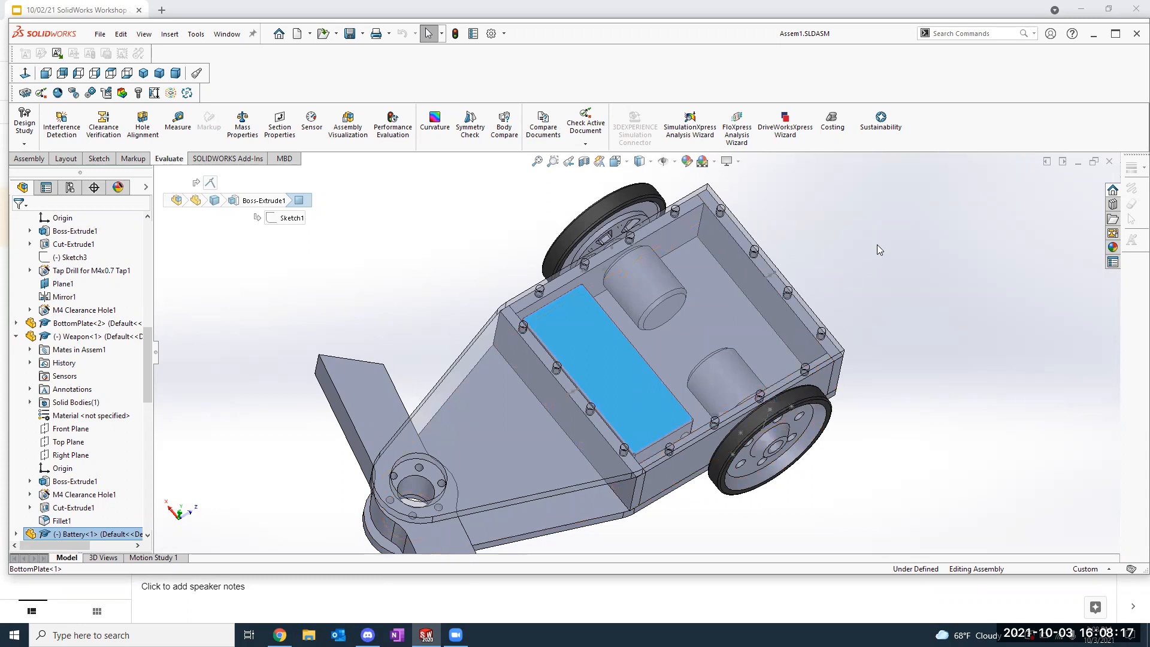
Step: Switch to the Google Slides presentation and open the Motor Drawing slide
{"action": "left_click", "coordinate": [890, 276]}
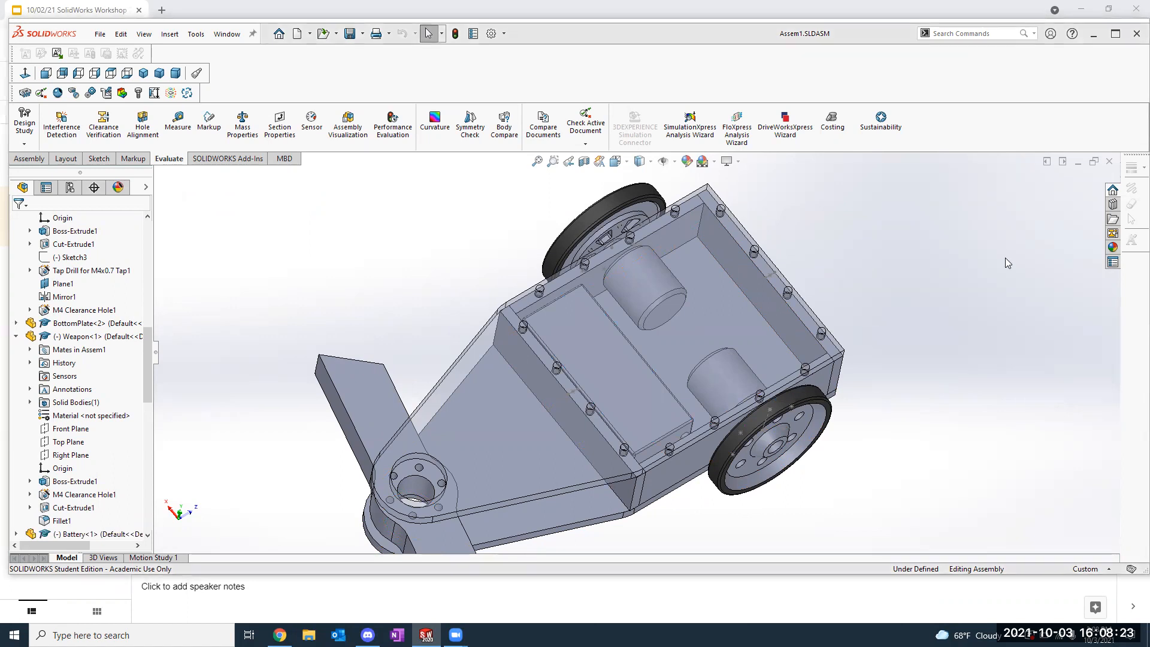
{"action": "left_click", "coordinate": [774, 3]}
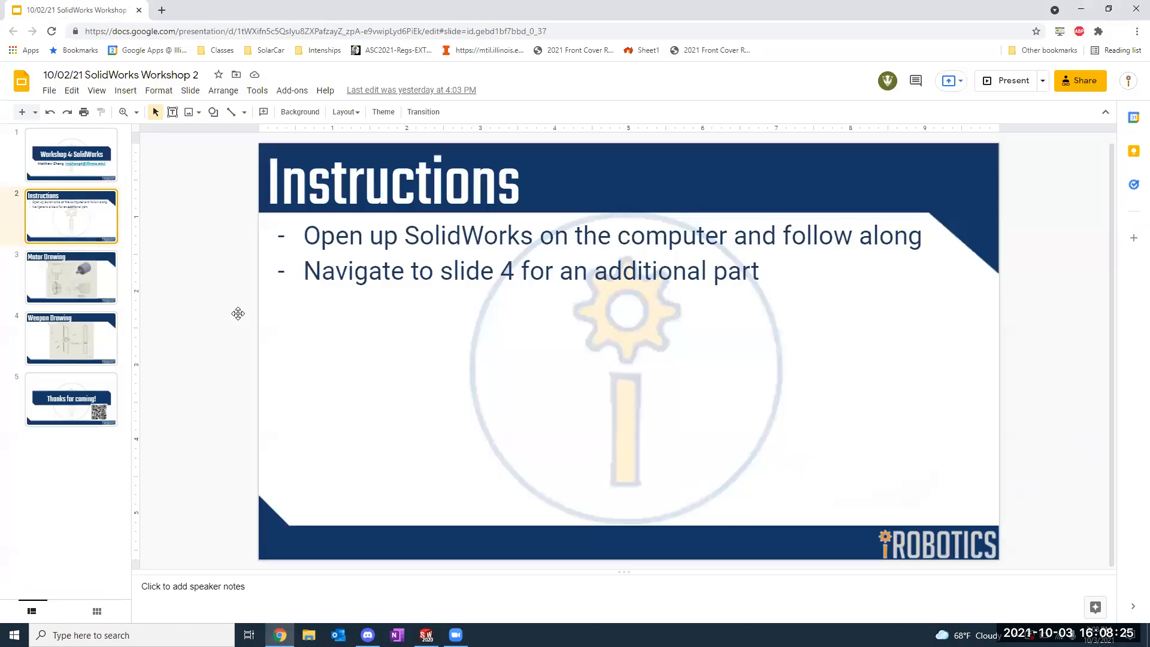
{"action": "left_click", "coordinate": [93, 277]}
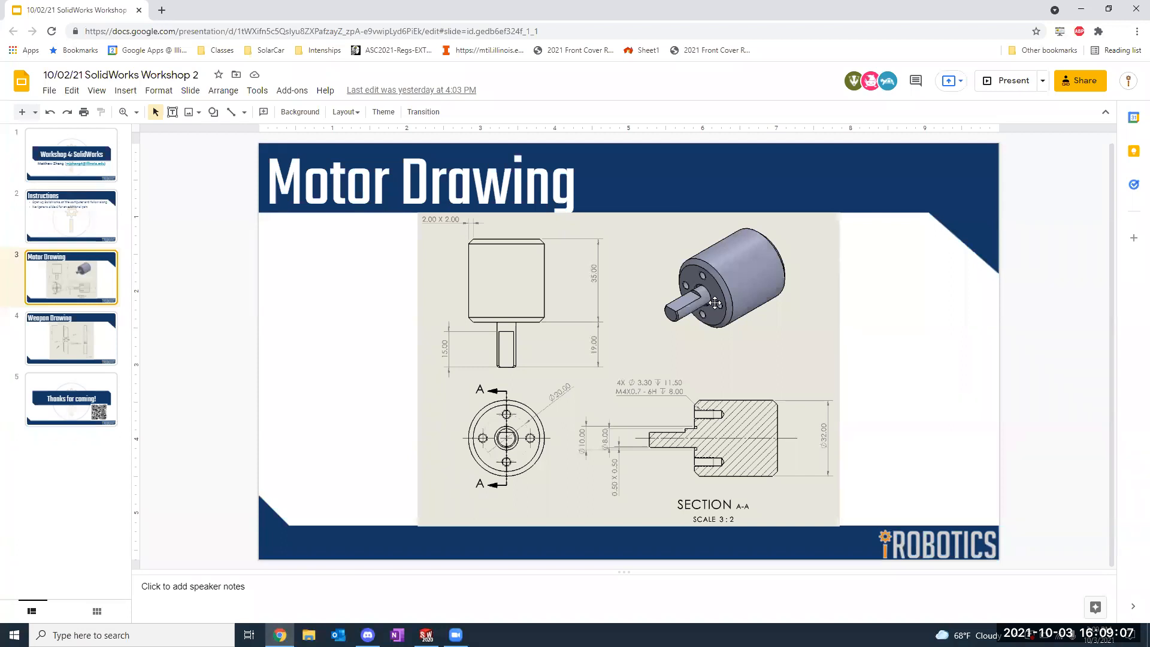
Step: Switch to SOLIDWORKS, create a new part document in a maximised window and check its unit system choices
{"action": "key", "text": "alt+Tab"}
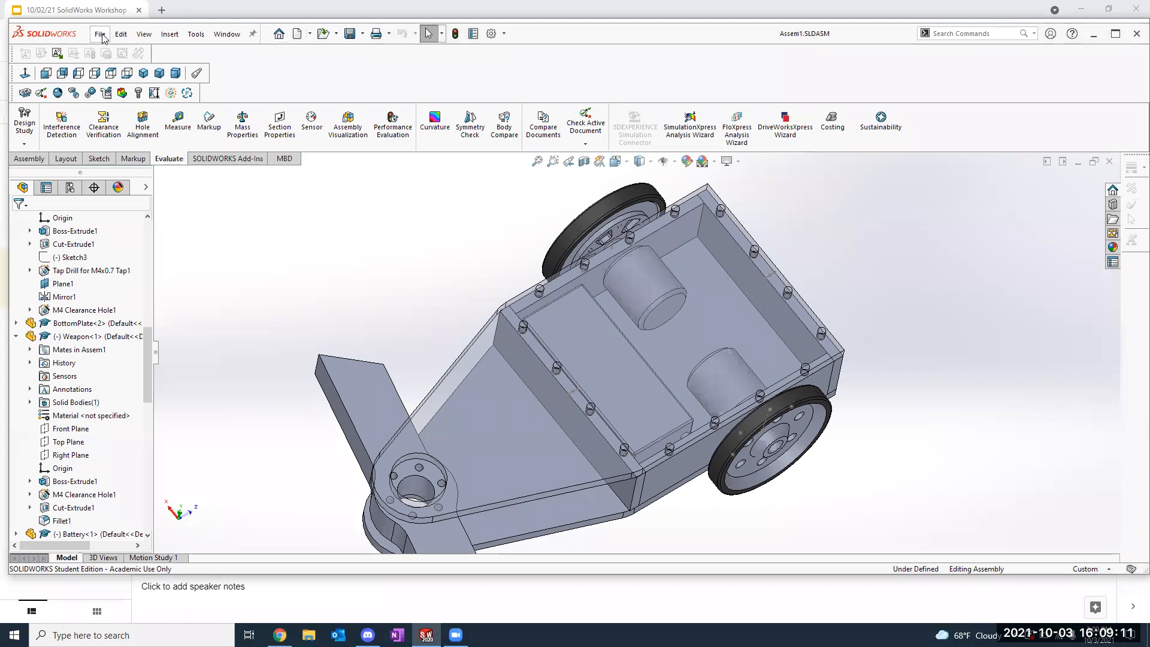
{"action": "left_click", "coordinate": [101, 35]}
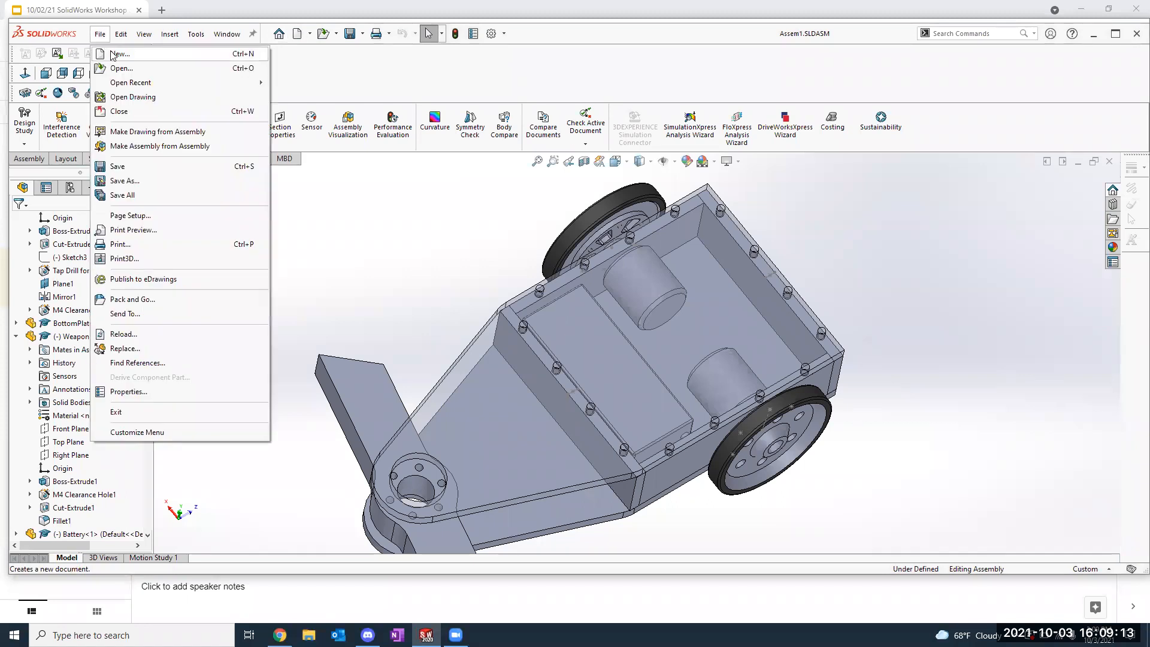
{"action": "left_click", "coordinate": [118, 54]}
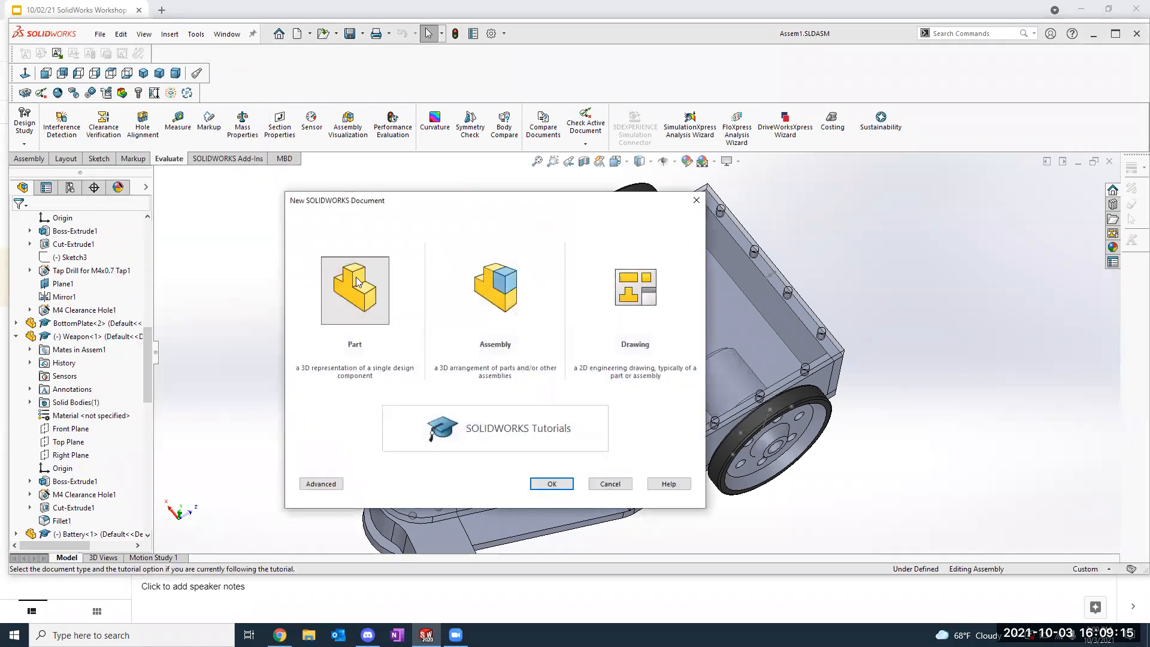
{"action": "left_click", "coordinate": [552, 487]}
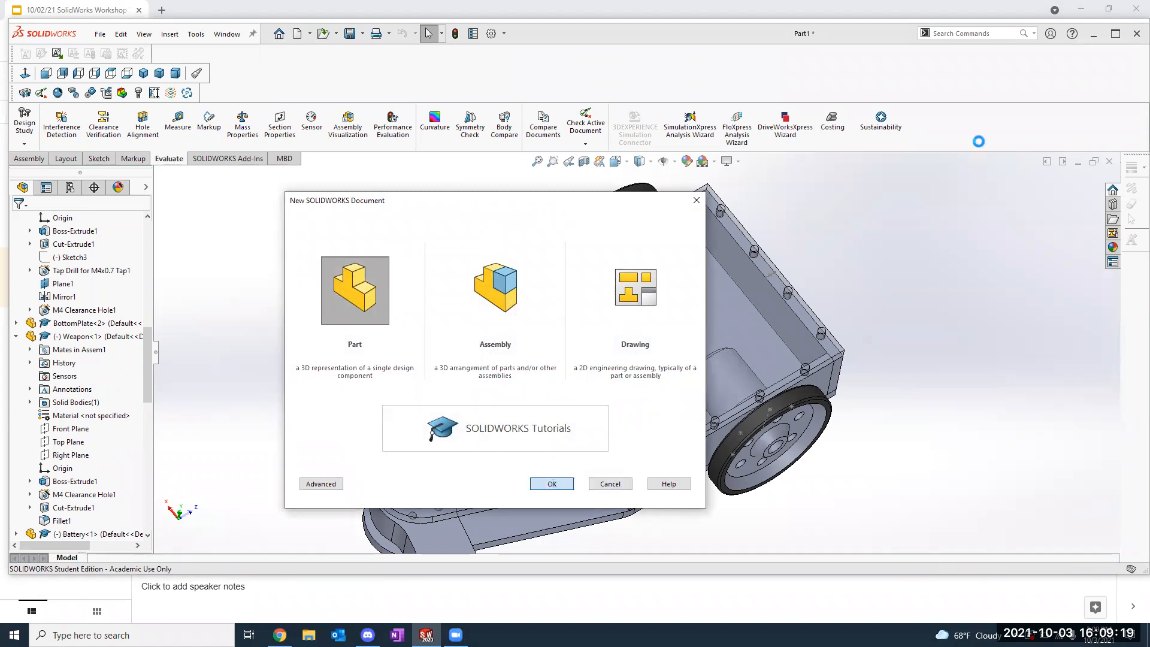
{"action": "left_click", "coordinate": [1115, 34]}
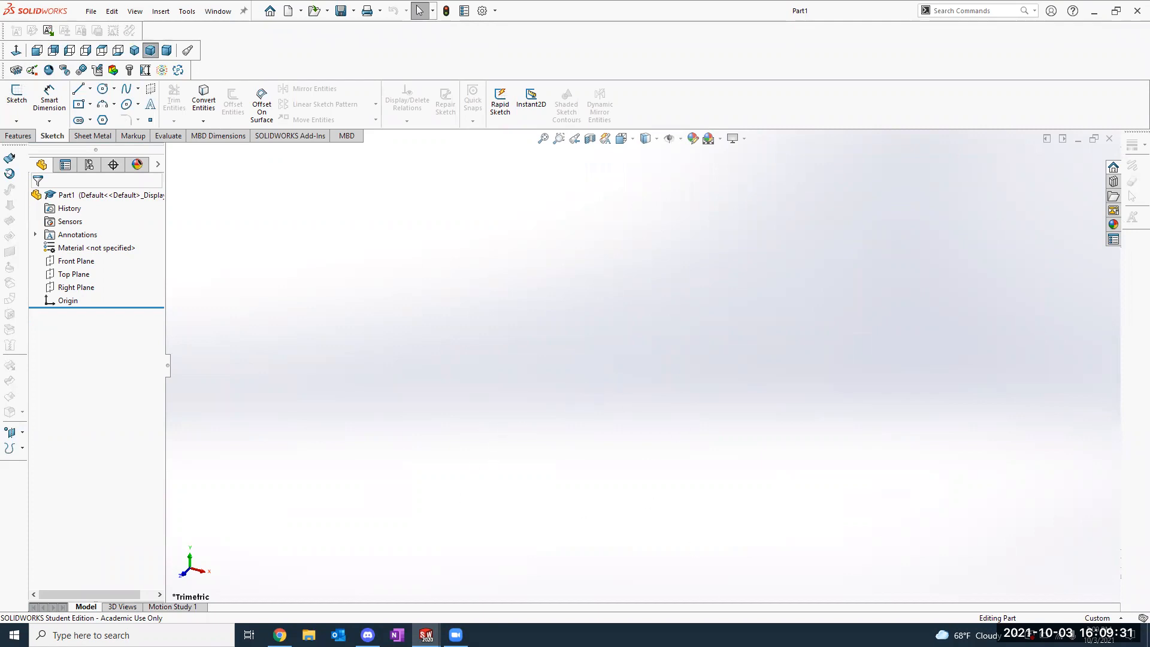
{"action": "left_click", "coordinate": [1096, 618]}
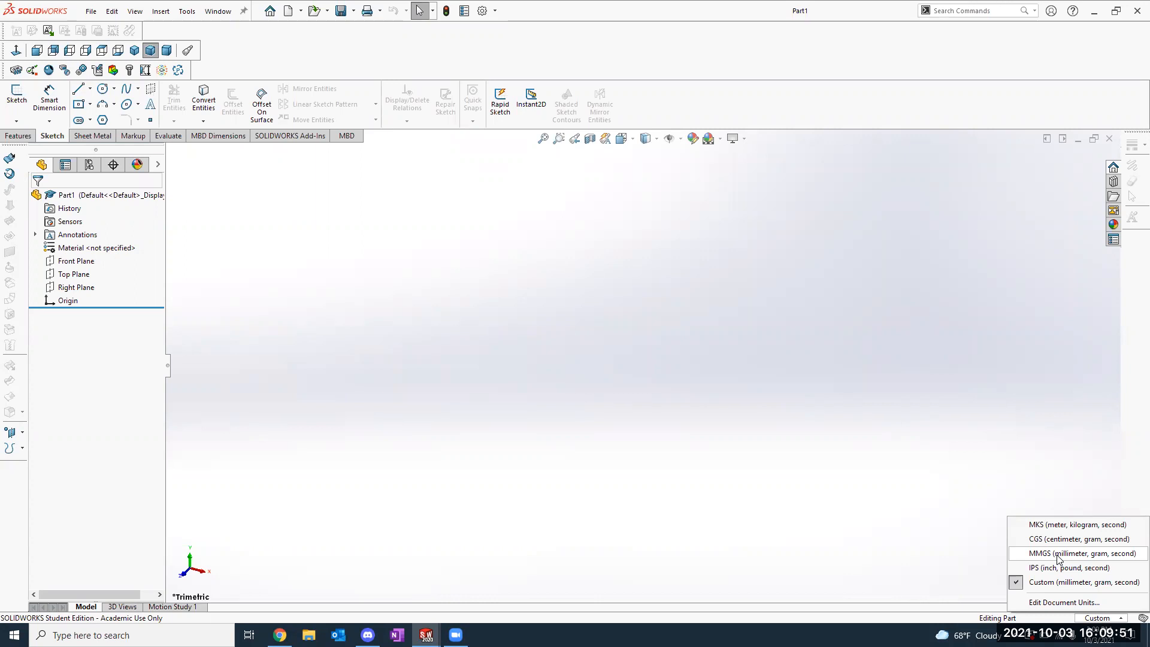
{"action": "left_click", "coordinate": [980, 377]}
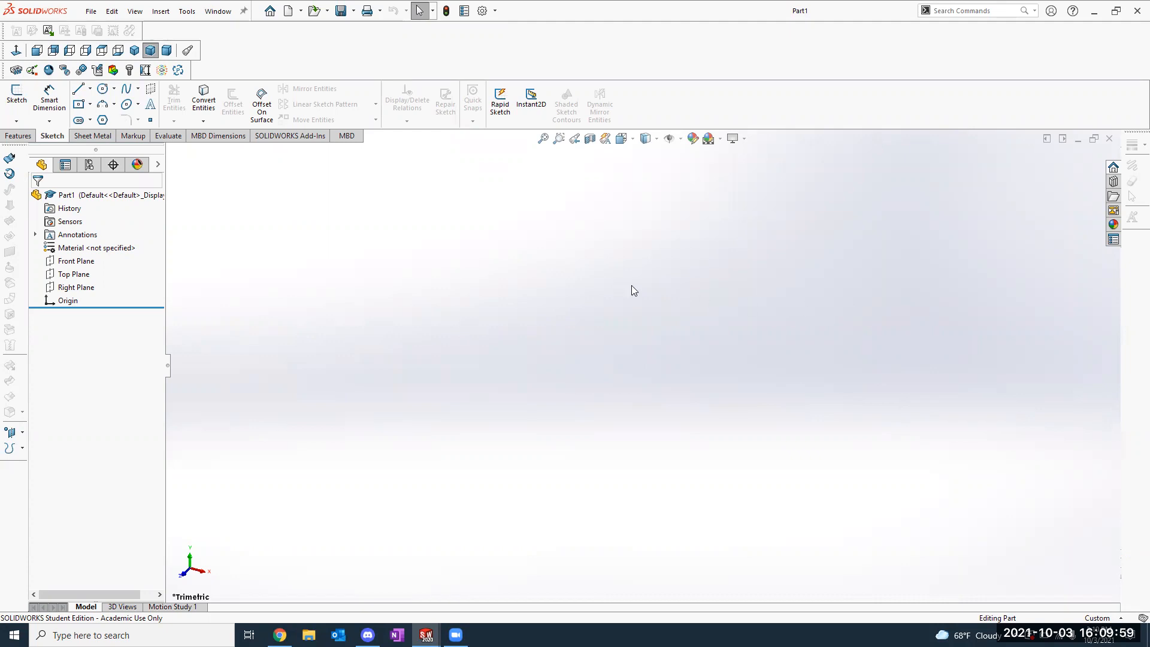
Step: Start a sketch on the Front Plane and consult the motor drawing for the body's diameter
{"action": "left_click", "coordinate": [15, 97]}
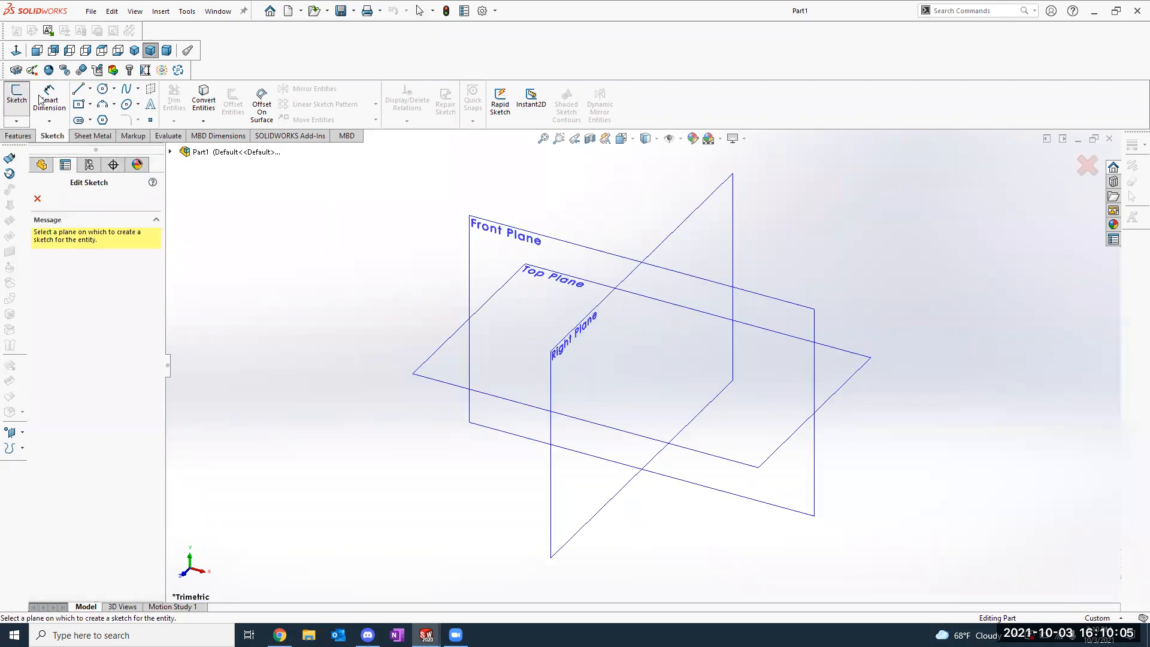
{"action": "left_click", "coordinate": [504, 234]}
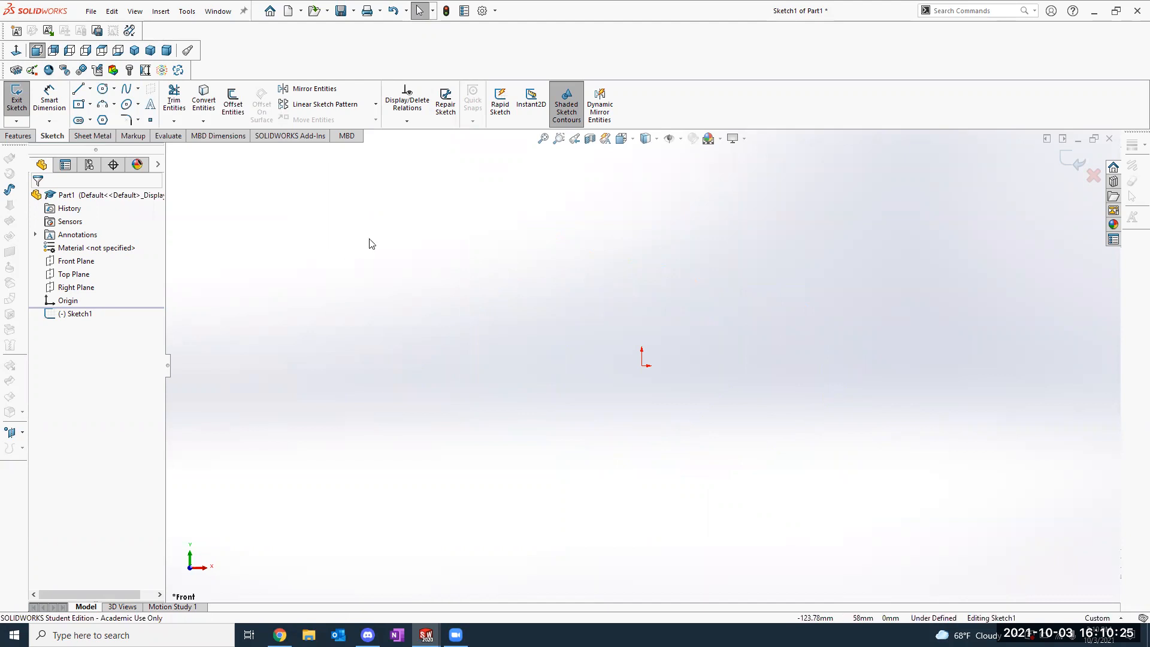
{"action": "key", "text": "alt+Tab"}
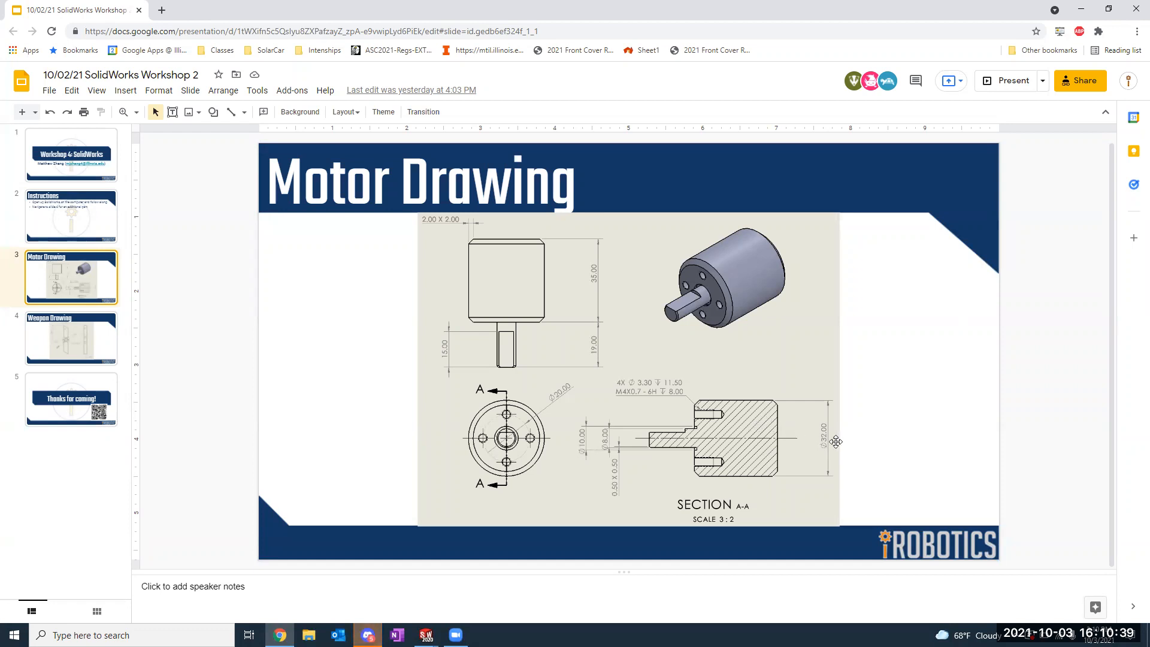
{"action": "key", "text": "alt+Tab"}
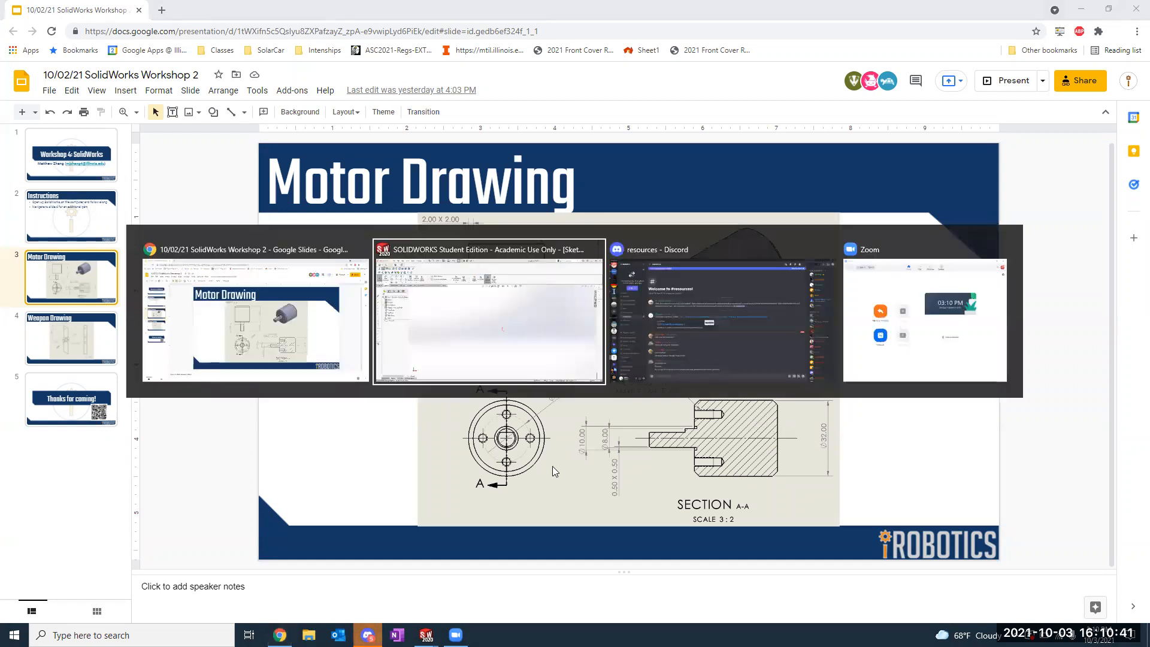
Step: Draw a circle about 108 mm in diameter centred on the origin and dimension its diameter to 32 mm
{"action": "left_click", "coordinate": [104, 90]}
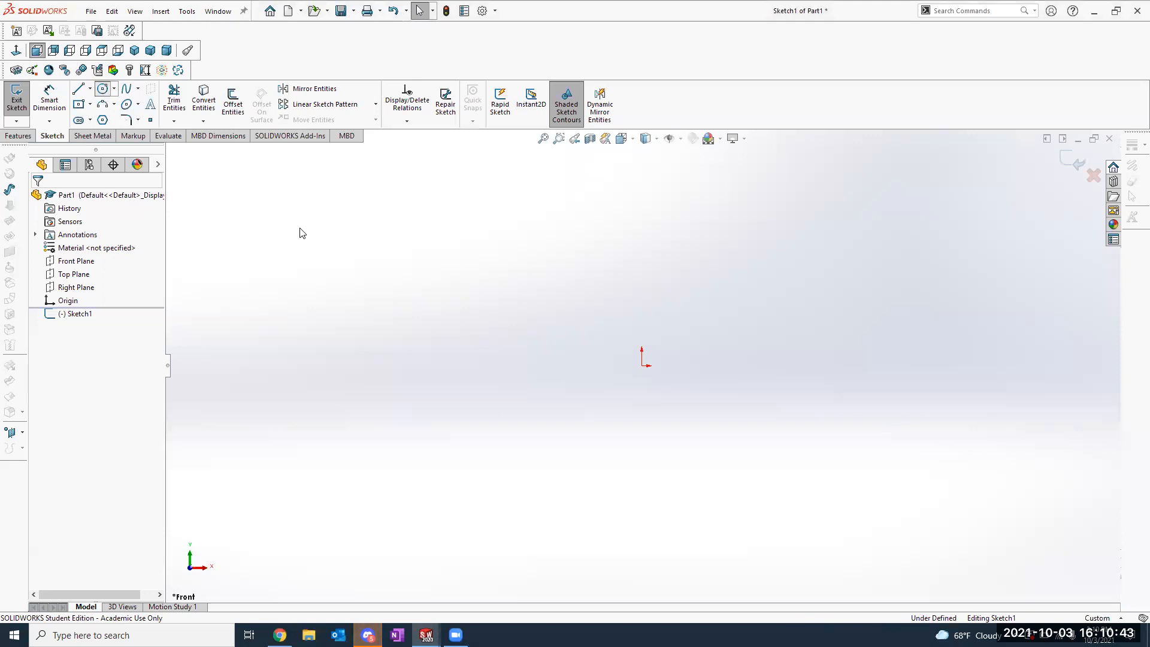
{"action": "mouse_move", "coordinate": [642, 366]}
{"action": "left_mouse_down"}
{"action": "mouse_move", "coordinate": [765, 375]}
{"action": "mouse_move", "coordinate": [760, 367]}
{"action": "left_mouse_up"}
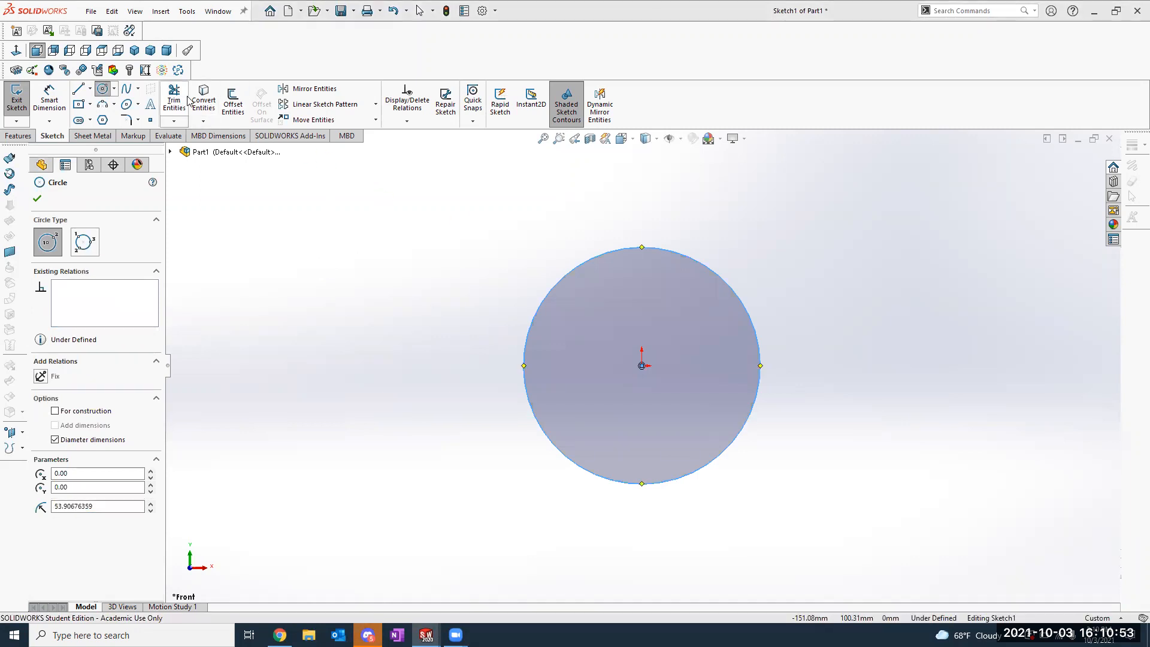
{"action": "left_click", "coordinate": [52, 99]}
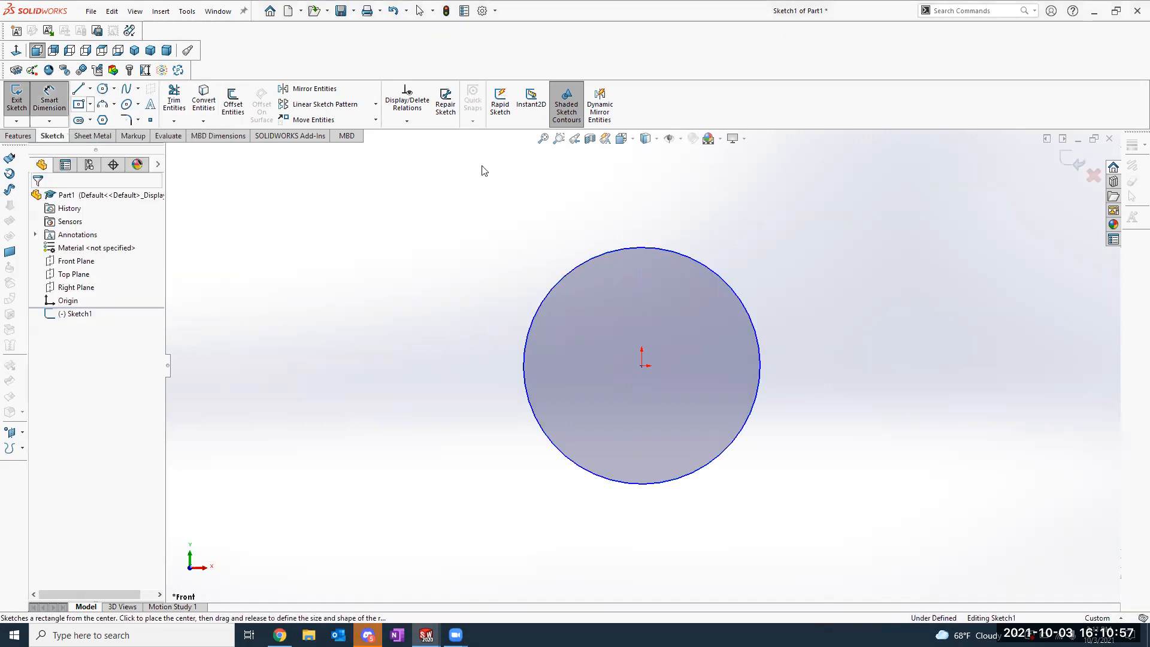
{"action": "left_click", "coordinate": [749, 314]}
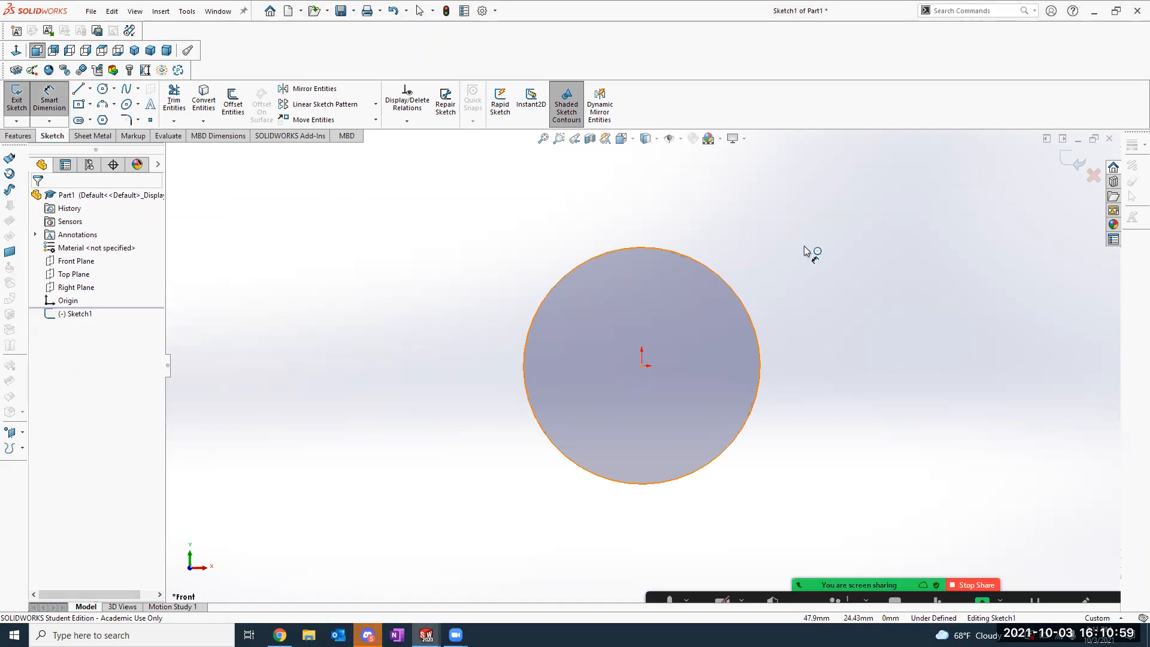
{"action": "left_click", "coordinate": [878, 360]}
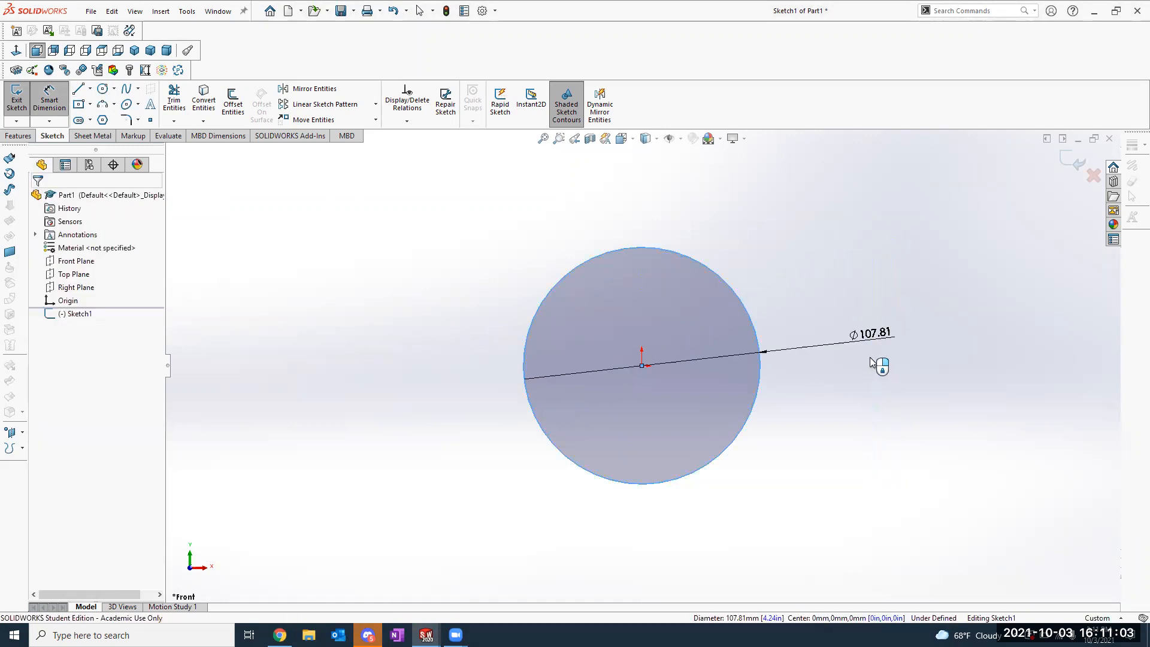
{"action": "left_click", "coordinate": [875, 361]}
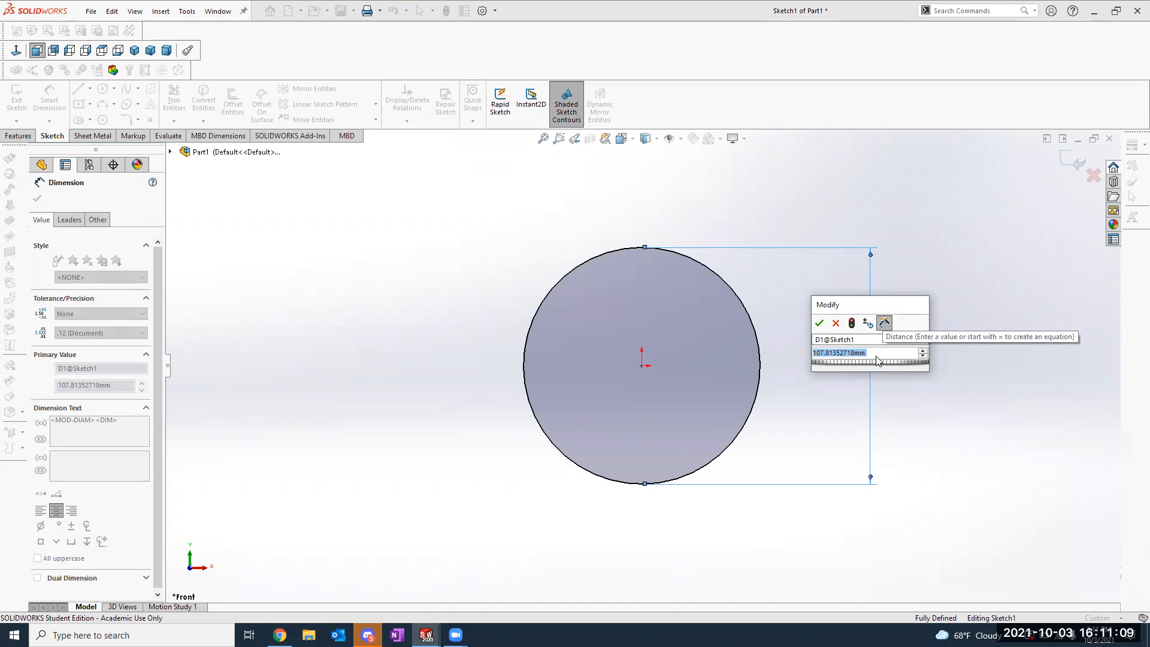
{"action": "type", "text": "32"}
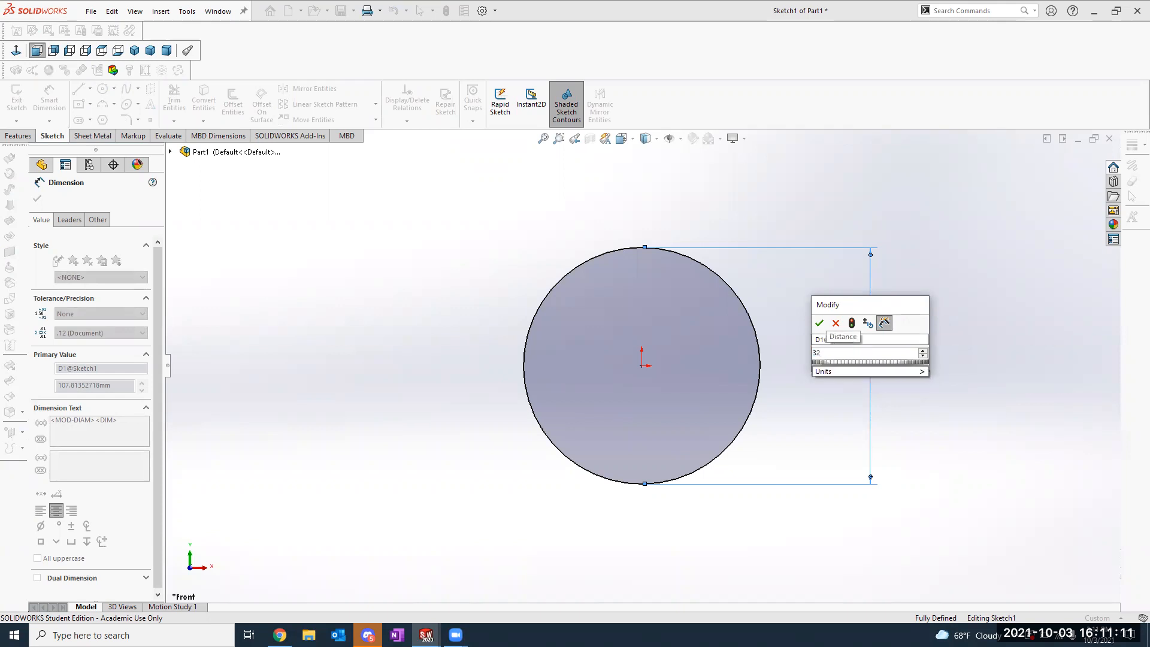
{"action": "key", "text": "Return"}
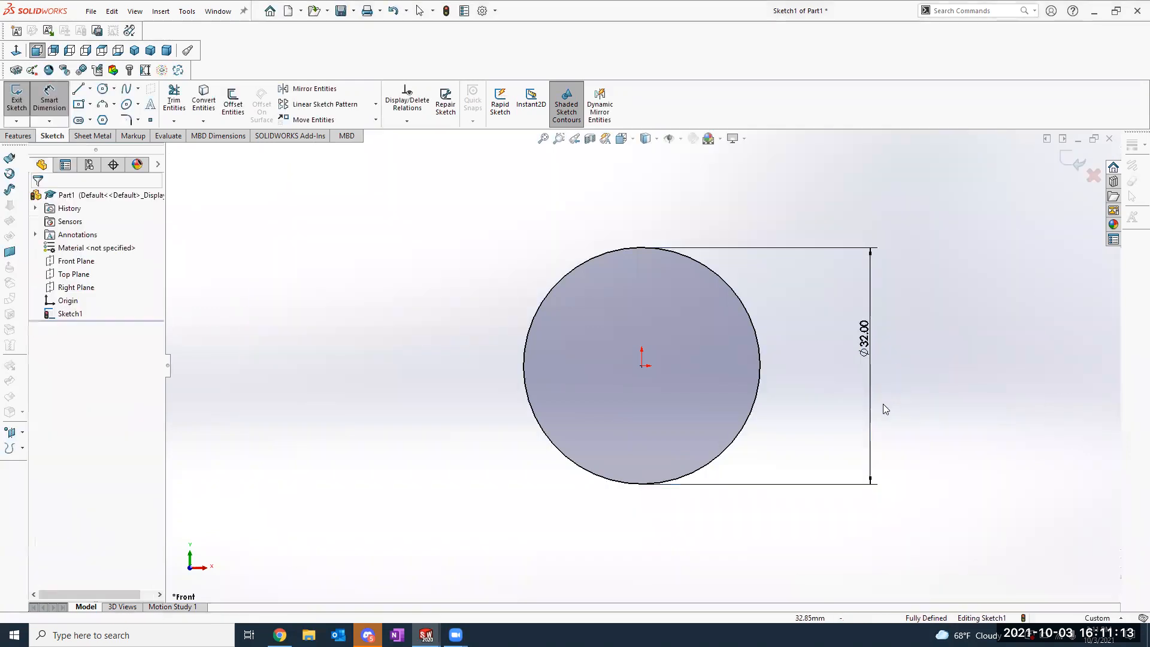
{"action": "key", "text": "Escape"}
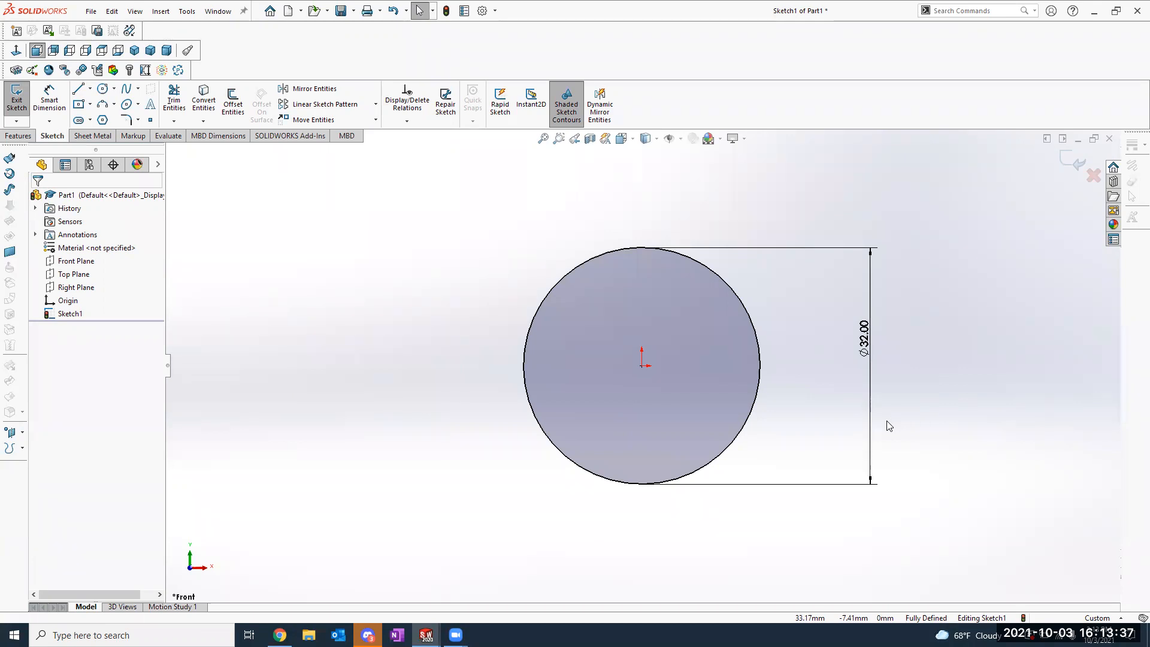
Step: Delete the dimensioned circle from the sketch
{"action": "left_click", "coordinate": [642, 365]}
{"action": "left_click", "coordinate": [570, 275]}
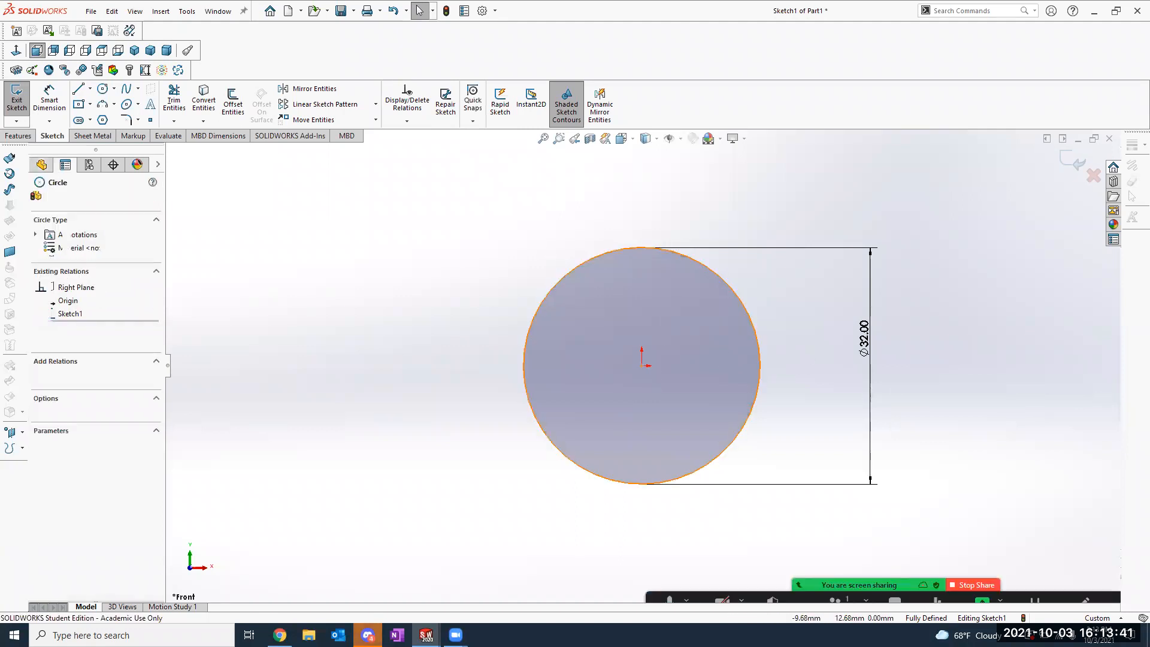
{"action": "key", "text": "Delete"}
{"action": "left_click", "coordinate": [508, 318]}
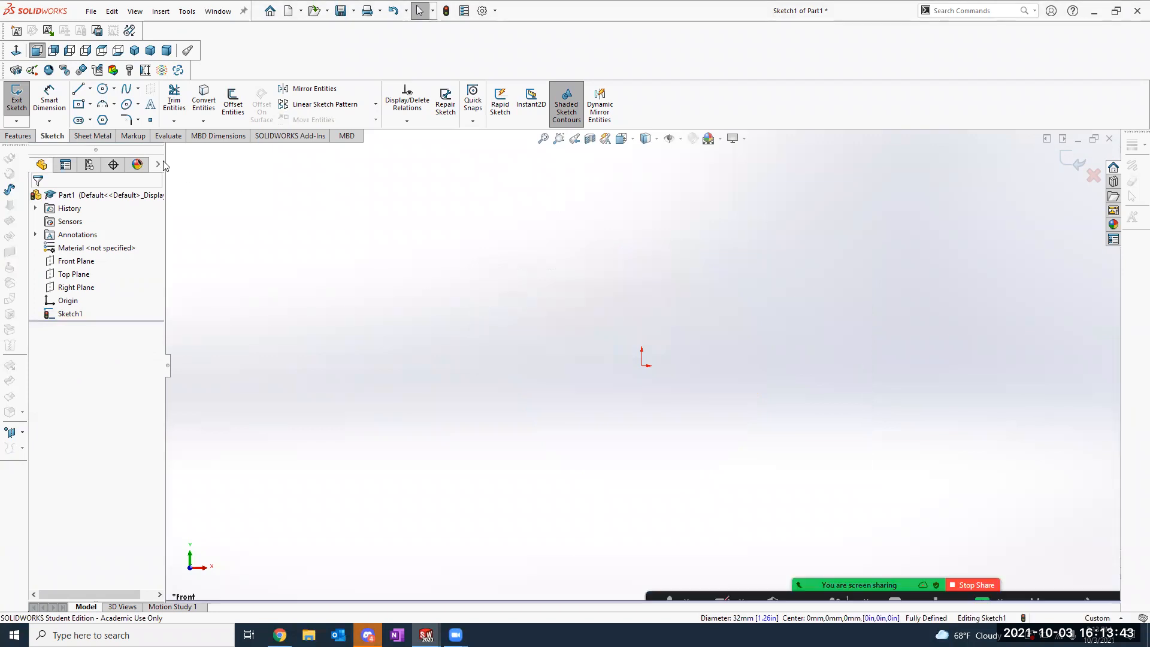
Step: Draw a circle about 30 mm in diameter up and left of the origin and dimension its diameter to 32 mm
{"action": "left_click", "coordinate": [102, 89]}
{"action": "left_click", "coordinate": [446, 228]}
{"action": "left_click", "coordinate": [532, 301]}
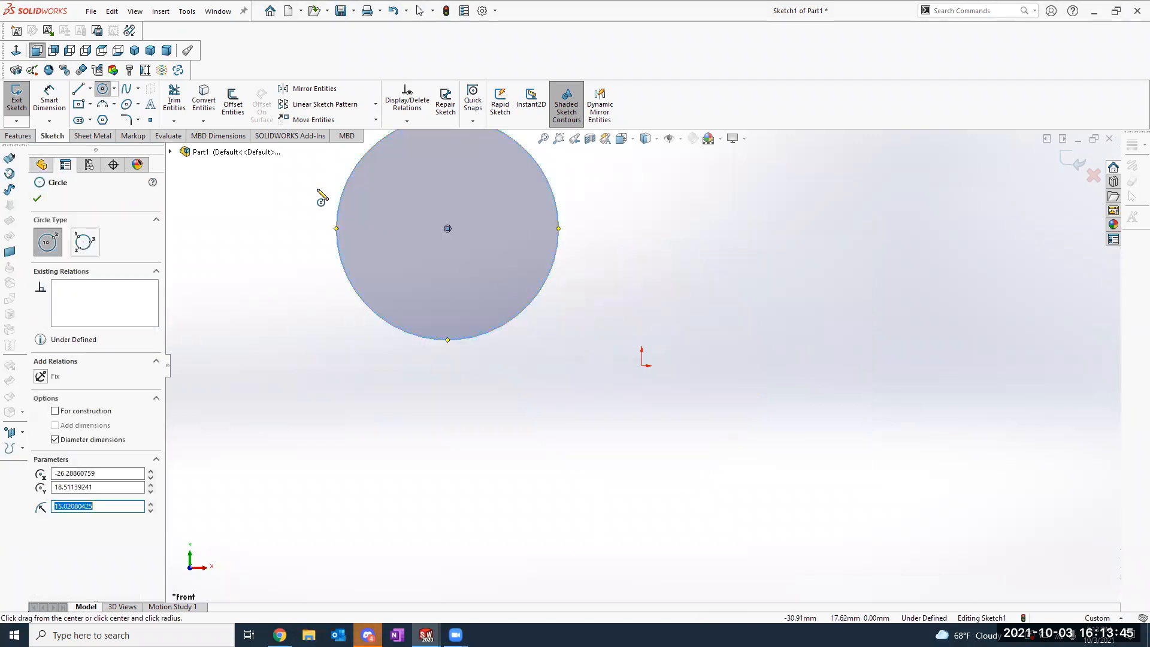
{"action": "left_click", "coordinate": [50, 99]}
{"action": "left_click", "coordinate": [464, 338]}
{"action": "left_click", "coordinate": [420, 450]}
{"action": "type", "text": "32"}
{"action": "key", "text": "Return"}
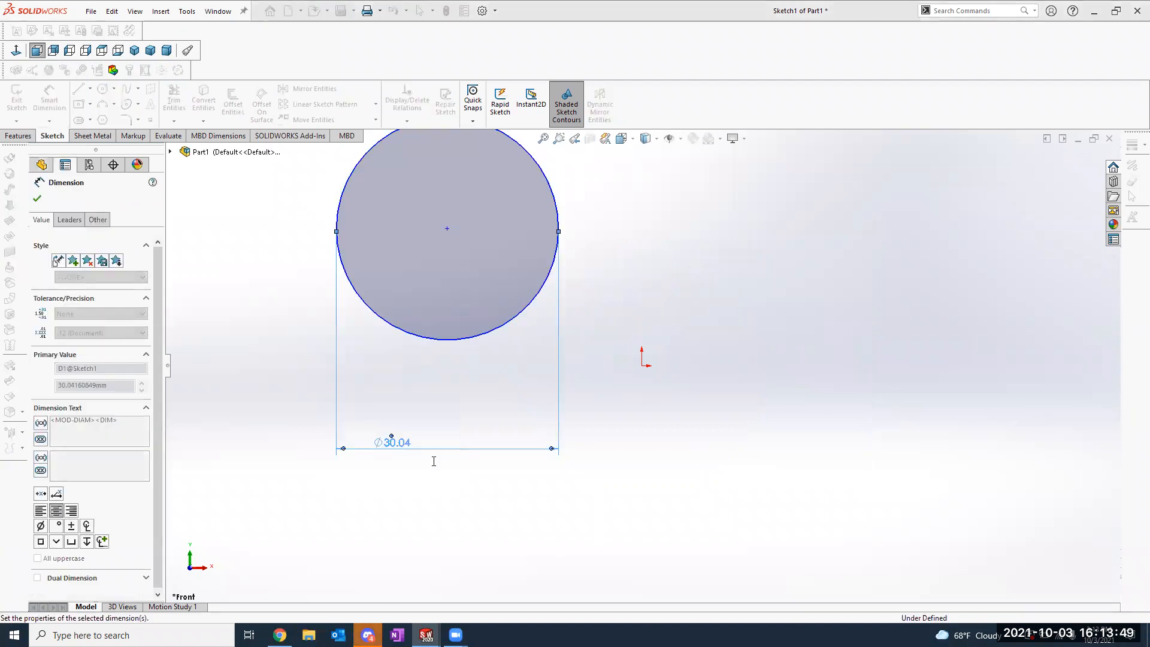
{"action": "key", "text": "Escape"}
Step: Move the circle freely around the sketch and bring its centre coincident with the origin
{"action": "mouse_move", "coordinate": [448, 229]}
{"action": "left_mouse_down"}
{"action": "mouse_move", "coordinate": [416, 303]}
{"action": "mouse_move", "coordinate": [706, 385]}
{"action": "mouse_move", "coordinate": [999, 567]}
{"action": "mouse_move", "coordinate": [997, 391]}
{"action": "mouse_move", "coordinate": [819, 369]}
{"action": "mouse_move", "coordinate": [771, 398]}
{"action": "left_mouse_up"}
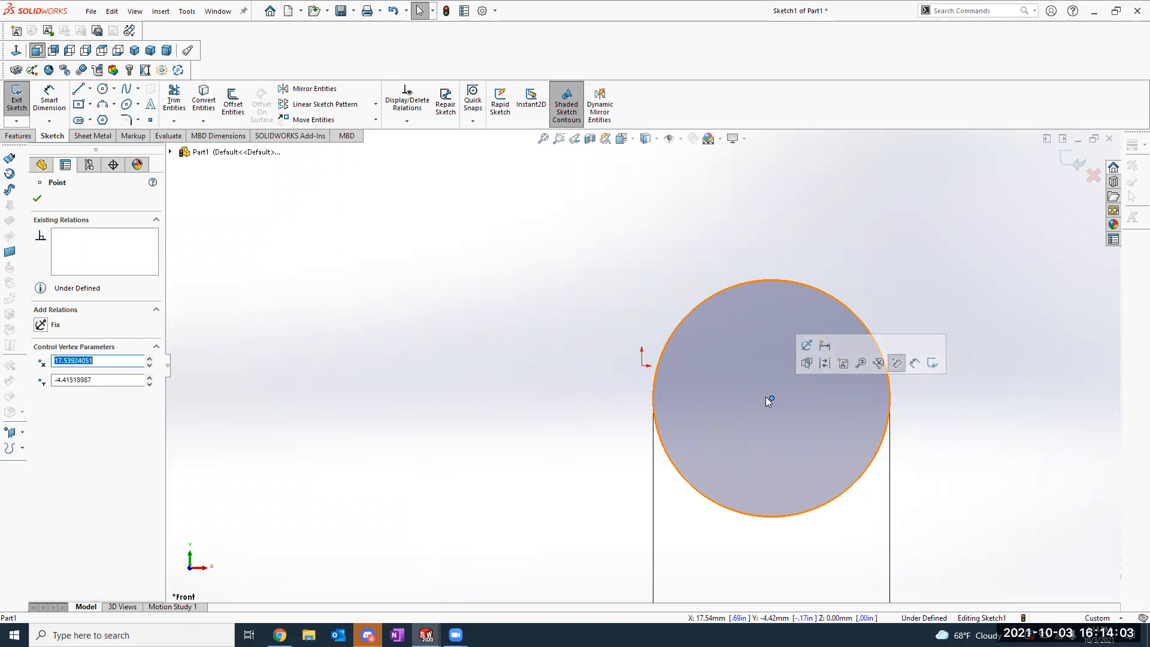
{"action": "left_click", "coordinate": [586, 360]}
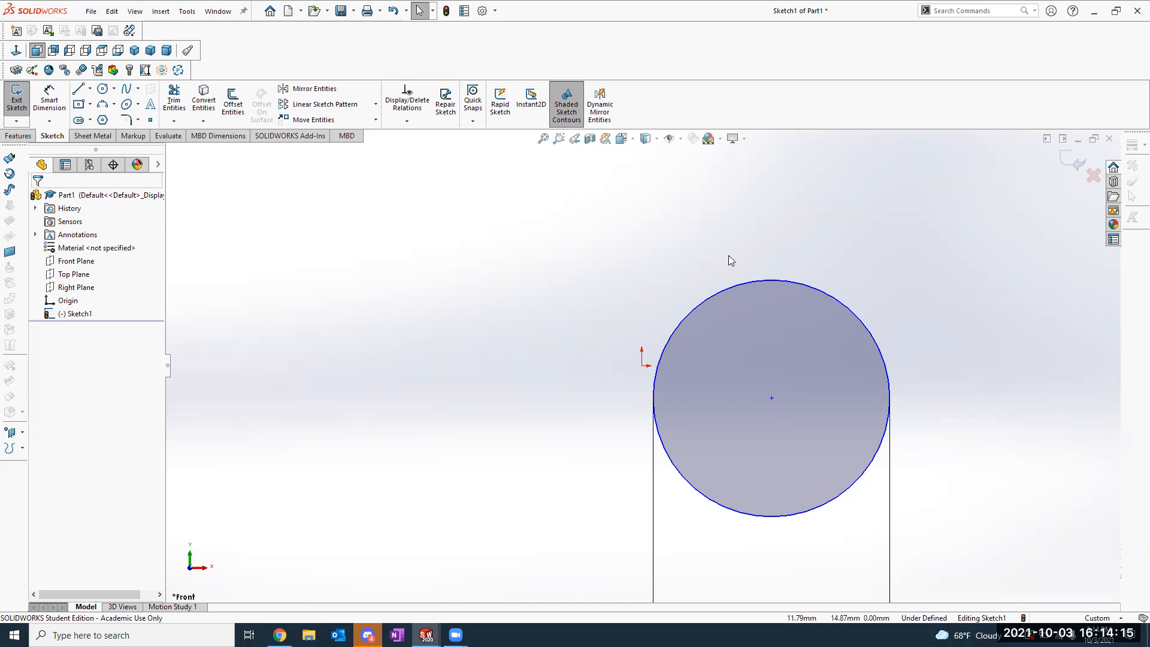
{"action": "left_click_drag", "start_coordinate": [769, 400], "coordinate": [641, 366]}
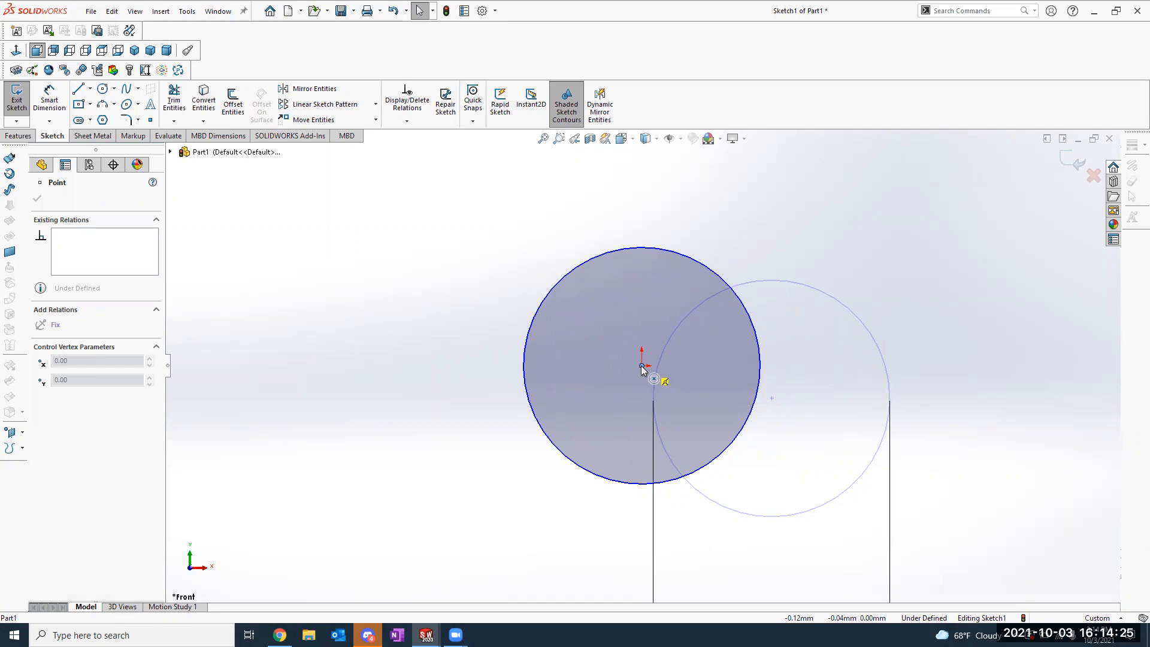
{"action": "left_click_drag", "start_coordinate": [641, 368], "coordinate": [642, 368]}
{"action": "left_click", "coordinate": [337, 425]}
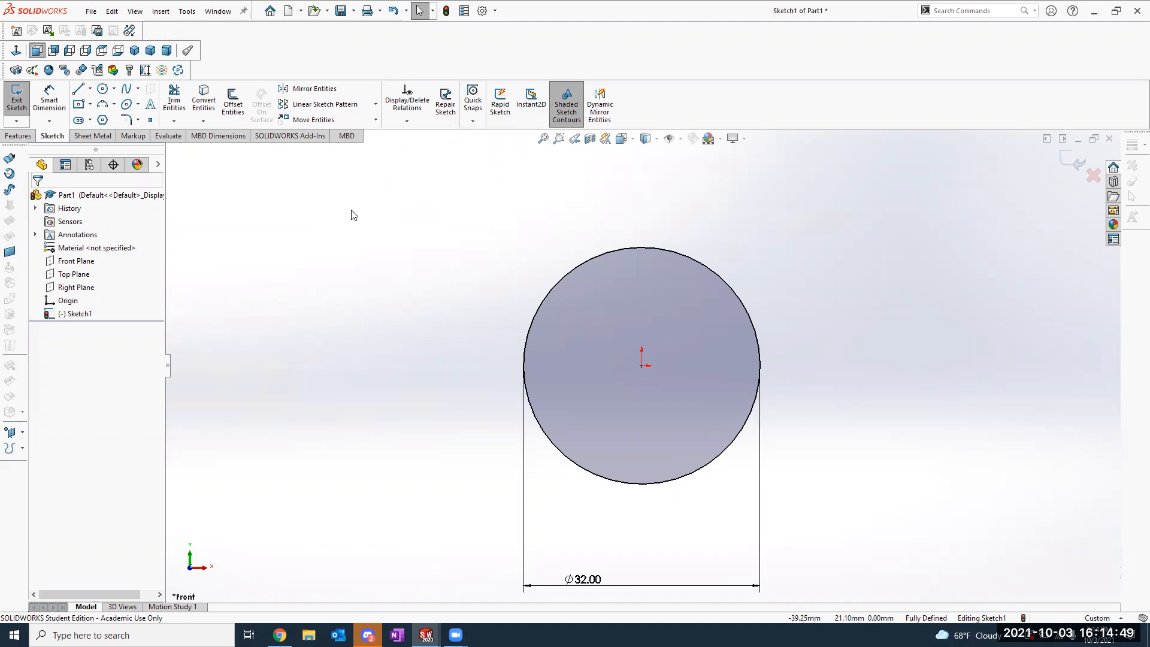
Step: Exit the circle sketch and consult the Motor Drawing slide for the motor body's dimensions before returning to the SOLIDWORKS part
{"action": "left_click", "coordinate": [18, 99]}
{"action": "middle_click_drag", "start_coordinate": [431, 278], "coordinate": [386, 282]}
{"action": "key", "text": "alt+Tab"}
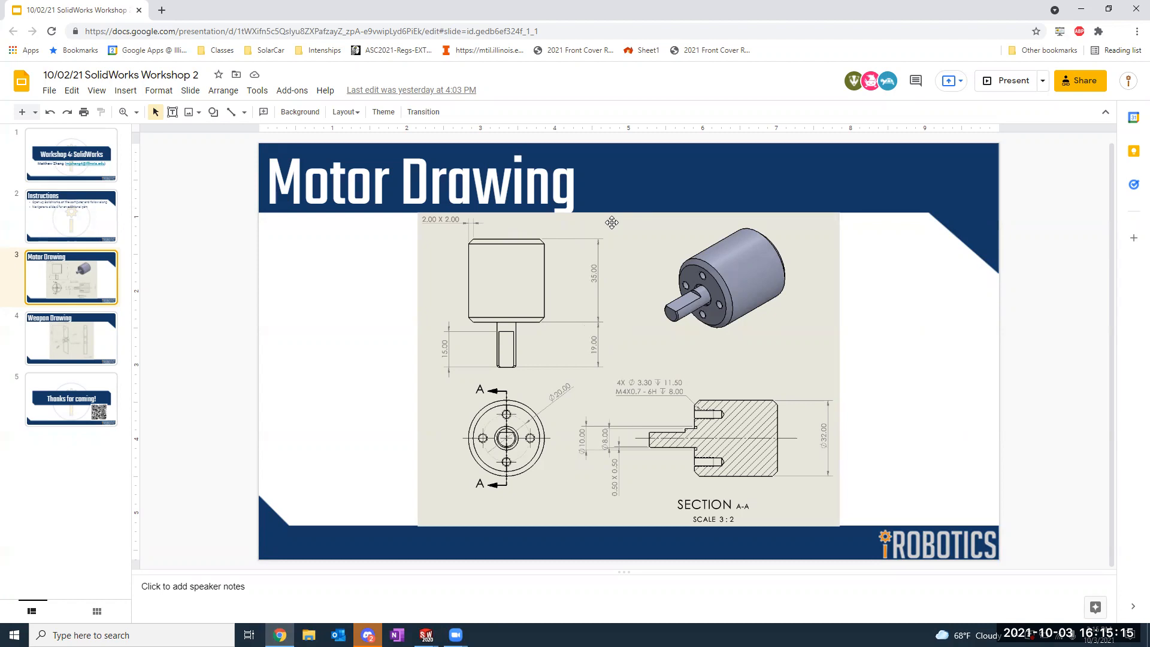
{"action": "key", "text": "alt+Tab"}
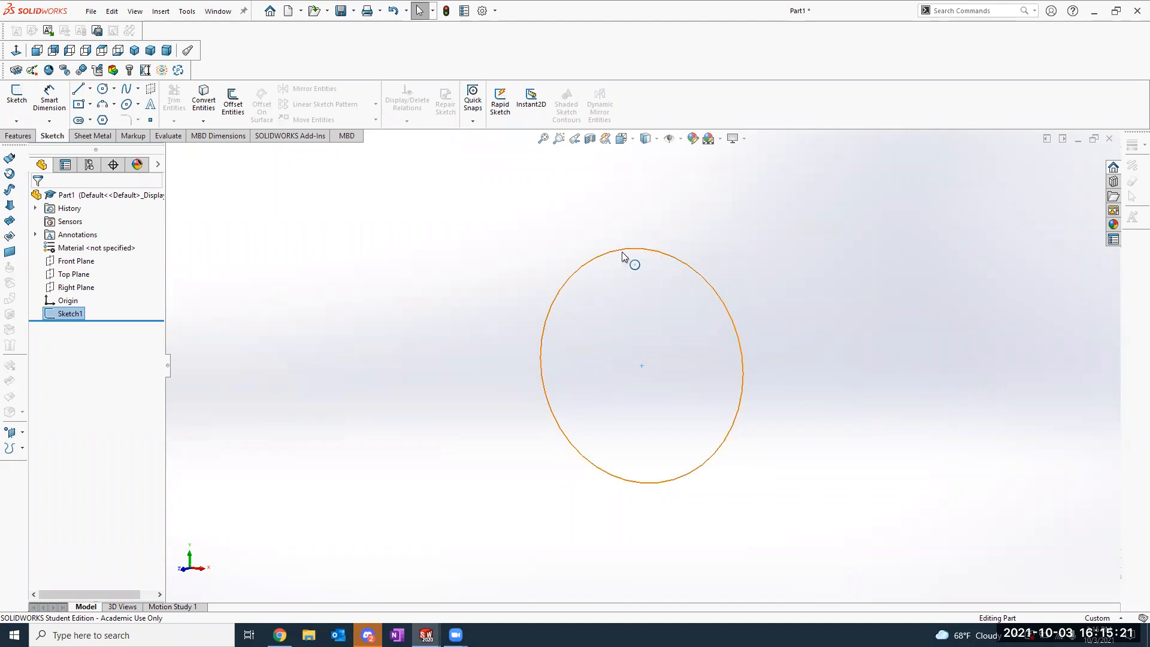
{"action": "left_click", "coordinate": [18, 136]}
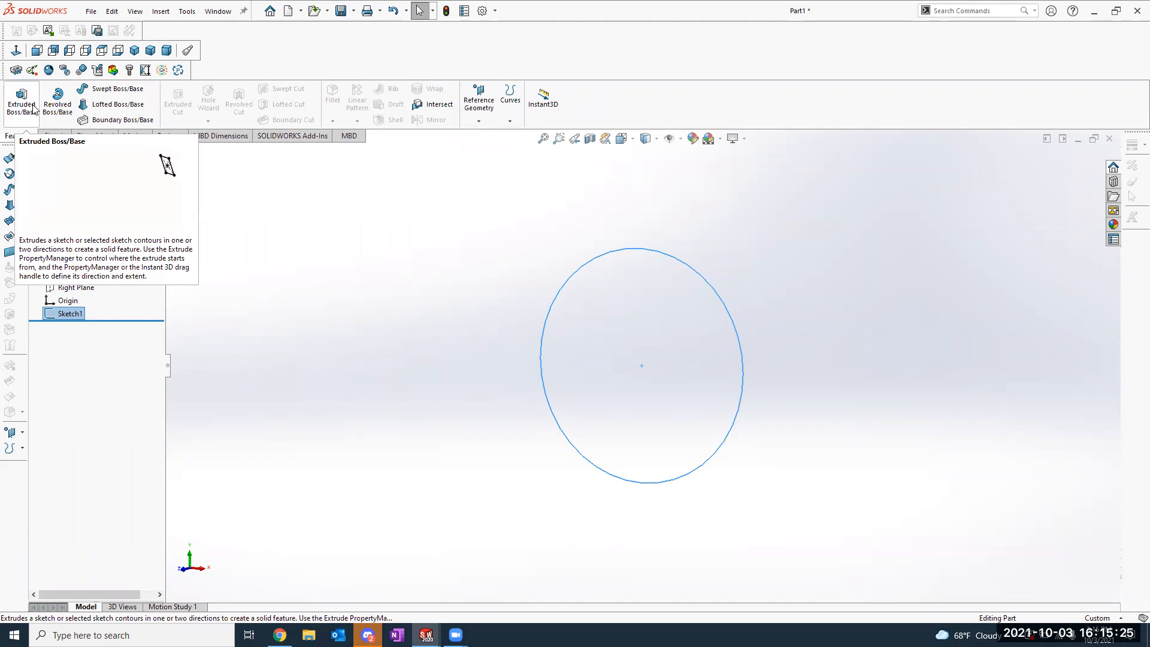
{"action": "left_click", "coordinate": [34, 109]}
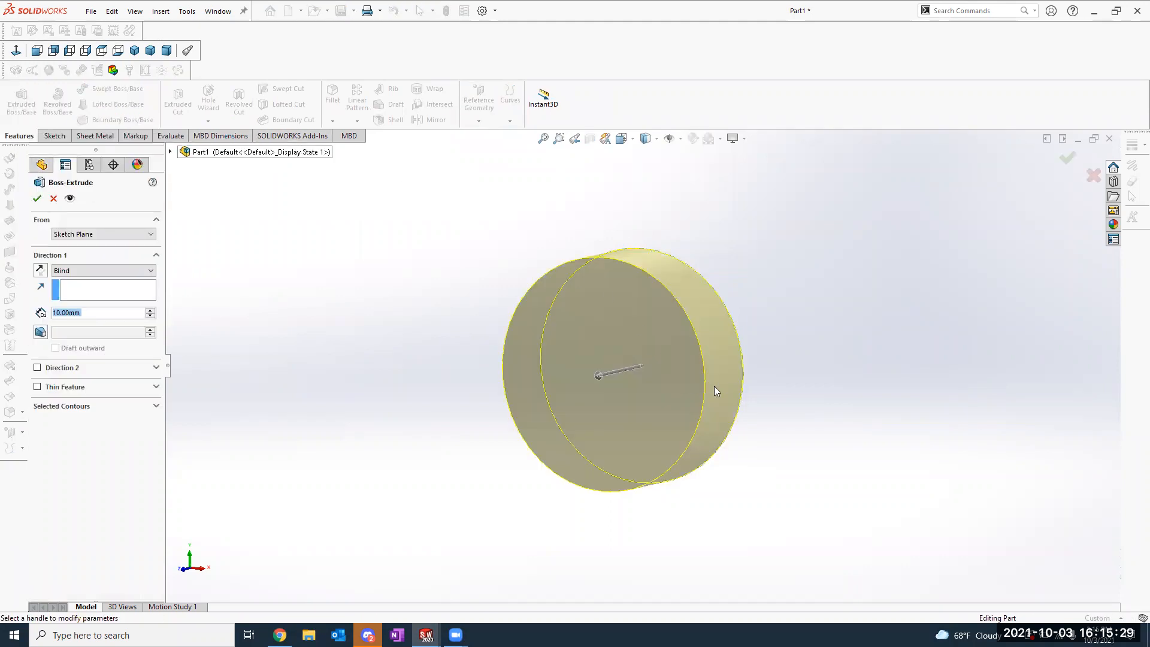
{"action": "left_click", "coordinate": [150, 406]}
{"action": "left_click", "coordinate": [125, 421]}
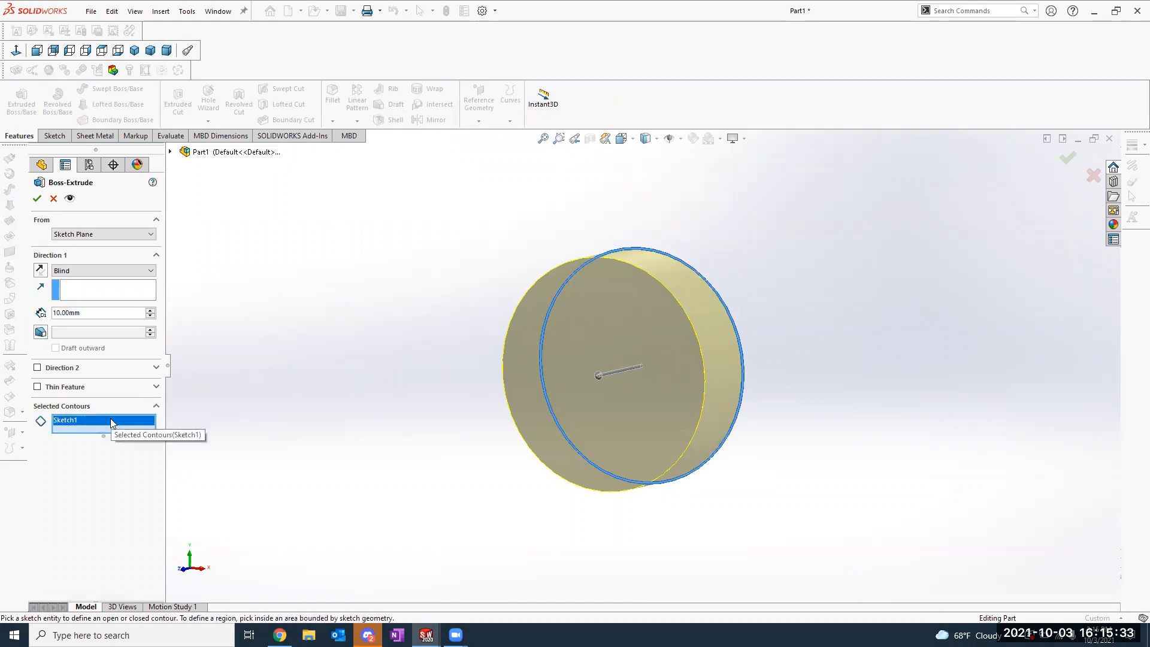
{"action": "right_click", "coordinate": [110, 422]}
{"action": "left_click", "coordinate": [131, 441]}
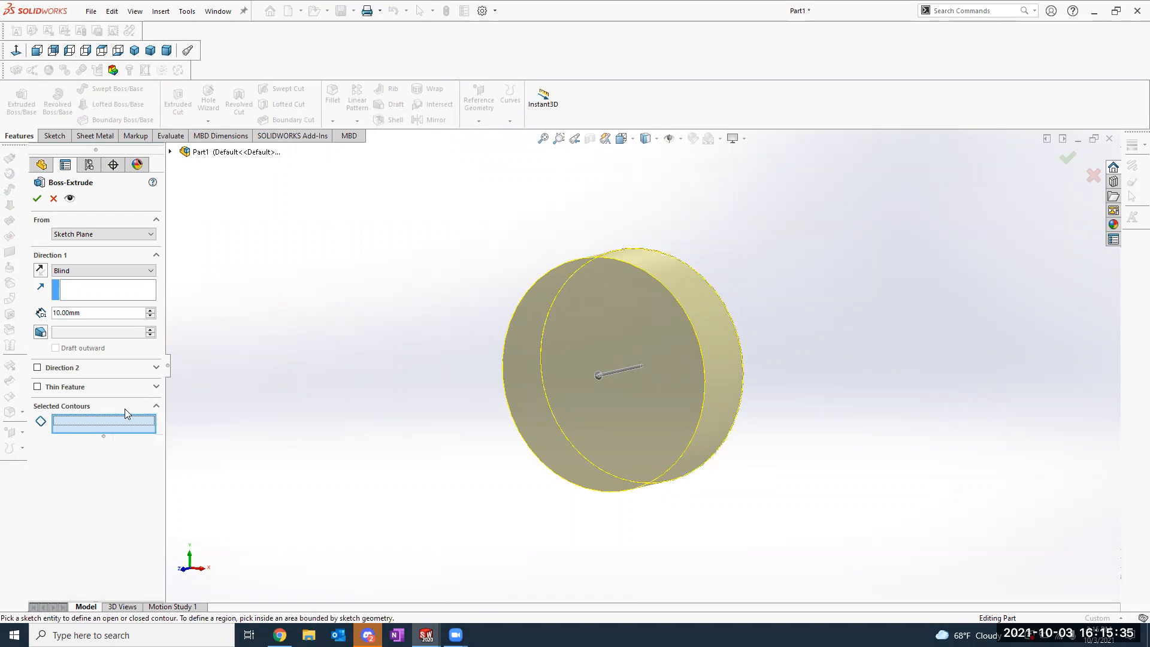
{"action": "mouse_move", "coordinate": [586, 336]}
{"action": "middle_mouse_down"}
{"action": "mouse_move", "coordinate": [527, 375]}
{"action": "mouse_move", "coordinate": [651, 320]}
{"action": "mouse_move", "coordinate": [660, 328]}
{"action": "middle_mouse_up"}
{"action": "left_click", "coordinate": [656, 328]}
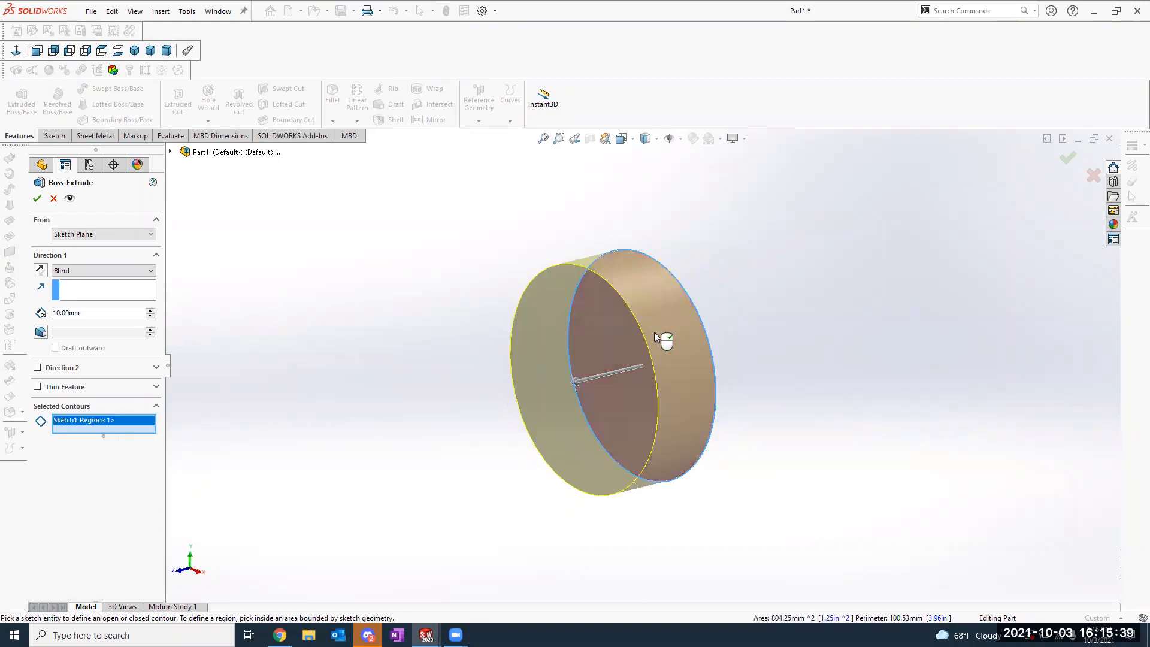
{"action": "double_click", "coordinate": [85, 310]}
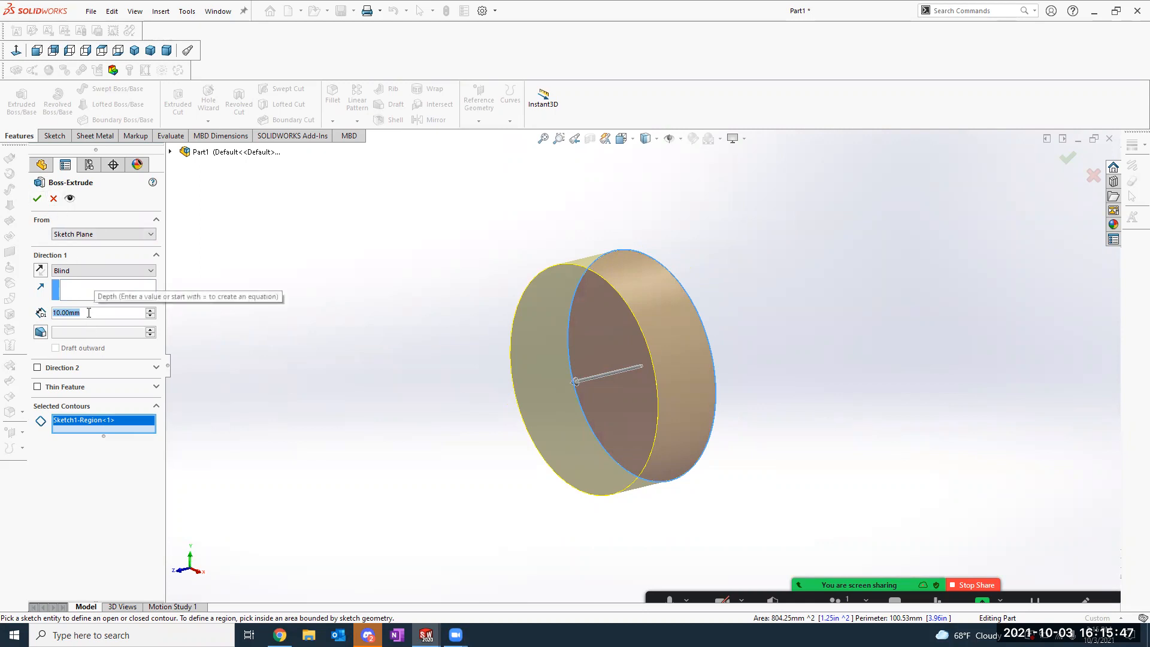
{"action": "type", "text": "32"}
{"action": "key", "text": "Return"}
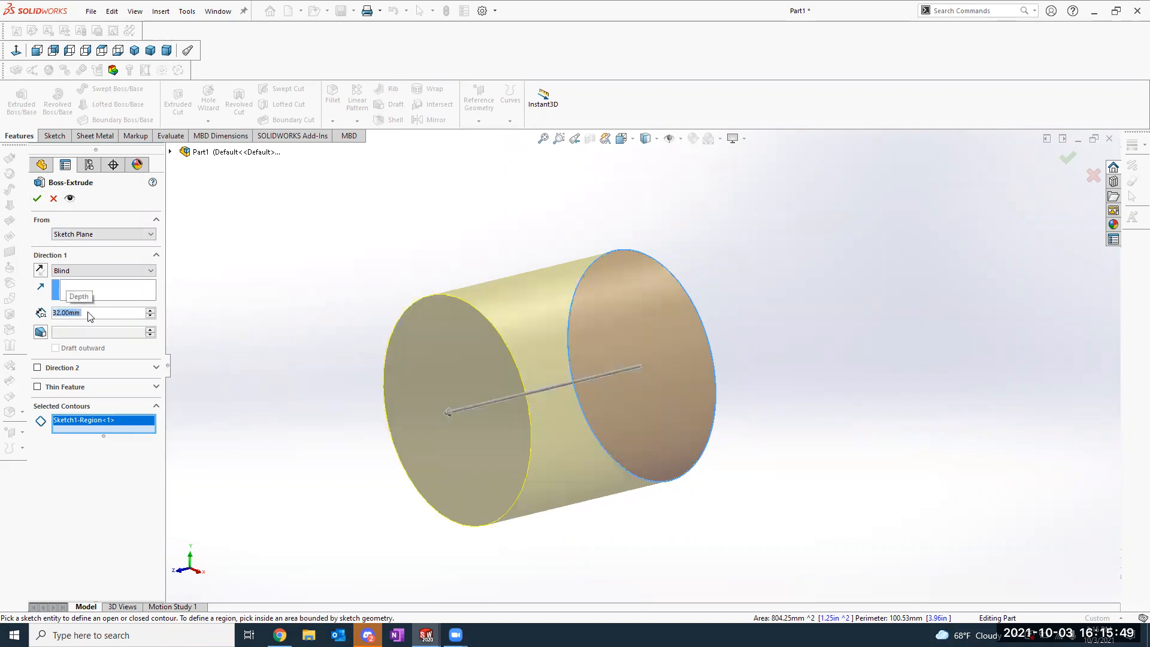
{"action": "left_click", "coordinate": [54, 198]}
{"action": "left_click", "coordinate": [318, 255]}
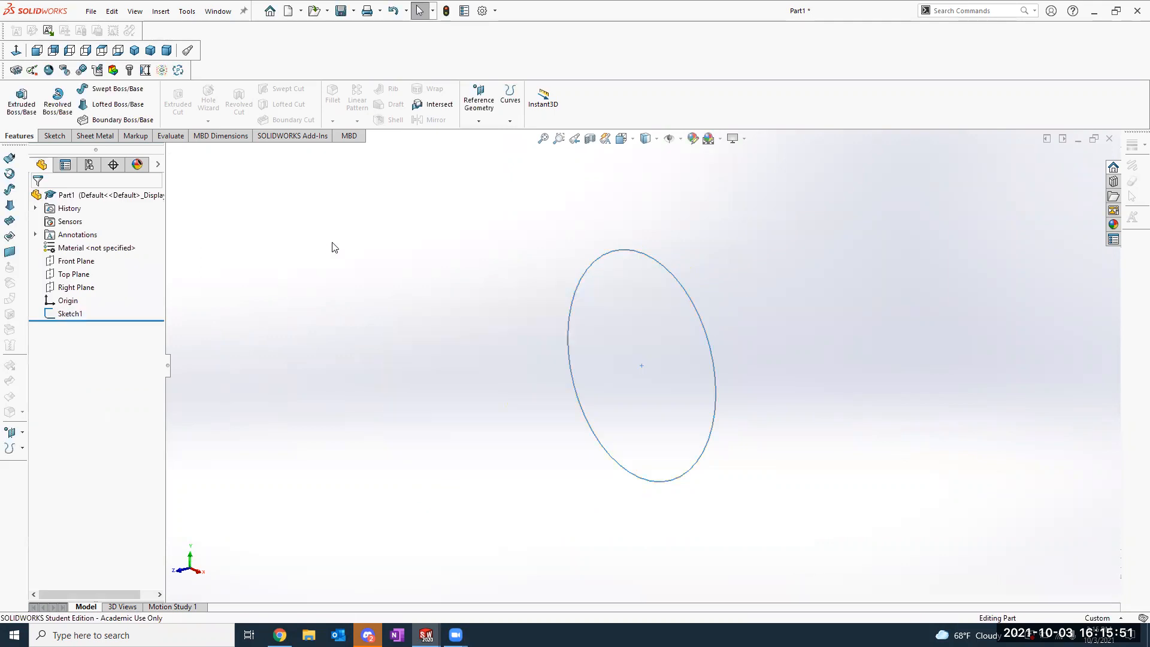
{"action": "left_click", "coordinate": [18, 106]}
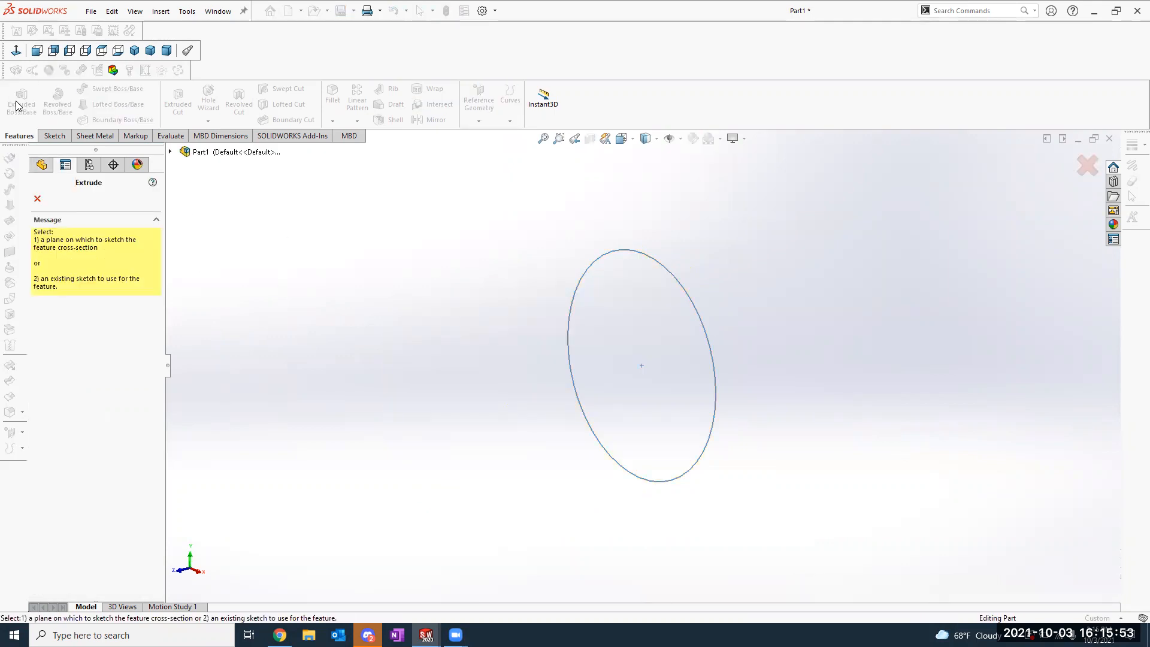
{"action": "key", "text": "Escape"}
Step: Extrude the sketched circle as a boss with a blind depth of 32 mm
{"action": "left_click", "coordinate": [25, 109]}
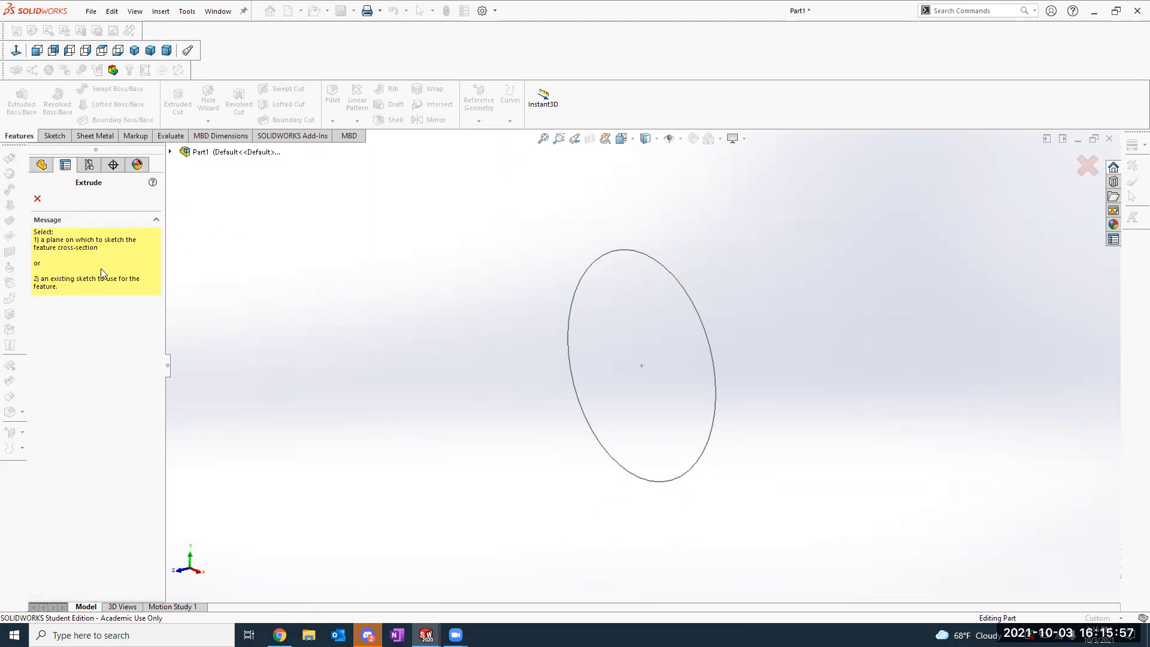
{"action": "left_click", "coordinate": [634, 254]}
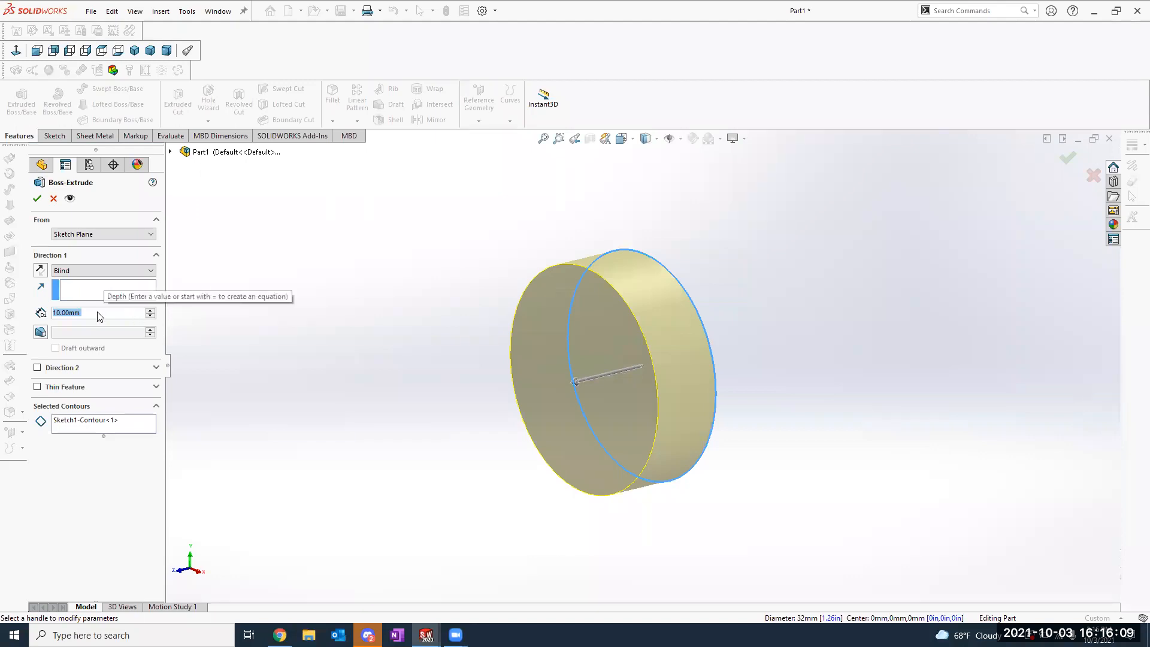
{"action": "type", "text": "32"}
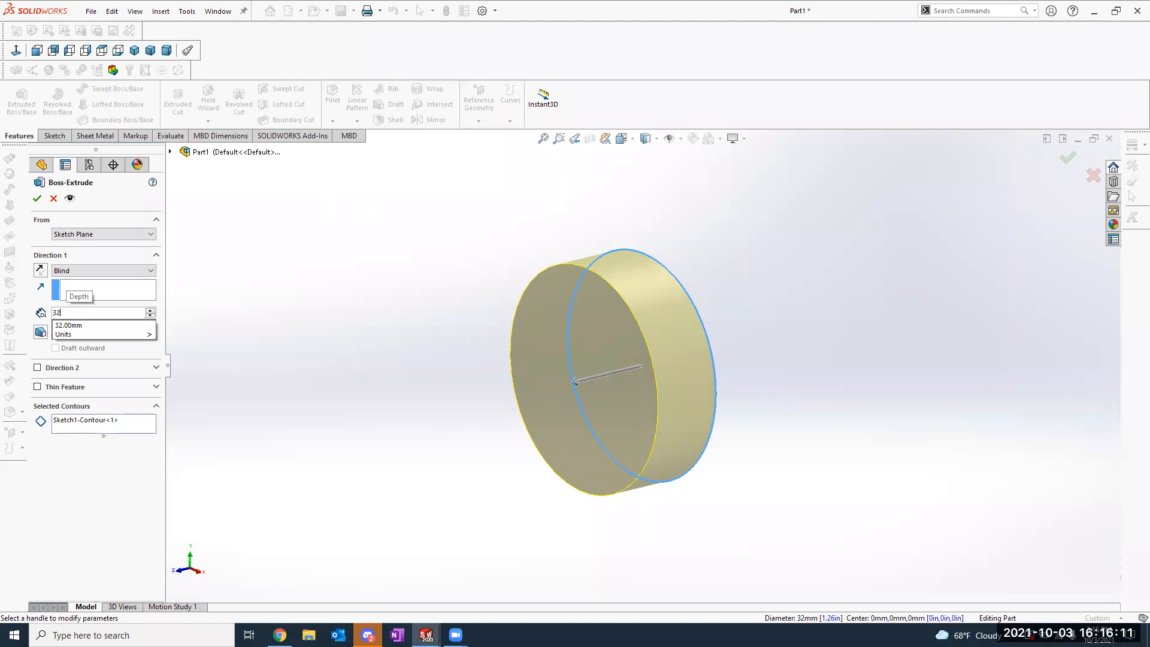
{"action": "key", "text": "Return"}
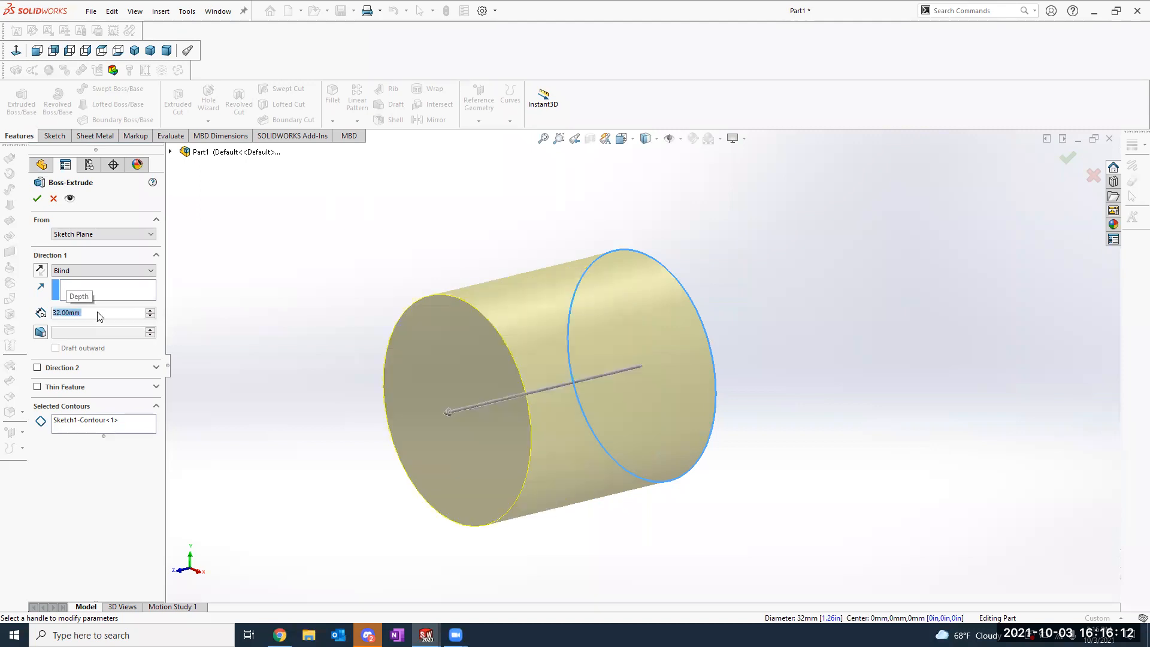
{"action": "left_click", "coordinate": [36, 202]}
{"action": "left_click", "coordinate": [458, 263]}
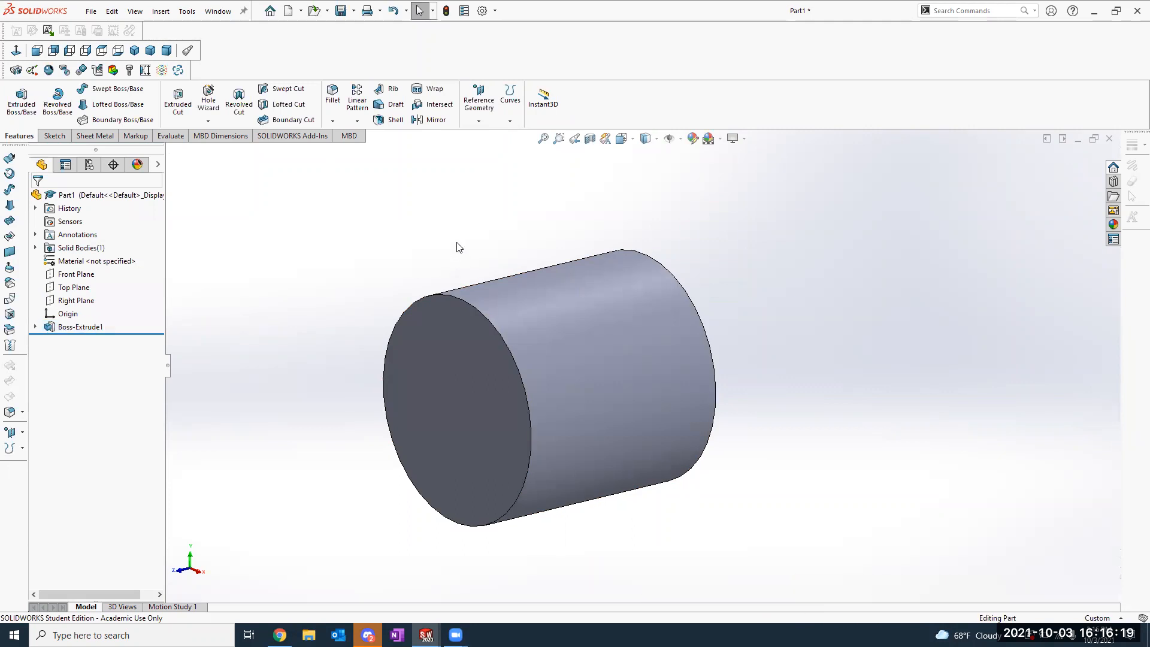
Step: Check the body length on the Motor Drawing slide and set the cylinder's extrusion depth to 35 mm
{"action": "key", "text": "alt+Tab"}
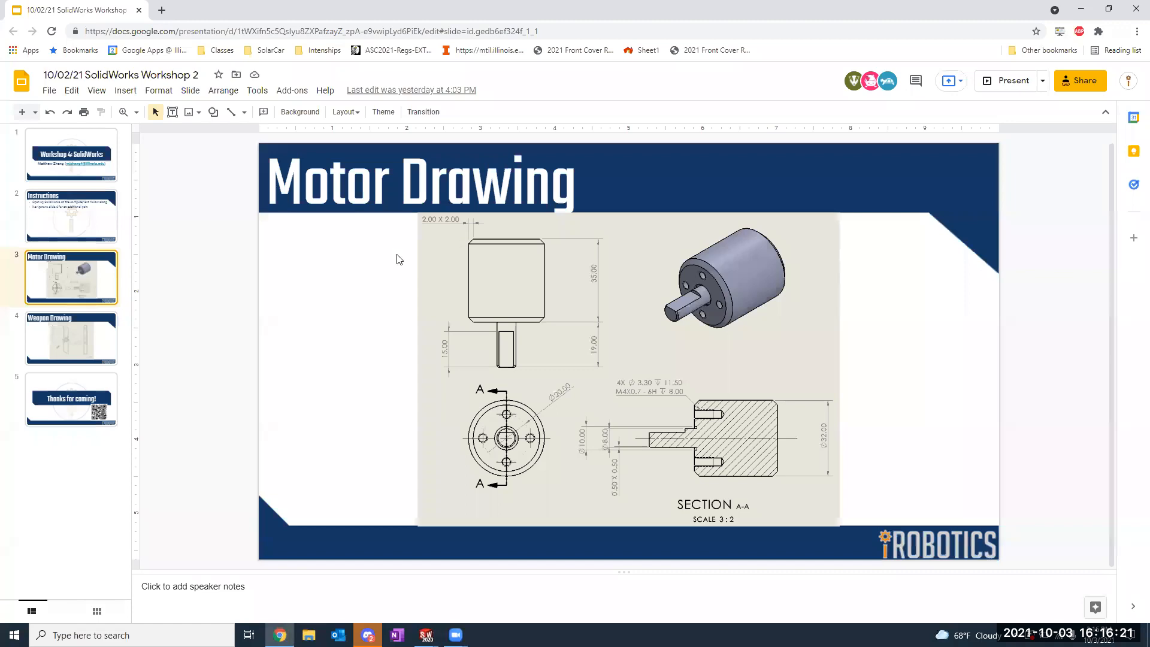
{"action": "key", "text": "alt+Tab"}
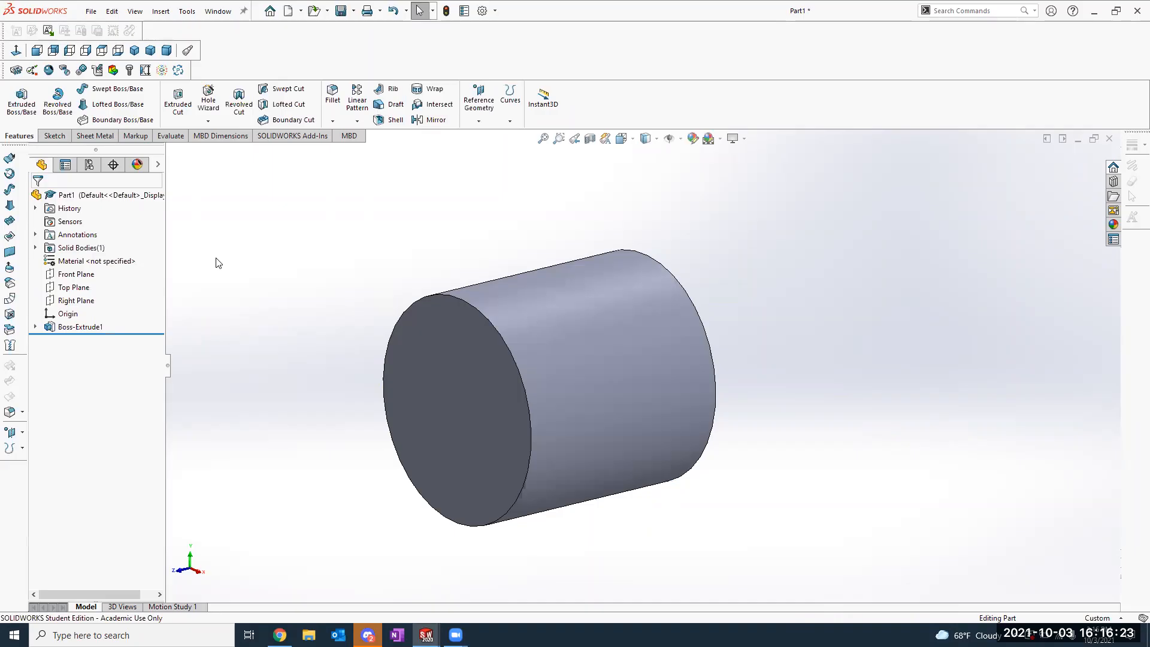
{"action": "left_click", "coordinate": [73, 329]}
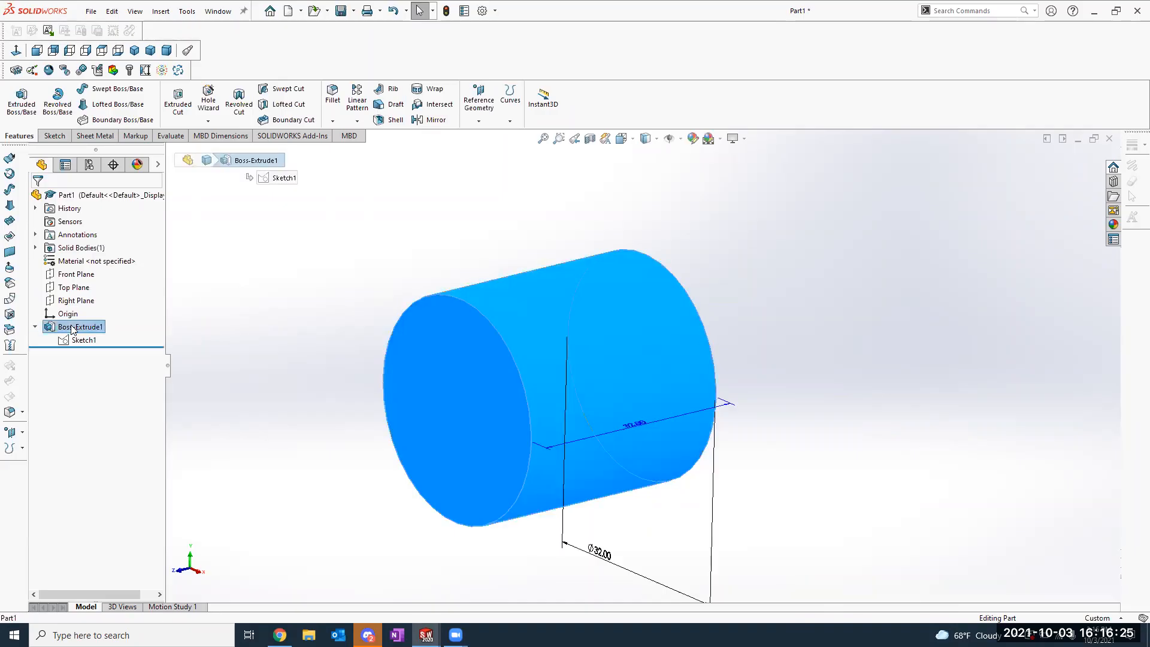
{"action": "double_click", "coordinate": [73, 329]}
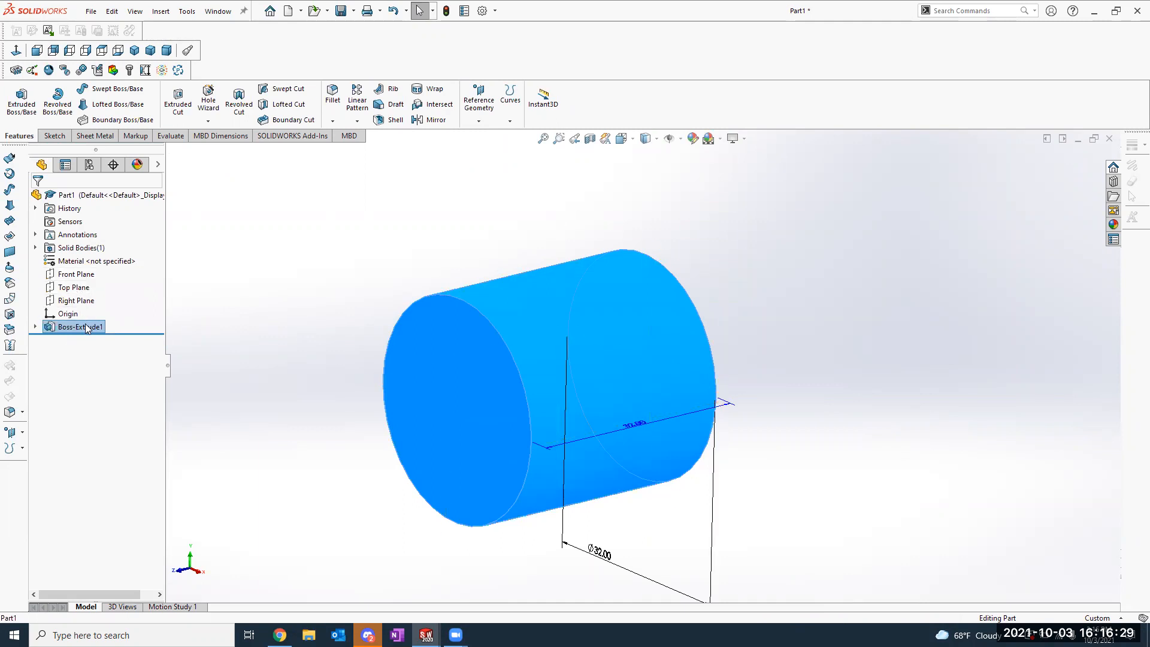
{"action": "right_click", "coordinate": [91, 321]}
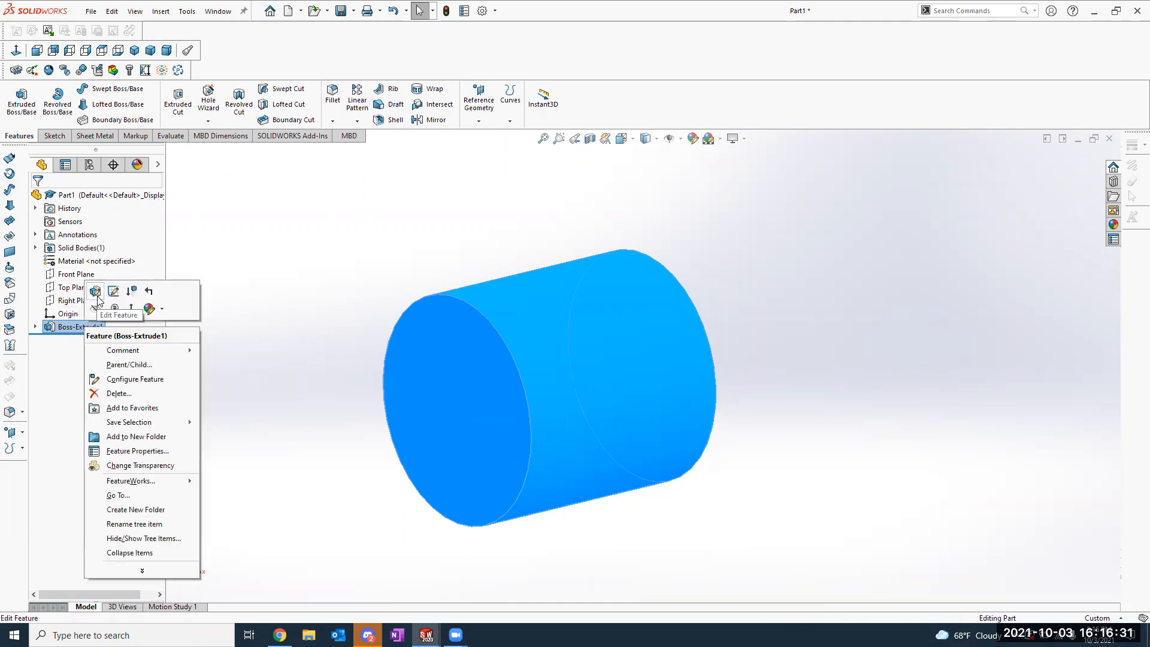
{"action": "left_click", "coordinate": [96, 292]}
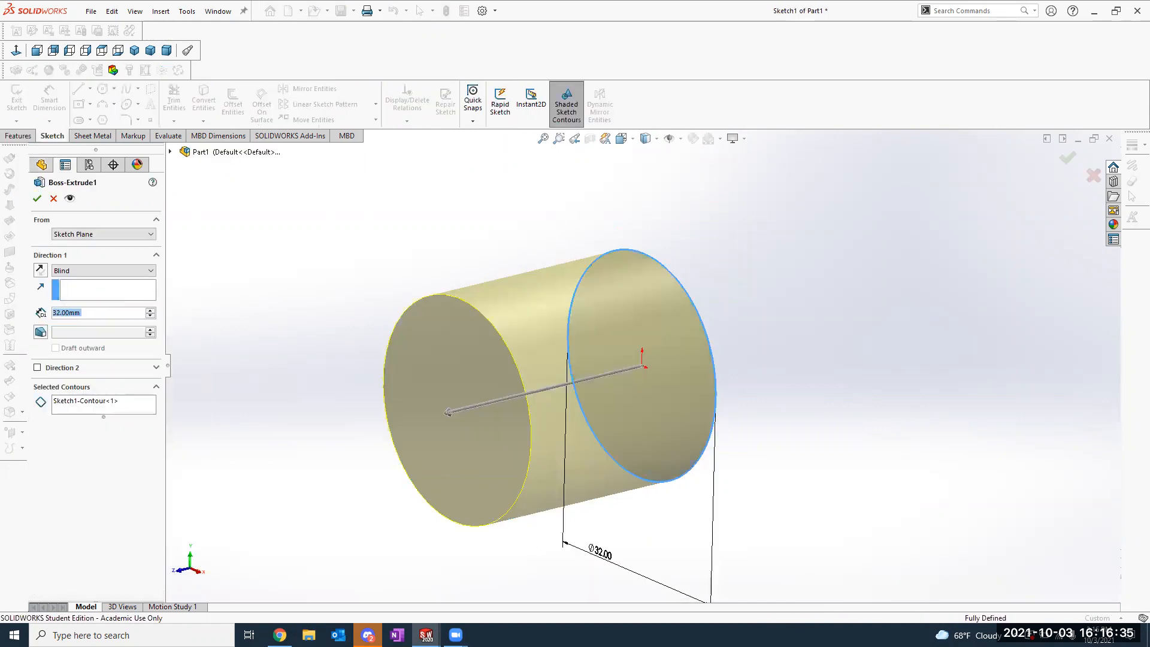
{"action": "type", "text": "35"}
{"action": "key", "text": "Return"}
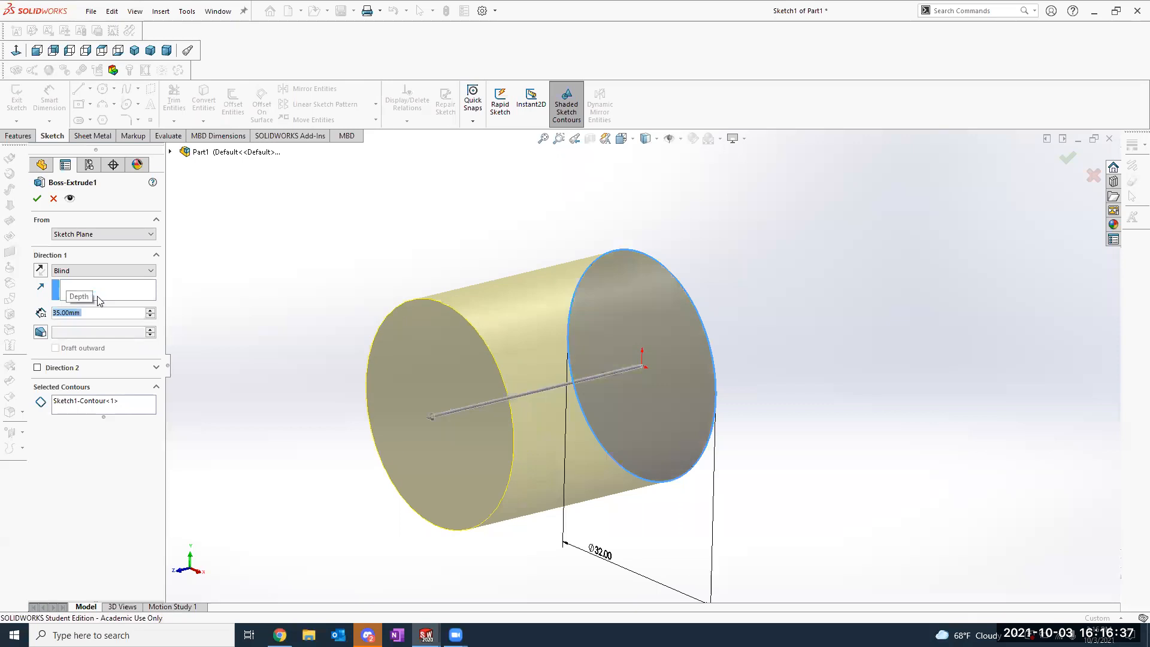
{"action": "left_click", "coordinate": [320, 279]}
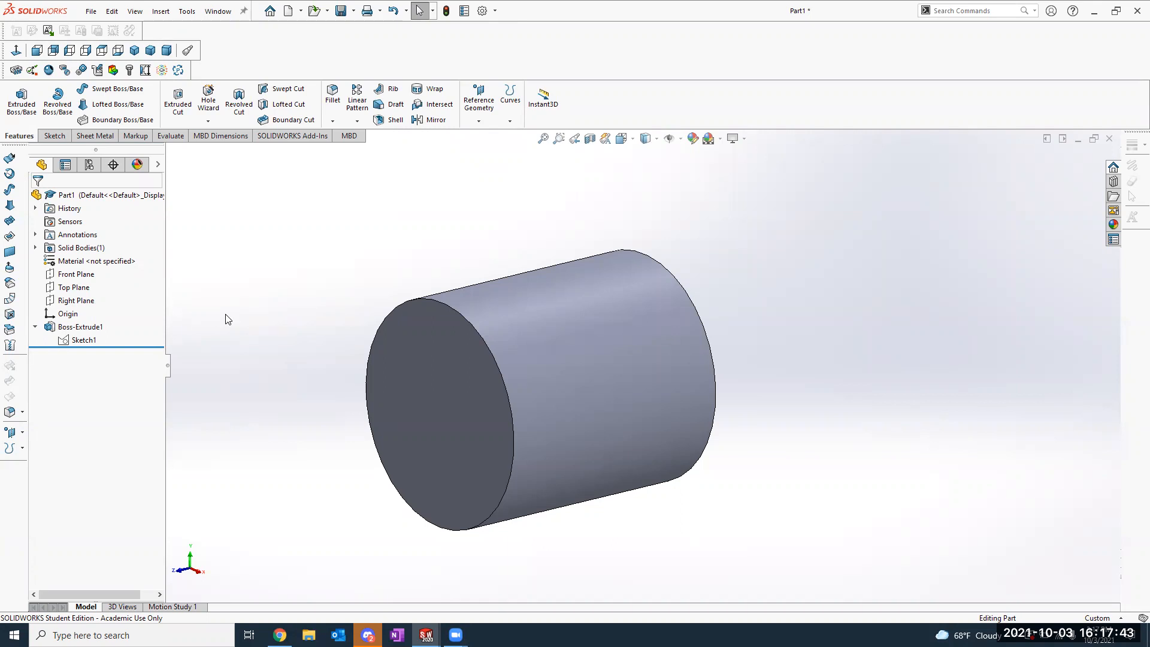
Step: Consult the Motor Drawing slide for the shaft, and start a new sketch on the cylinder's front end face, seen in Front view
{"action": "key", "text": "alt+Tab"}
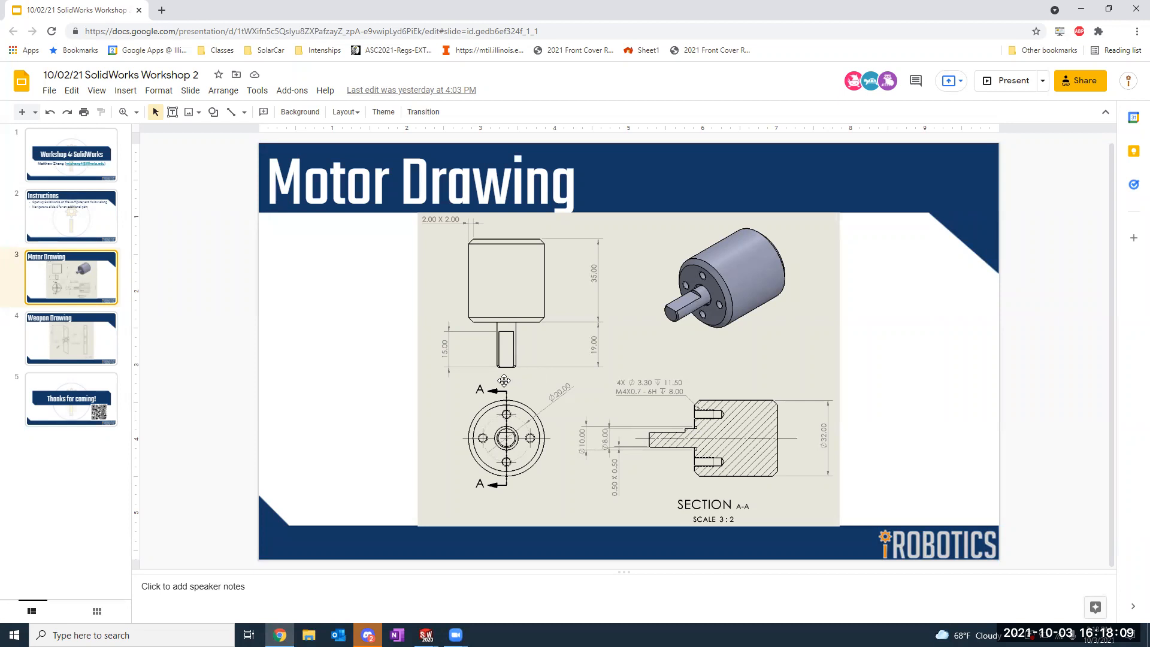
{"action": "key", "text": "alt+Tab"}
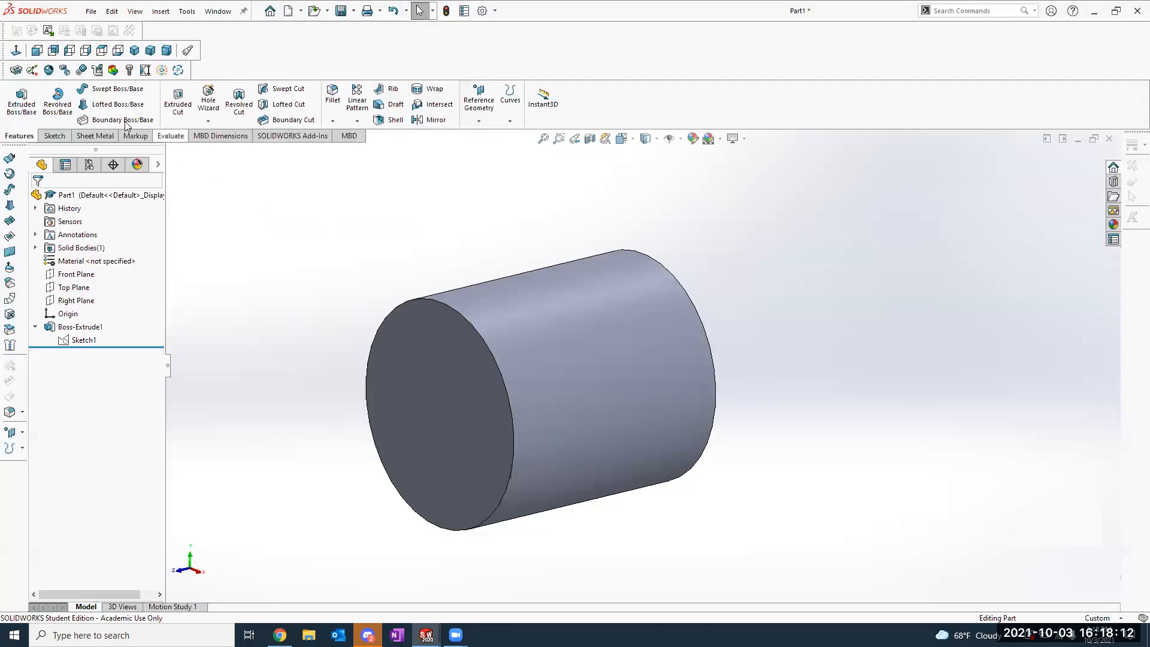
{"action": "left_click", "coordinate": [54, 135]}
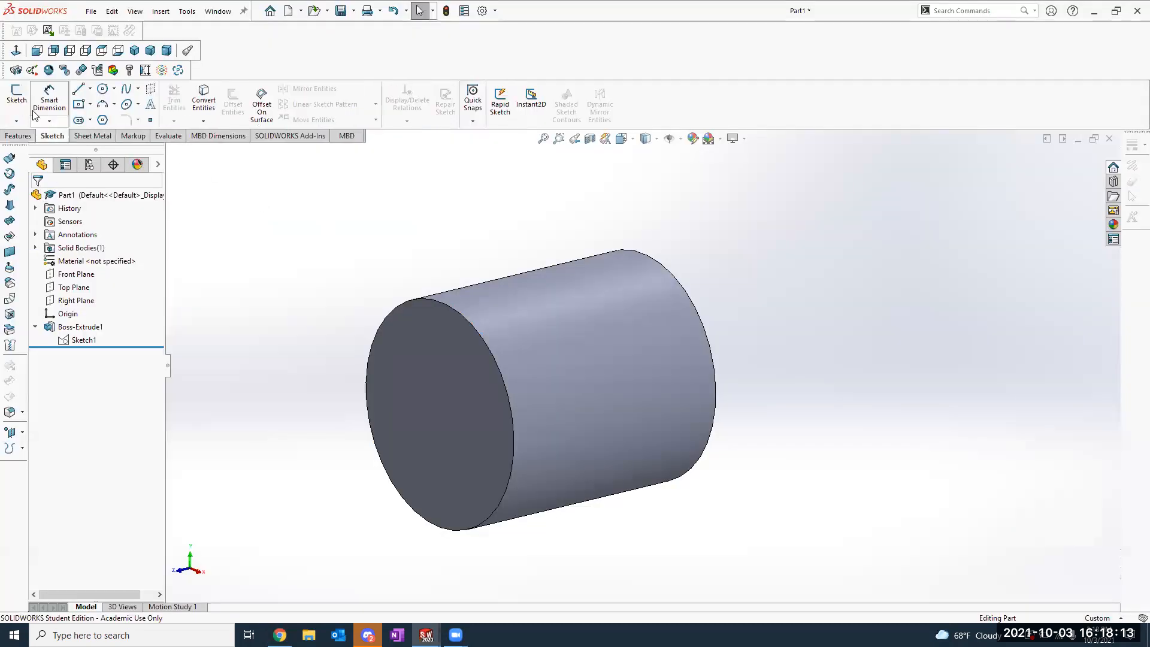
{"action": "left_click", "coordinate": [16, 95]}
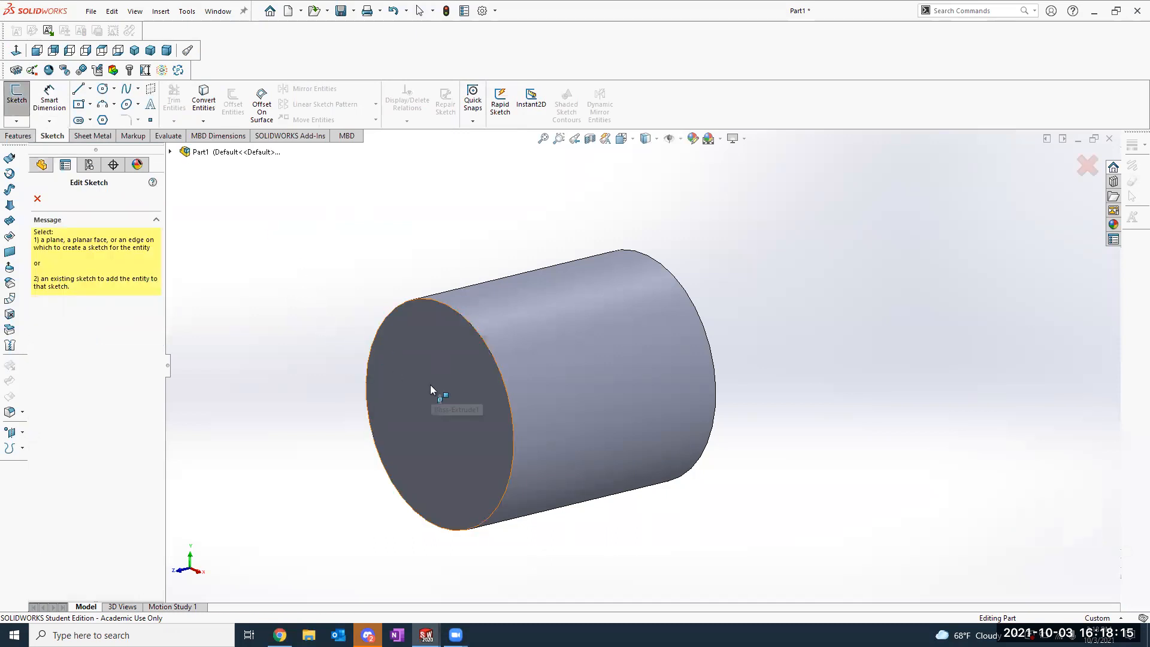
{"action": "key", "text": "Escape"}
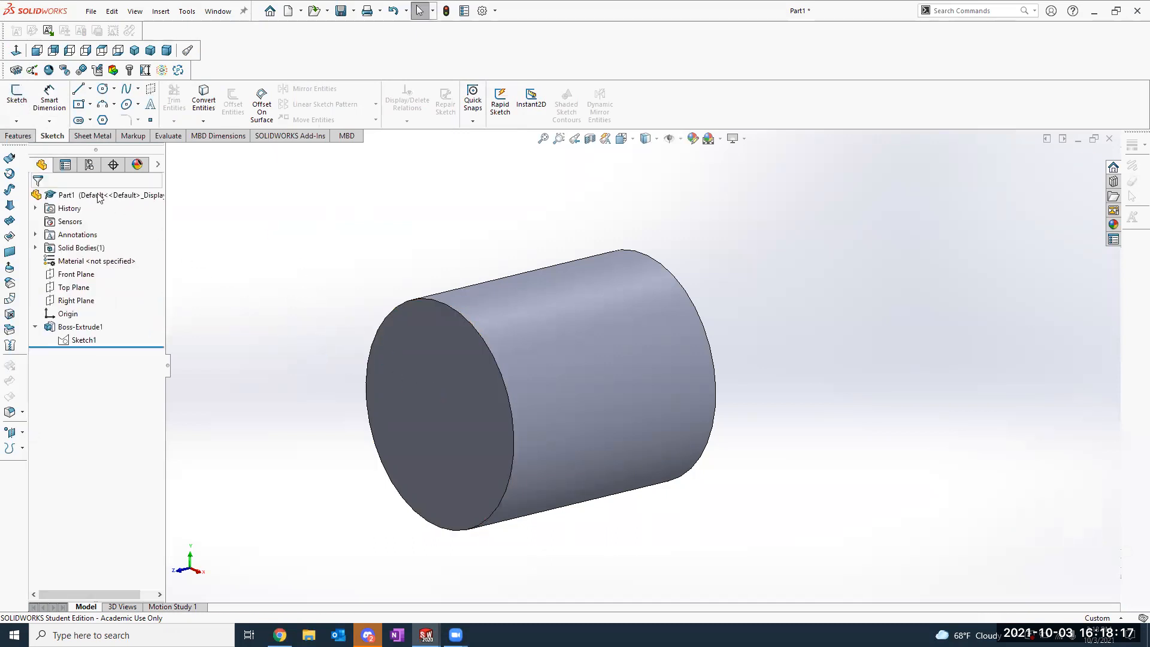
{"action": "left_click", "coordinate": [17, 97]}
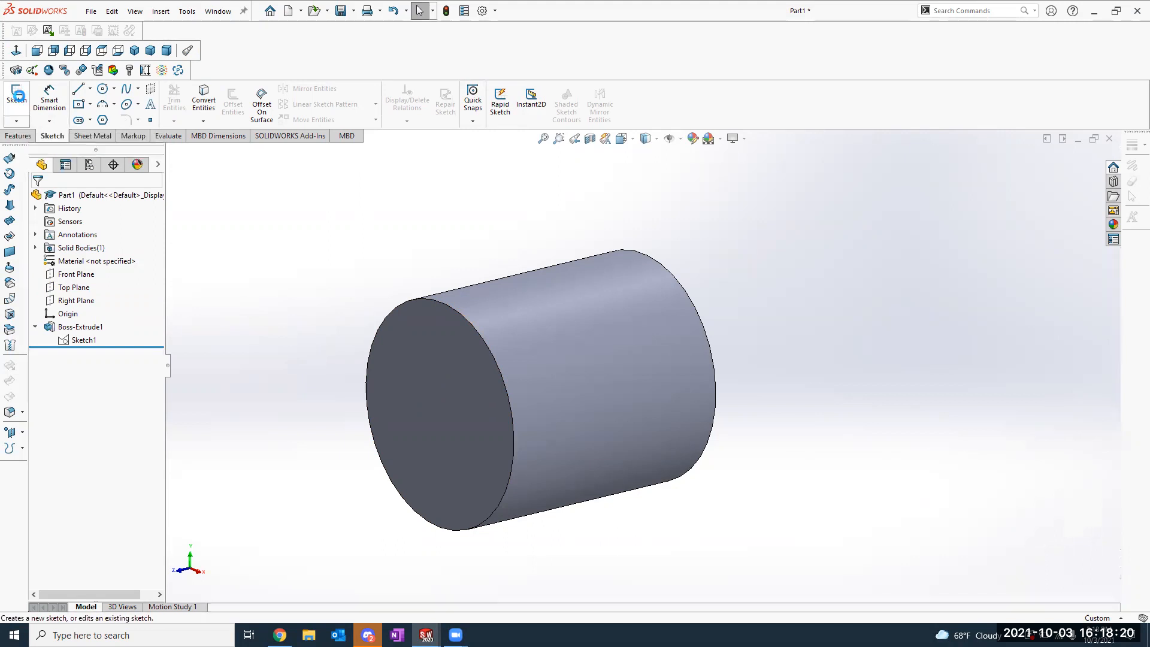
{"action": "left_click", "coordinate": [418, 385]}
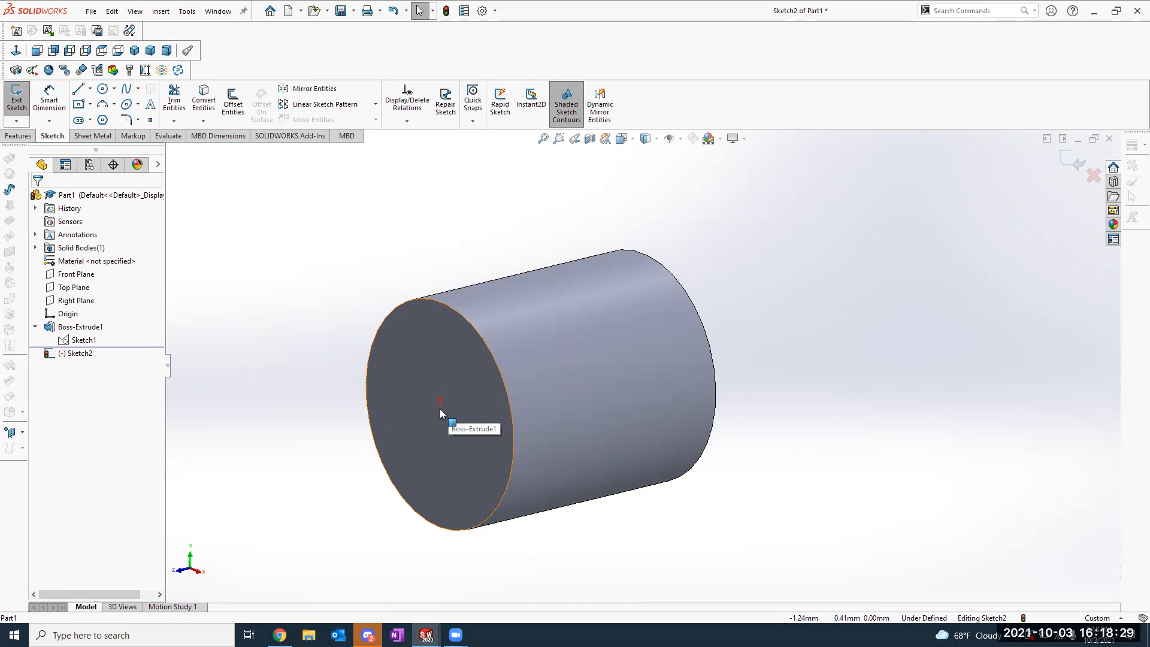
{"action": "middle_click_drag", "start_coordinate": [419, 418], "coordinate": [460, 442]}
{"action": "key", "text": "space"}
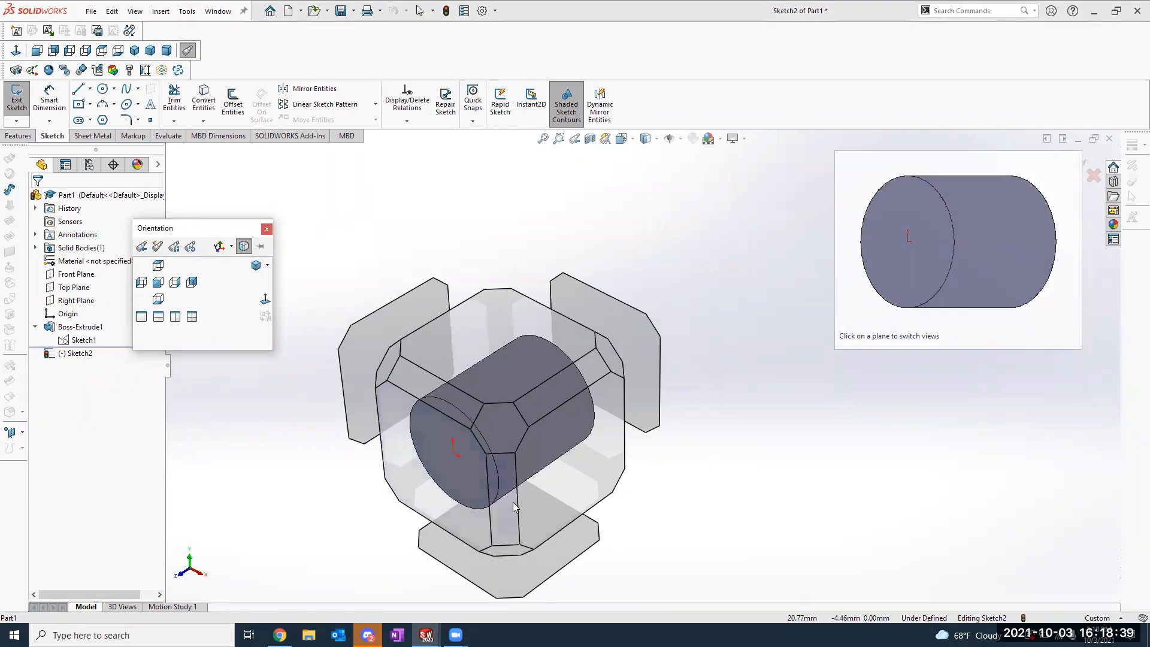
{"action": "left_click", "coordinate": [448, 488]}
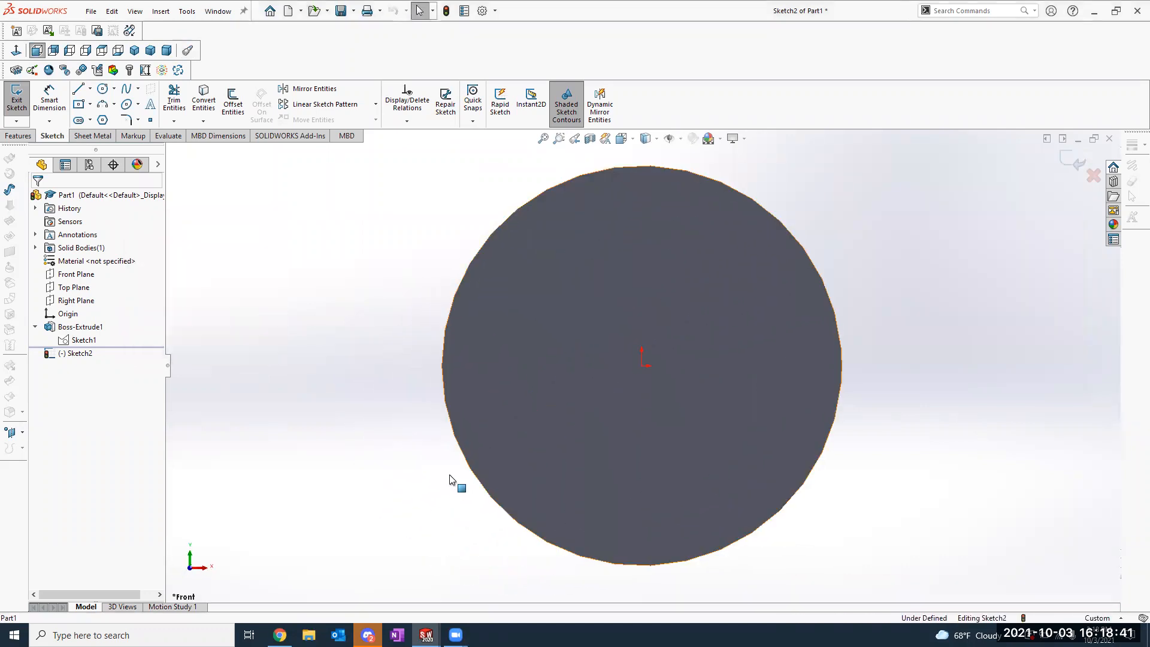
Step: Sketch an 8 mm diameter circle centred on the origin of the body's front face and exit the sketch
{"action": "left_click", "coordinate": [102, 88]}
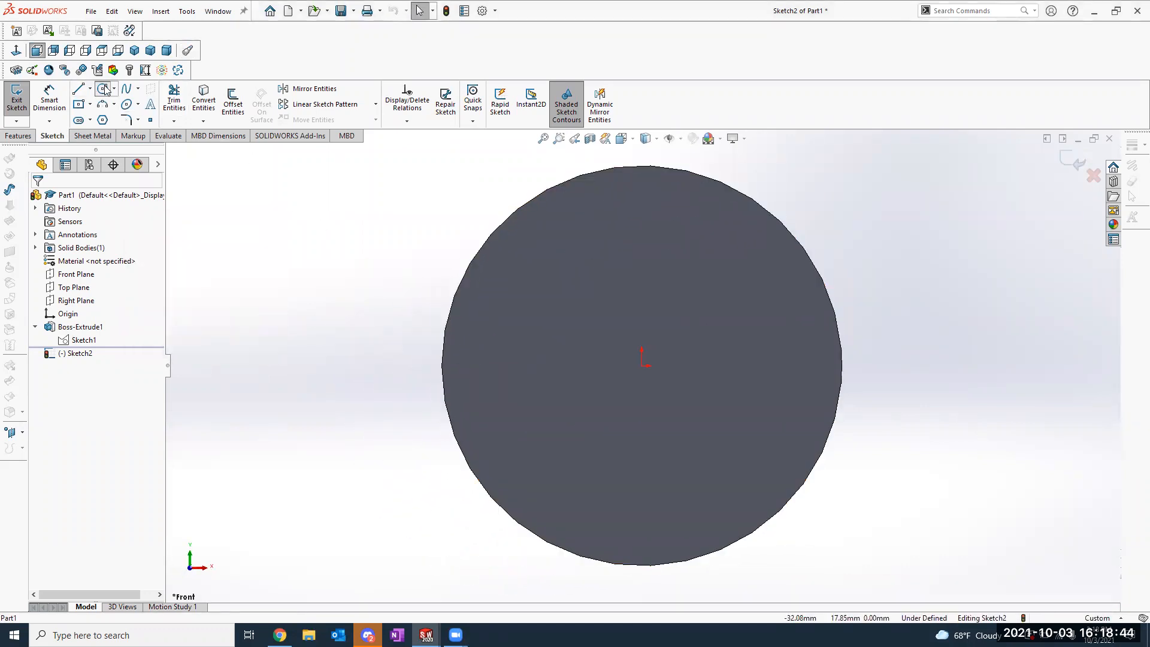
{"action": "left_click", "coordinate": [642, 365]}
{"action": "type", "text": "8mm"}
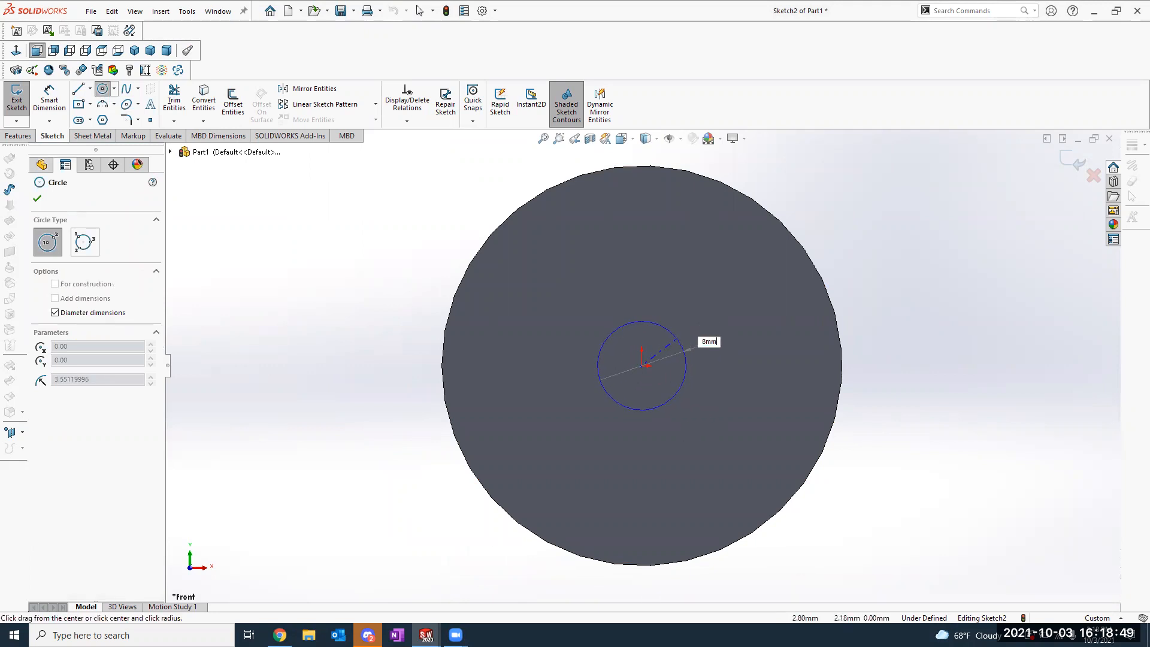
{"action": "key", "text": "Return"}
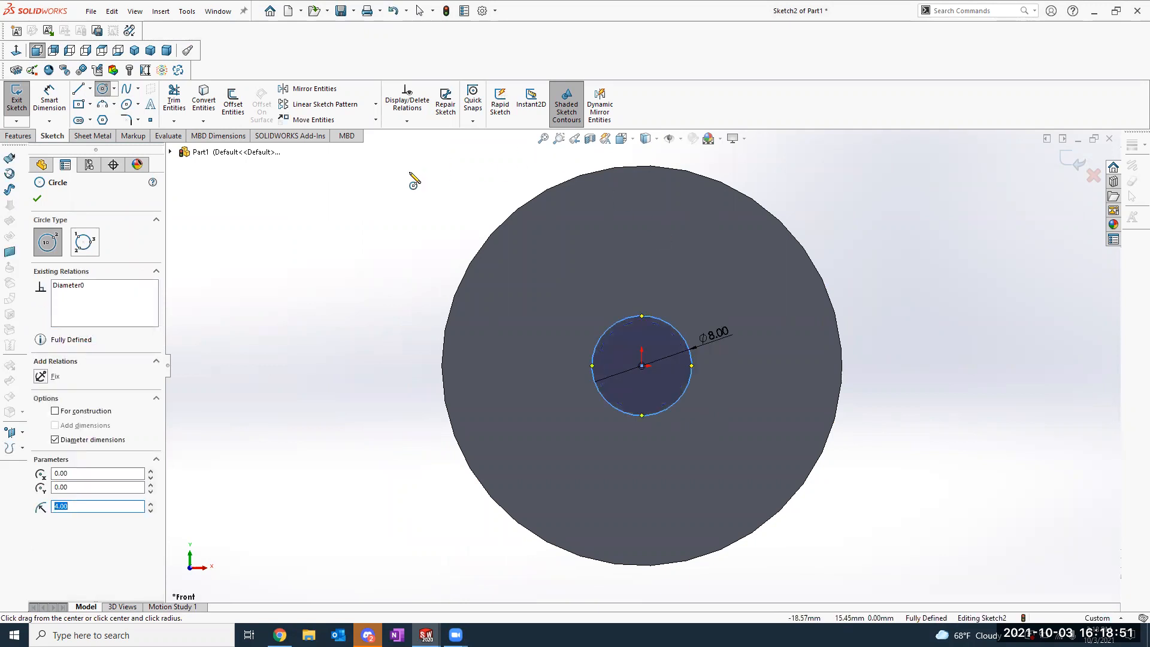
{"action": "key", "text": "Escape"}
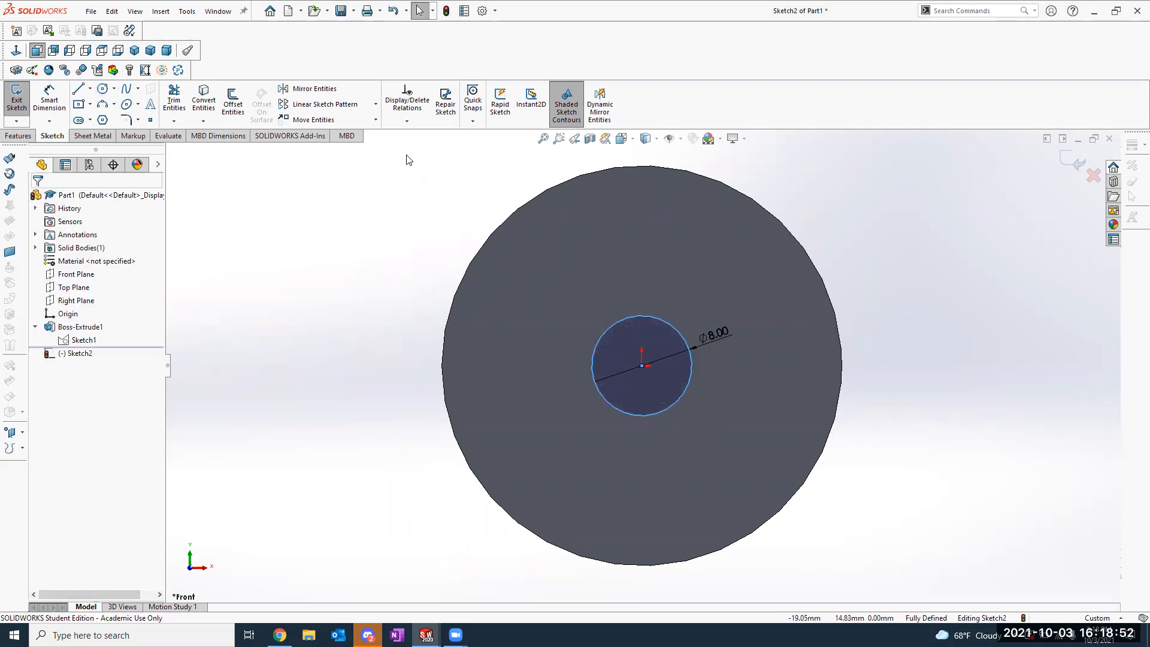
{"action": "left_click", "coordinate": [16, 96]}
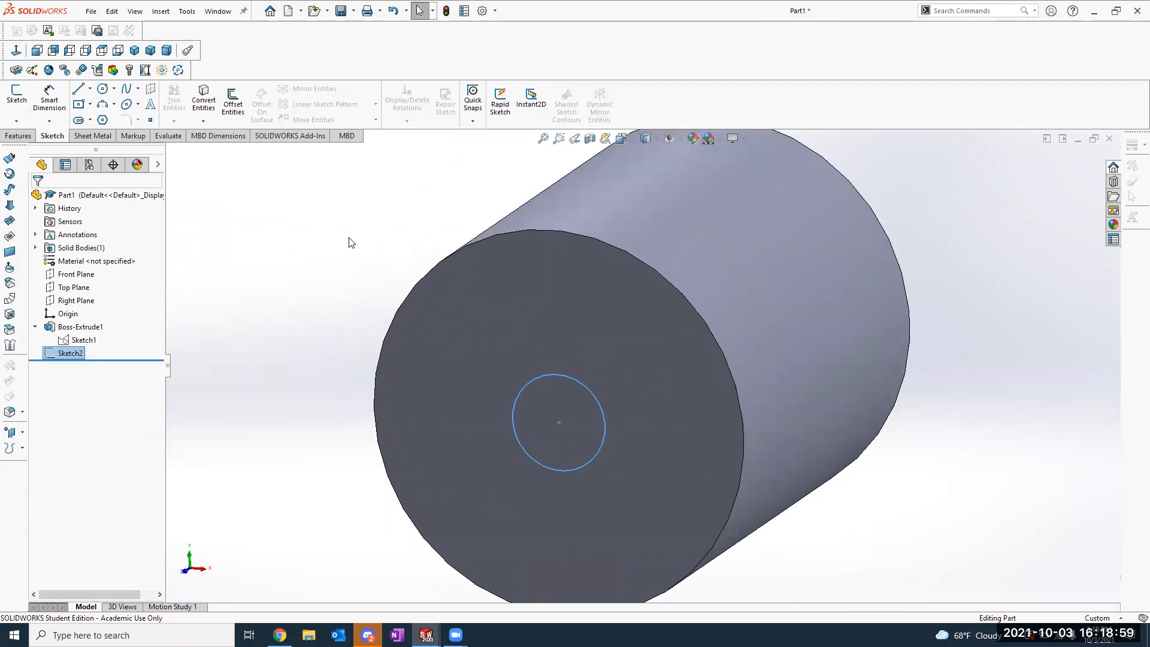
Step: Check the shaft length on the Motor Drawing slide and extrude the 8 mm circle as a blind boss 19 mm deep
{"action": "key", "text": "alt+Tab"}
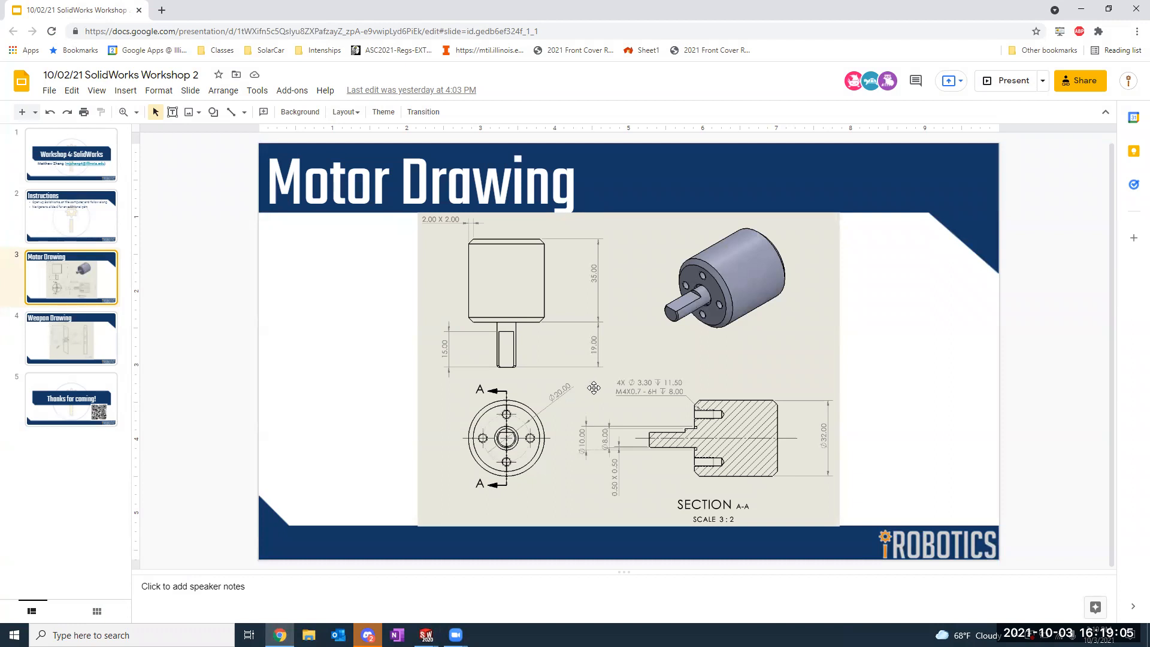
{"action": "key", "text": "alt+Tab"}
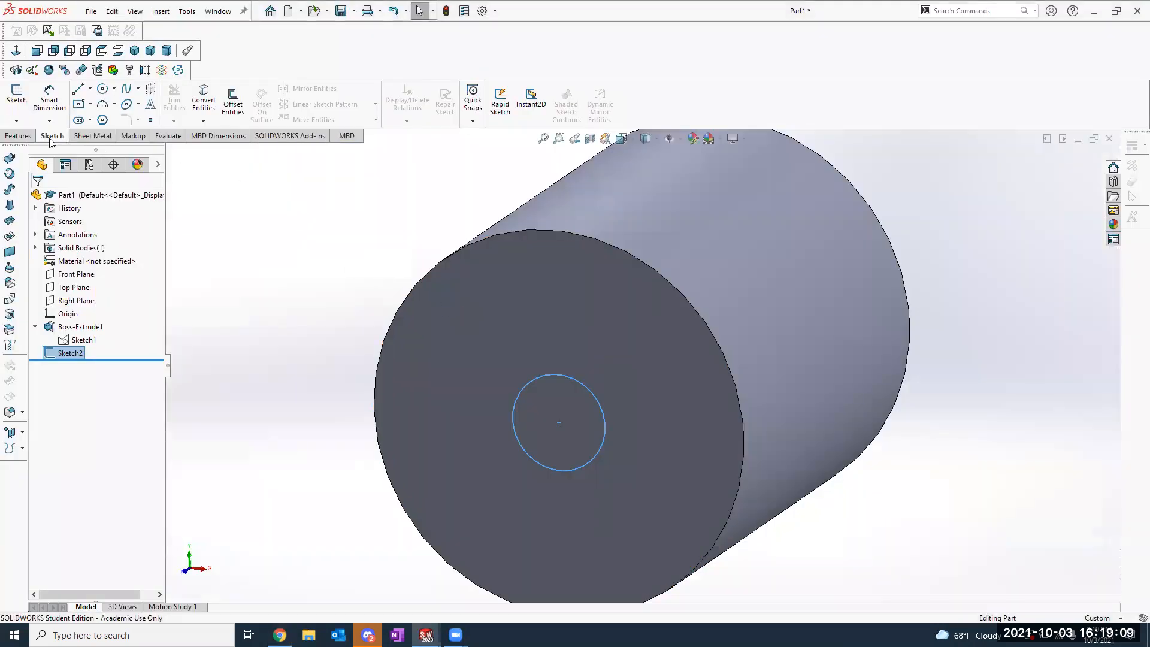
{"action": "left_click", "coordinate": [18, 136]}
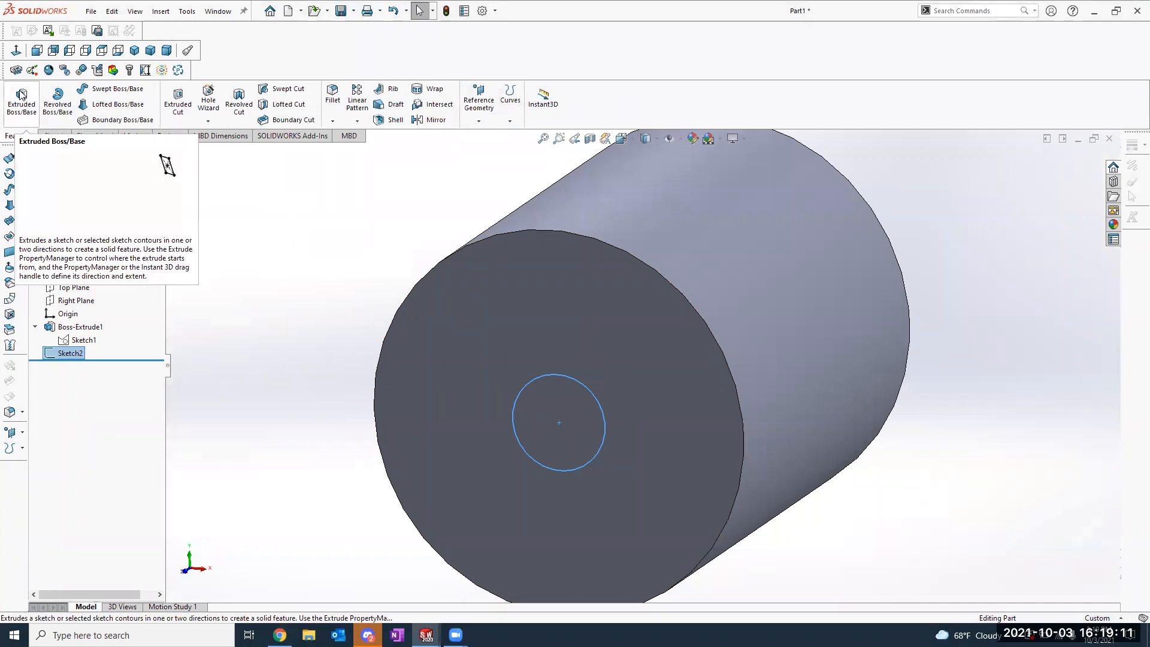
{"action": "left_click", "coordinate": [21, 95]}
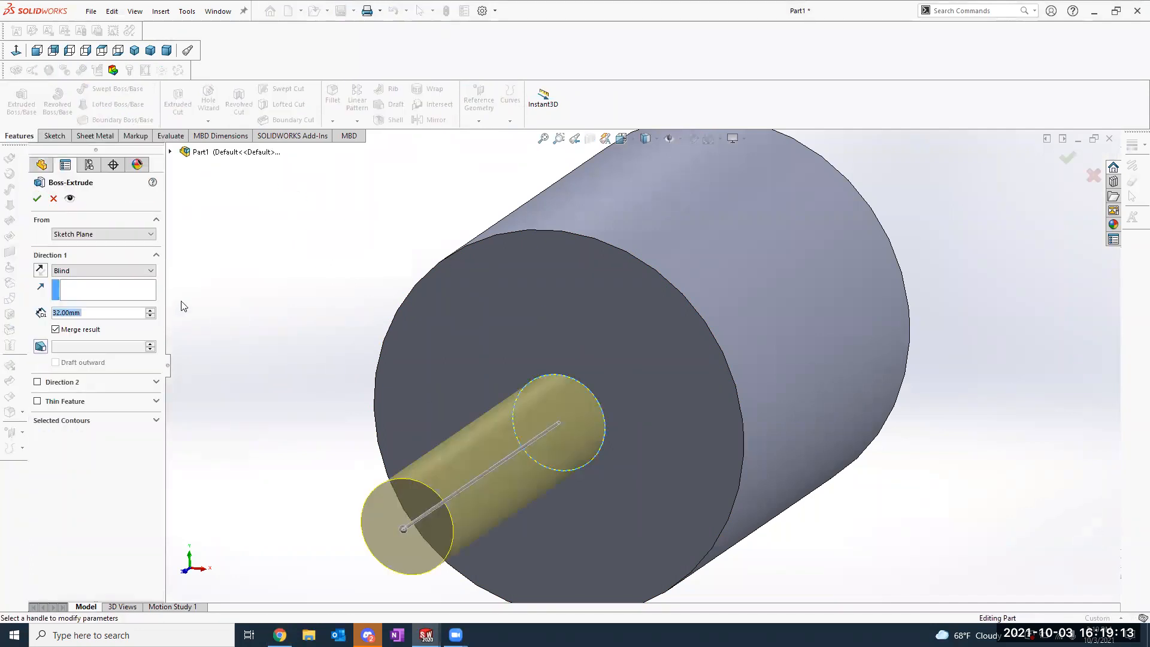
{"action": "type", "text": "19"}
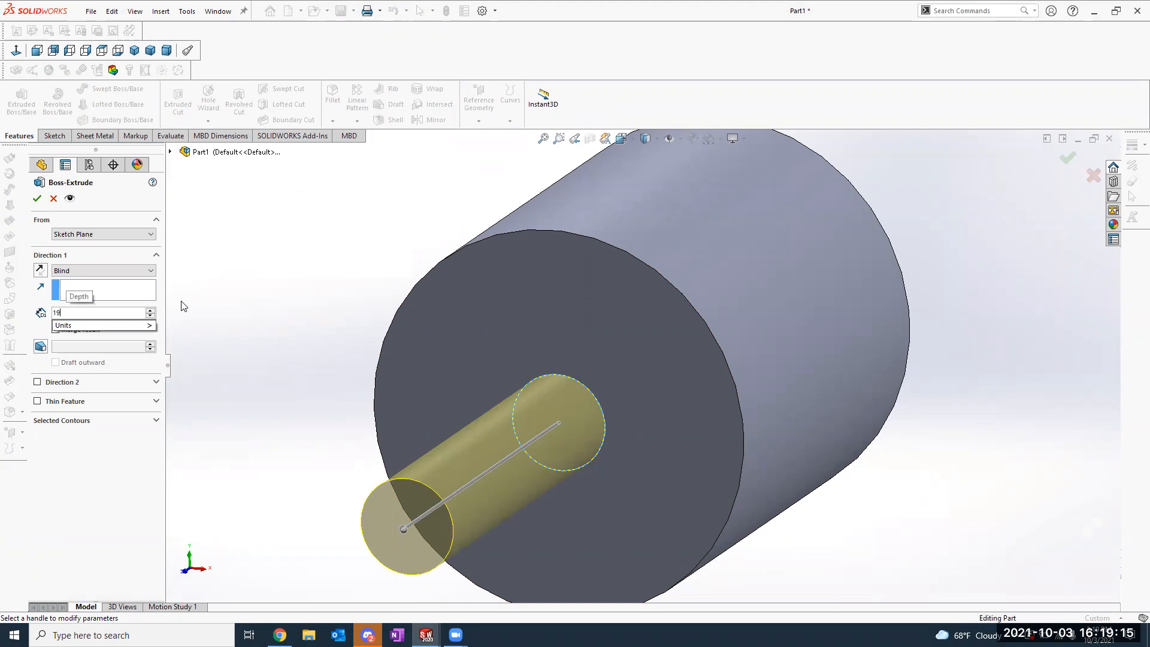
{"action": "key", "text": "Return"}
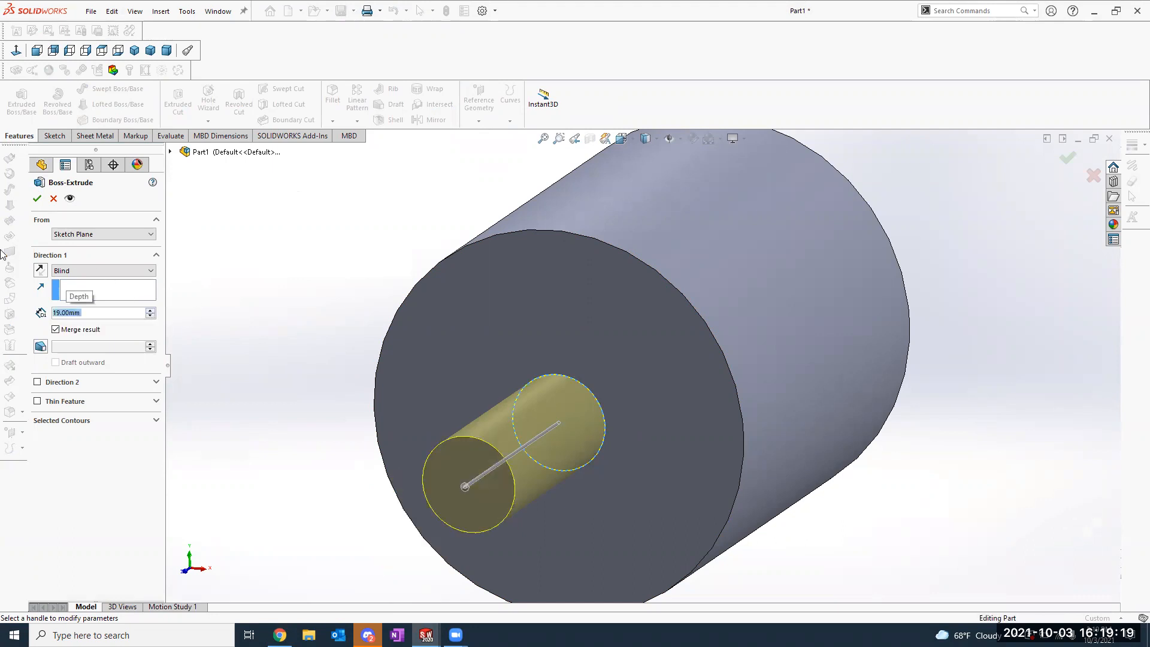
{"action": "left_click", "coordinate": [36, 200]}
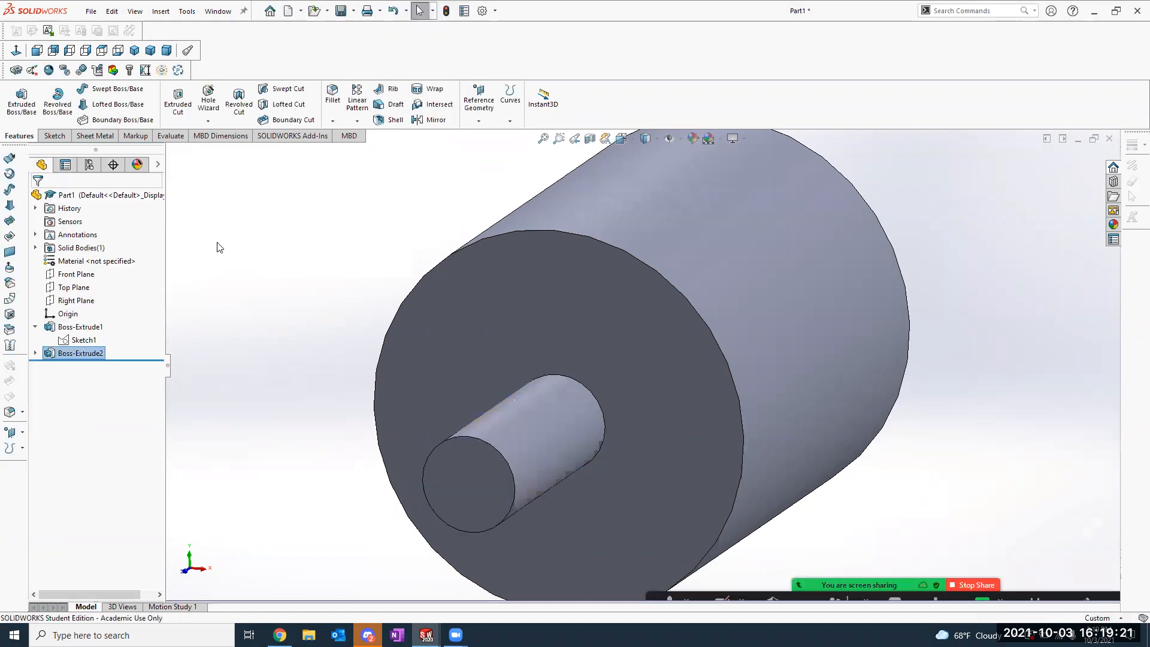
Step: Look over the body and shaft, and compare them with the Motor Drawing slide before returning to the SOLIDWORKS part
{"action": "middle_click_drag", "start_coordinate": [466, 230], "coordinate": [473, 244]}
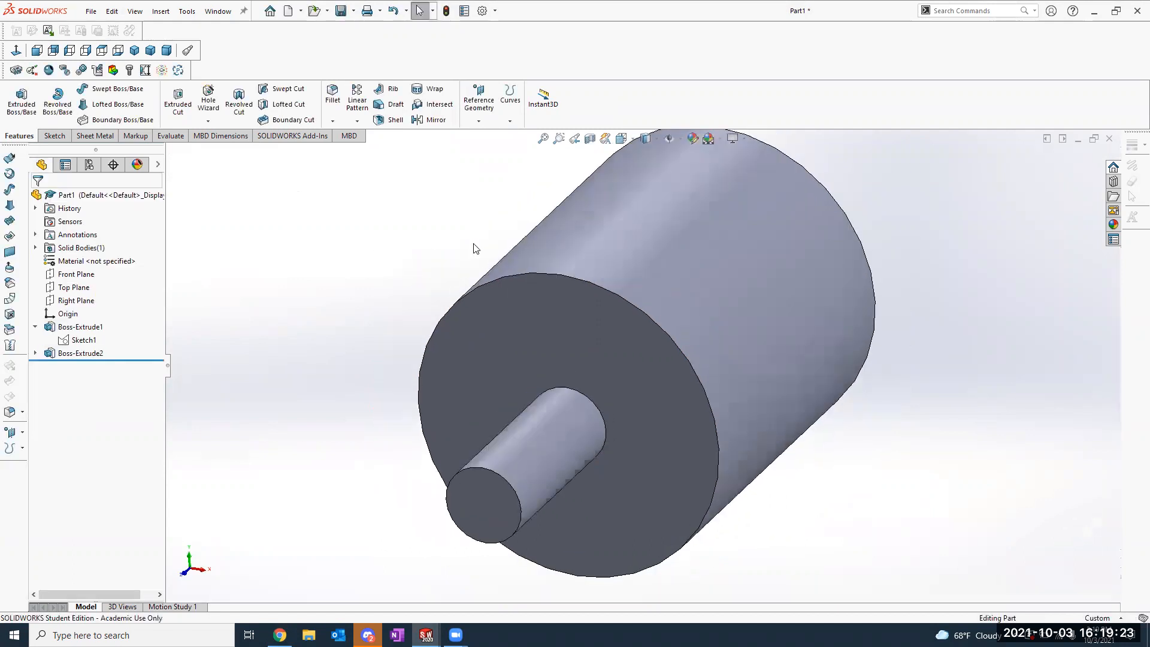
{"action": "scroll", "coordinate": [473, 241], "scroll_direction": "up", "scroll_amount": 1}
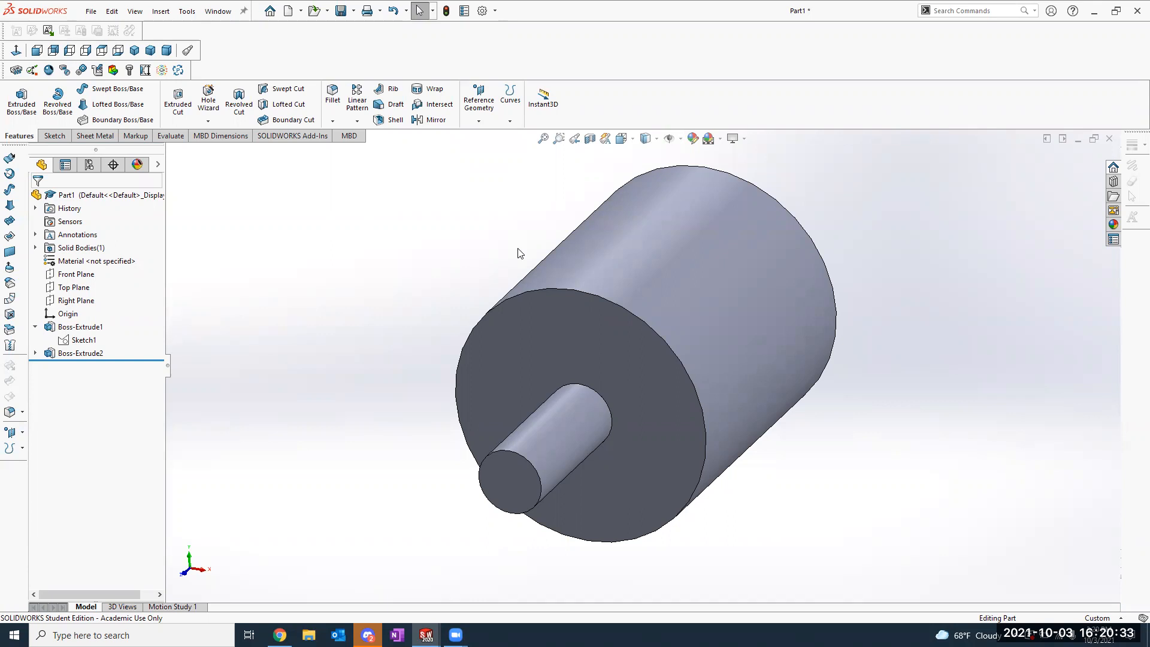
{"action": "key", "text": "alt+Tab"}
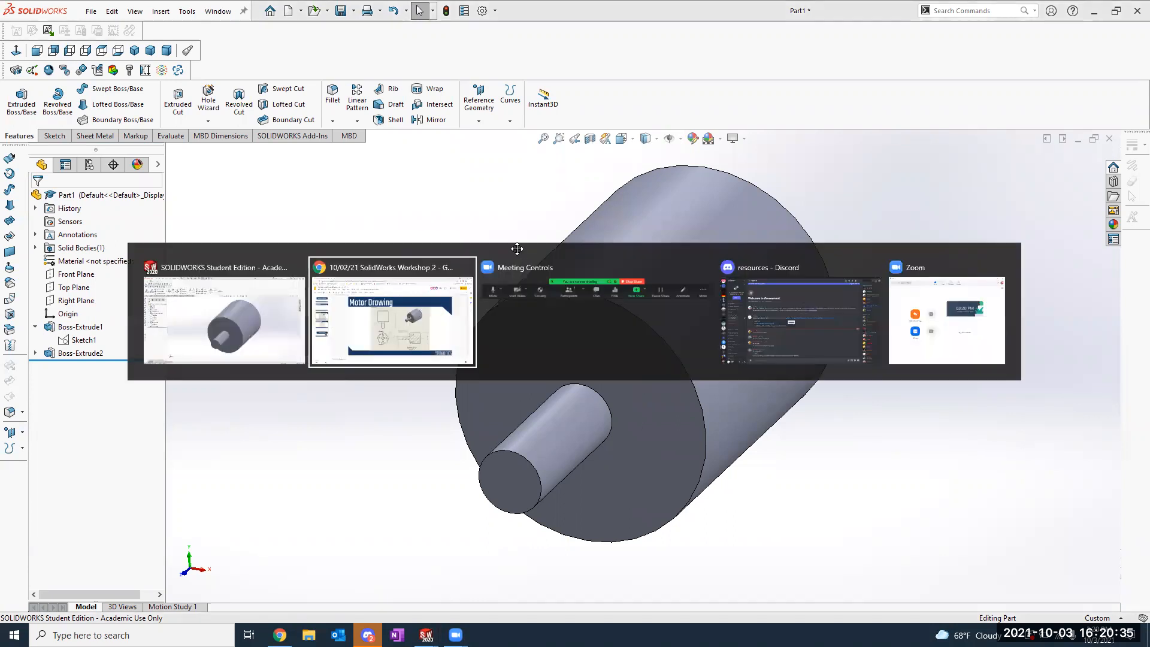
{"action": "key", "text": "alt+Tab"}
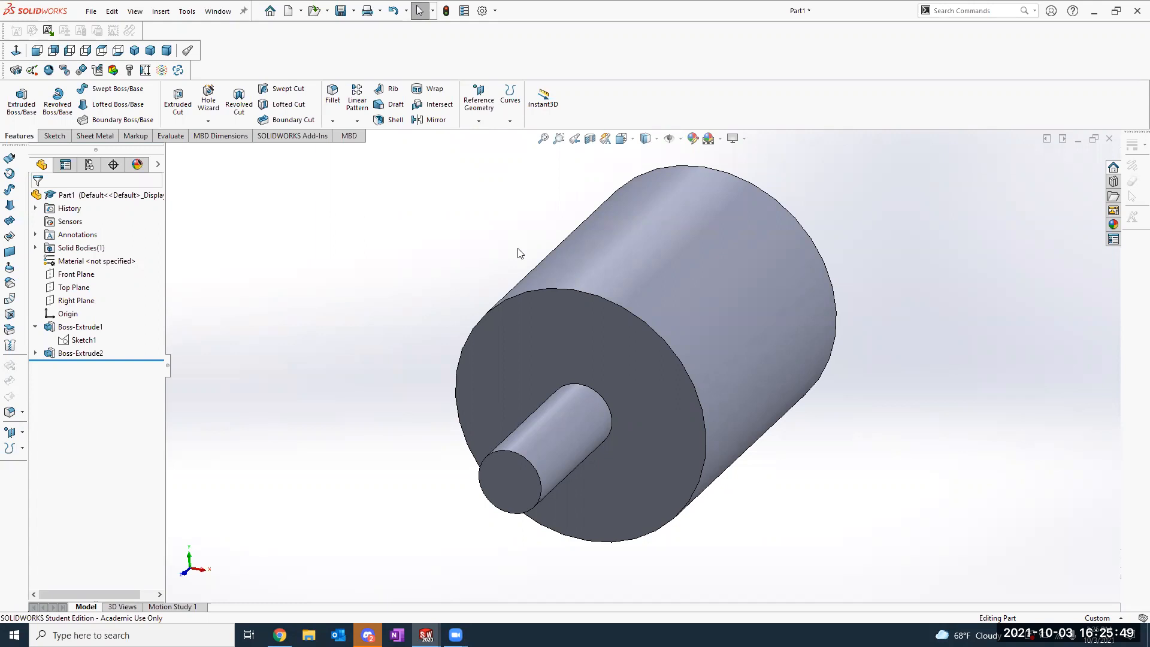
{"action": "middle_click_drag", "start_coordinate": [461, 210], "coordinate": [449, 238]}
{"action": "key", "text": "alt+Tab"}
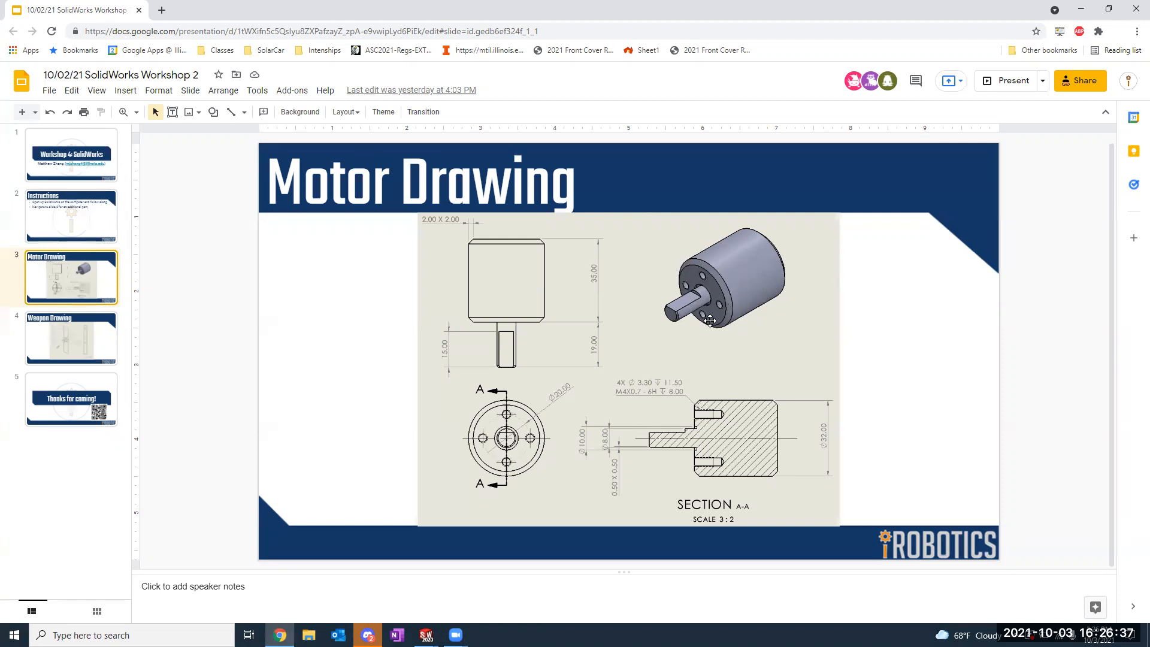
{"action": "key", "text": "alt+Tab"}
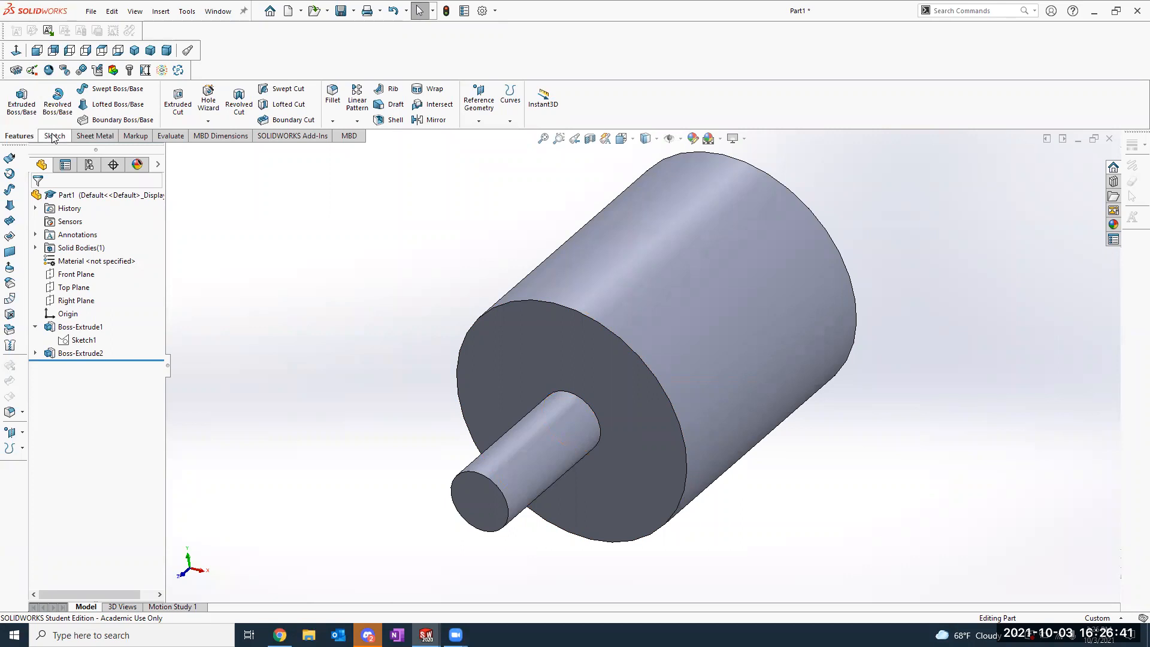
Step: Start a new sketch on the motor body's front end face around the shaft, seen in Front view
{"action": "left_click", "coordinate": [54, 136]}
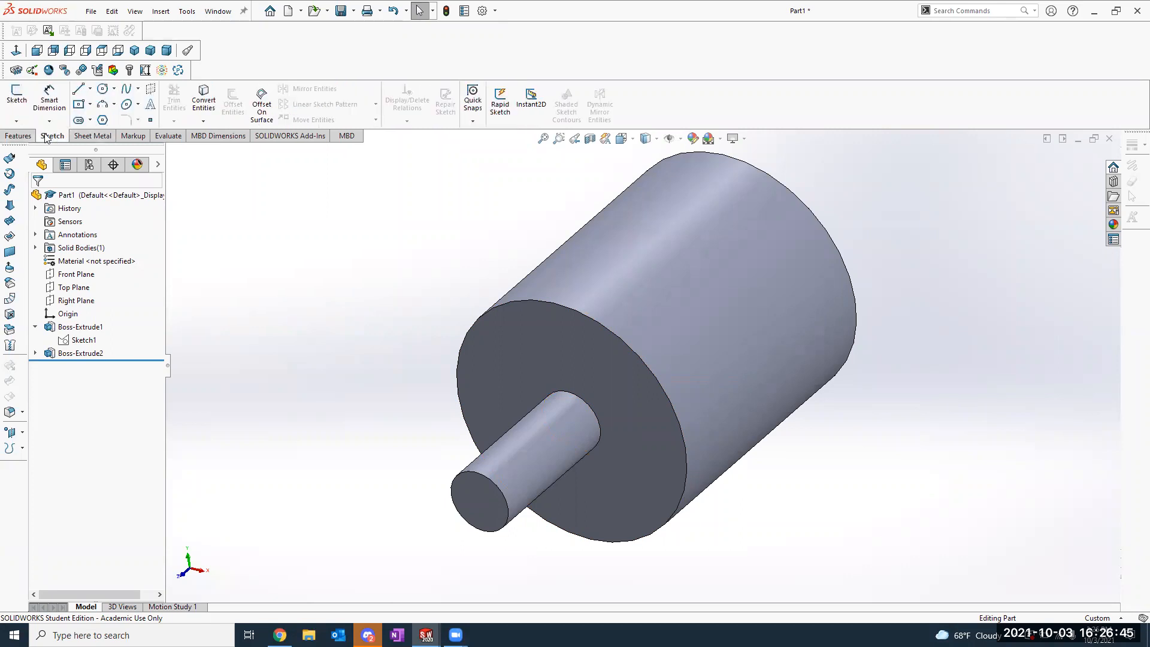
{"action": "left_click", "coordinate": [17, 96]}
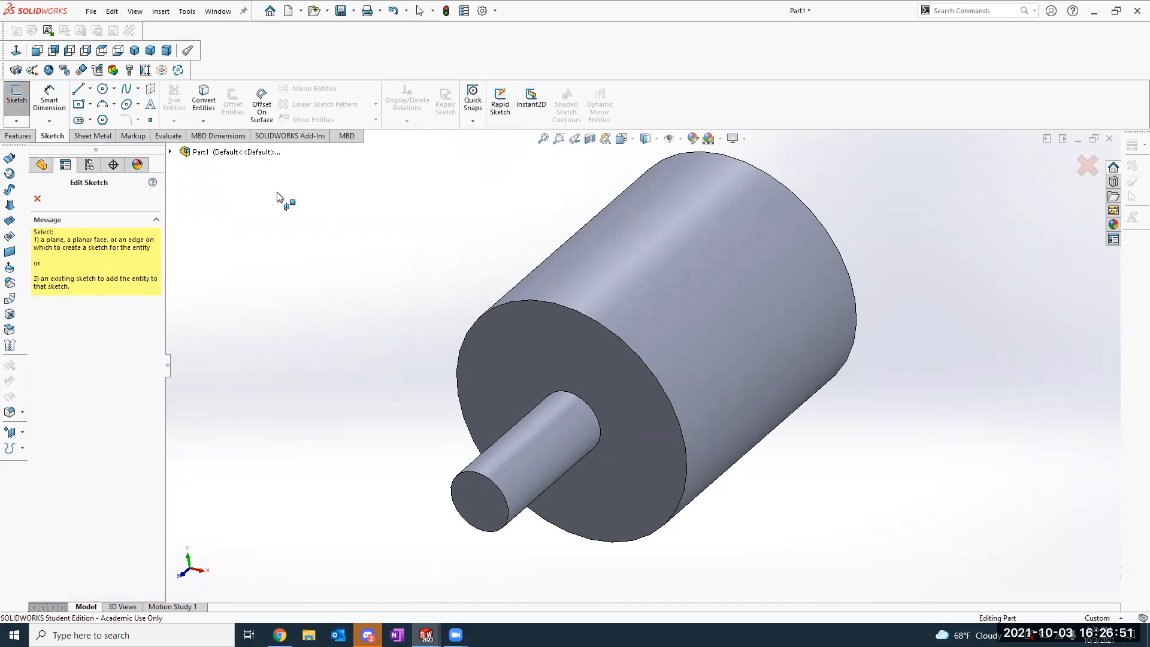
{"action": "left_click", "coordinate": [549, 361]}
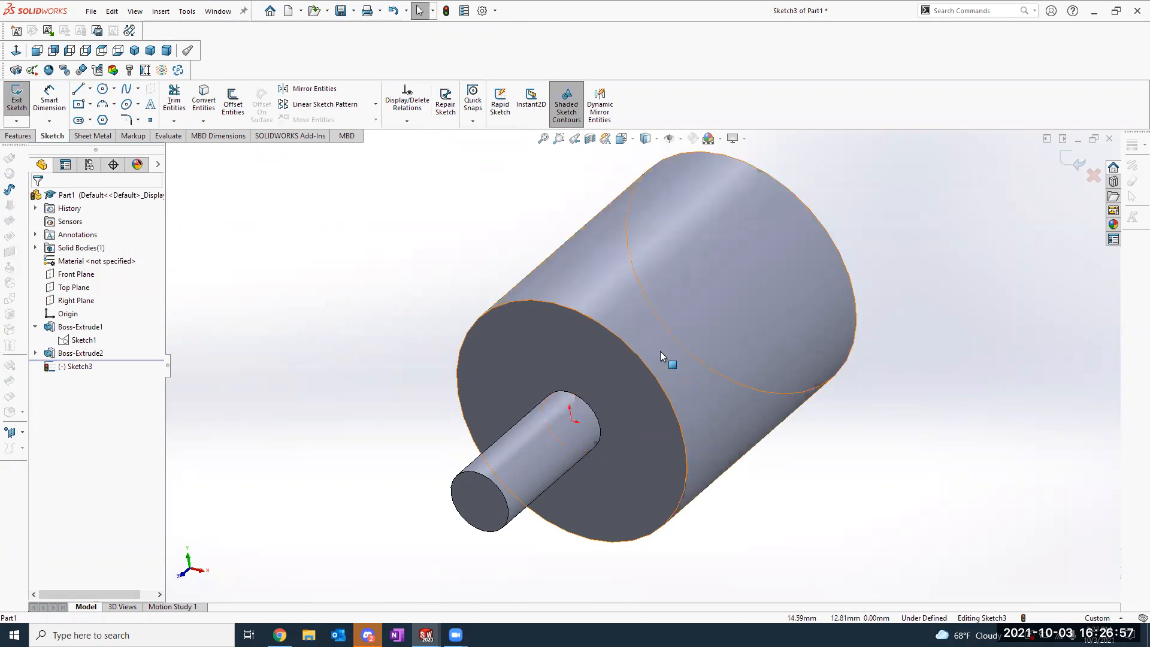
{"action": "key", "text": "space"}
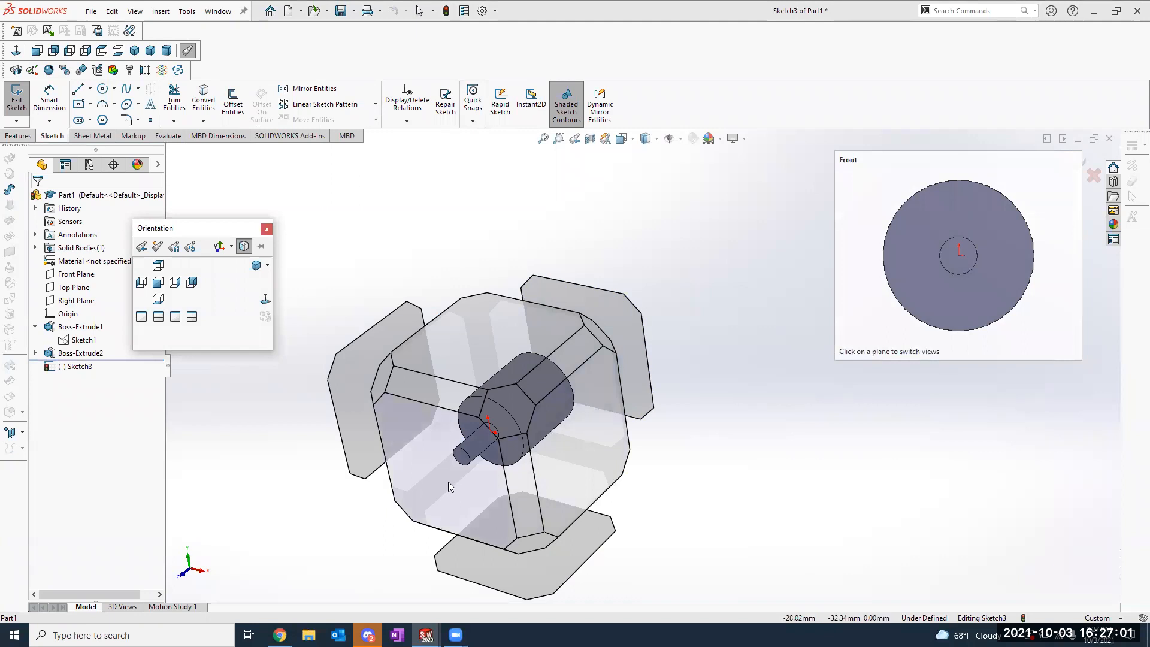
{"action": "key", "text": "space"}
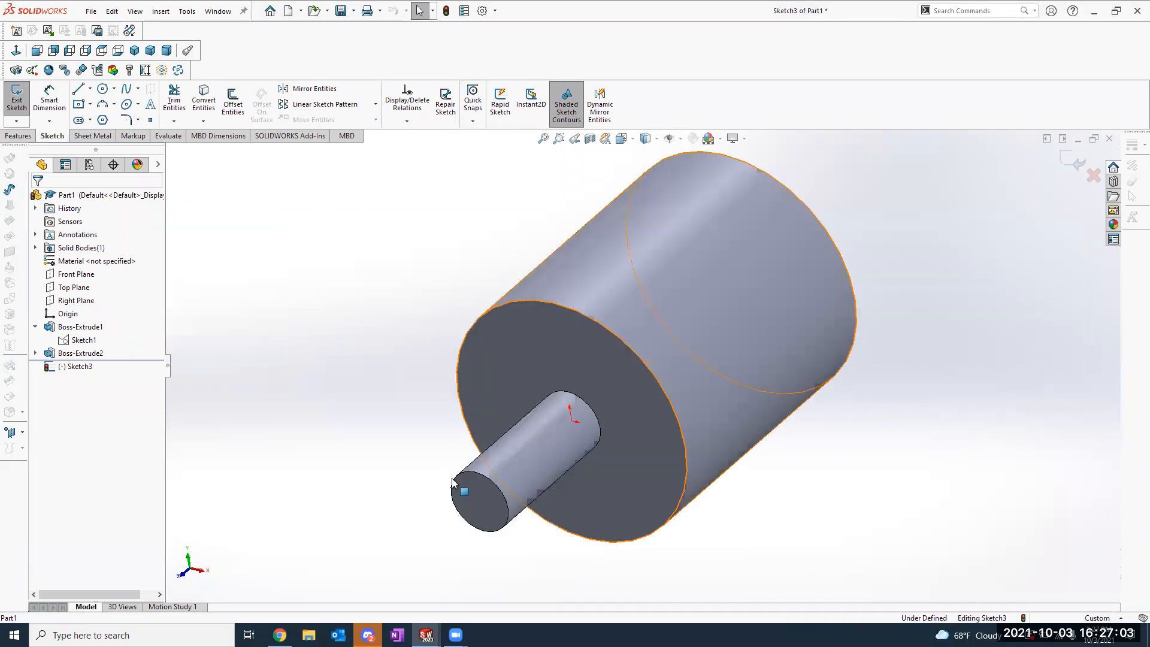
{"action": "key", "text": "space"}
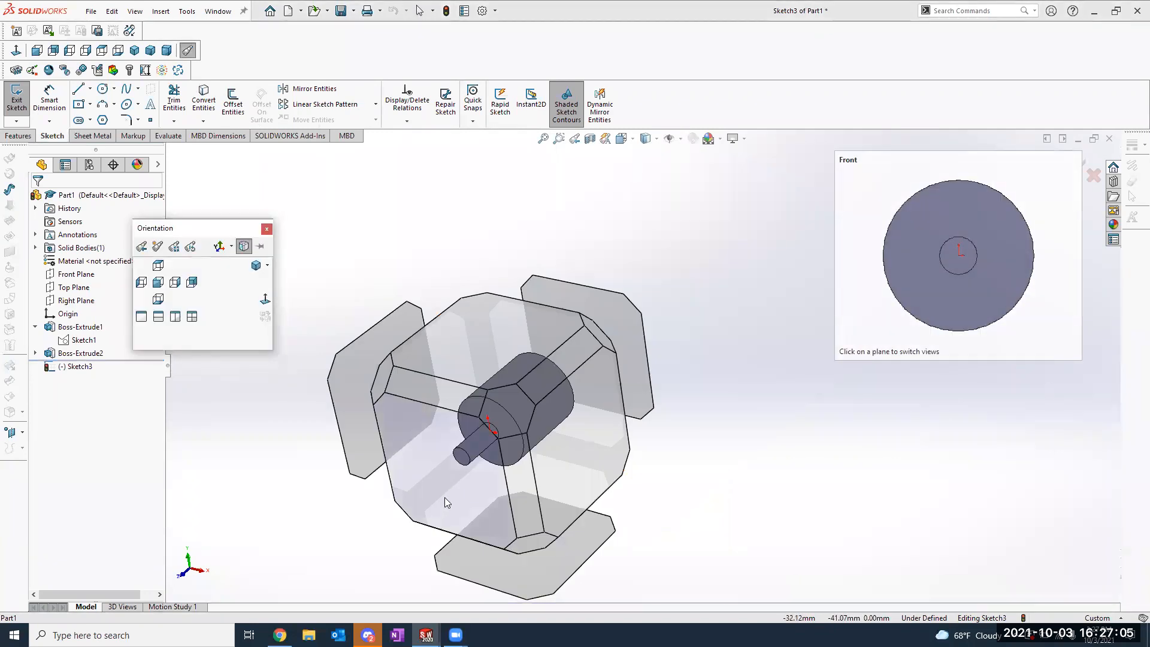
{"action": "left_click", "coordinate": [444, 497]}
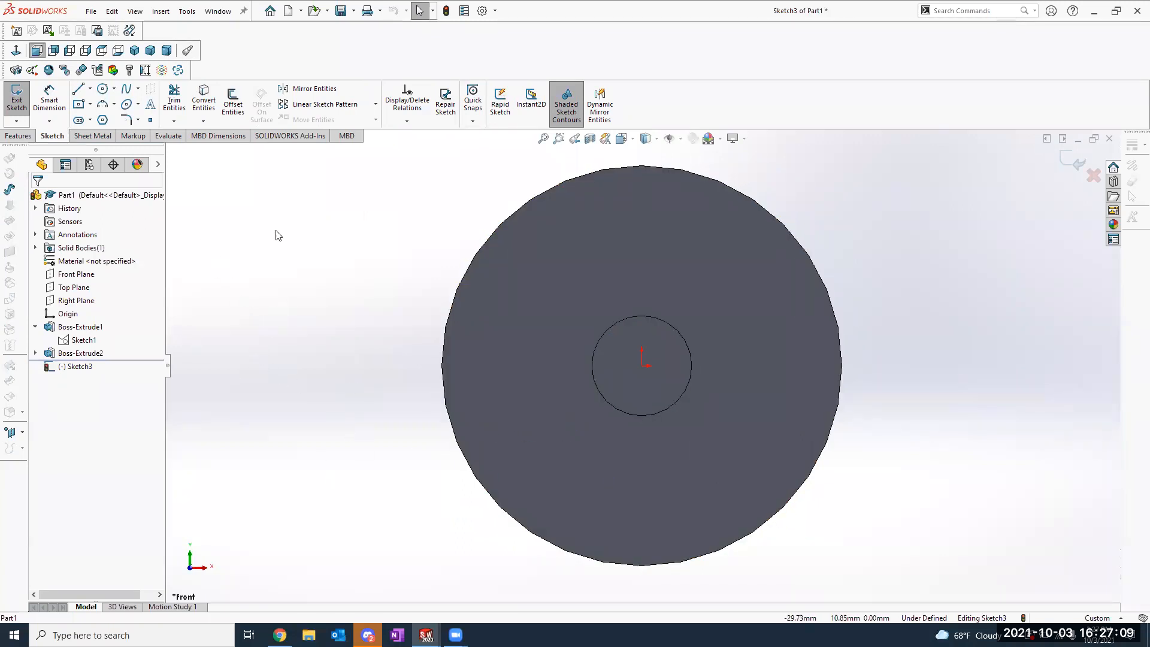
Step: Sketch a 10 mm diameter circle centred on the origin around the shaft
{"action": "left_click", "coordinate": [102, 89]}
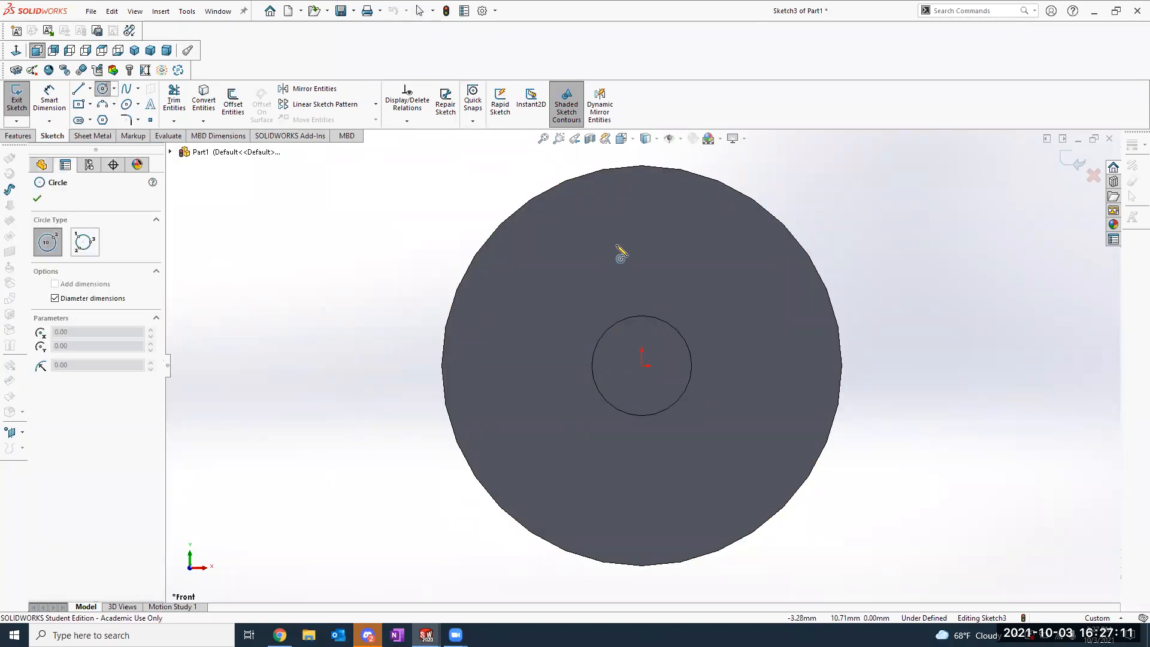
{"action": "left_click", "coordinate": [643, 366]}
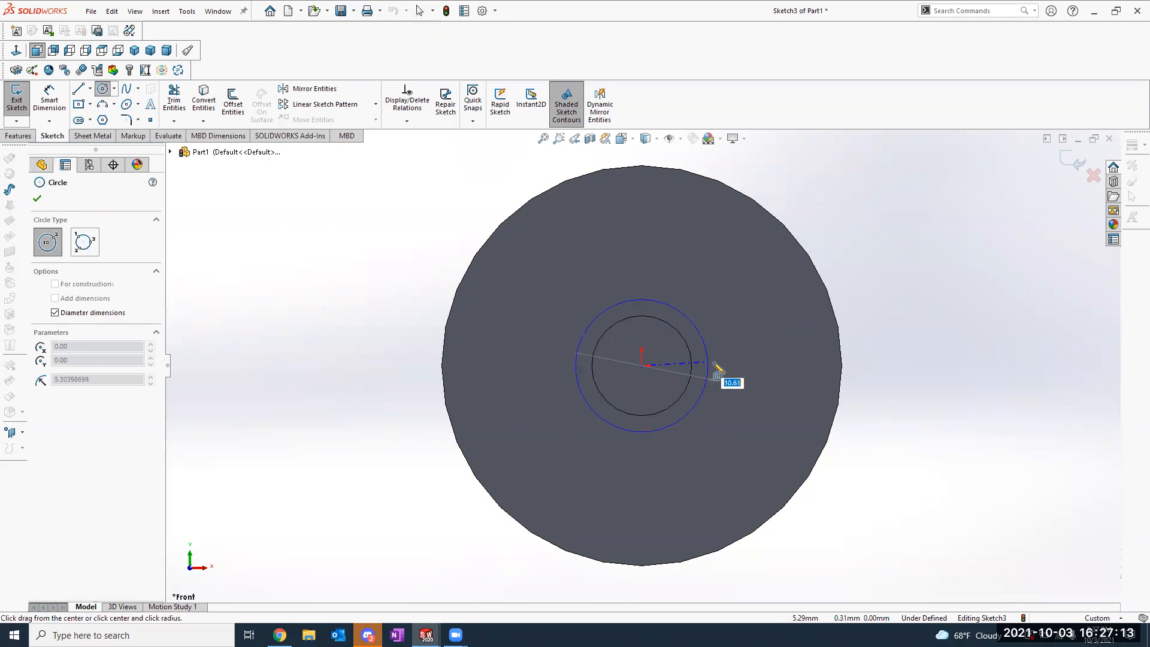
{"action": "type", "text": "10mm"}
{"action": "key", "text": "Return"}
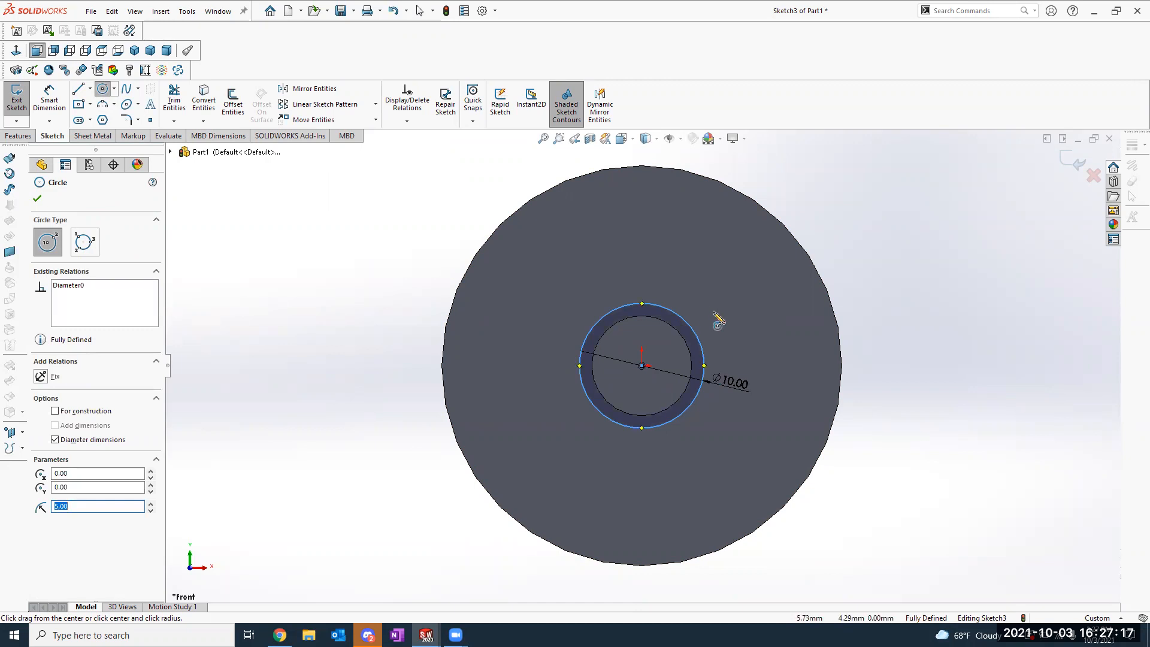
{"action": "key", "text": "Escape"}
Step: Consult the Motor Drawing slide's section view, and examine the 10 mm circle against the shaft's edges, ending in Front view
{"action": "key", "text": "alt+Tab"}
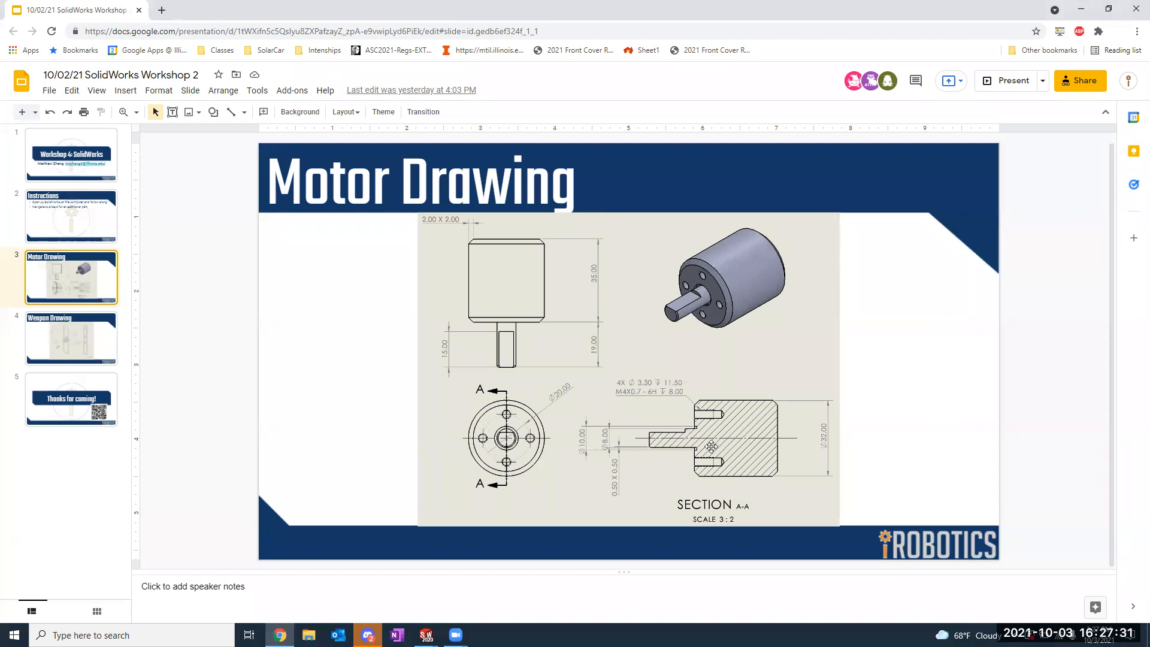
{"action": "key", "text": "alt+Tab"}
{"action": "left_click", "coordinate": [907, 266]}
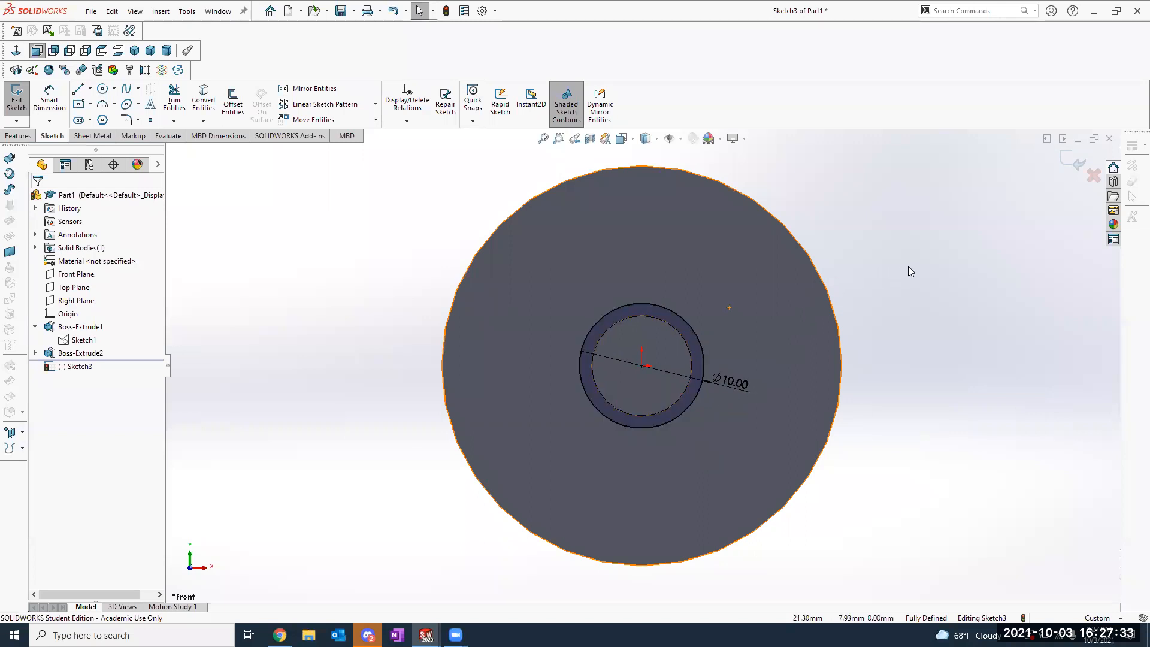
{"action": "left_click", "coordinate": [661, 326]}
{"action": "middle_click_drag", "start_coordinate": [661, 326], "coordinate": [667, 337]}
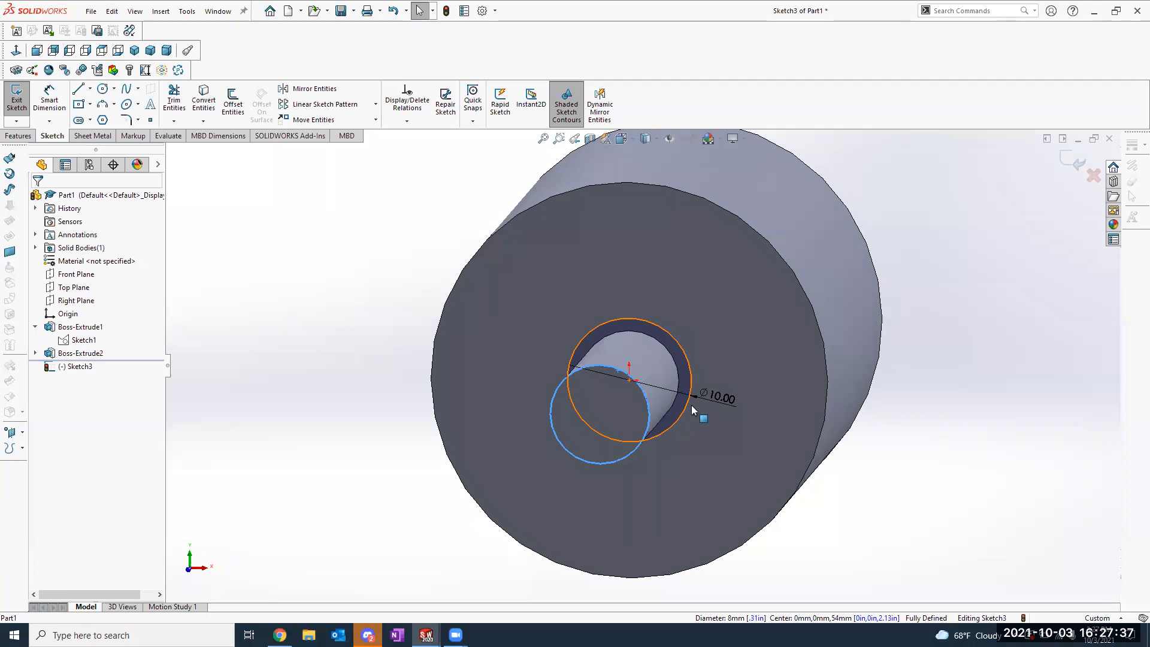
{"action": "left_click", "coordinate": [960, 340]}
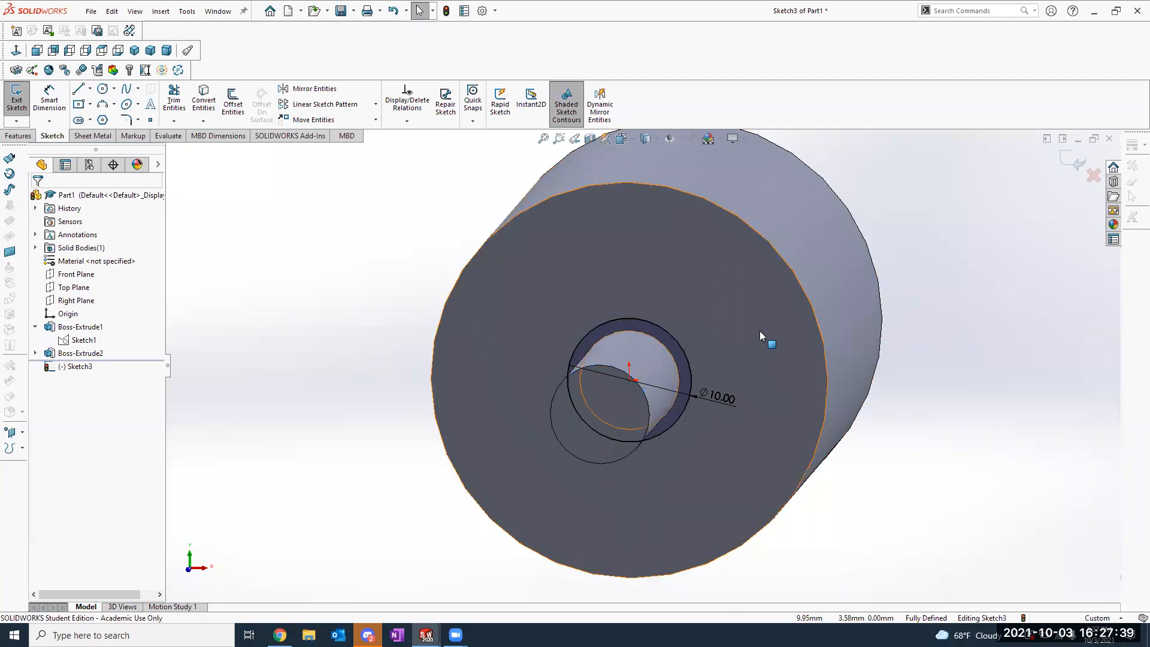
{"action": "middle_click_drag", "start_coordinate": [759, 330], "coordinate": [765, 322]}
{"action": "key", "text": "space"}
{"action": "left_click", "coordinate": [520, 483]}
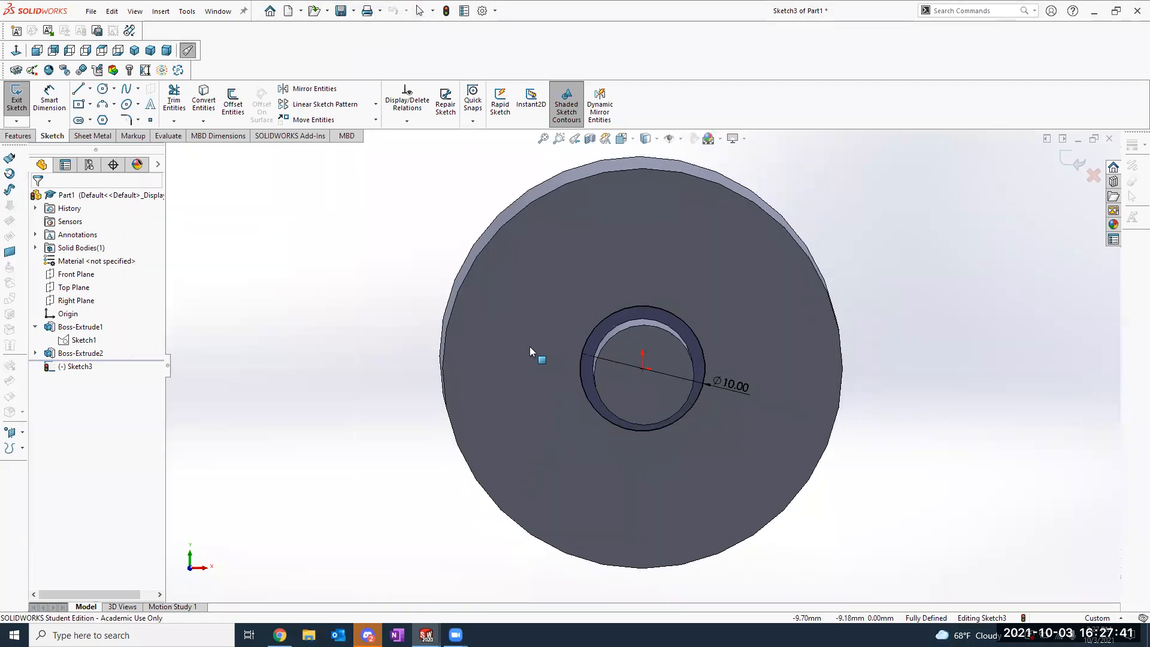
{"action": "left_click", "coordinate": [671, 324]}
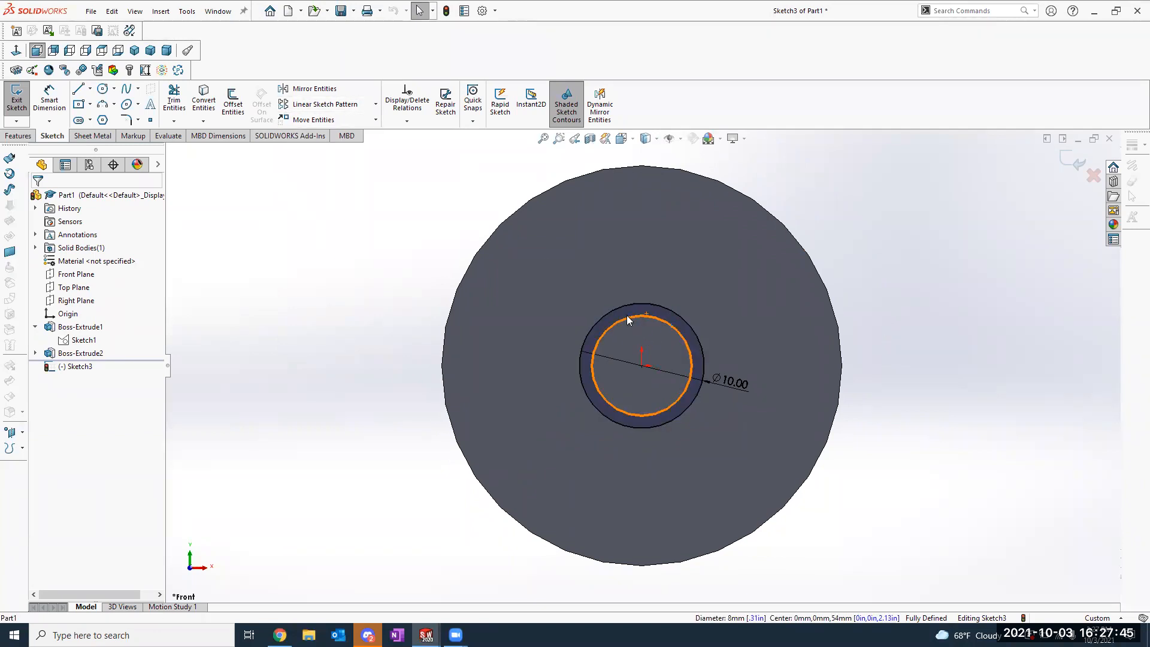
{"action": "left_click", "coordinate": [399, 278]}
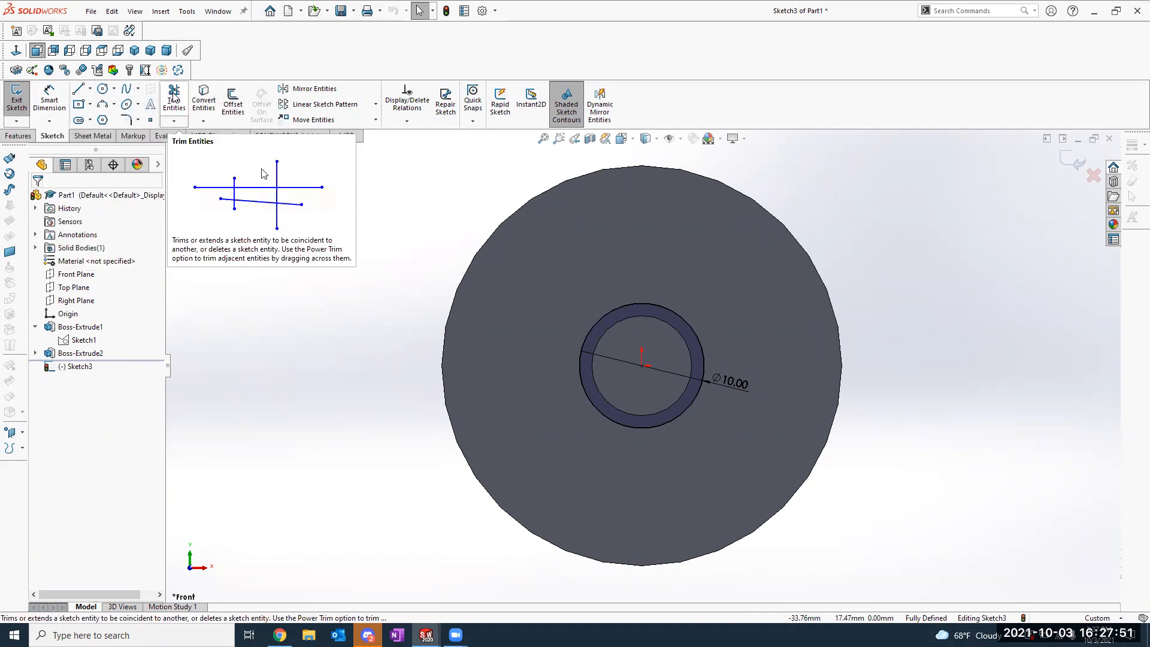
Step: Convert the outline of the shaft's end face into the sketch, and check it against the 10 mm circle in Front view
{"action": "left_click", "coordinate": [203, 99]}
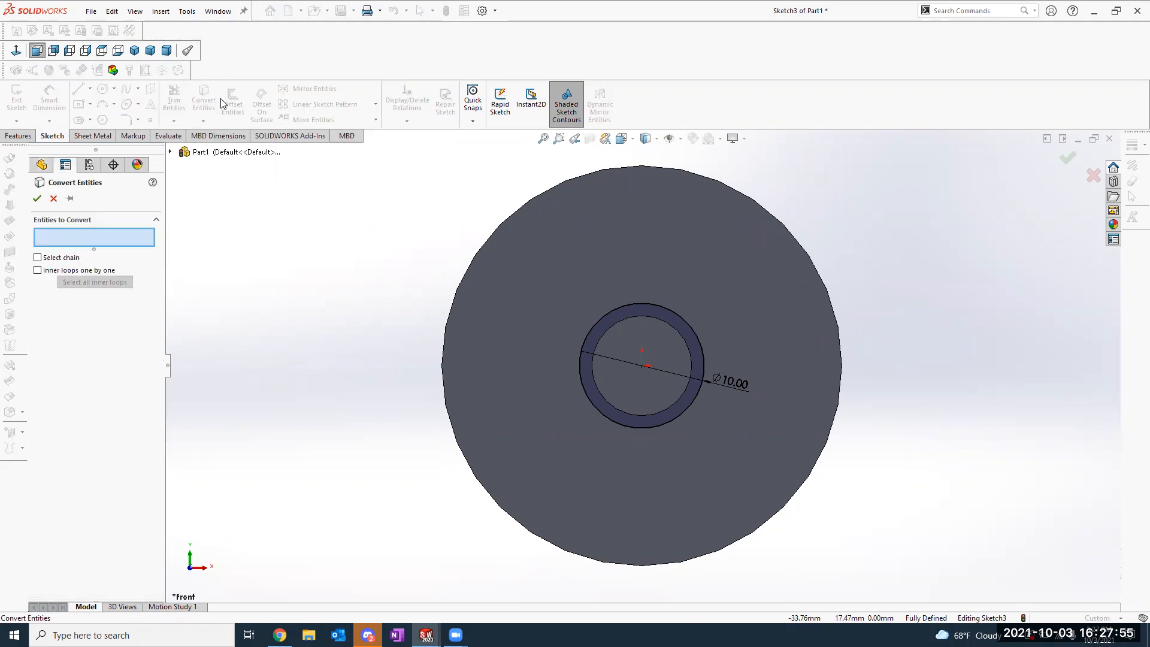
{"action": "left_click", "coordinate": [644, 339]}
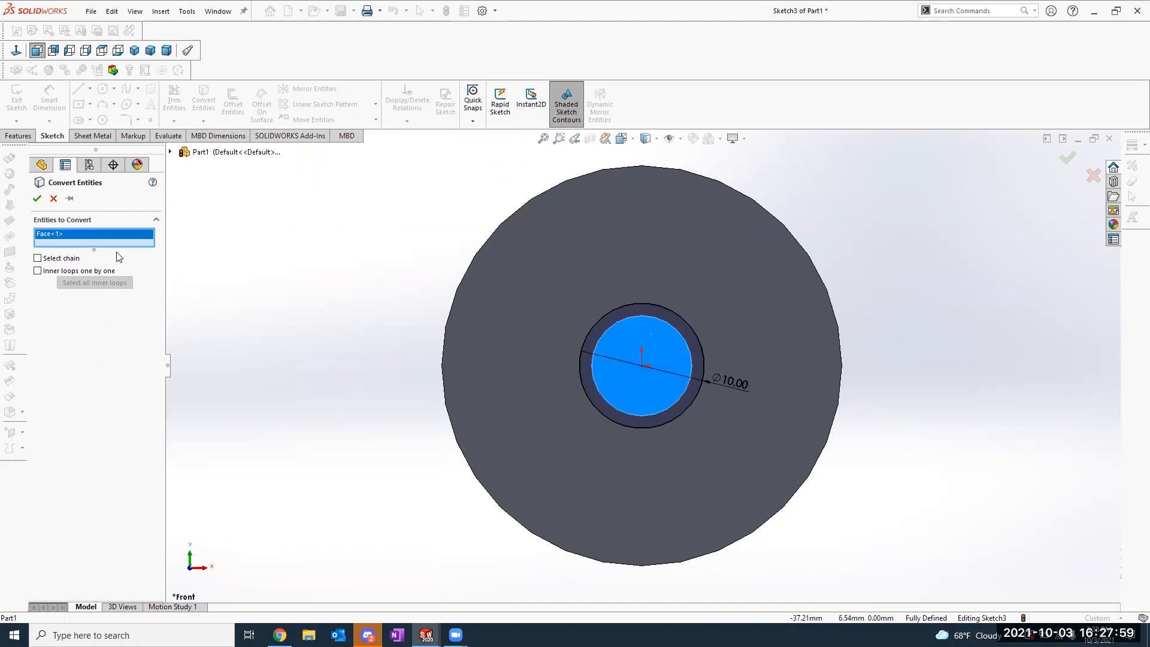
{"action": "left_click", "coordinate": [37, 200]}
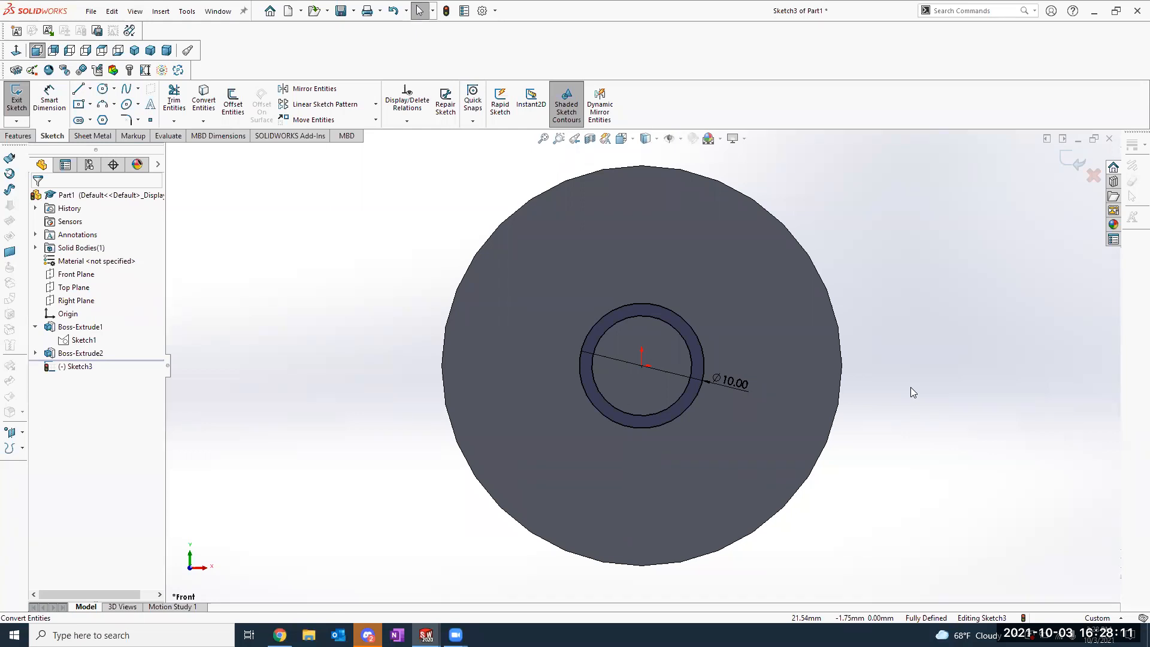
{"action": "middle_click_drag", "start_coordinate": [861, 326], "coordinate": [683, 322]}
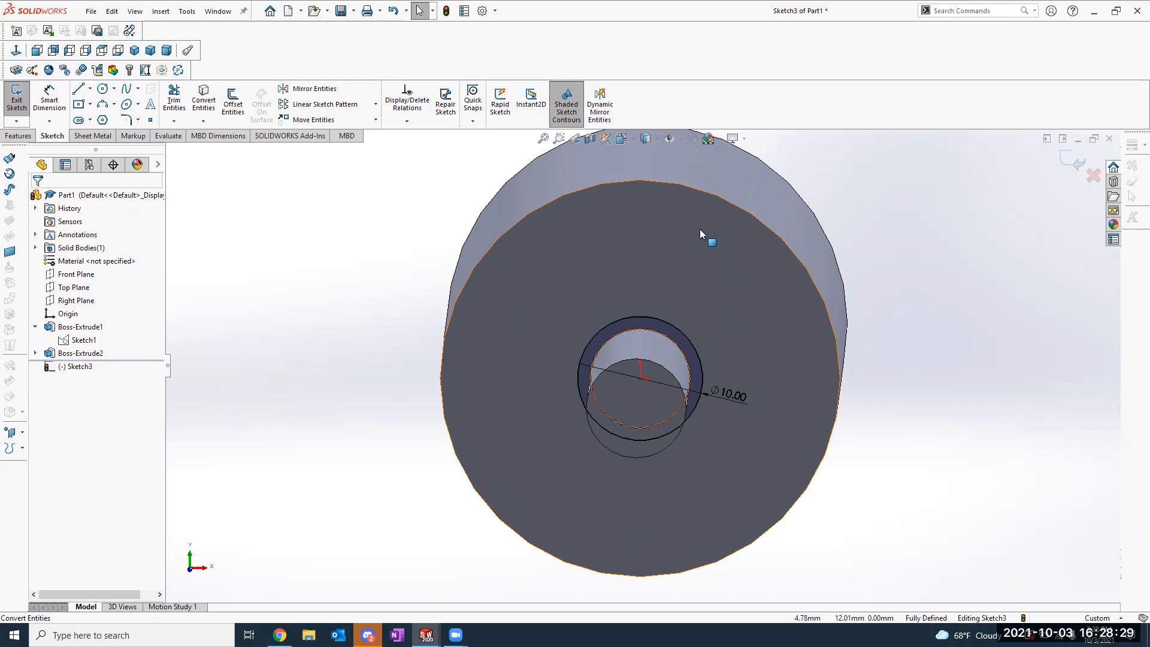
{"action": "key", "text": "space"}
{"action": "left_click", "coordinate": [499, 435]}
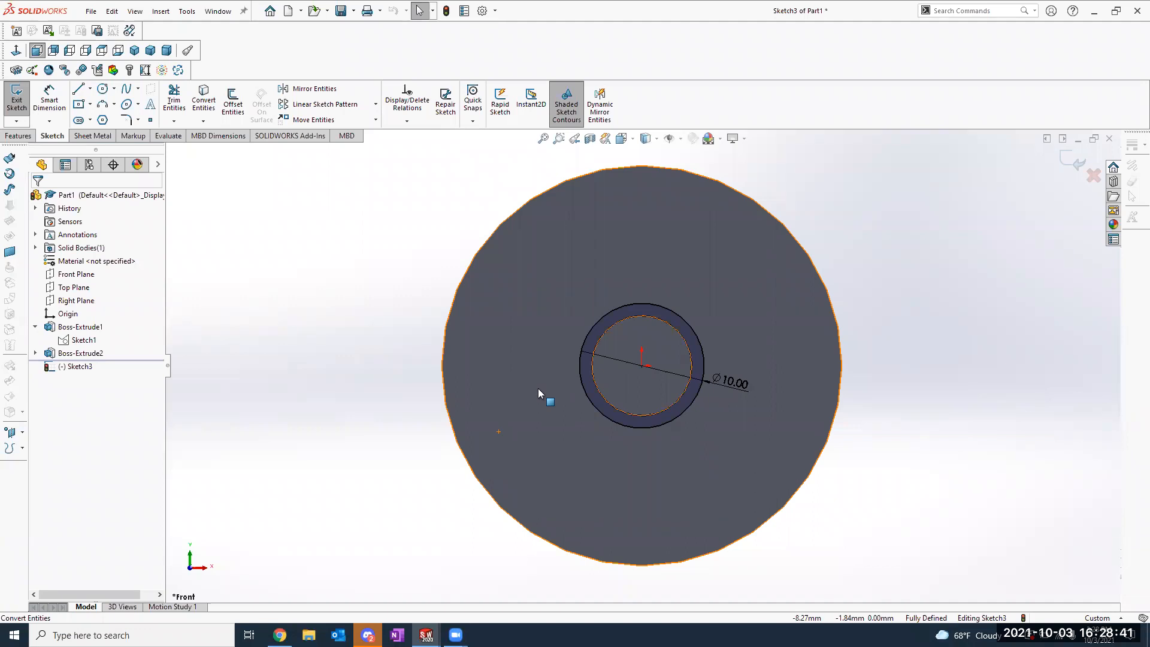
Step: Remove the converted inner circle and examine the shaft's edge on the sketch plane, ending in Front view
{"action": "left_click", "coordinate": [625, 318]}
{"action": "key", "text": "Escape"}
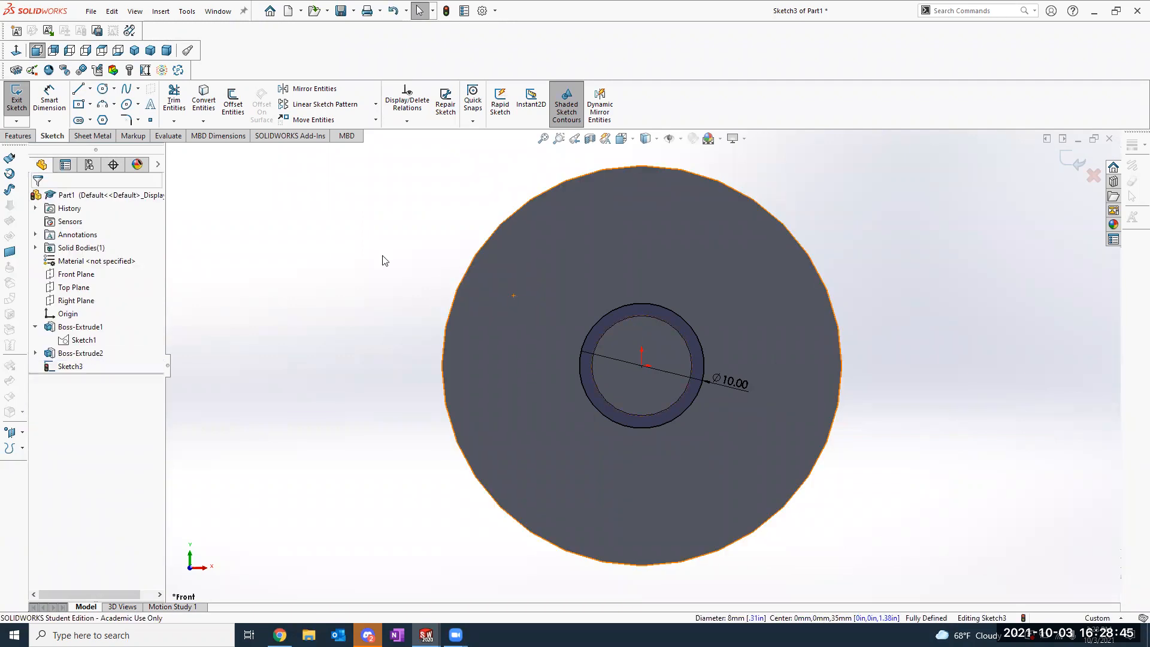
{"action": "middle_click_drag", "start_coordinate": [384, 260], "coordinate": [398, 264]}
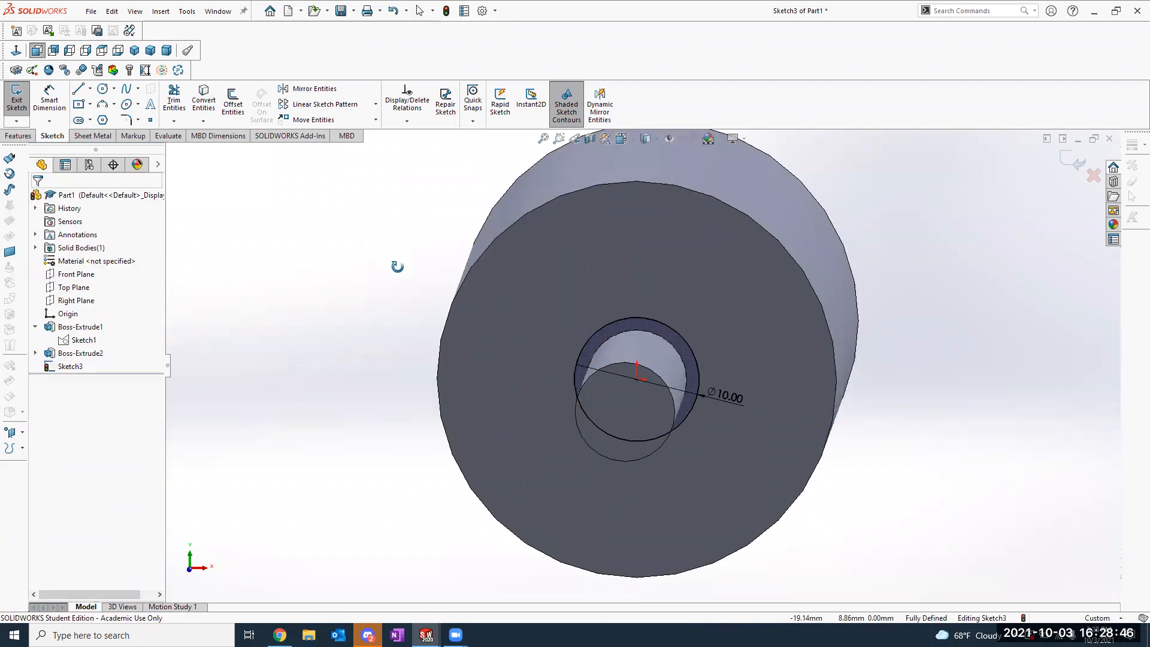
{"action": "left_click", "coordinate": [671, 346]}
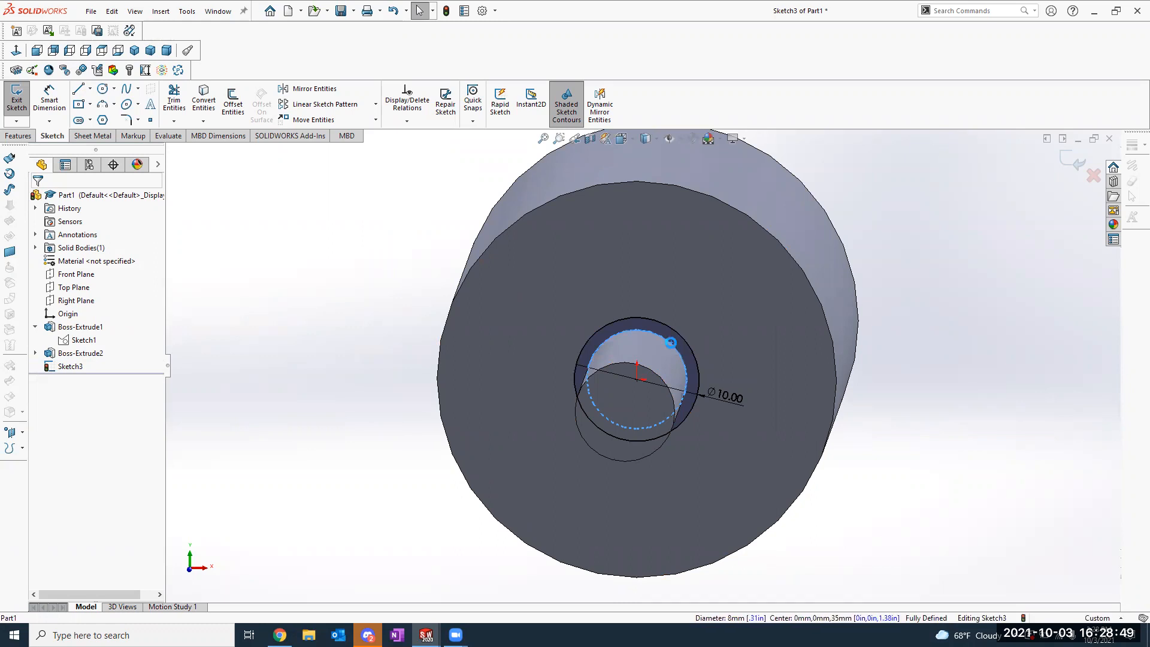
{"action": "left_click", "coordinate": [898, 340]}
{"action": "key", "text": "space"}
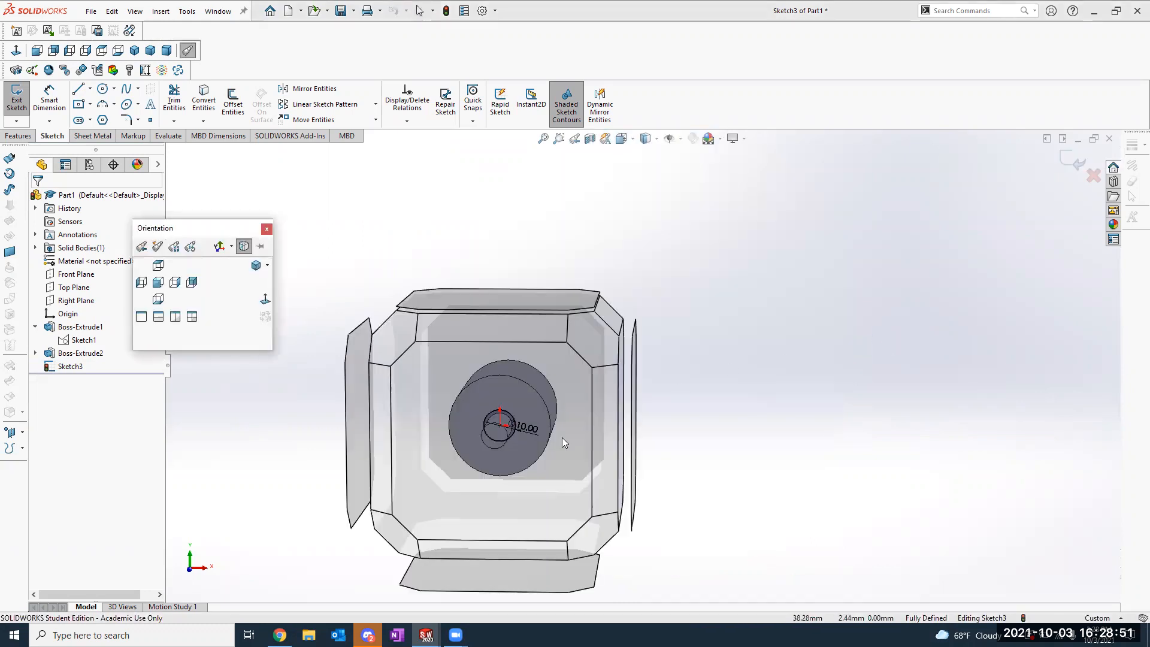
{"action": "key", "text": "ctrl+1"}
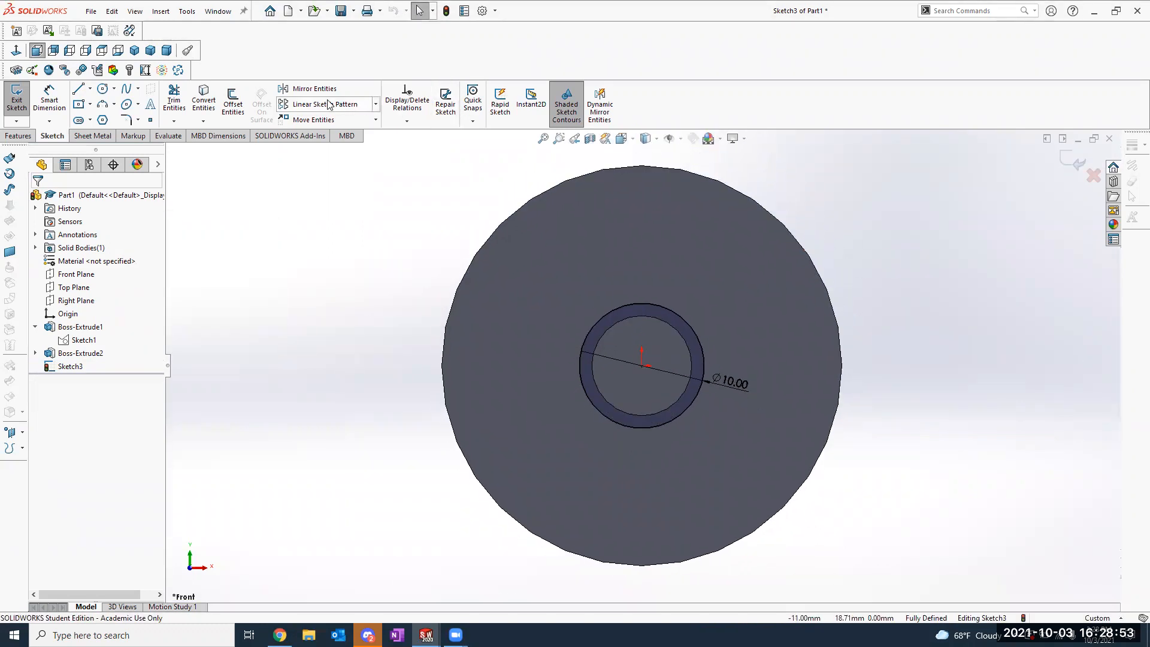
Step: Convert the shaft's end face outline into the sketch inside the 10 mm circle, and check both circles before returning to Front view
{"action": "left_click", "coordinate": [204, 93]}
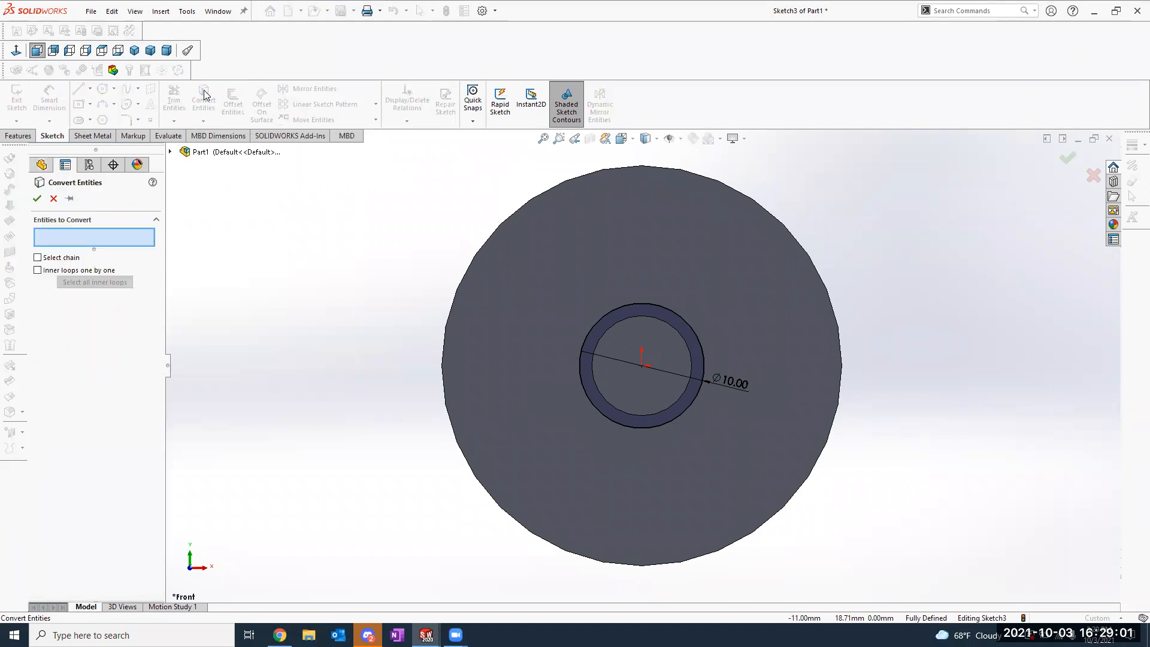
{"action": "left_click", "coordinate": [636, 356]}
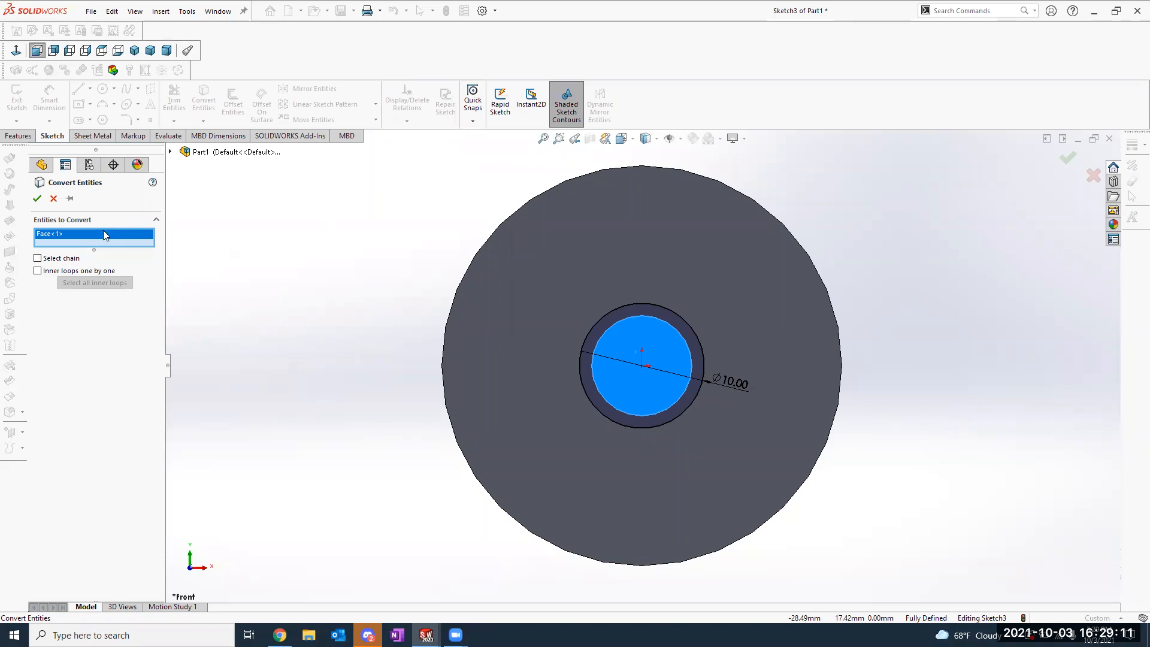
{"action": "left_click", "coordinate": [37, 200]}
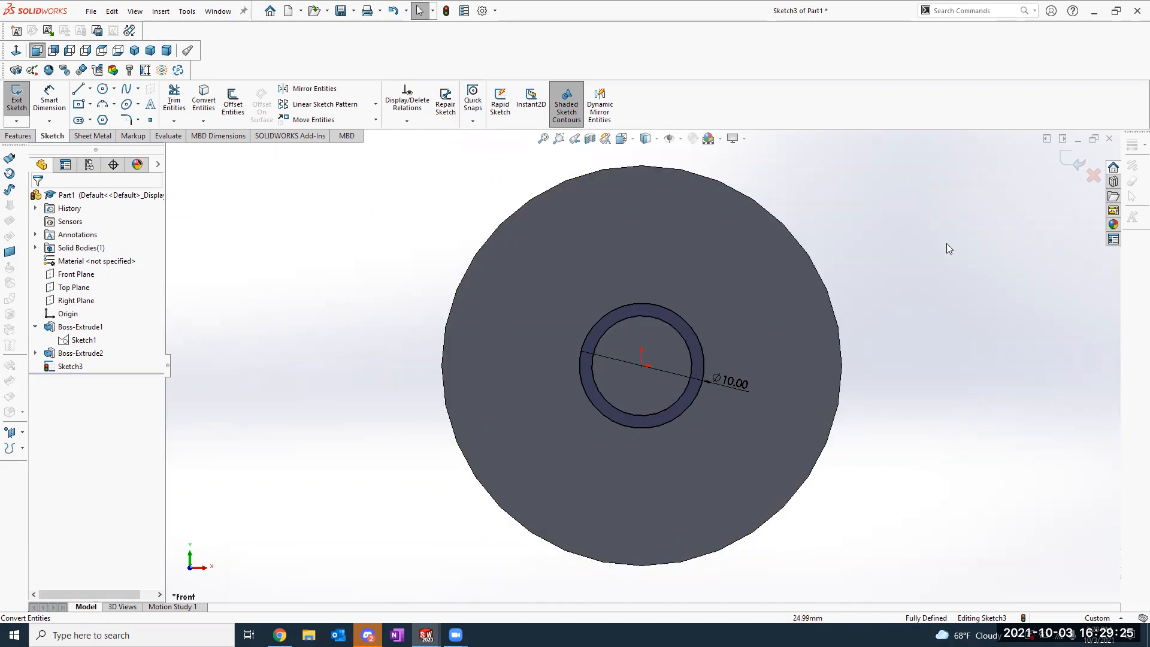
{"action": "middle_click_drag", "start_coordinate": [859, 294], "coordinate": [717, 366]}
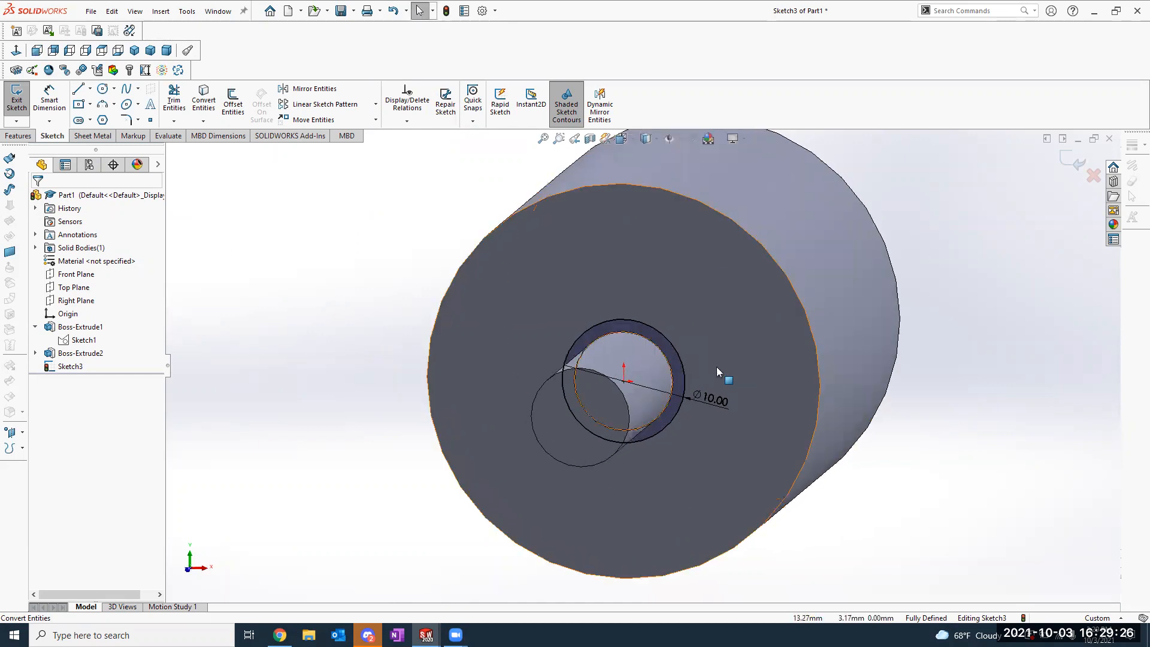
{"action": "left_click", "coordinate": [671, 374]}
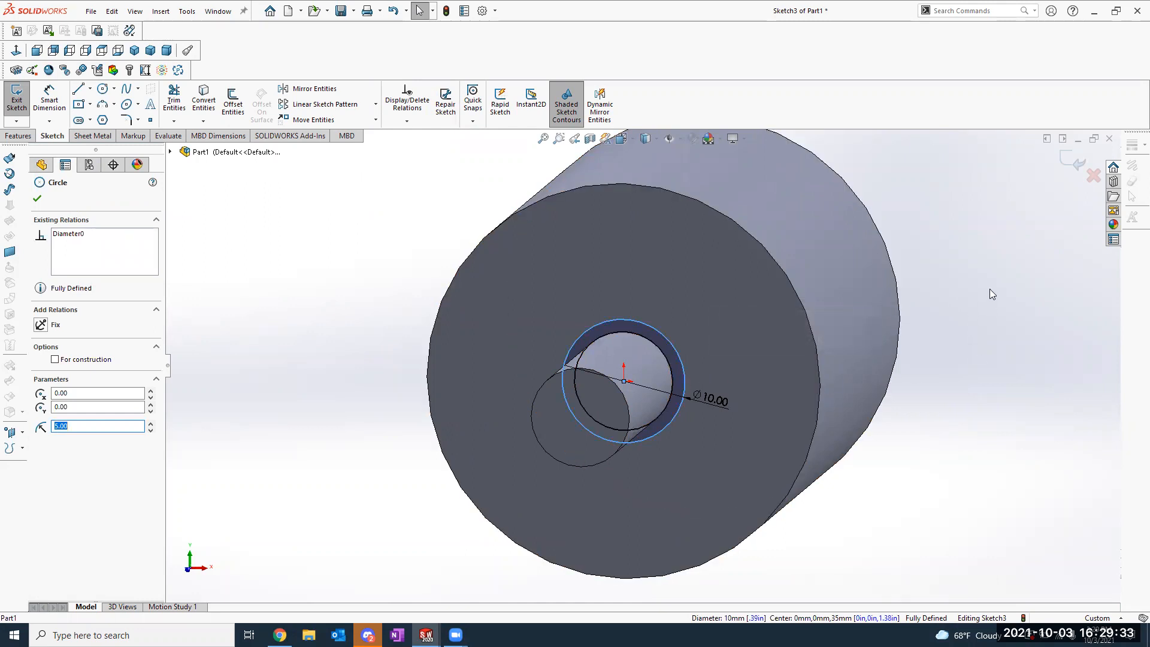
{"action": "key", "text": "Escape"}
{"action": "key", "text": "space"}
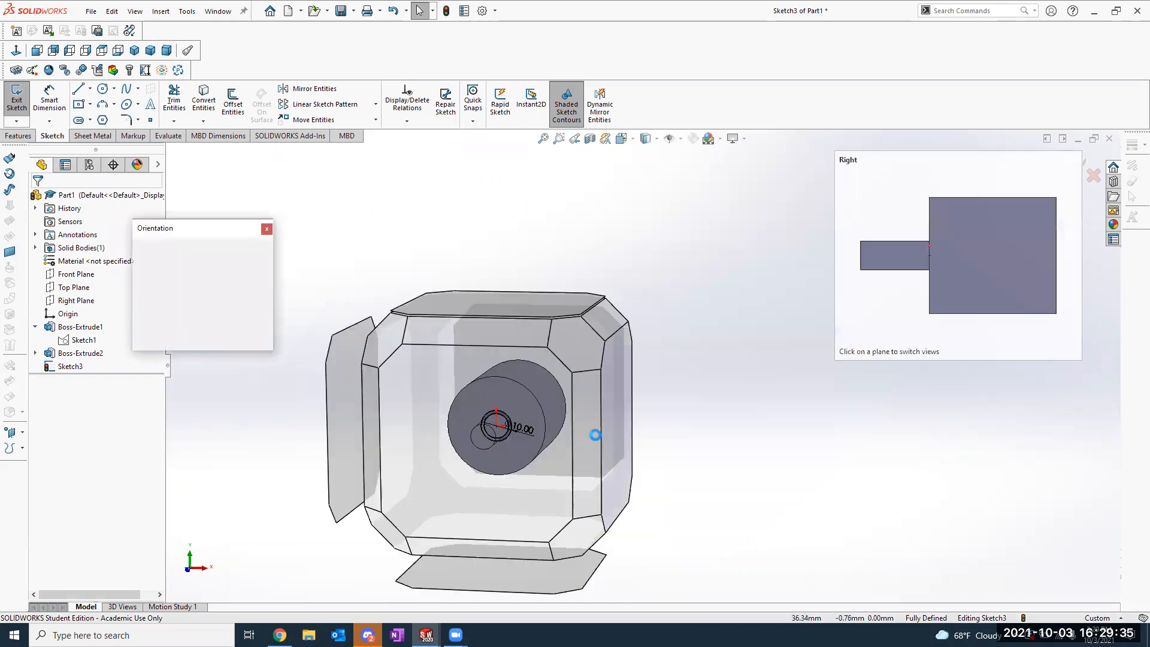
{"action": "left_click", "coordinate": [529, 447]}
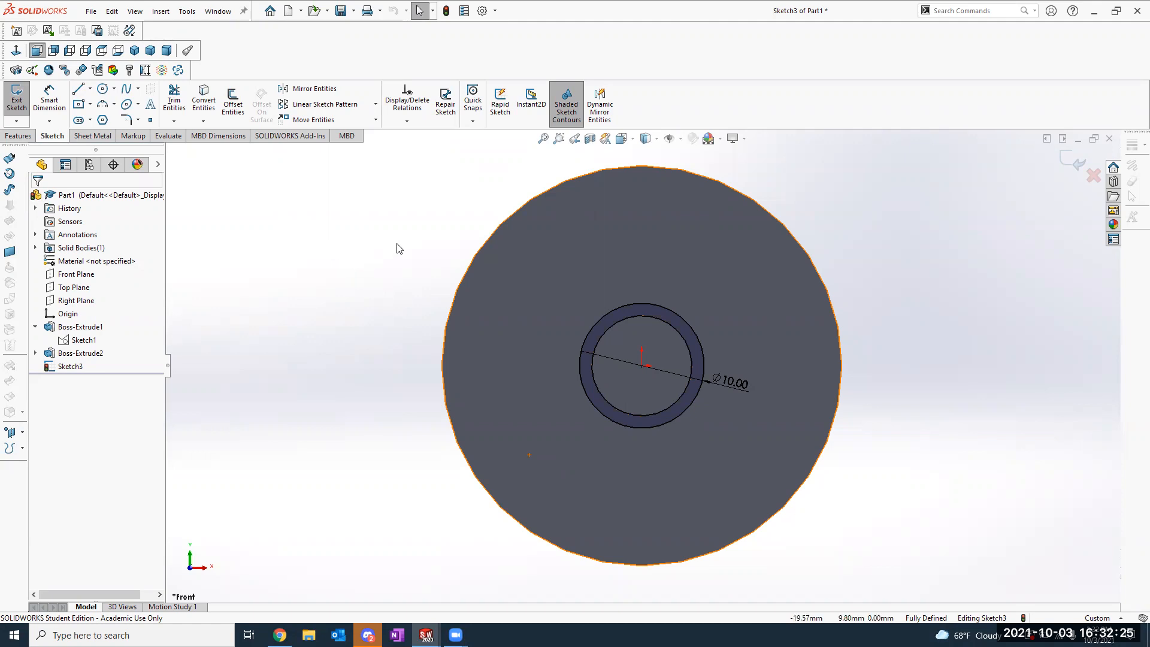
Step: Finish the sketch of the two concentric circles on the motor body's front end face
{"action": "left_click", "coordinate": [17, 101]}
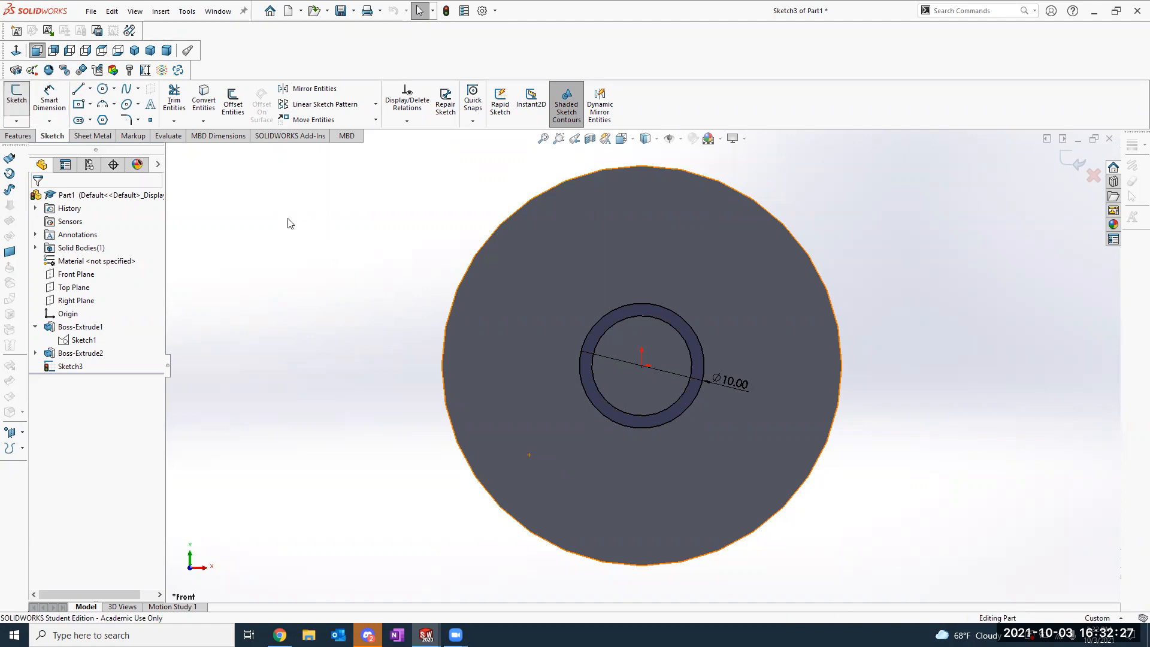
{"action": "left_click", "coordinate": [17, 135]}
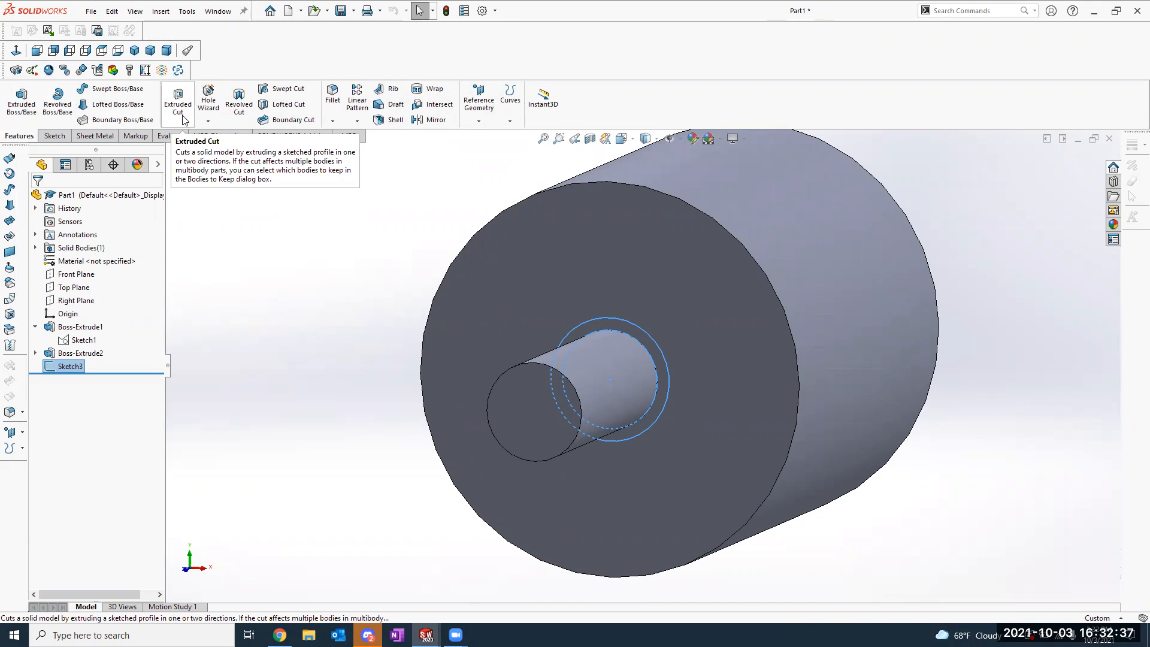
{"action": "left_click", "coordinate": [295, 253]}
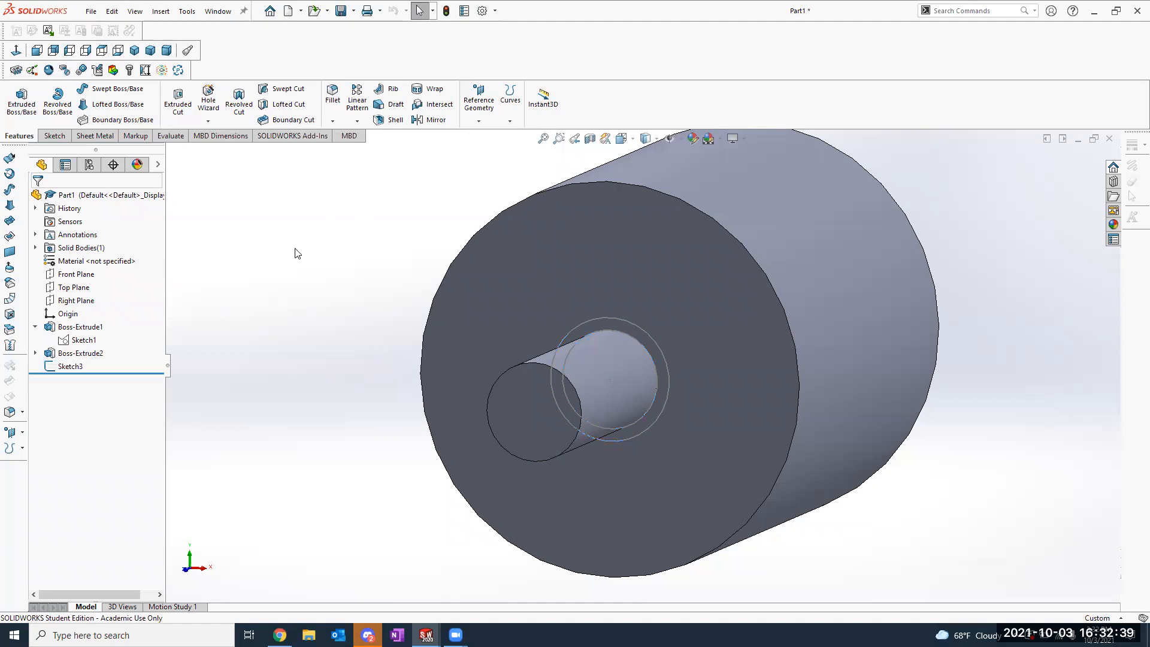
Step: Cut the 10 mm circle contour blind 19 mm into the motor body, keeping all bodies, and inspect the cut around the shaft
{"action": "left_click", "coordinate": [178, 103]}
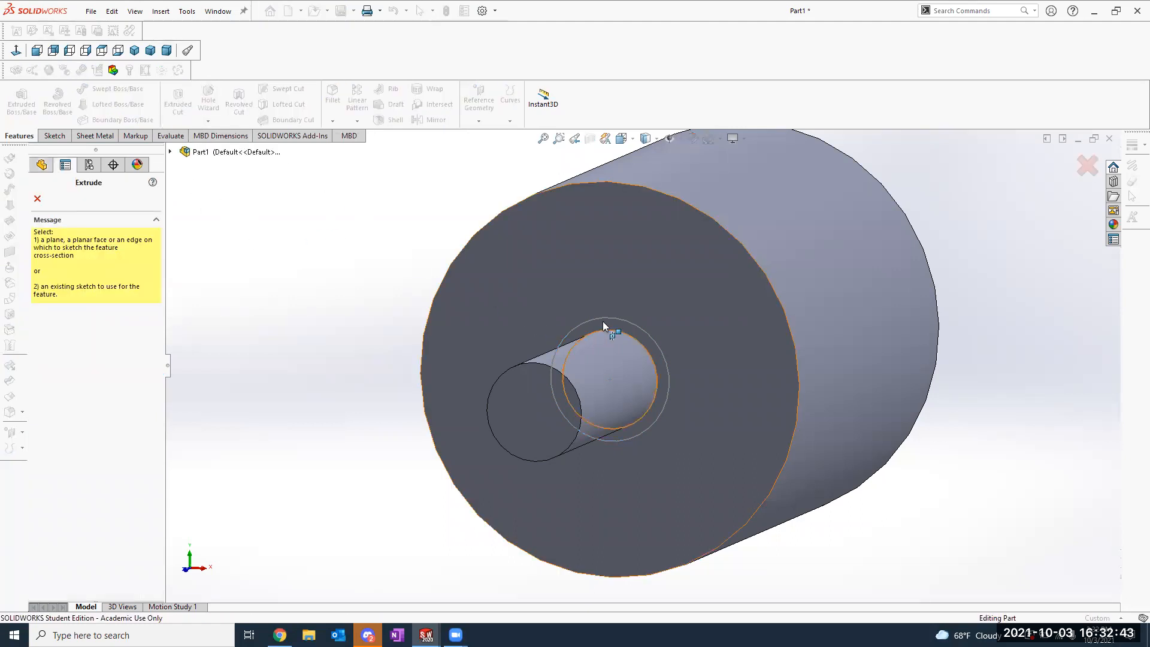
{"action": "left_click", "coordinate": [621, 324]}
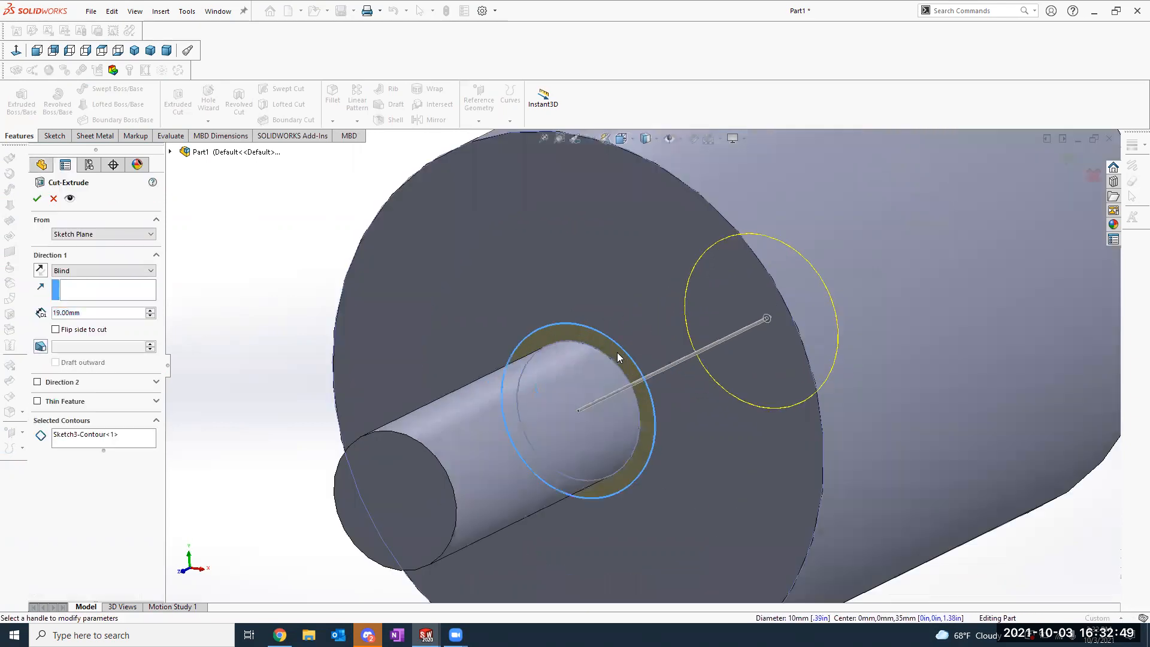
{"action": "scroll", "coordinate": [750, 323], "scroll_direction": "up", "scroll_amount": 1}
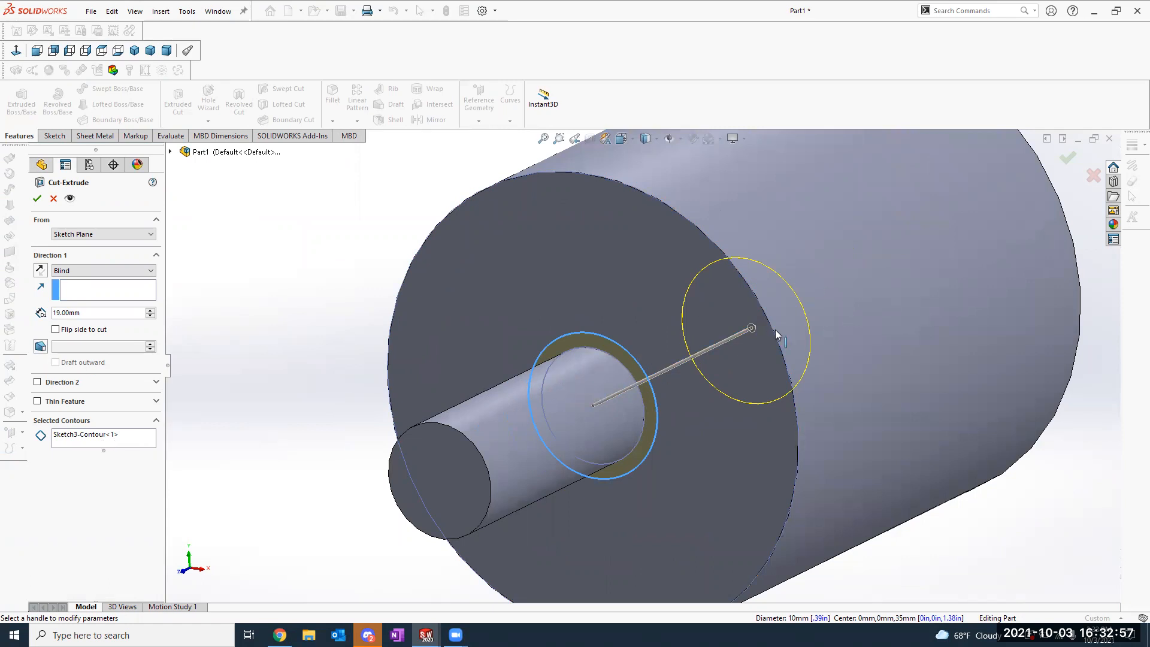
{"action": "left_click", "coordinate": [36, 199]}
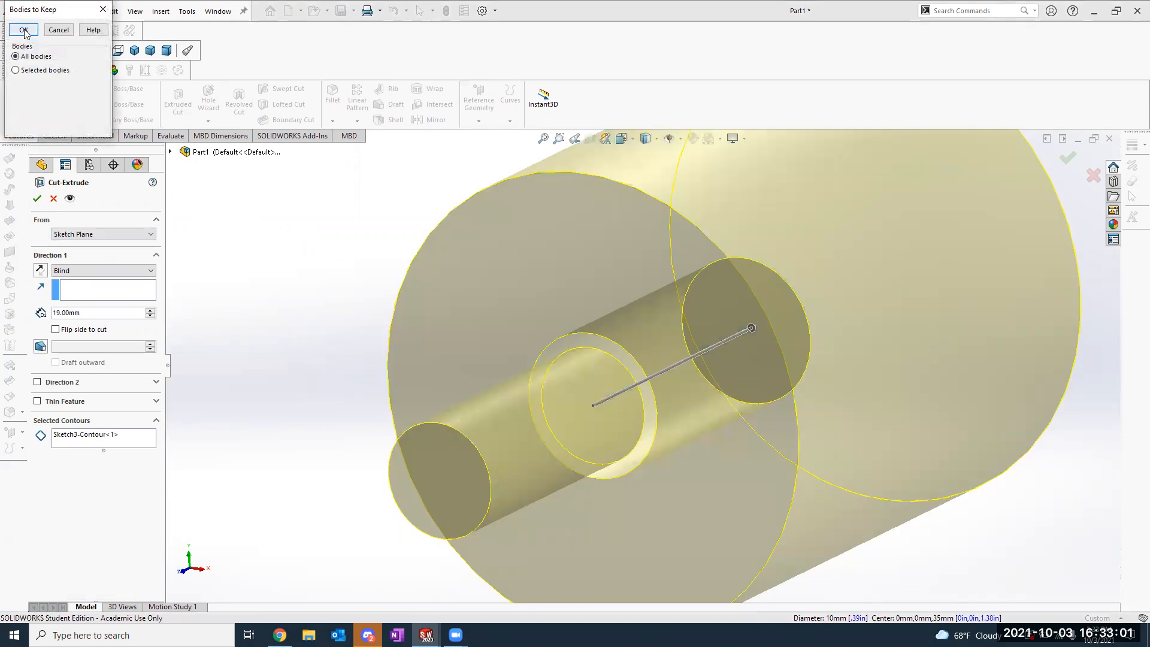
{"action": "key", "text": "Return"}
{"action": "left_click", "coordinate": [289, 207]}
{"action": "middle_click_drag", "start_coordinate": [539, 318], "coordinate": [795, 331]}
{"action": "left_click", "coordinate": [622, 389]}
{"action": "left_click", "coordinate": [688, 415]}
{"action": "left_click", "coordinate": [795, 331]}
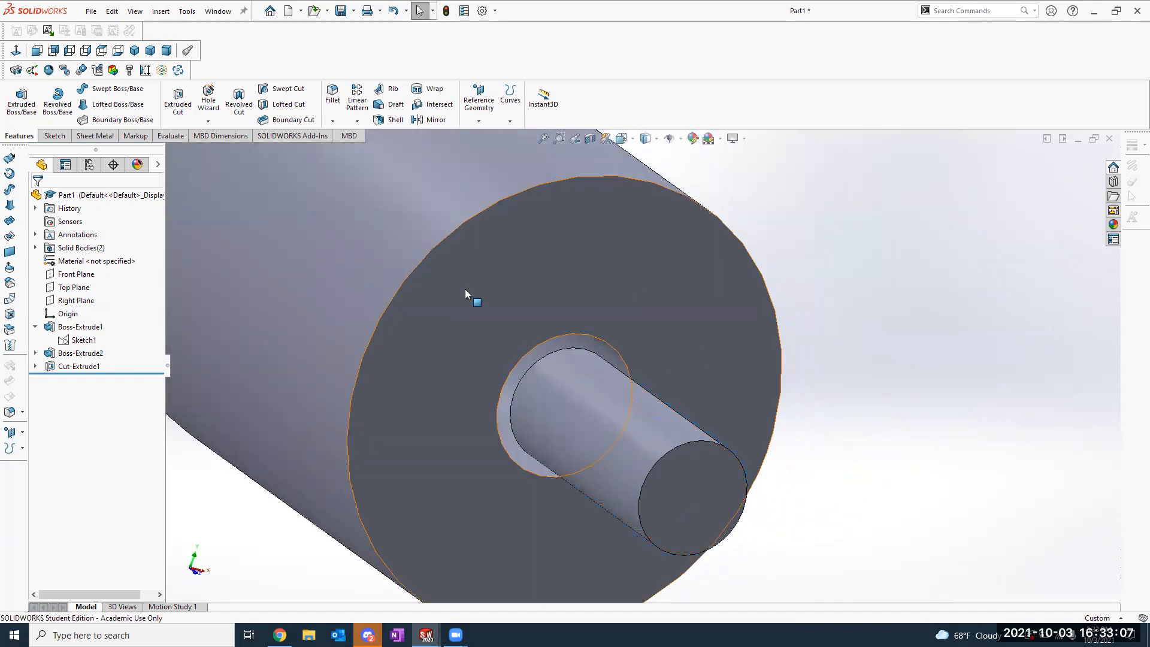
Step: Edit the cut and replace its selected contour with the ring region between the shaft circle and the 10 mm circle
{"action": "left_click", "coordinate": [66, 368]}
{"action": "left_click", "coordinate": [83, 334]}
{"action": "middle_click_drag", "start_coordinate": [905, 312], "coordinate": [810, 327]}
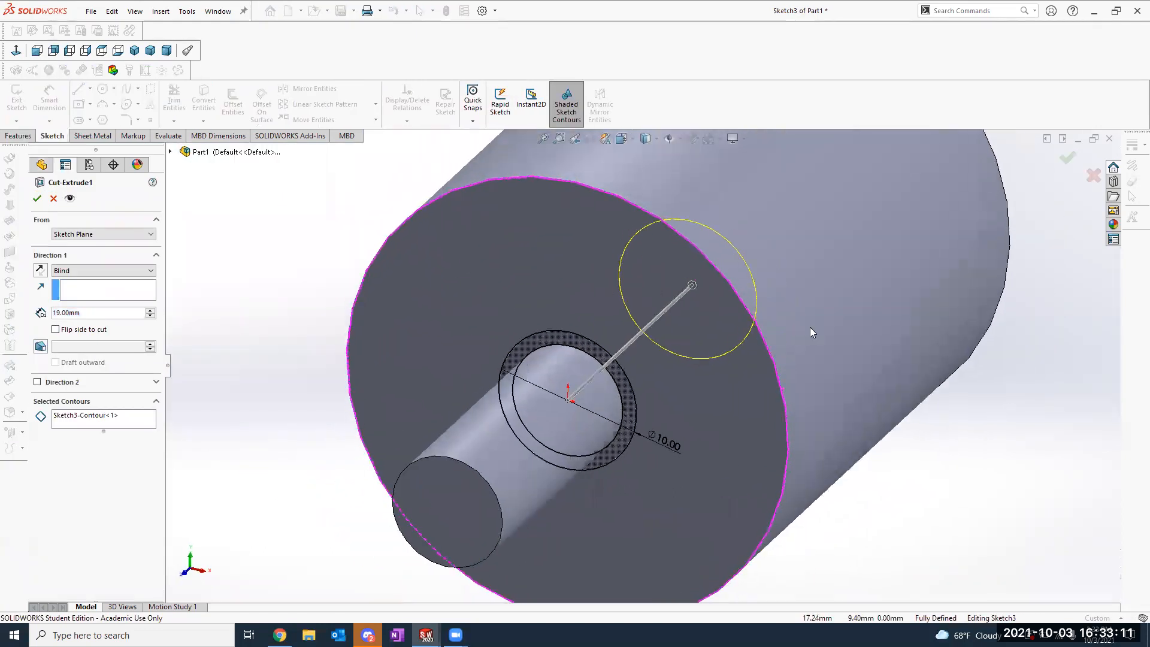
{"action": "left_click", "coordinate": [108, 417]}
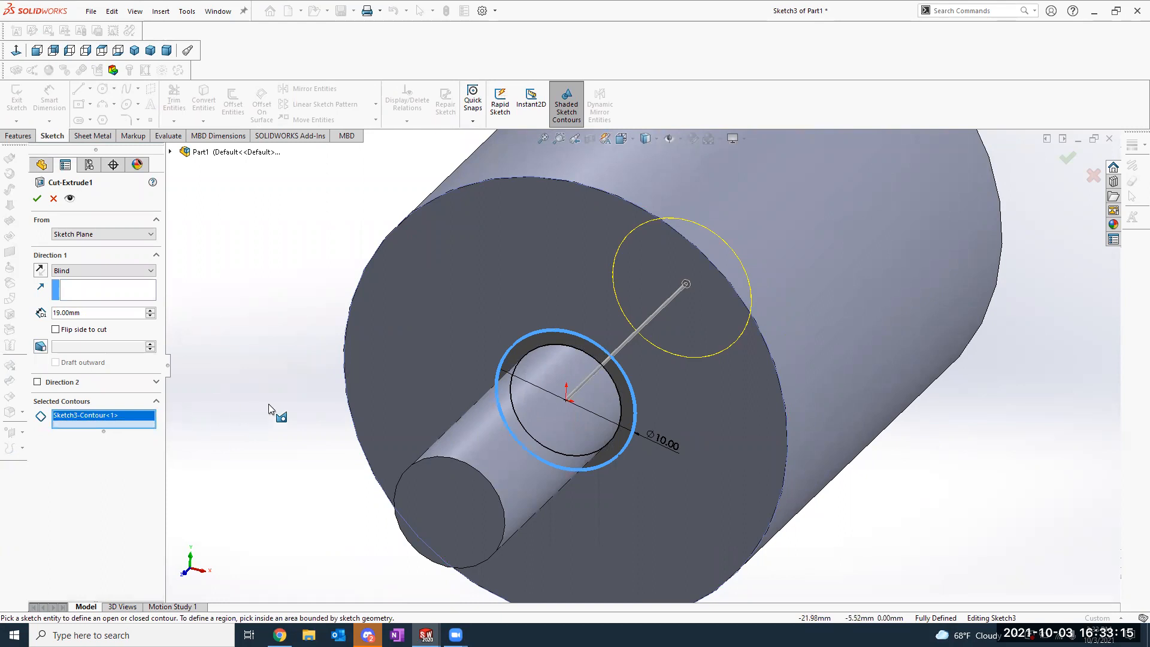
{"action": "right_click", "coordinate": [98, 415]}
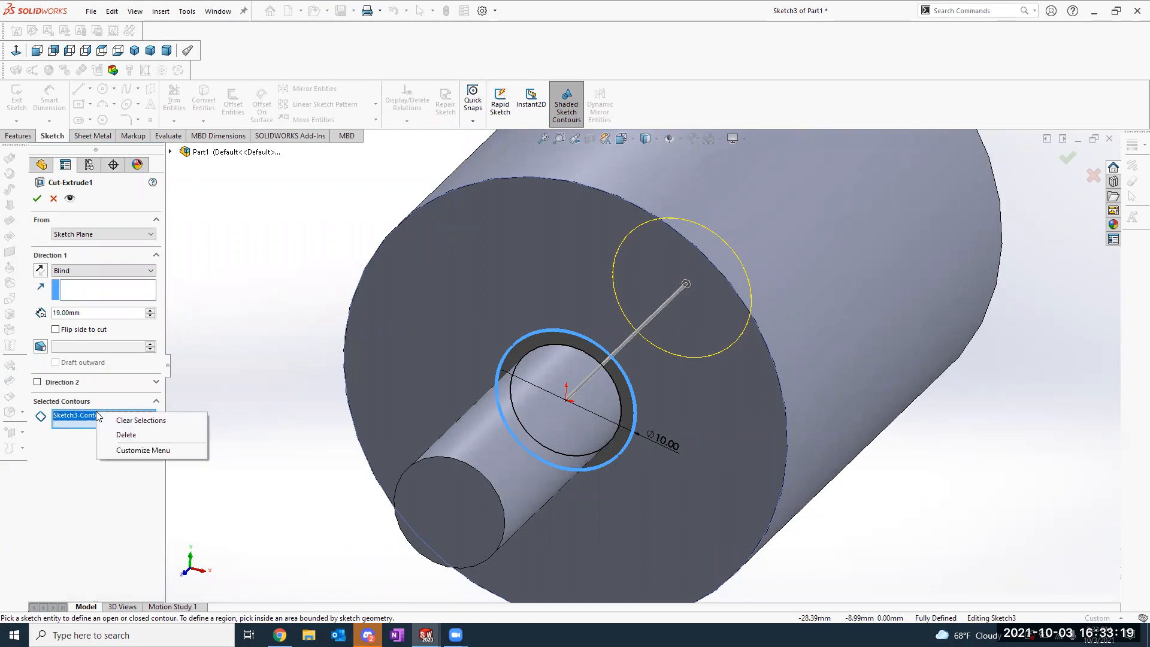
{"action": "left_click", "coordinate": [129, 436]}
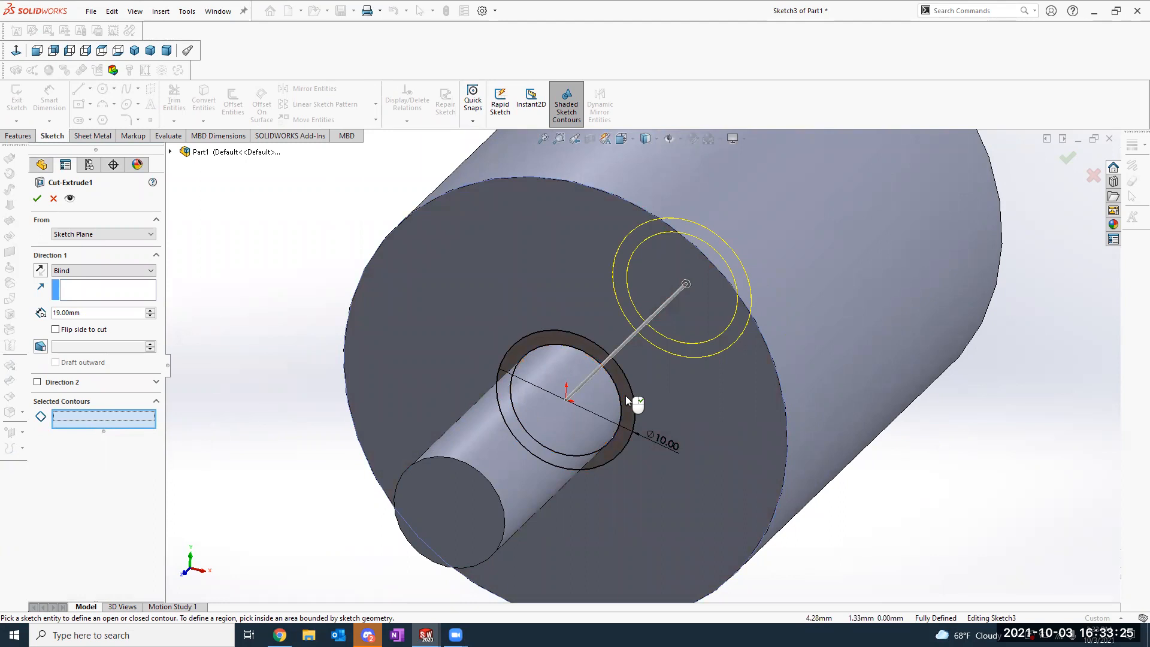
{"action": "left_click", "coordinate": [625, 396]}
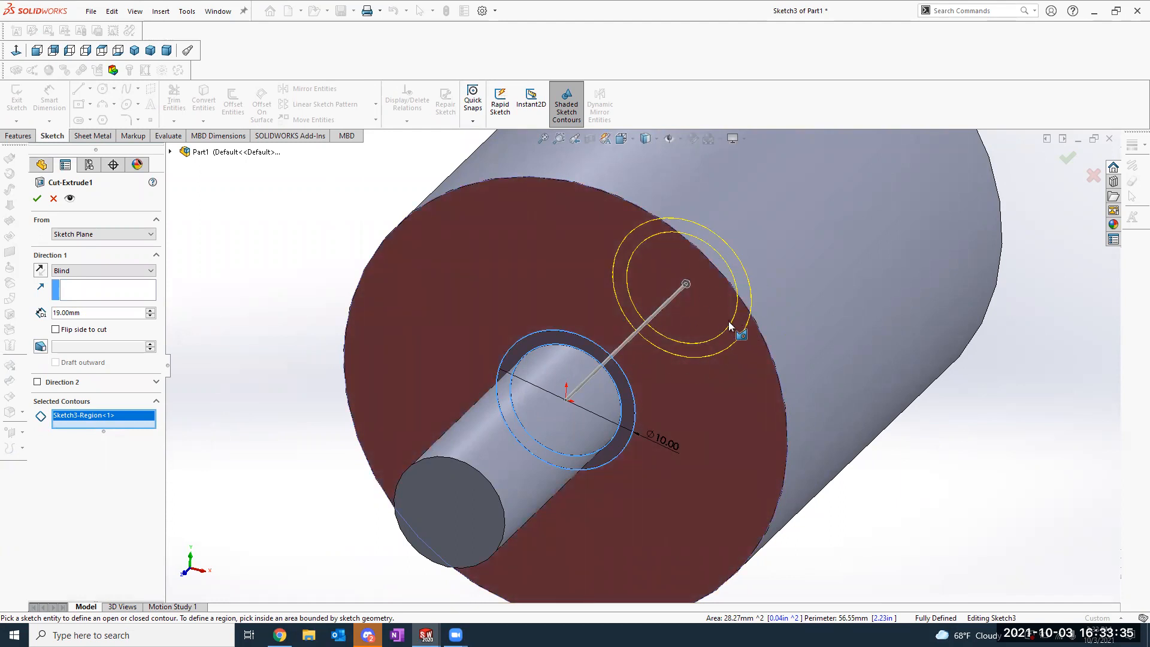
Step: Set the ring cut's depth to 2 mm and apply the change
{"action": "double_click", "coordinate": [109, 310]}
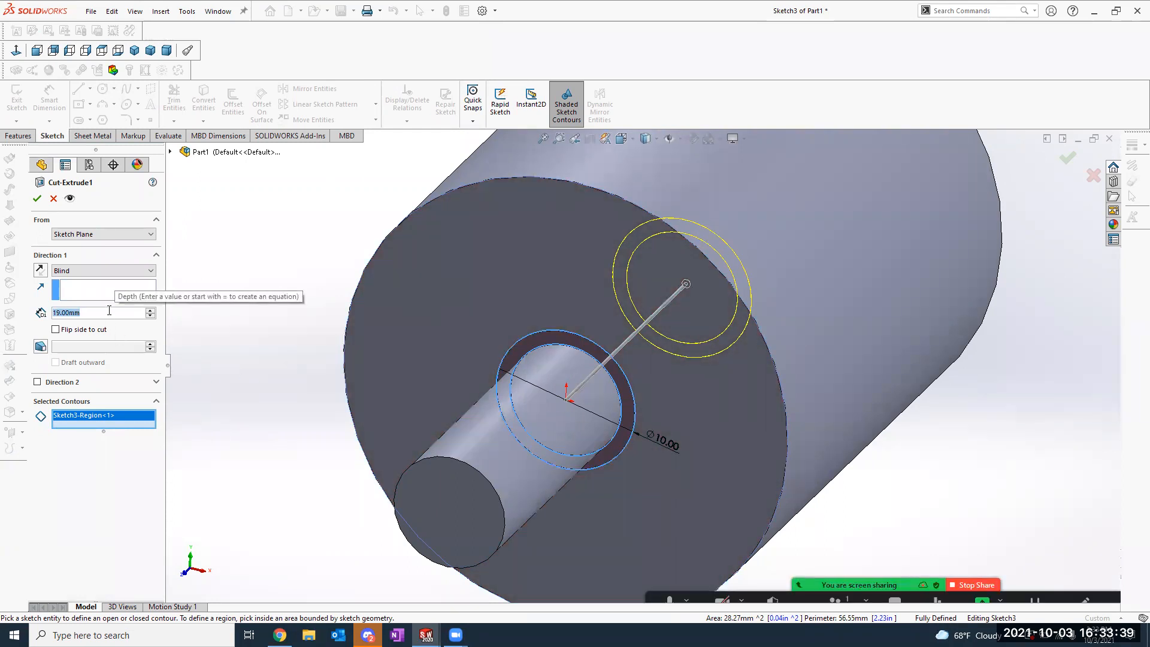
{"action": "type", "text": "2"}
{"action": "key", "text": "Return"}
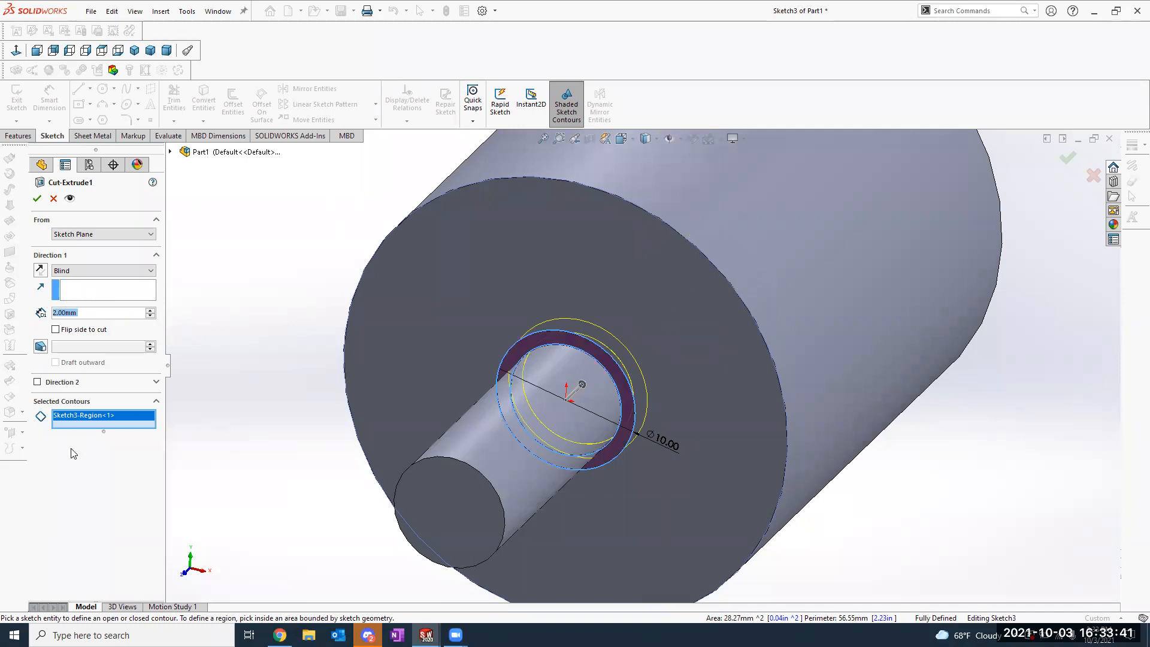
{"action": "left_click", "coordinate": [38, 199]}
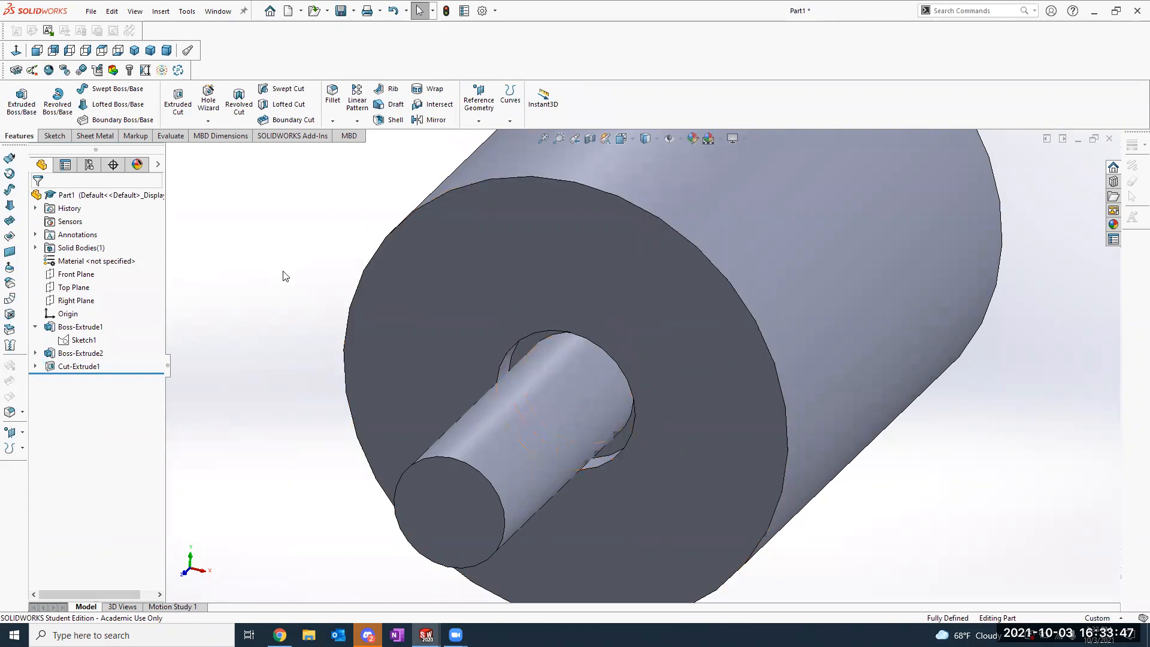
{"action": "middle_click_drag", "start_coordinate": [286, 261], "coordinate": [296, 256]}
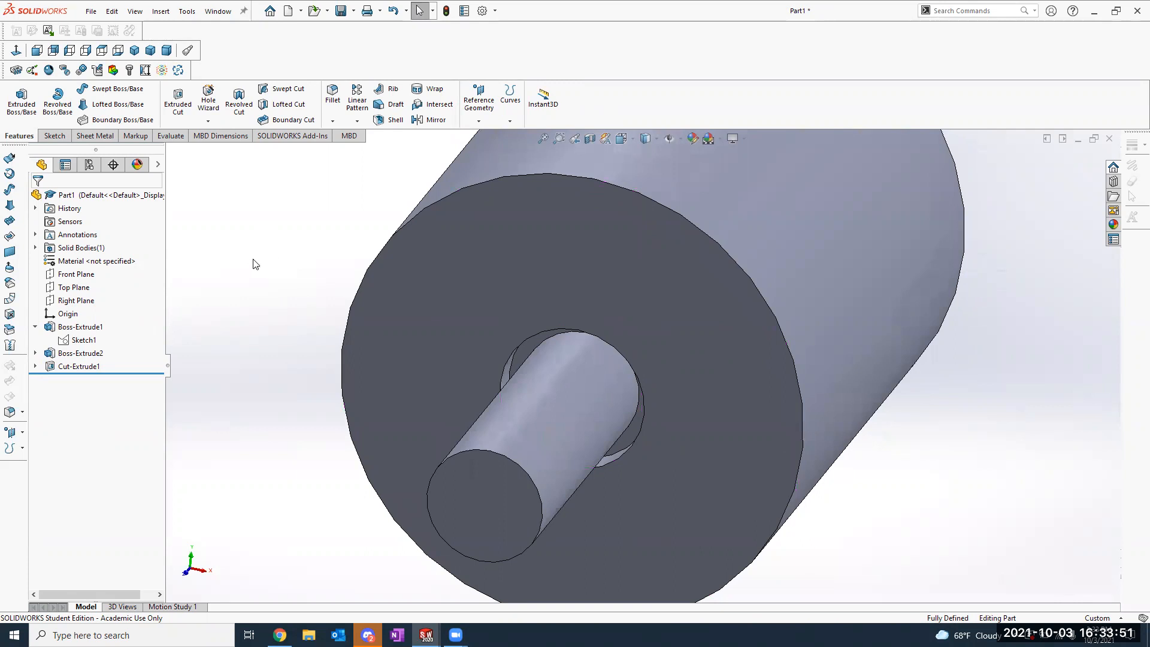
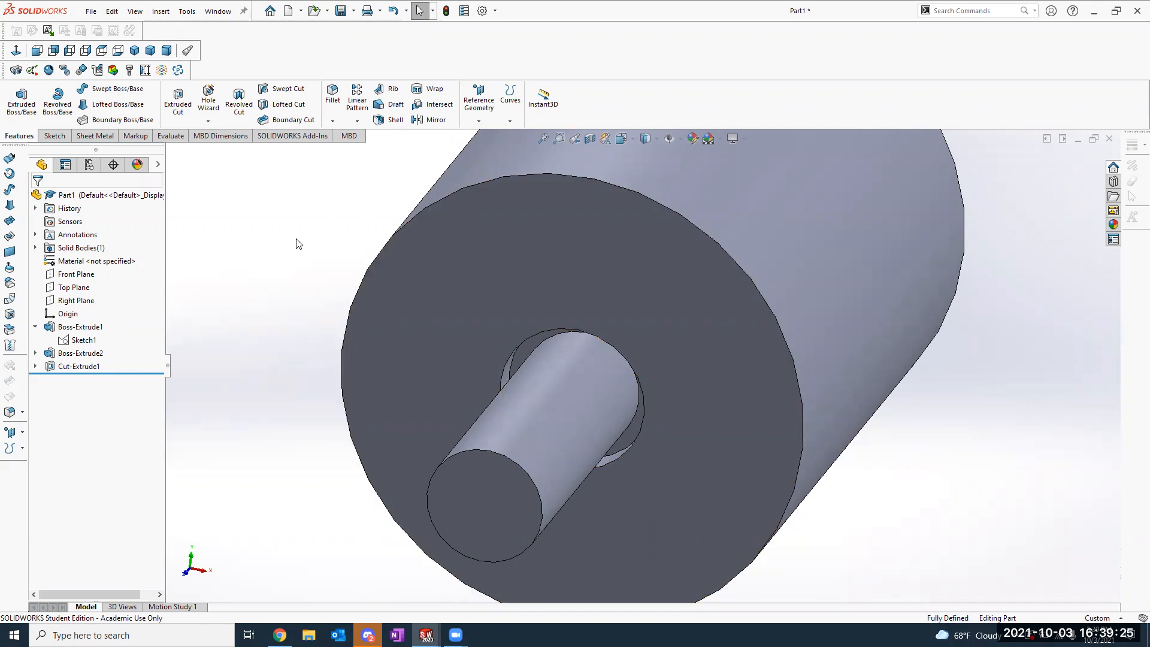
Step: Check the Motor Drawing slide, and chamfer both outer circular edges of the motor body 2 mm at 45° with full preview
{"action": "scroll", "coordinate": [320, 263], "scroll_direction": "up", "scroll_amount": 5}
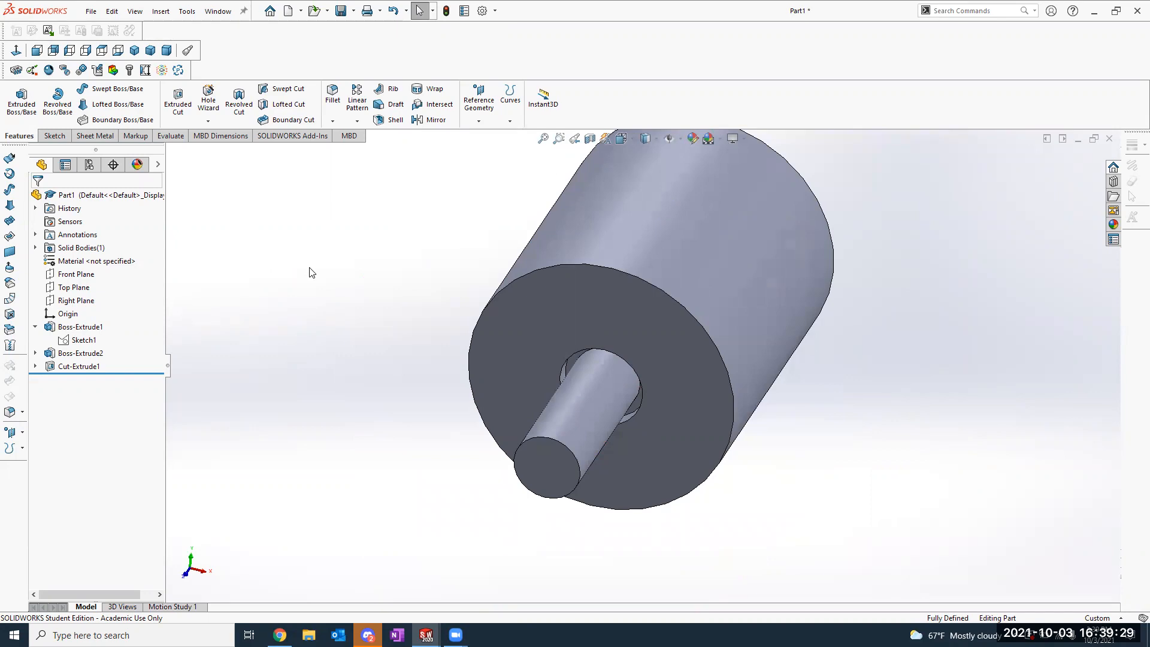
{"action": "key", "text": "alt+Tab"}
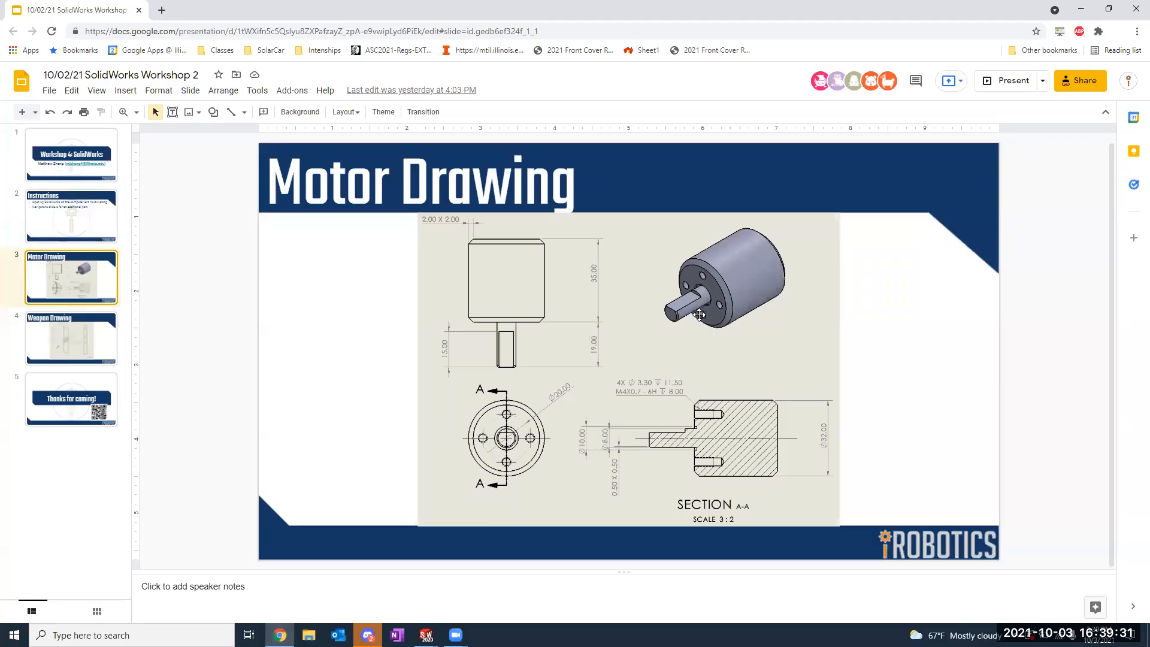
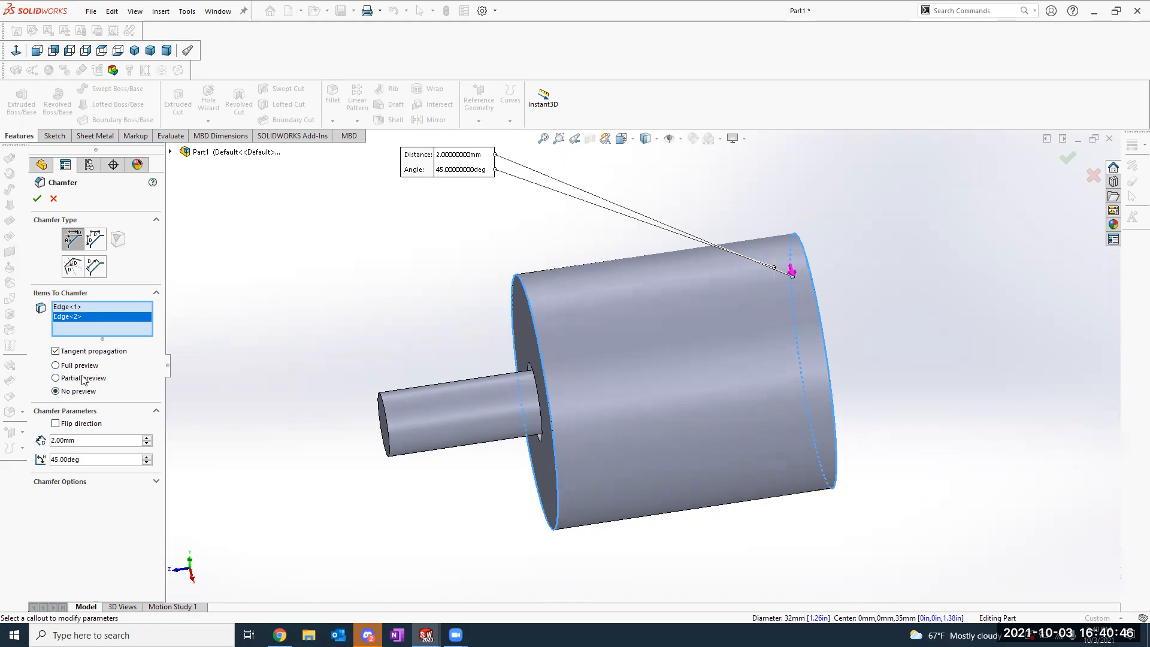
{"action": "left_click", "coordinate": [83, 378]}
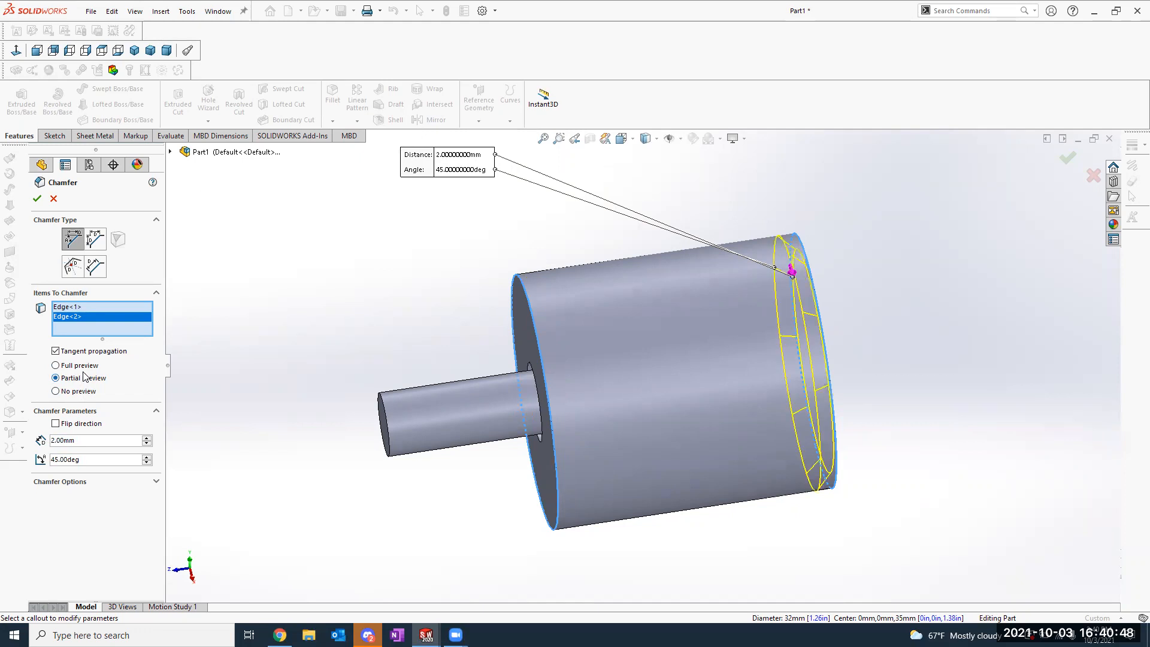
{"action": "left_click", "coordinate": [81, 366]}
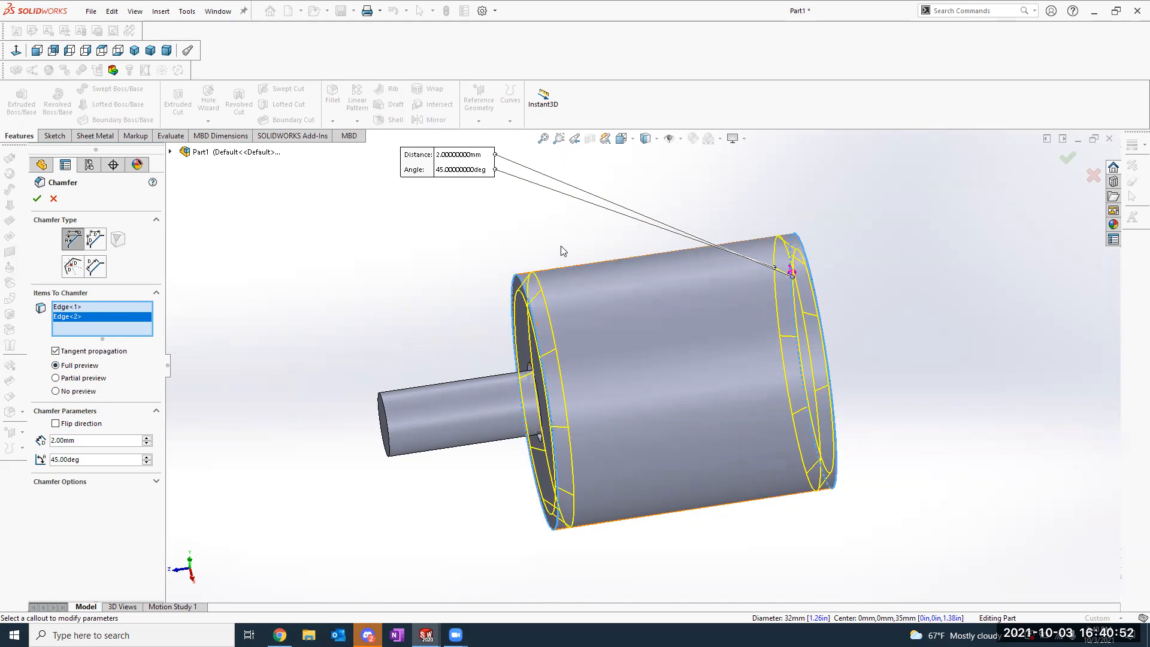
{"action": "middle_click_drag", "start_coordinate": [562, 250], "coordinate": [516, 314]}
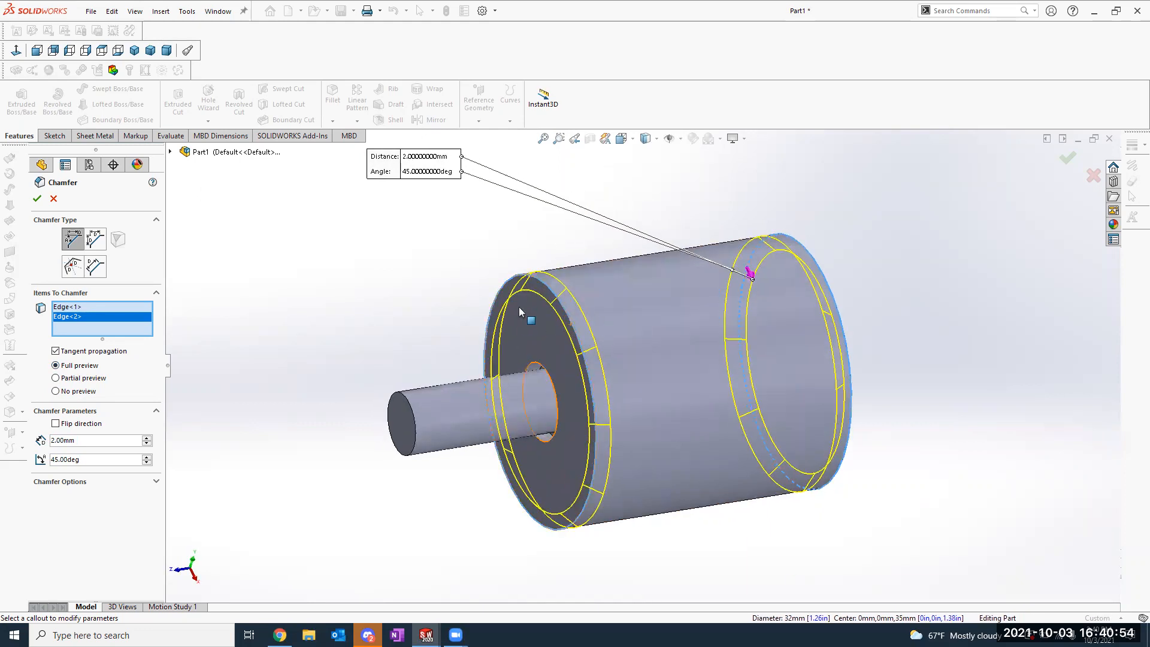
{"action": "left_click", "coordinate": [40, 202]}
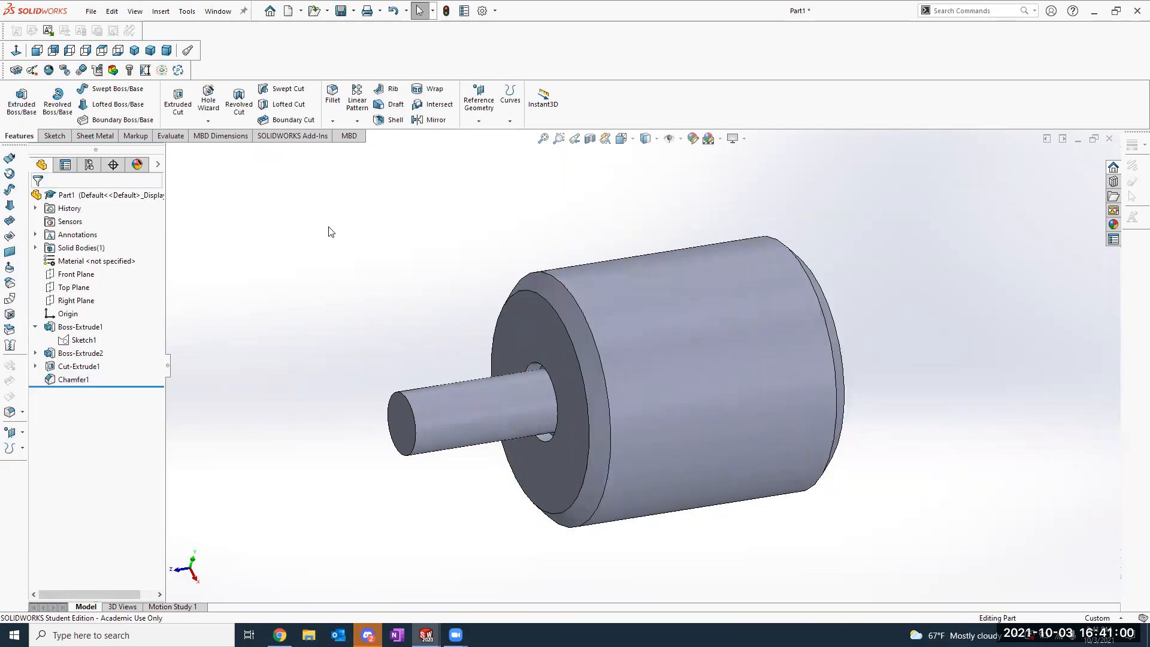
Step: Chamfer the circular edge at the shaft's free end 0.5 mm at 45°
{"action": "left_click", "coordinate": [332, 121]}
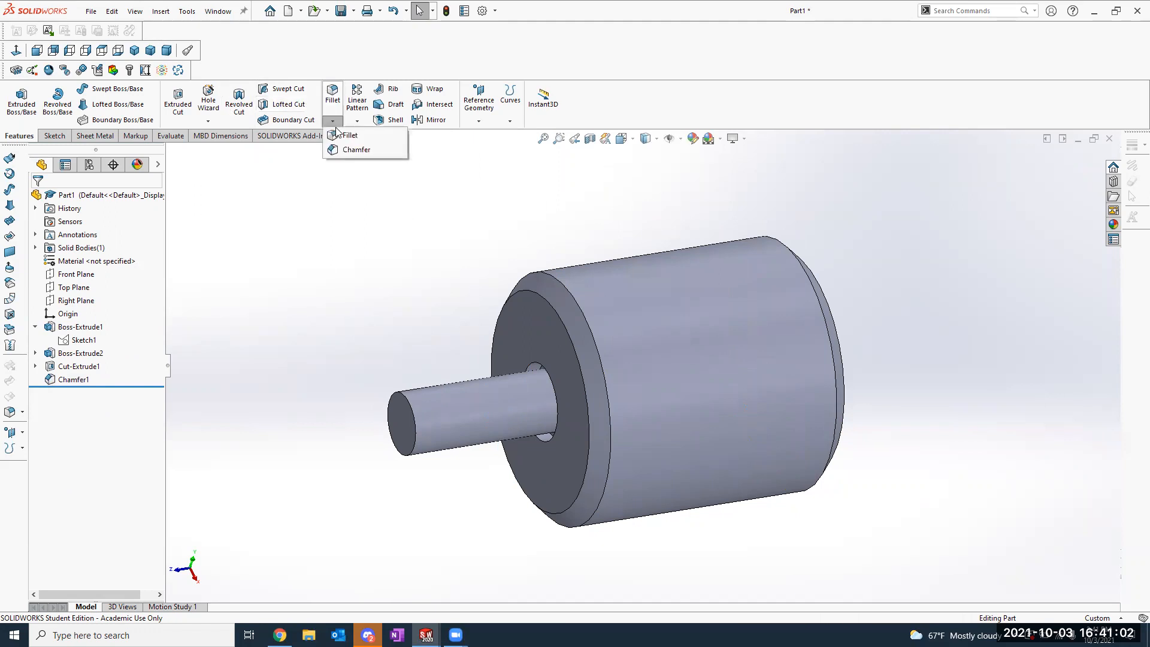
{"action": "left_click", "coordinate": [343, 150]}
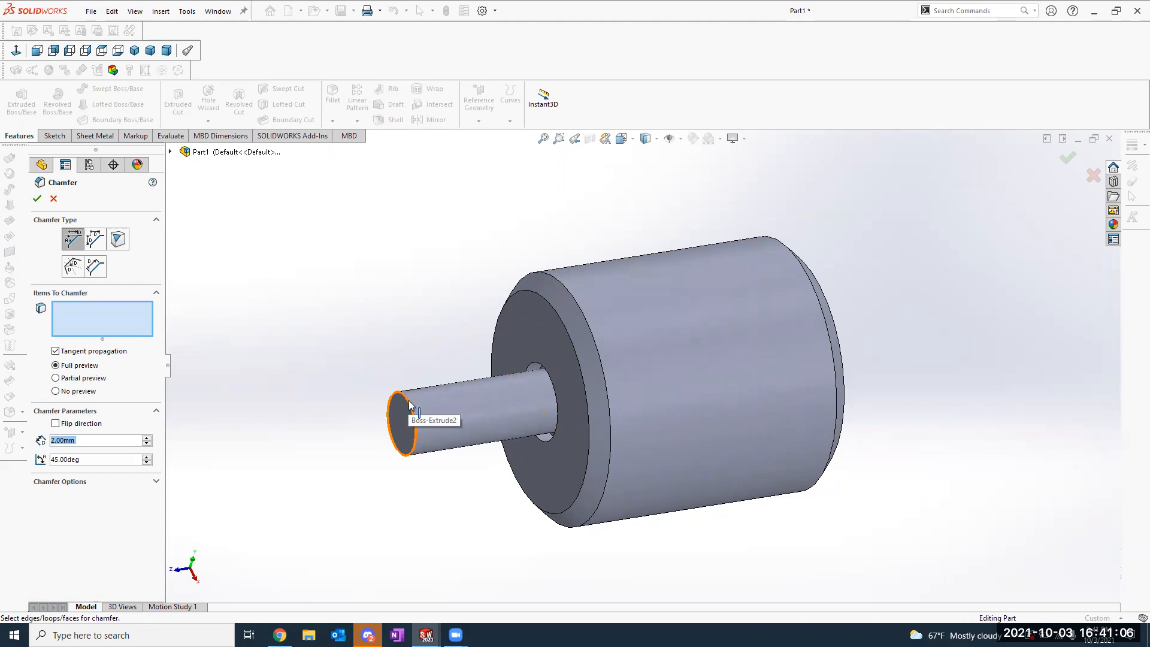
{"action": "key", "text": "BackSpace"}
{"action": "type", "text": ".5"}
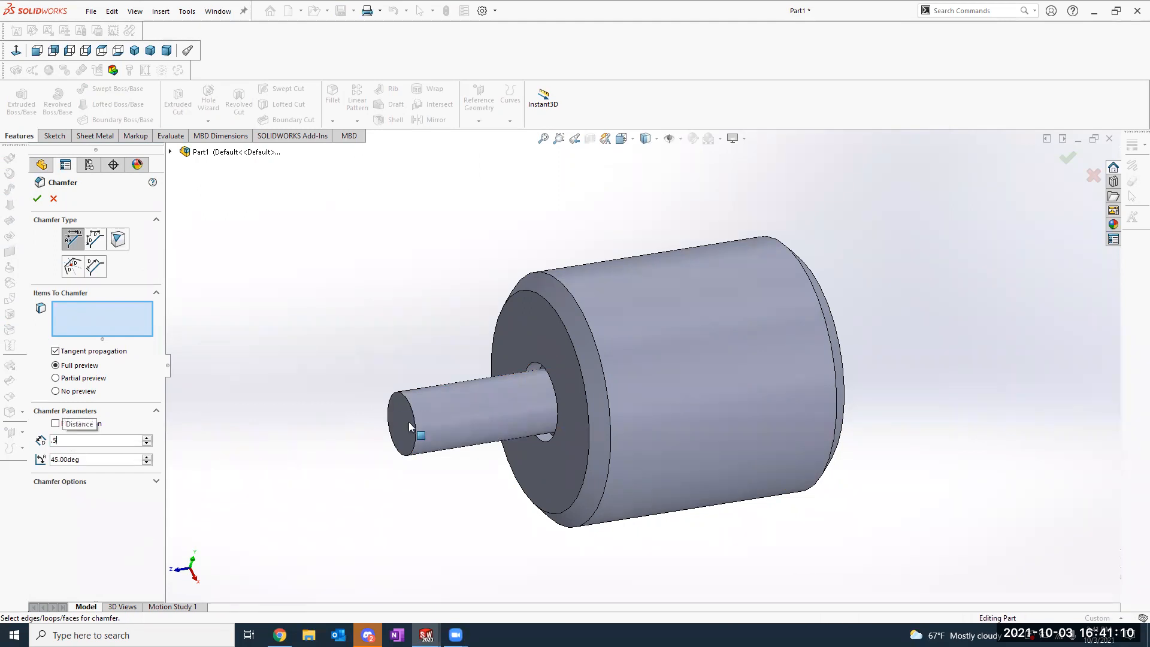
{"action": "left_click", "coordinate": [415, 425]}
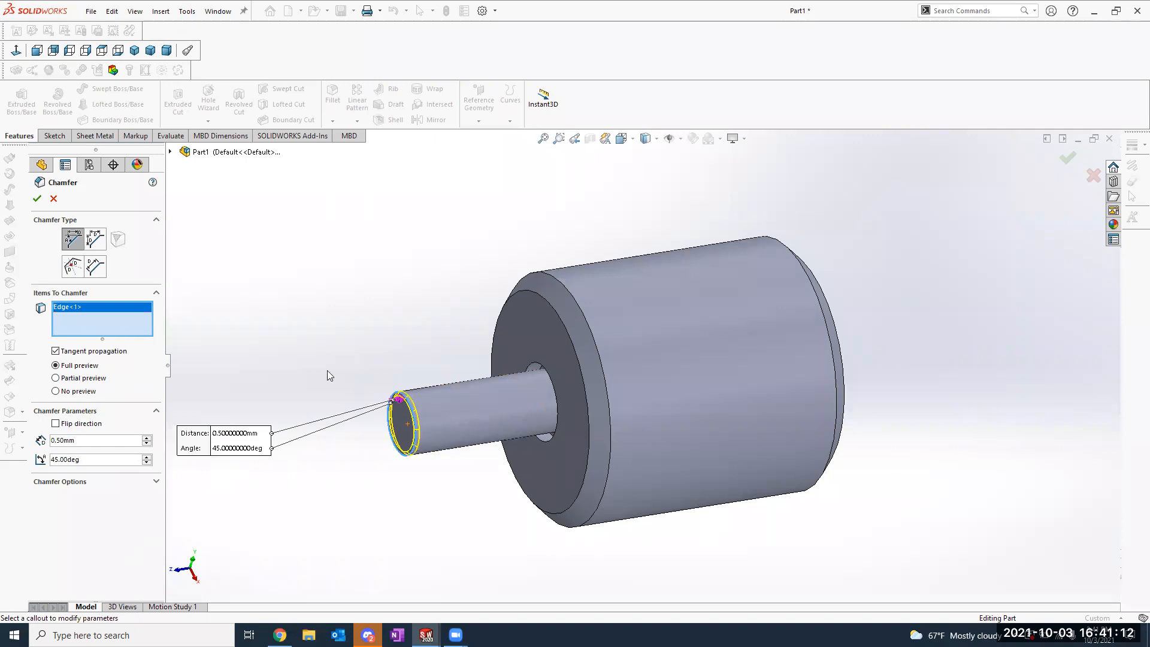
{"action": "left_click", "coordinate": [37, 198]}
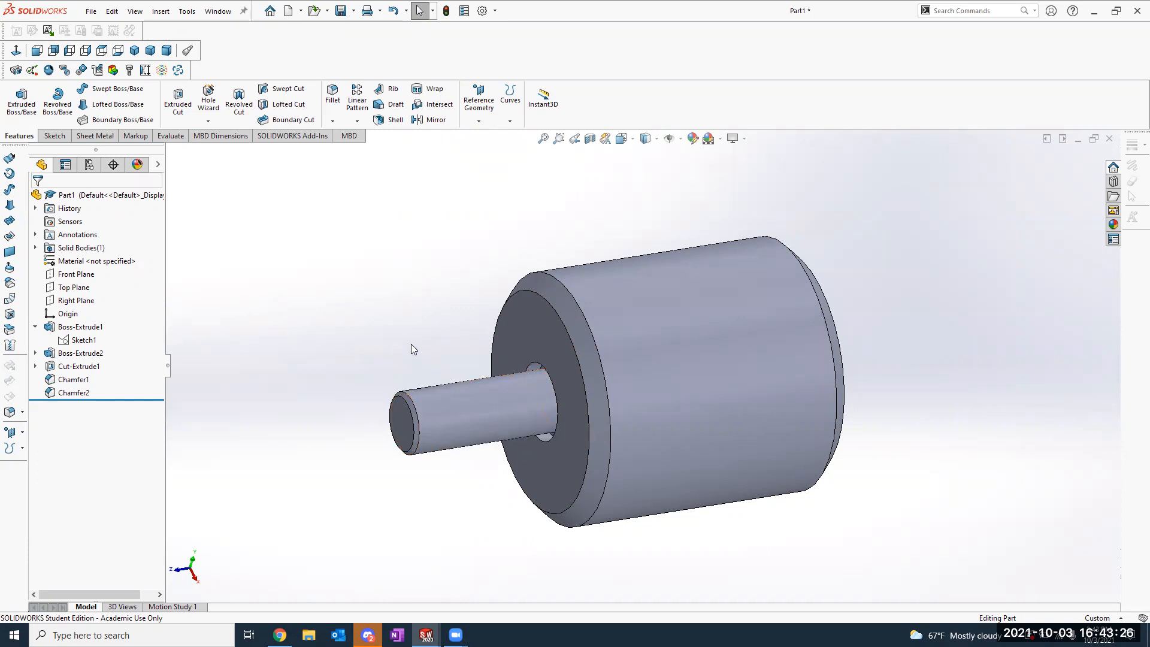
Step: Examine the shaft flat's dimensions on the Motor Drawing slide in the browser and return to the SOLIDWORKS part
{"action": "key", "text": "alt+Tab"}
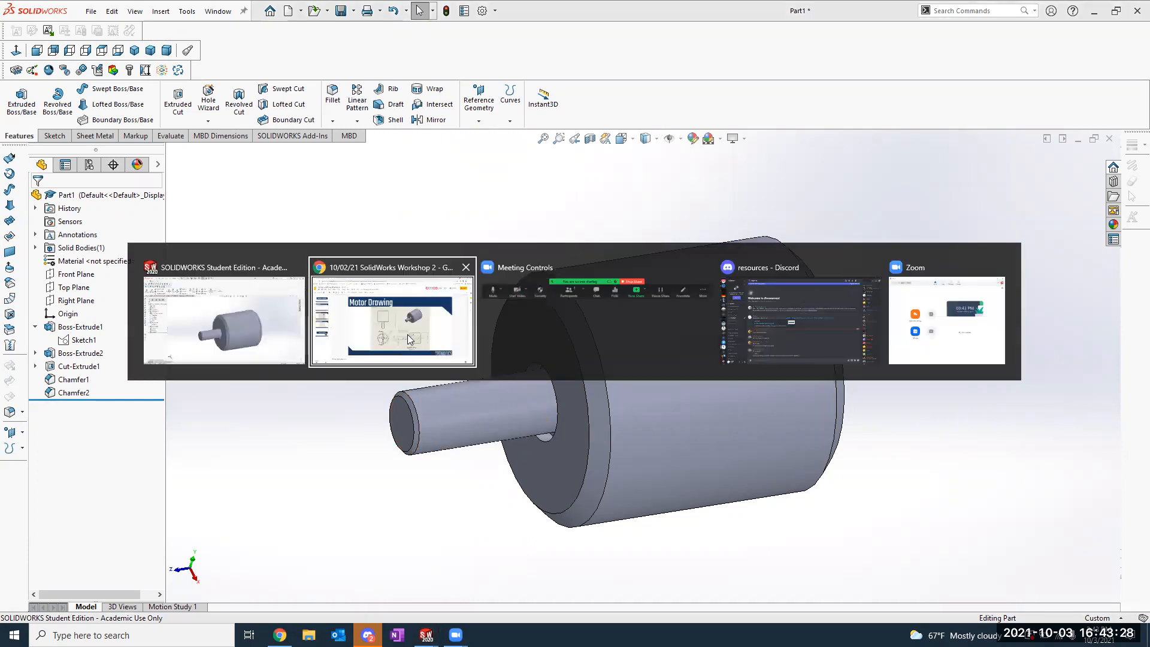
{"action": "left_click", "coordinate": [417, 320]}
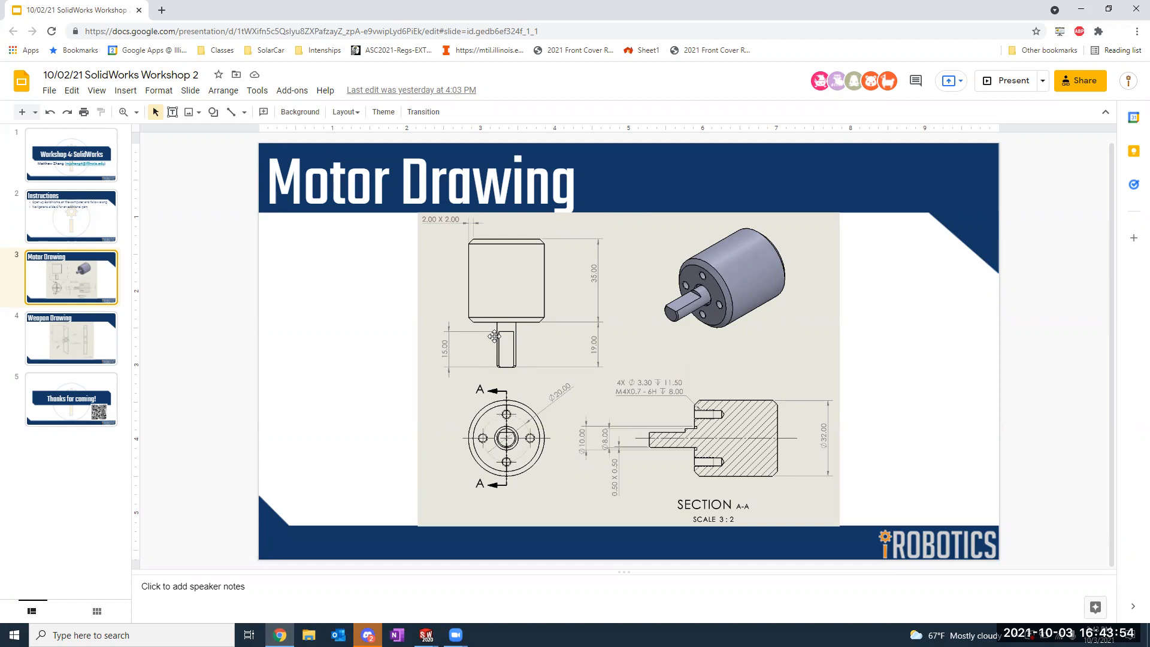
{"action": "key", "text": "alt+Tab"}
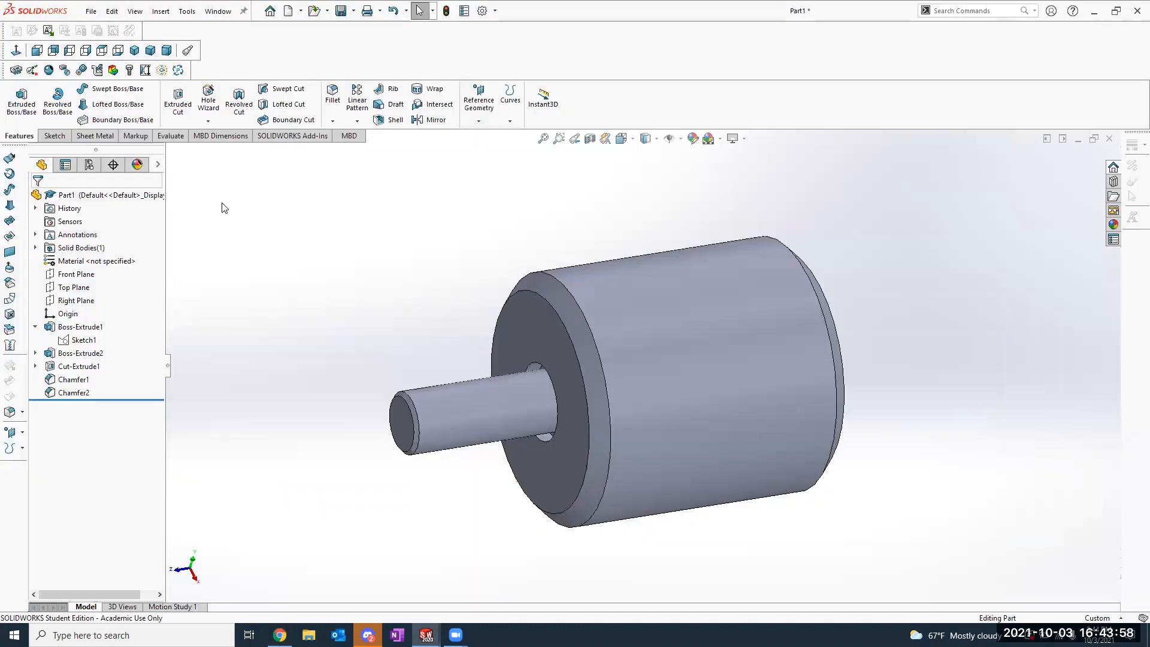
{"action": "left_click", "coordinate": [54, 136]}
{"action": "left_click", "coordinate": [17, 96]}
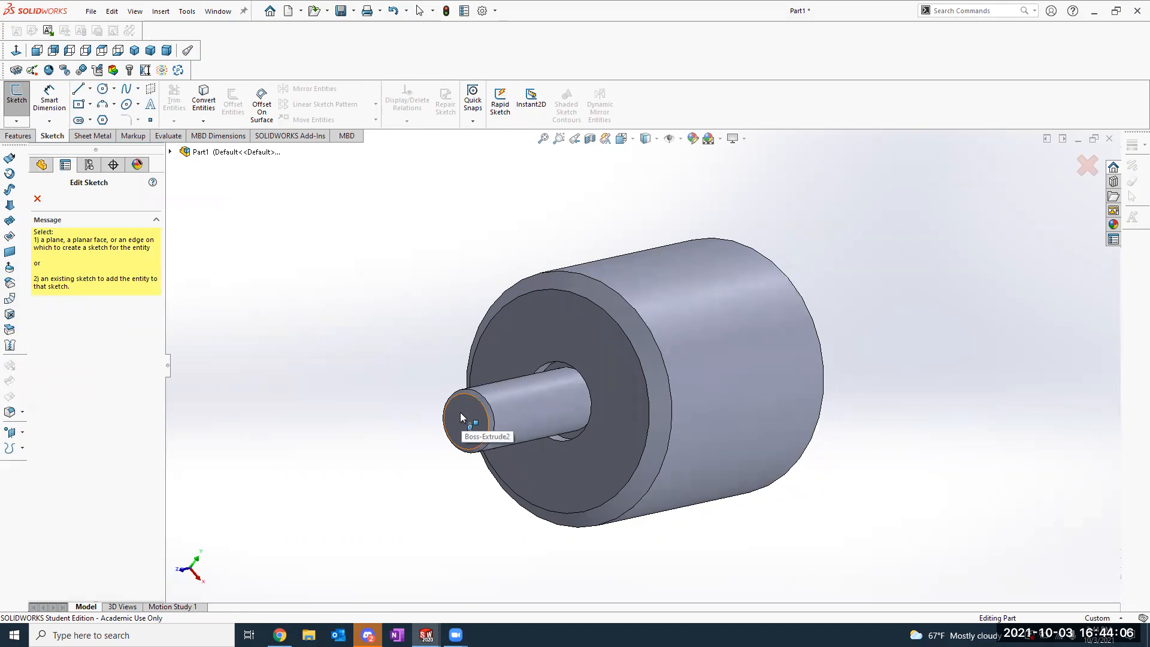
{"action": "left_click", "coordinate": [460, 412]}
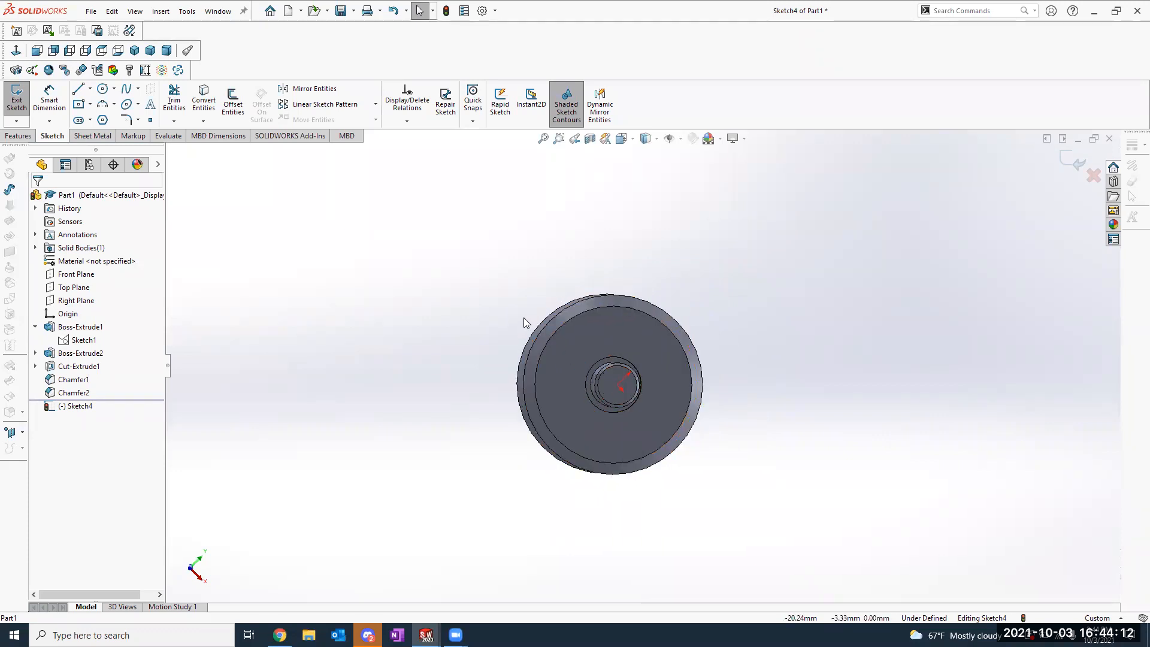
{"action": "left_click", "coordinate": [19, 103]}
Step: Turn on all selection filters and search the commands for "filter"
{"action": "right_click", "coordinate": [757, 228]}
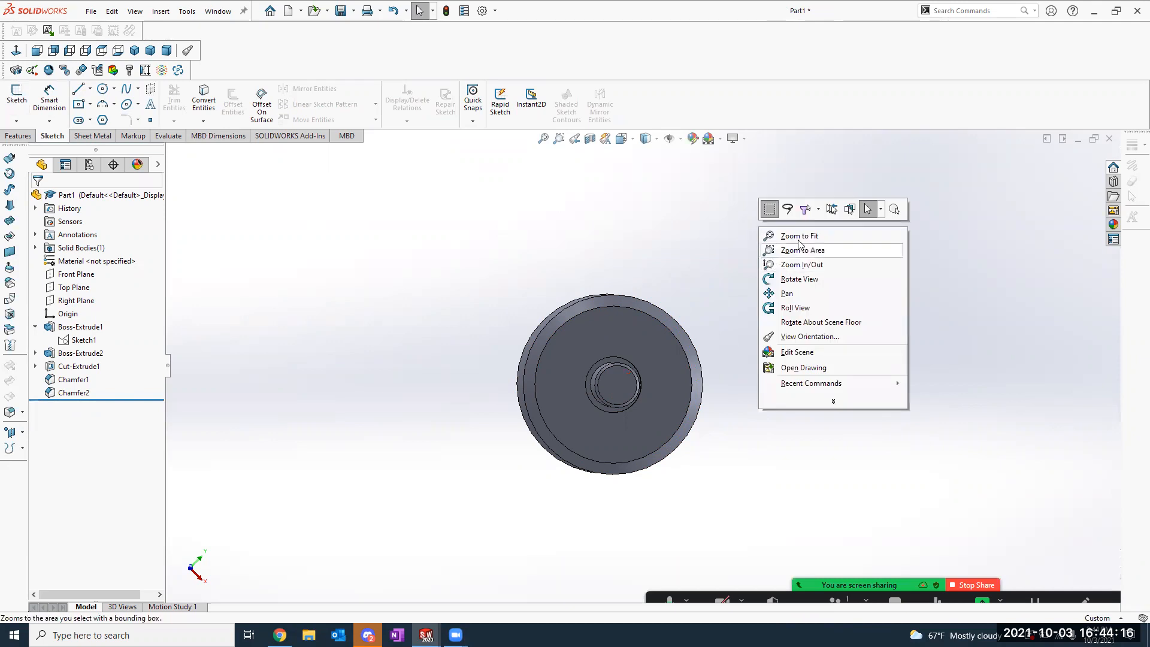
{"action": "left_click", "coordinate": [820, 210]}
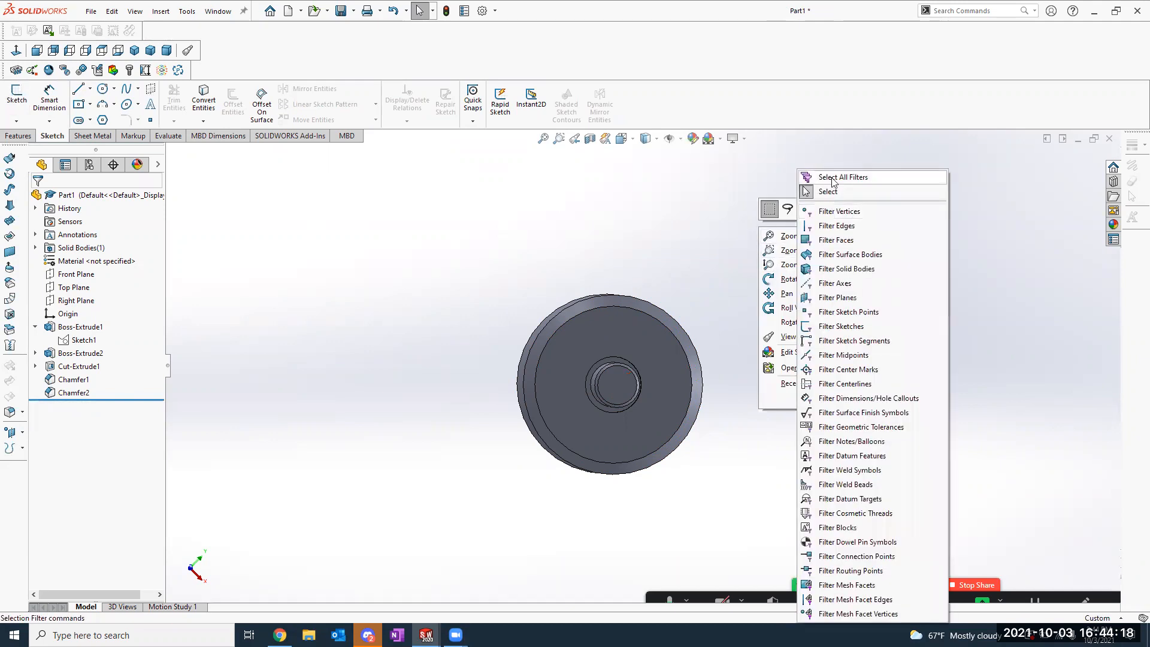
{"action": "left_click", "coordinate": [833, 178]}
{"action": "left_click", "coordinate": [976, 9]}
{"action": "type", "text": "filter"}
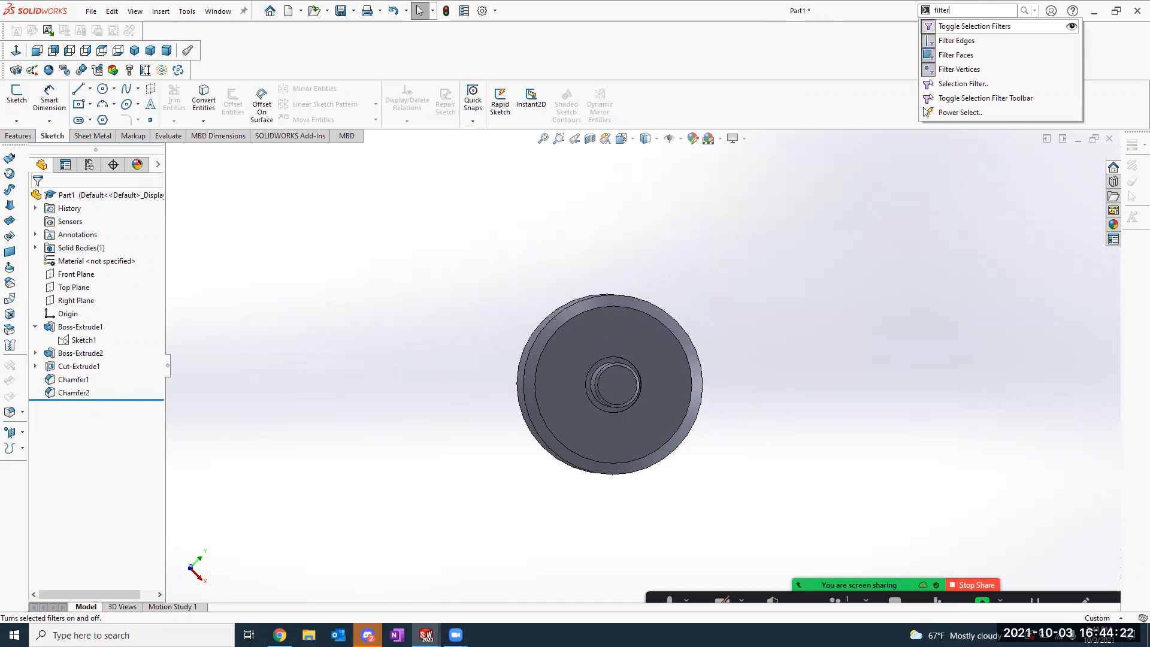
Step: Start a sketch on the shaft's end face and orient the view to Front
{"action": "left_click", "coordinate": [17, 95]}
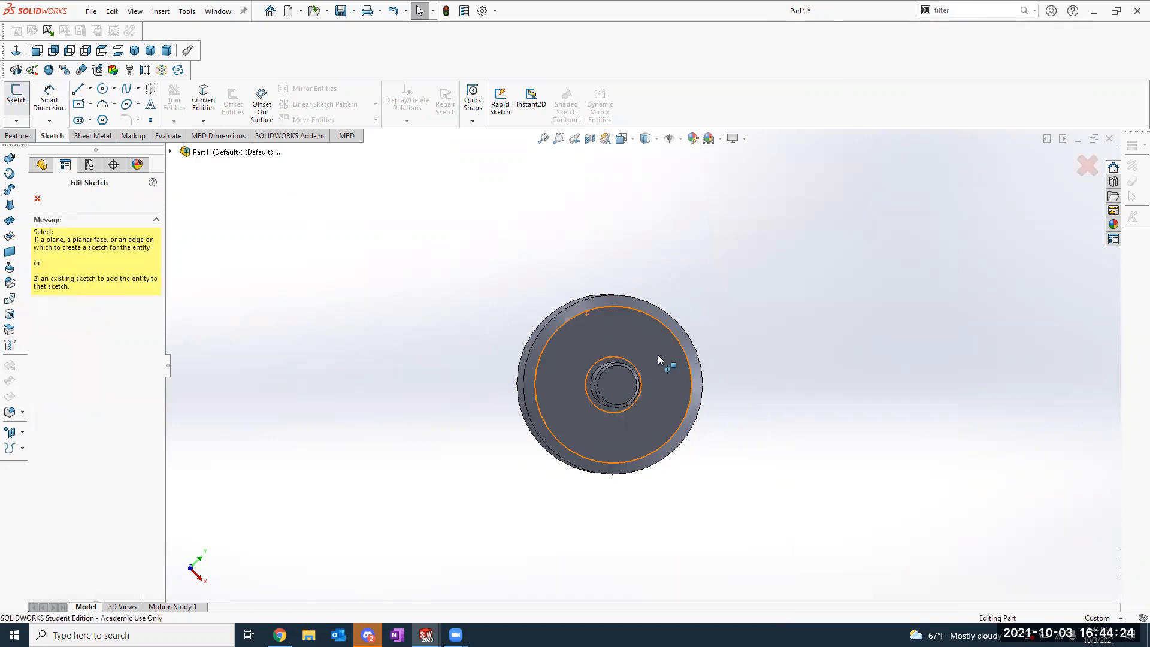
{"action": "left_click", "coordinate": [610, 383]}
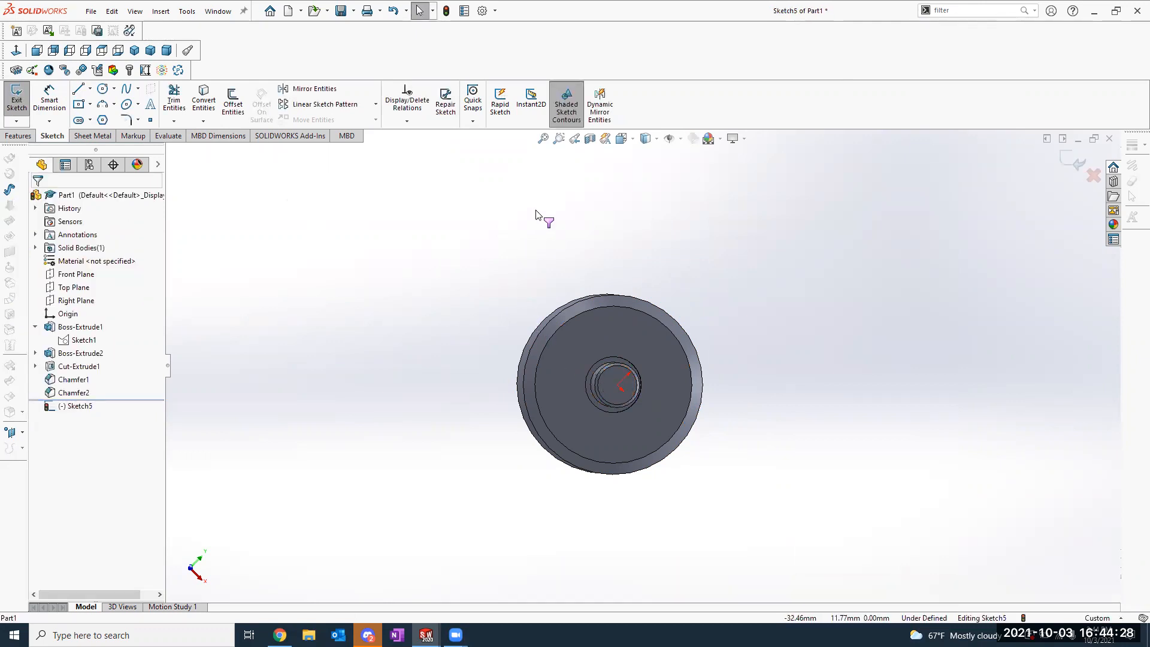
{"action": "key", "text": "space"}
{"action": "left_click", "coordinate": [573, 407]}
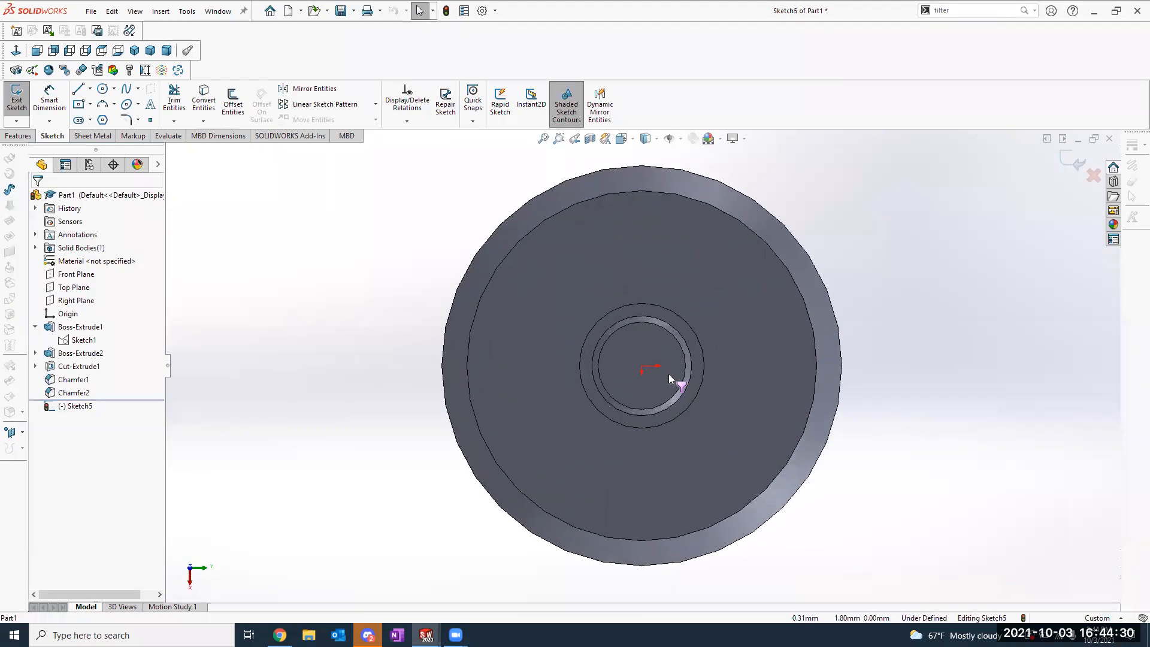
{"action": "middle_click_drag", "start_coordinate": [723, 315], "coordinate": [801, 368]}
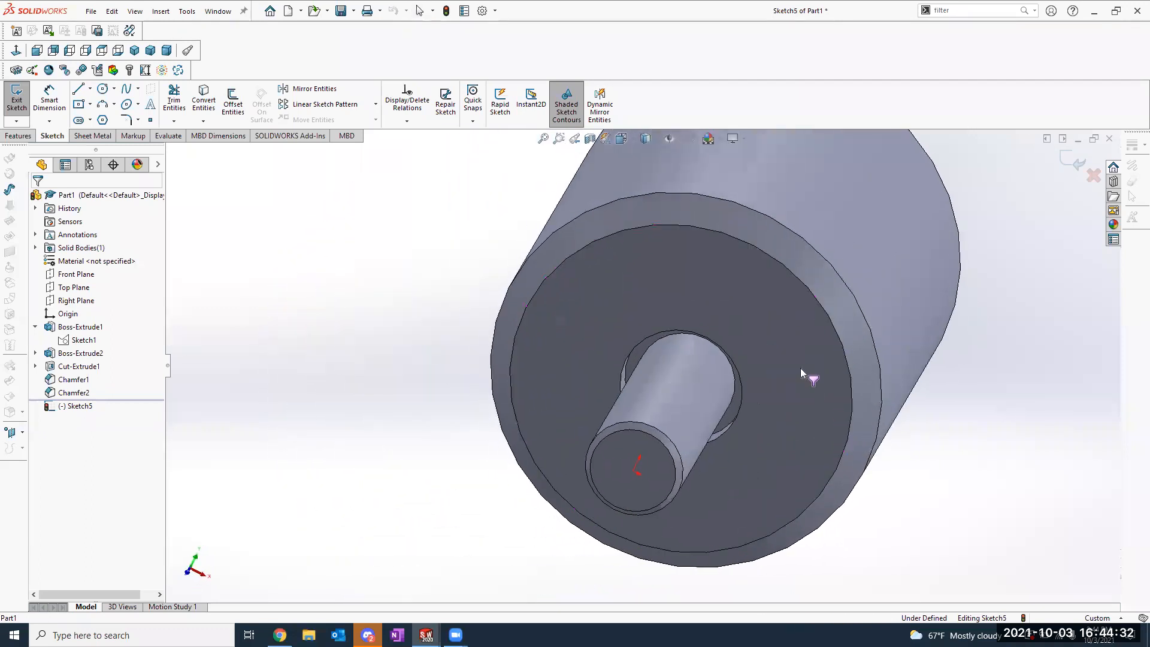
{"action": "key", "text": "space"}
{"action": "left_click", "coordinate": [478, 458]}
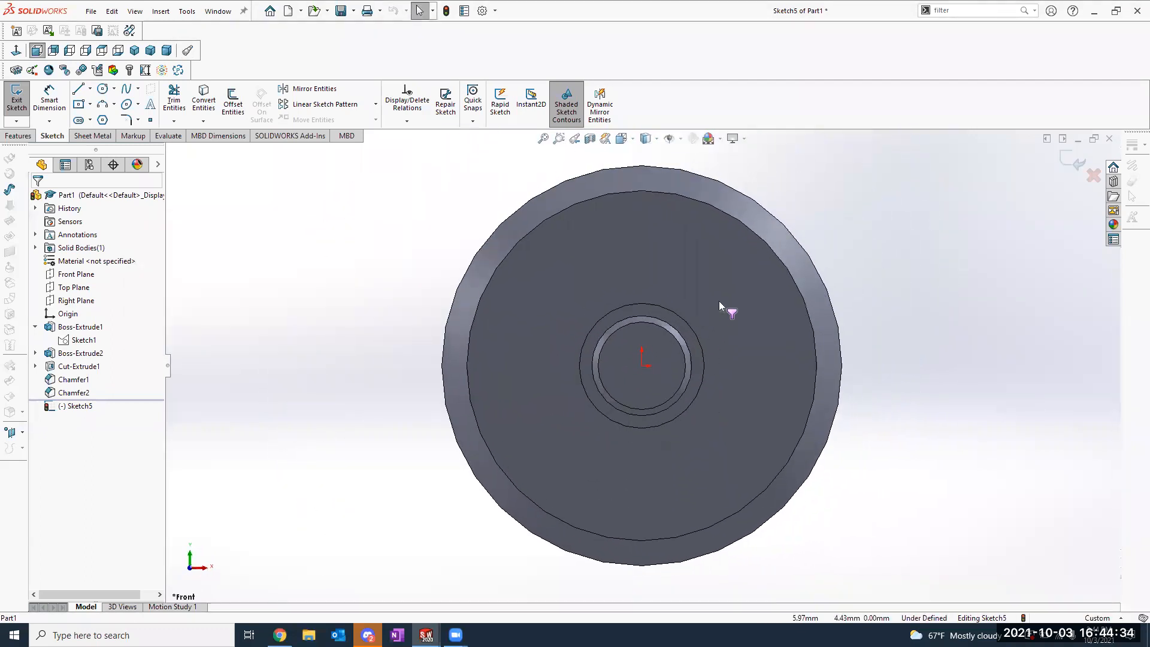
{"action": "left_click", "coordinate": [78, 89]}
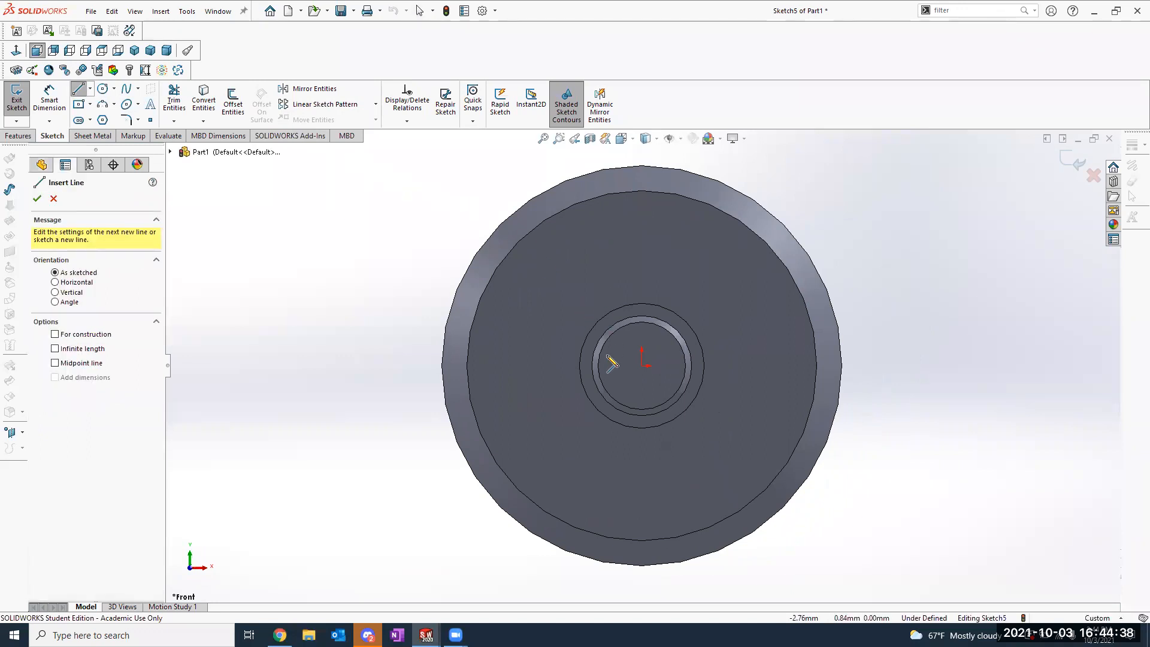
{"action": "key", "text": "Escape"}
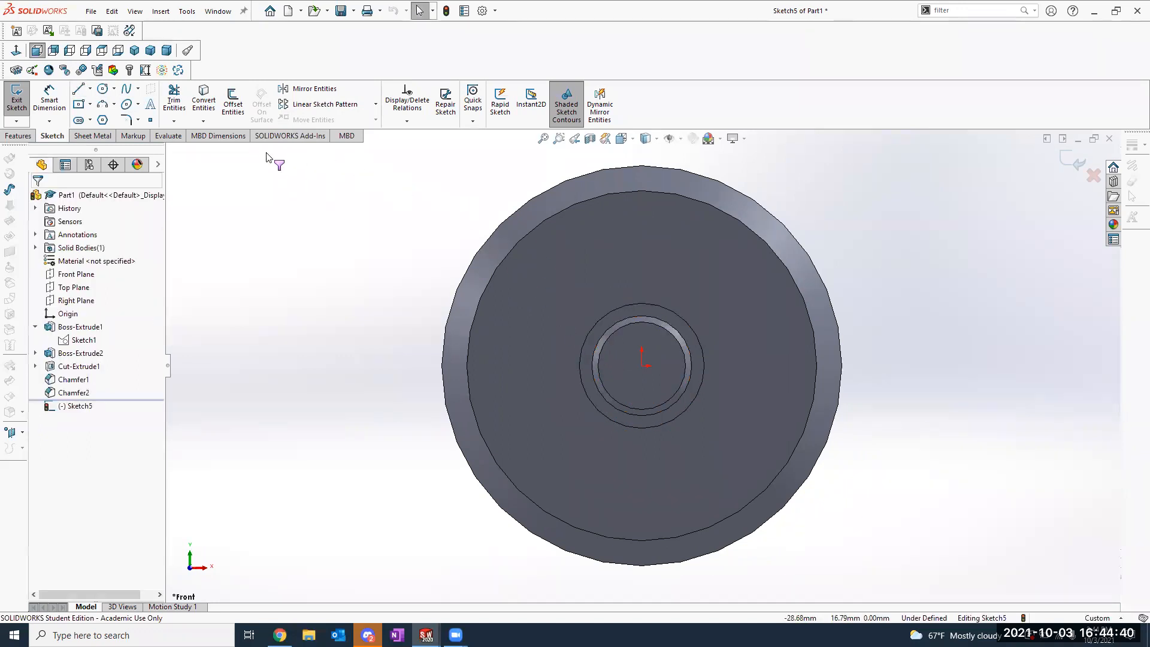
{"action": "left_click", "coordinate": [204, 102]}
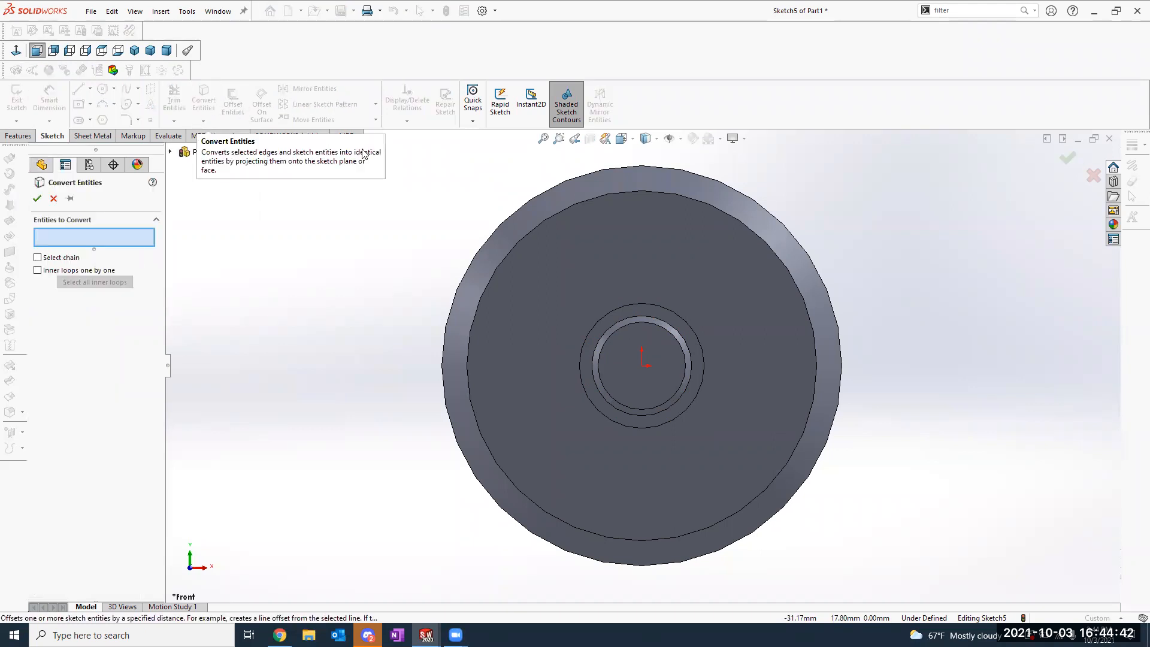
{"action": "left_click", "coordinate": [625, 318]}
{"action": "key", "text": "Return"}
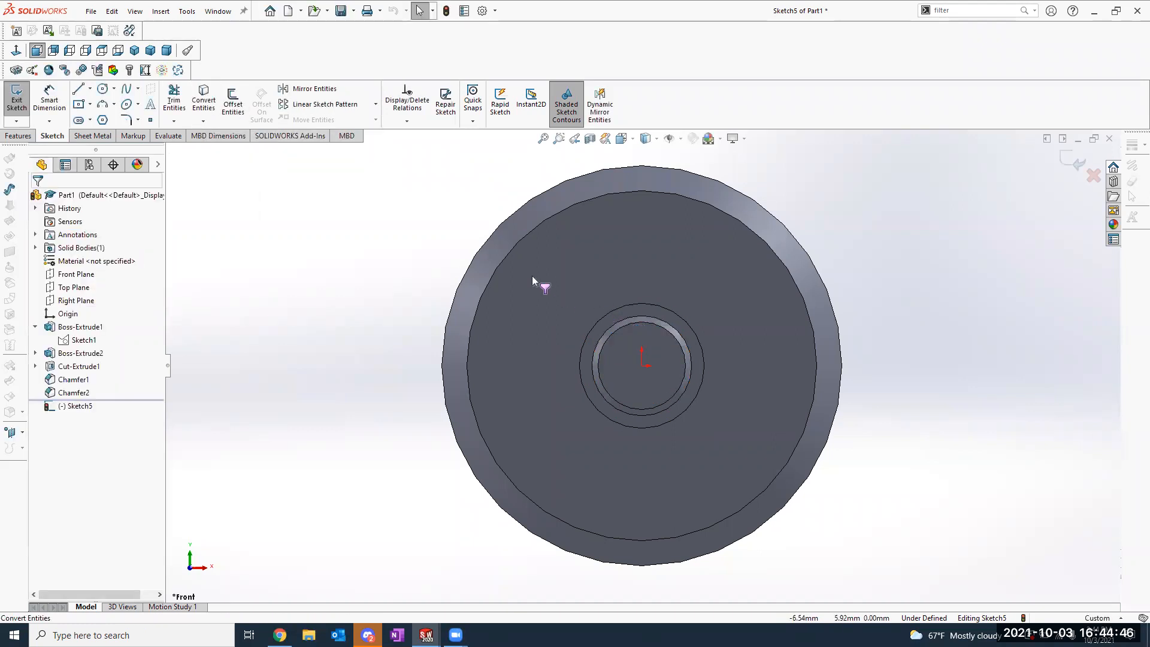
Step: Convert the shaft's 8 mm outer circular edge into a sketch entity
{"action": "left_click", "coordinate": [211, 97]}
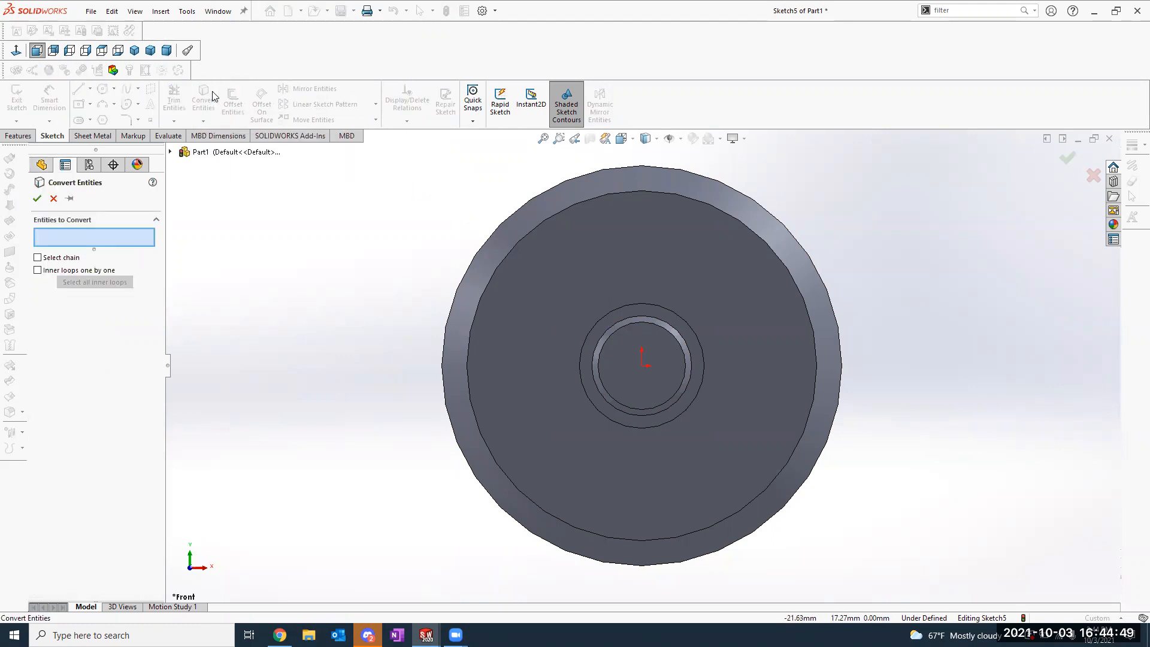
{"action": "left_click", "coordinate": [618, 325]}
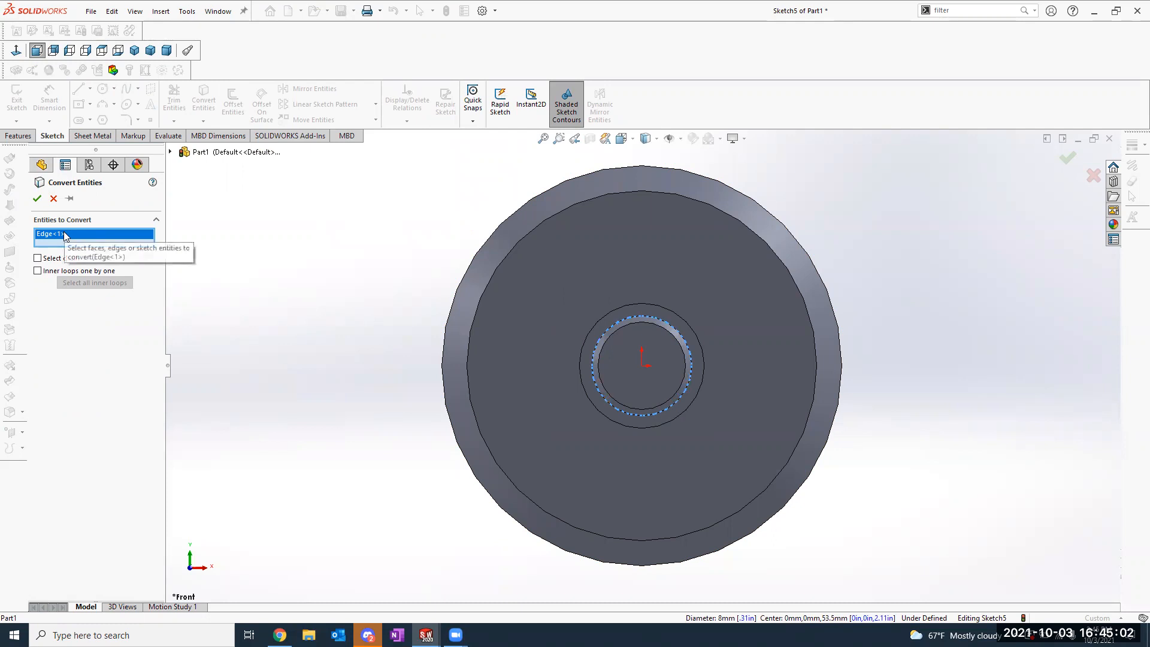
{"action": "left_click", "coordinate": [36, 200]}
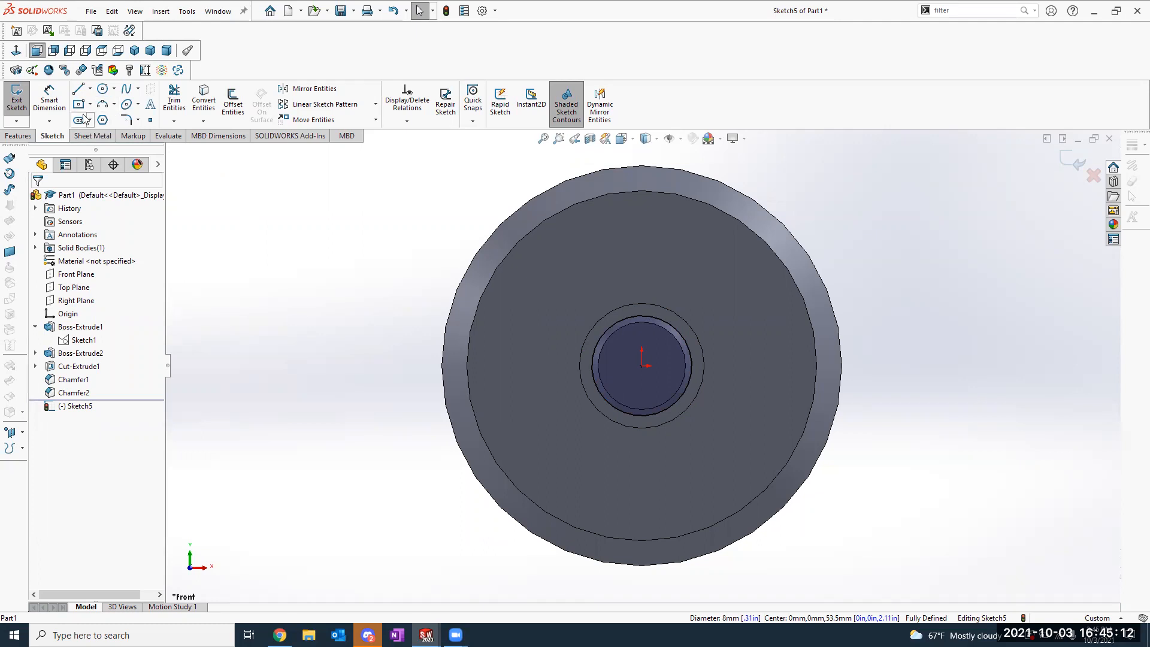
Step: Sketch a horizontal line about 7.3 mm long across the upper part of the shaft circle, above its centre
{"action": "left_click", "coordinate": [78, 90]}
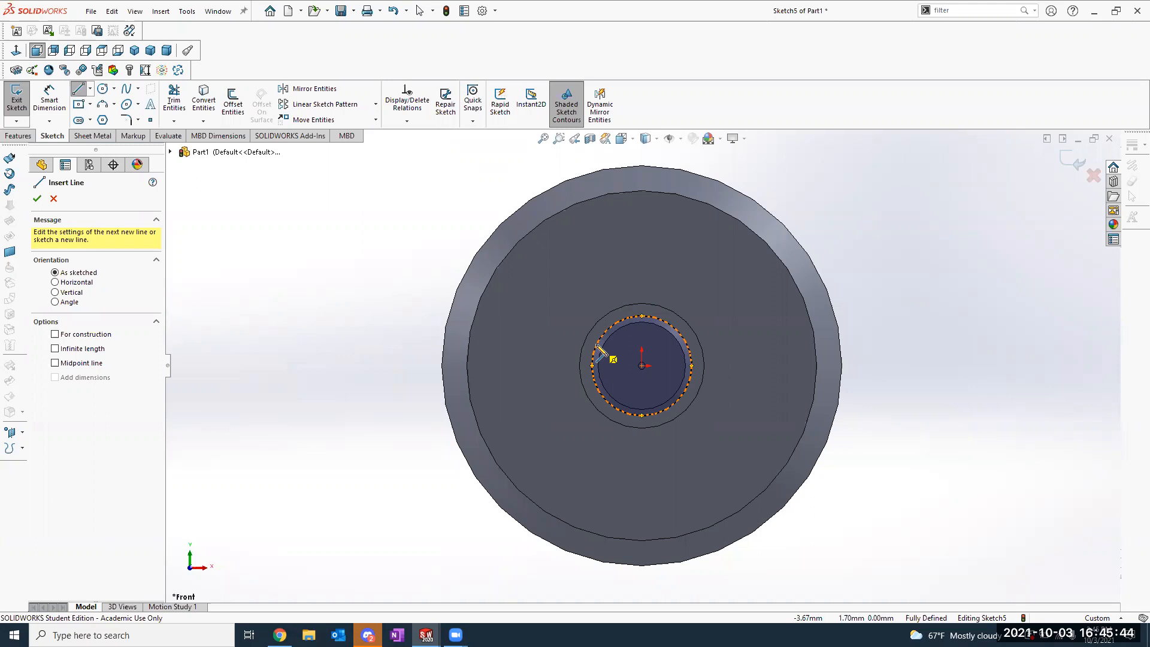
{"action": "left_click", "coordinate": [597, 346]}
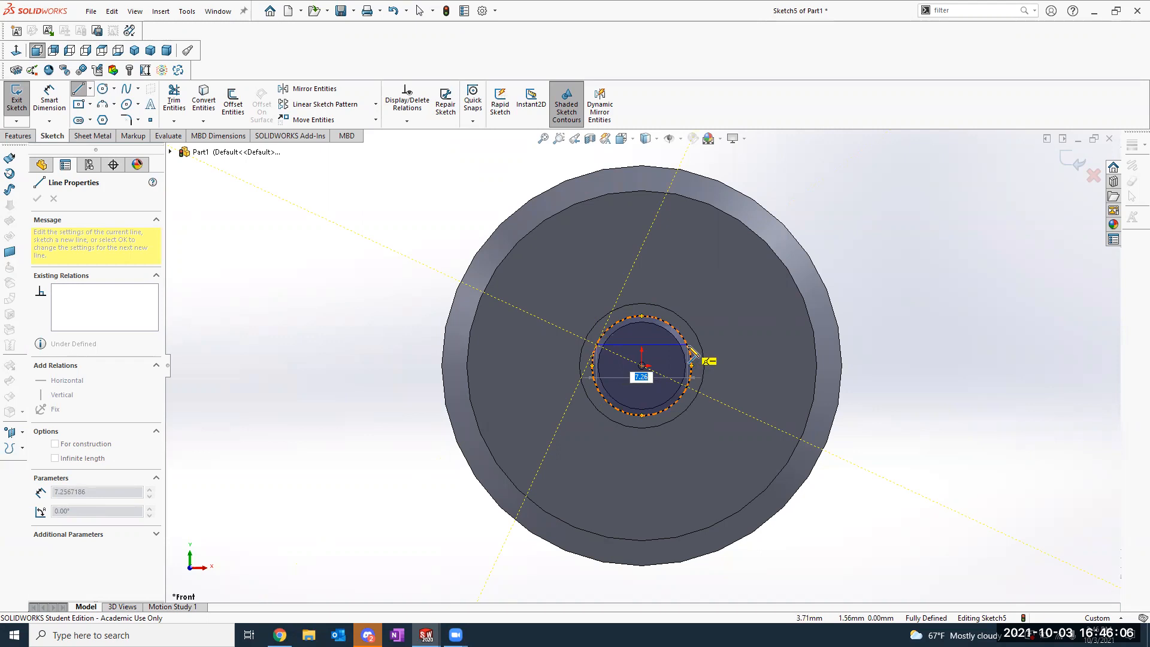
{"action": "left_click", "coordinate": [689, 345]}
{"action": "key", "text": "Escape"}
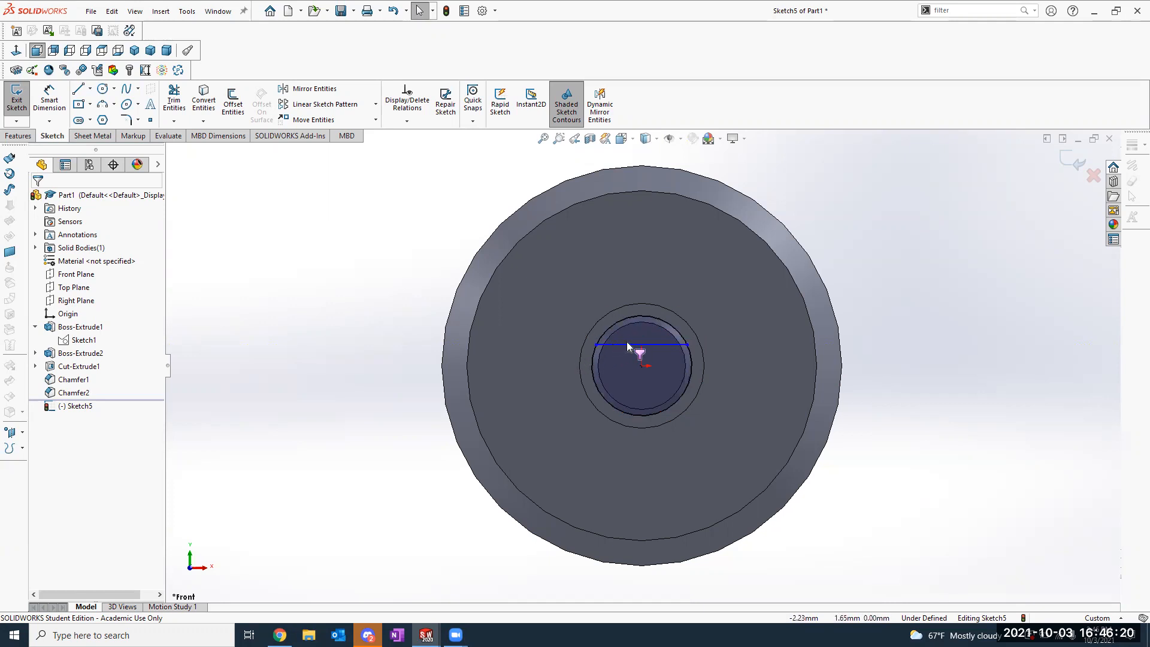
Step: Exit the shaft flat's sketch and search the commands for "filter"
{"action": "left_click", "coordinate": [37, 99]}
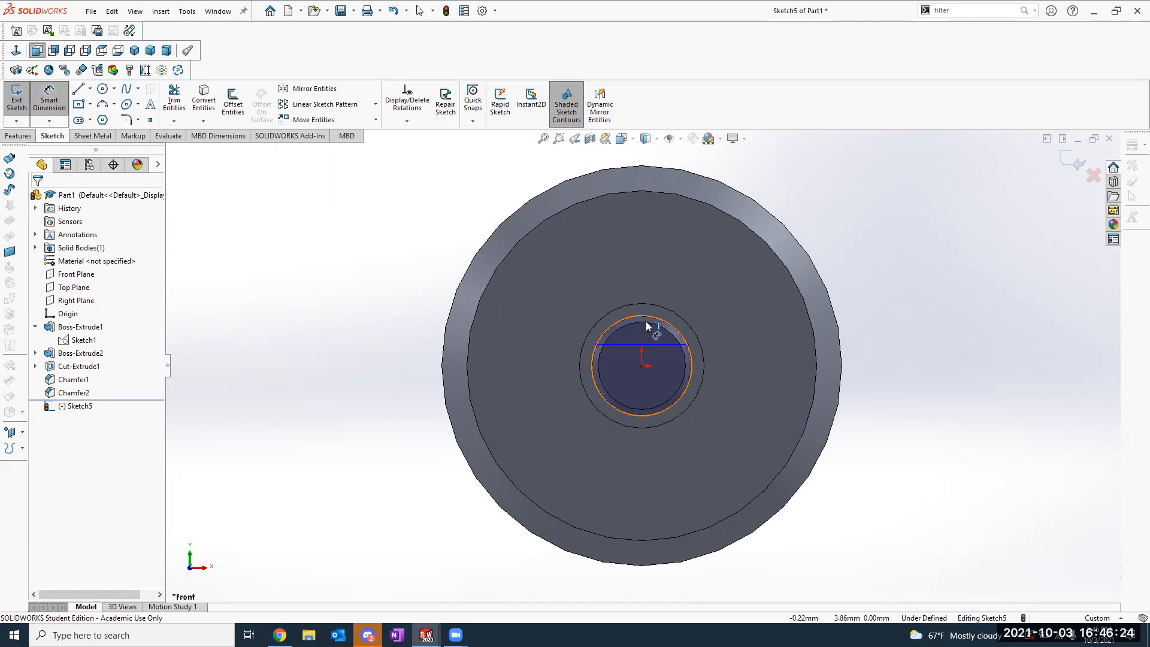
{"action": "key", "text": "Escape"}
{"action": "left_click", "coordinate": [20, 108]}
{"action": "left_click", "coordinate": [957, 11]}
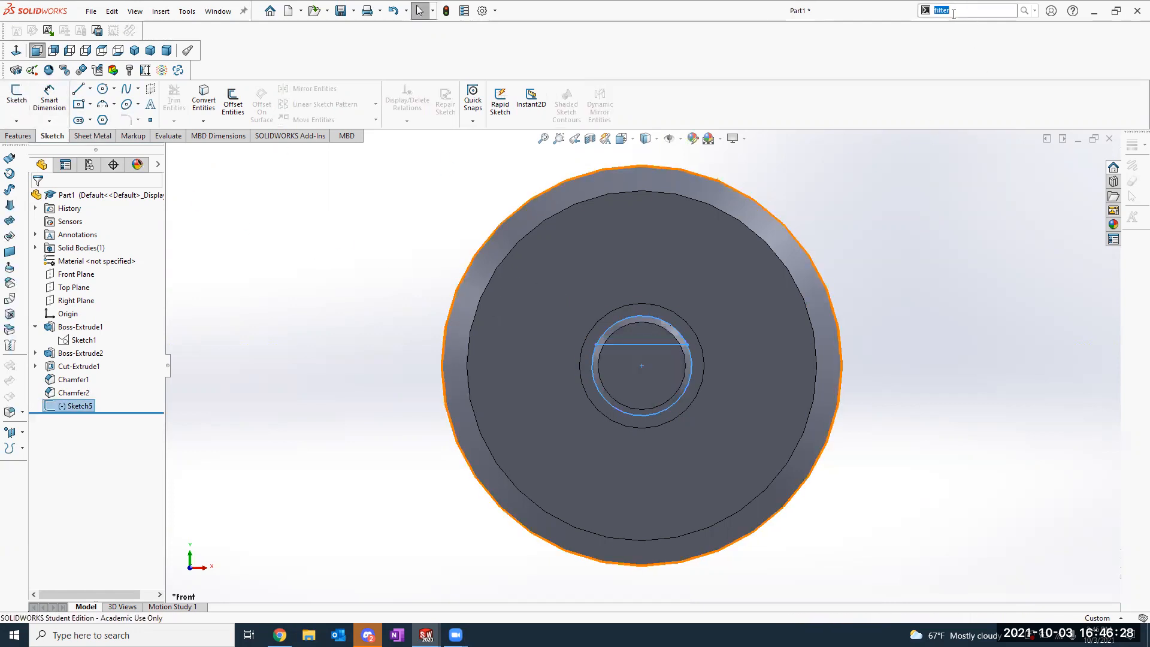
{"action": "type", "text": "filter"}
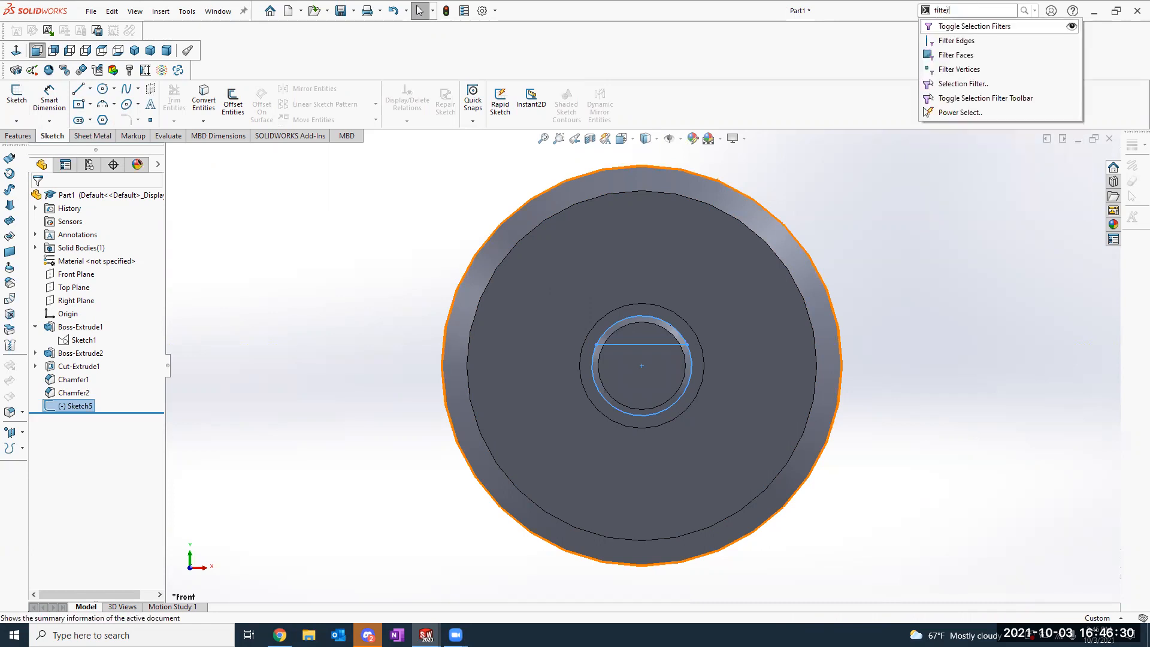
Step: Turn on all selection filters and reopen the filter list to review the active ones
{"action": "left_click", "coordinate": [788, 151]}
{"action": "right_click", "coordinate": [788, 151]}
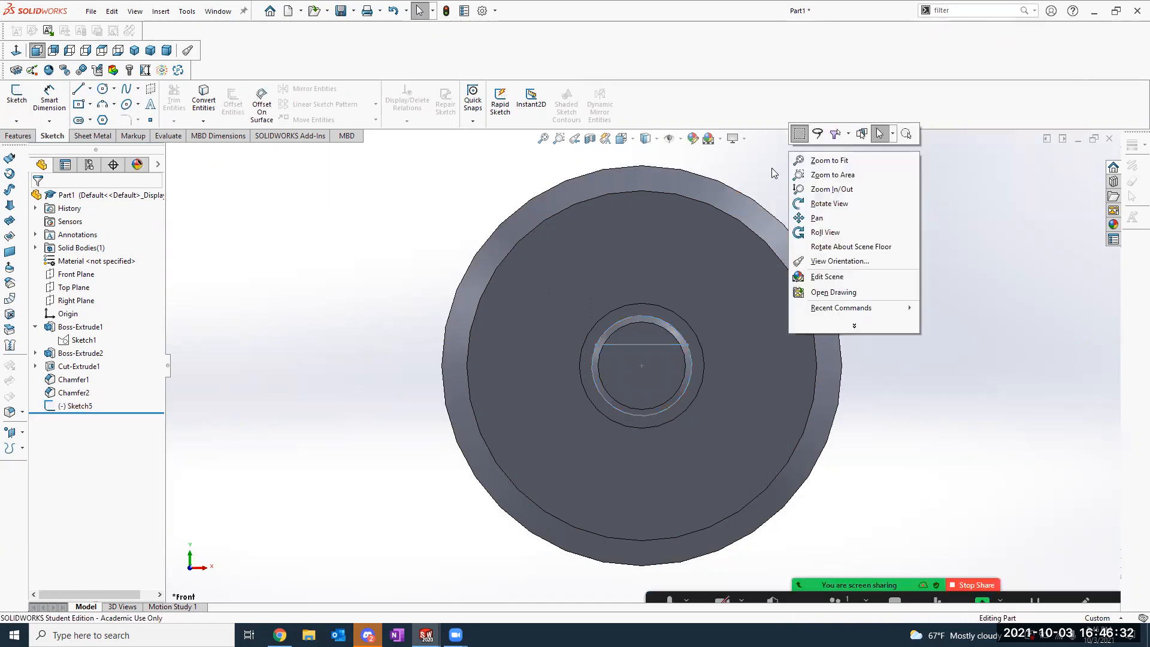
{"action": "left_click", "coordinate": [850, 136]}
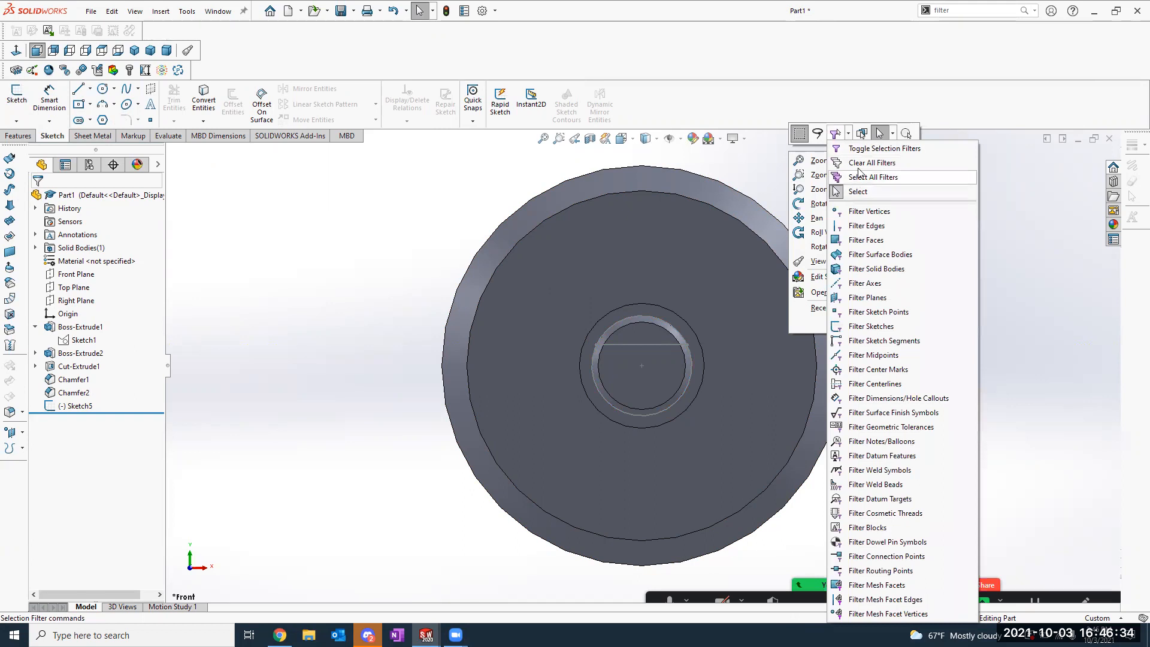
{"action": "left_click", "coordinate": [860, 176]}
{"action": "right_click", "coordinate": [841, 170]}
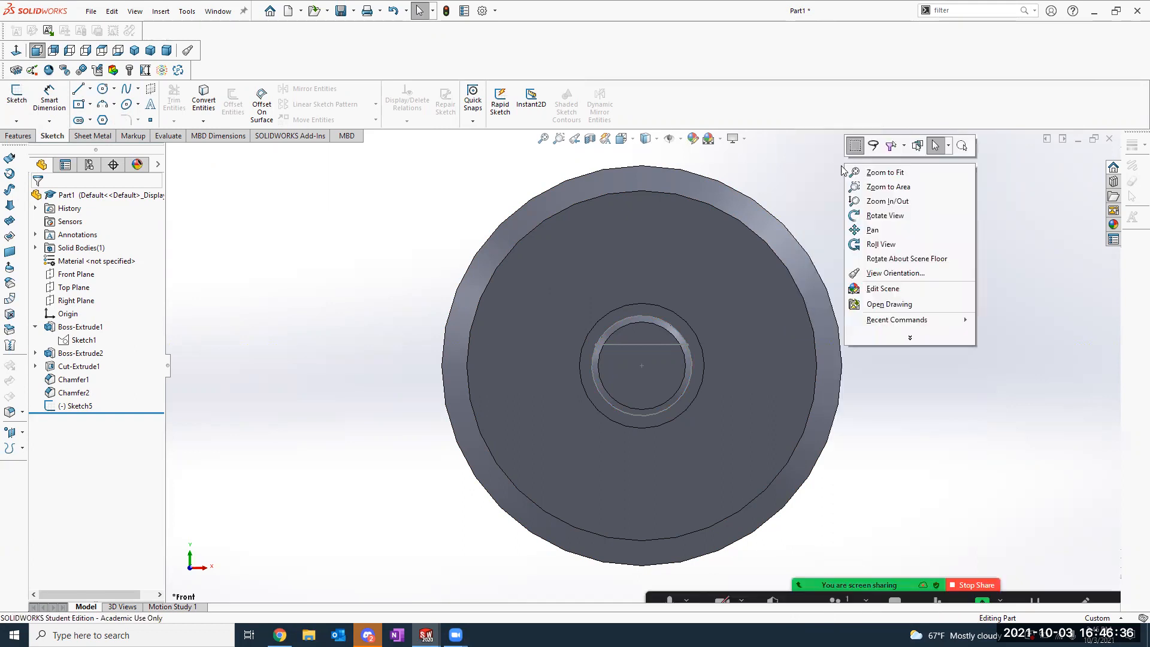
{"action": "left_click", "coordinate": [906, 147]}
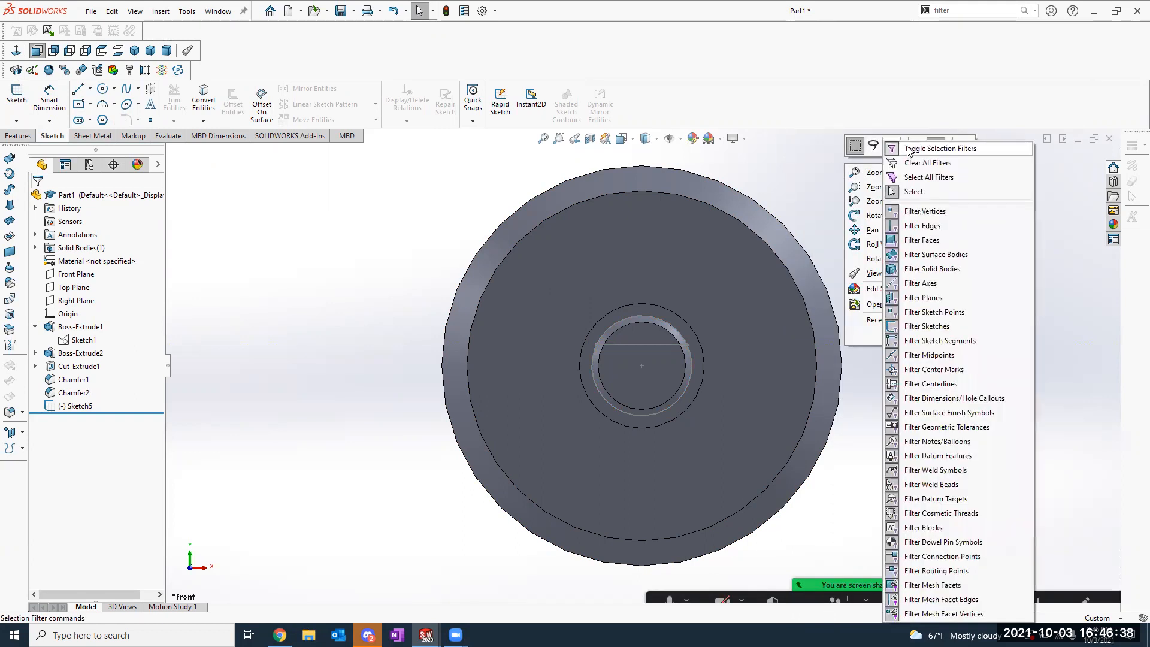
{"action": "left_click", "coordinate": [860, 179]}
{"action": "right_click", "coordinate": [860, 178]}
Step: Reopen Sketch5, the flat's sketch on the shaft's end face, for editing
{"action": "left_click", "coordinate": [110, 395]}
{"action": "left_click", "coordinate": [77, 405]}
{"action": "right_click", "coordinate": [76, 406]}
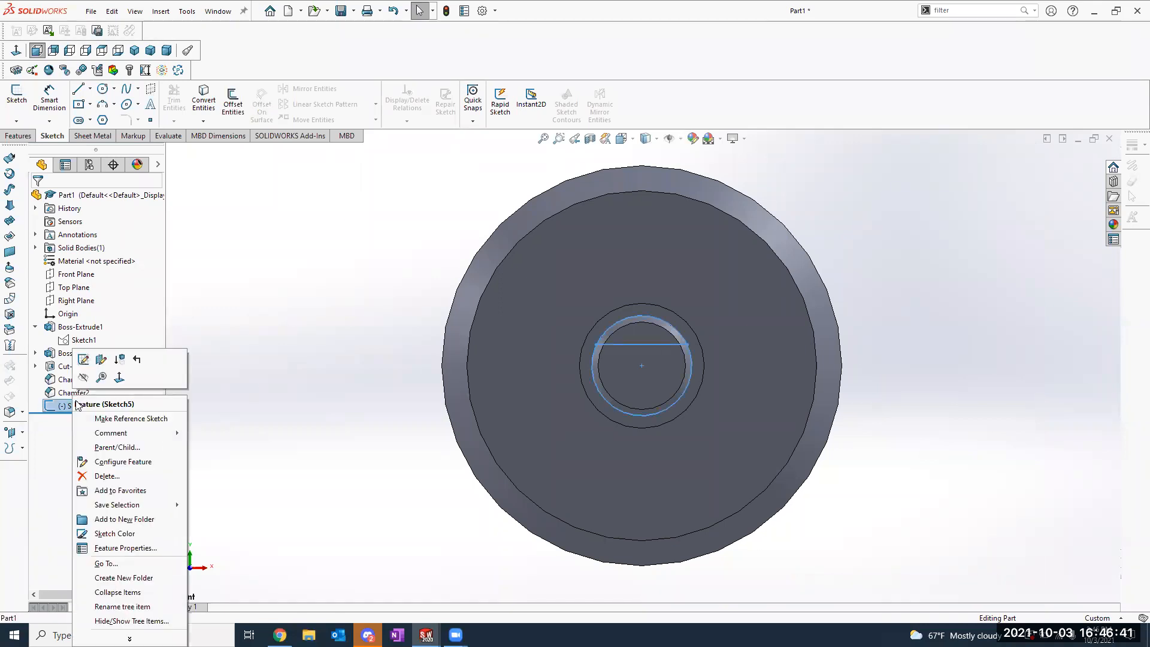
{"action": "left_click", "coordinate": [83, 359]}
Step: Search the commands for "filter" and toggle the selection filters off
{"action": "right_click", "coordinate": [928, 303]}
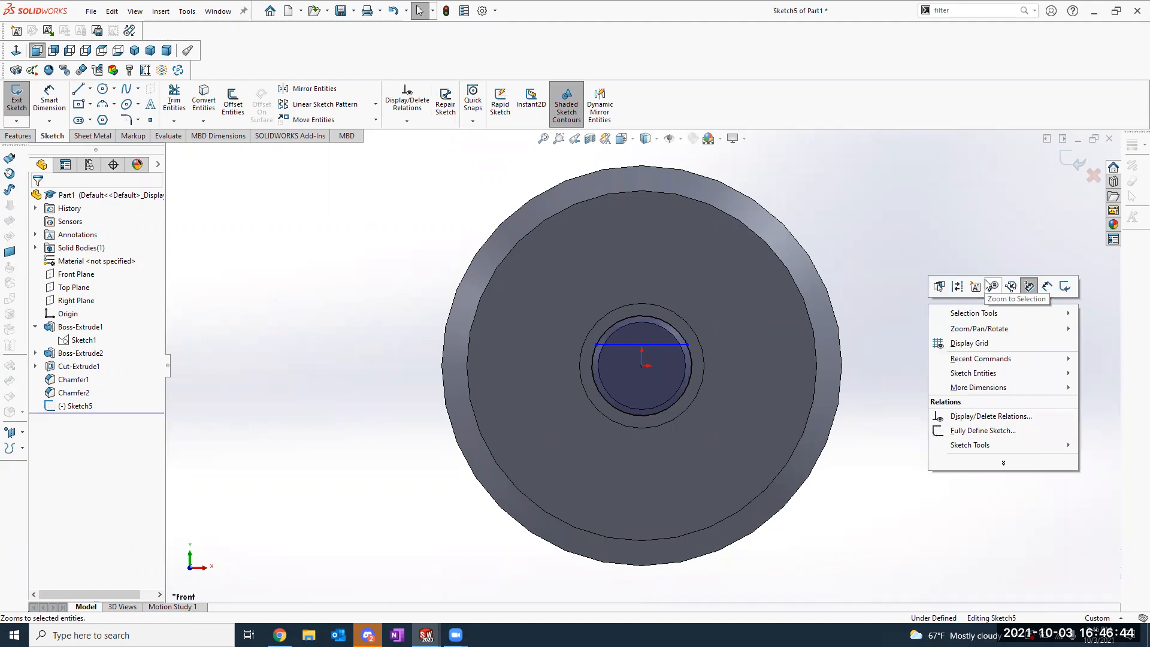
{"action": "left_click", "coordinate": [985, 243]}
{"action": "left_click", "coordinate": [968, 10]}
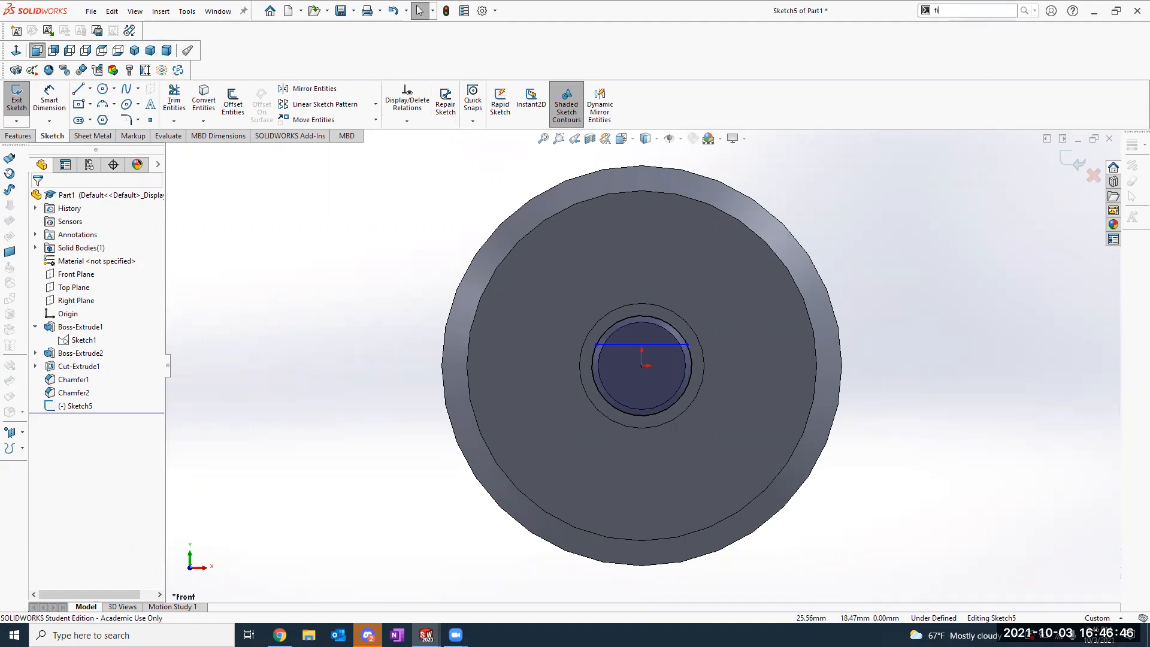
{"action": "left_click", "coordinate": [968, 24]}
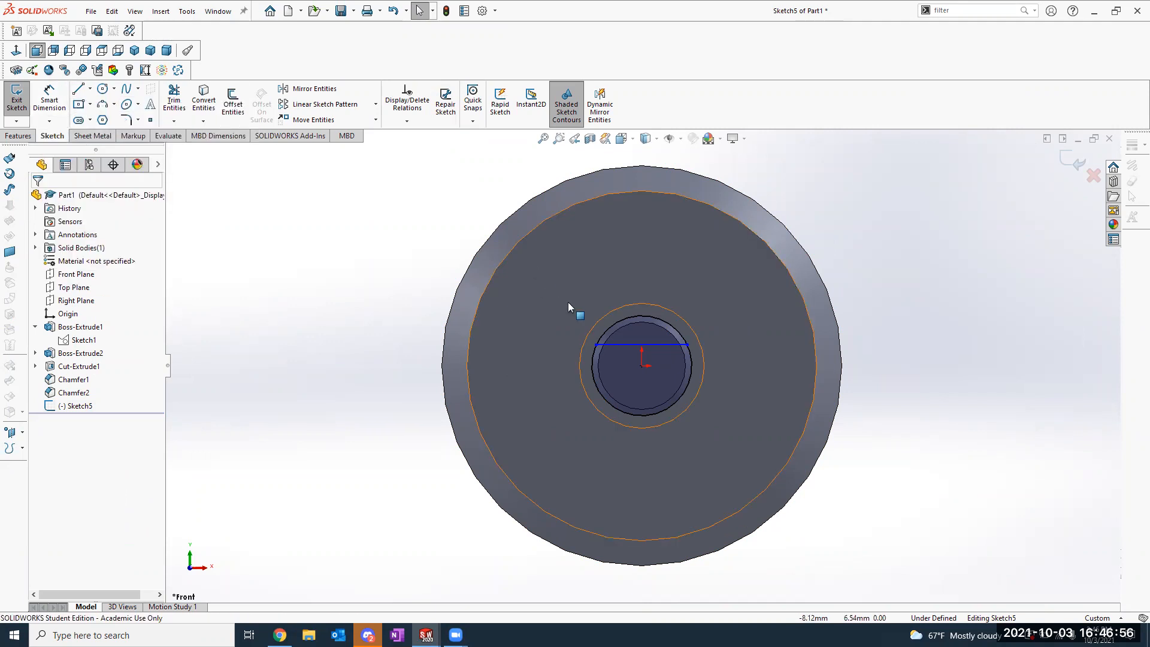
Step: Shift the horizontal line up and down within the shaft circle, leaving it about 6.9 mm long above the centre
{"action": "left_click_drag", "start_coordinate": [658, 348], "coordinate": [657, 329]}
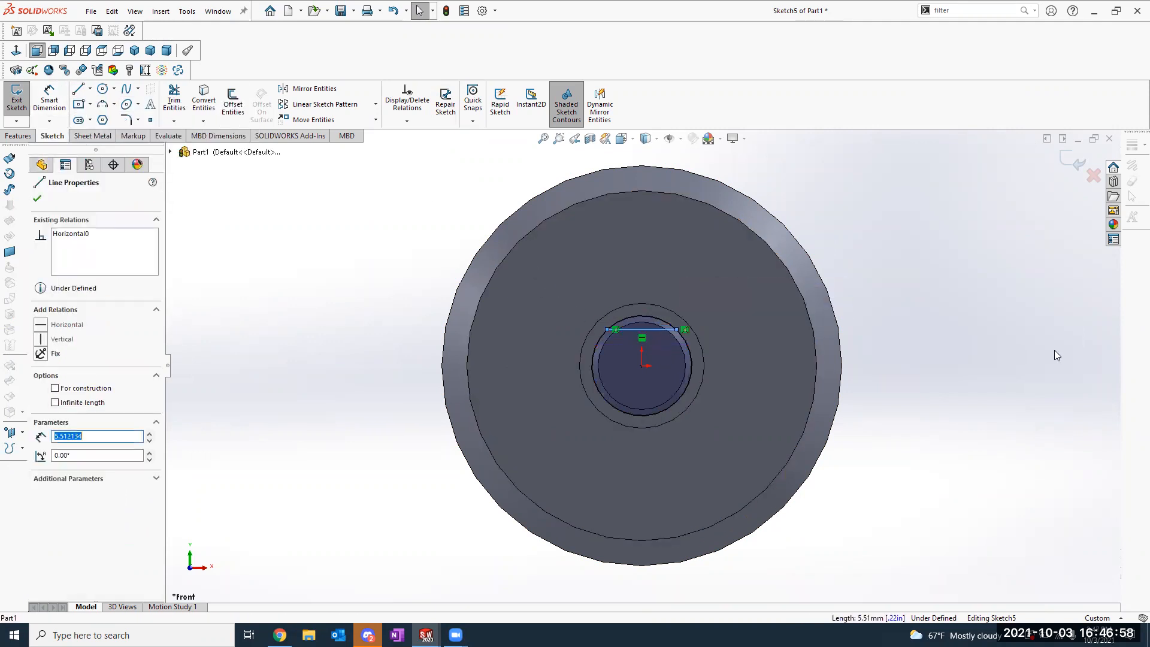
{"action": "left_click", "coordinate": [867, 329]}
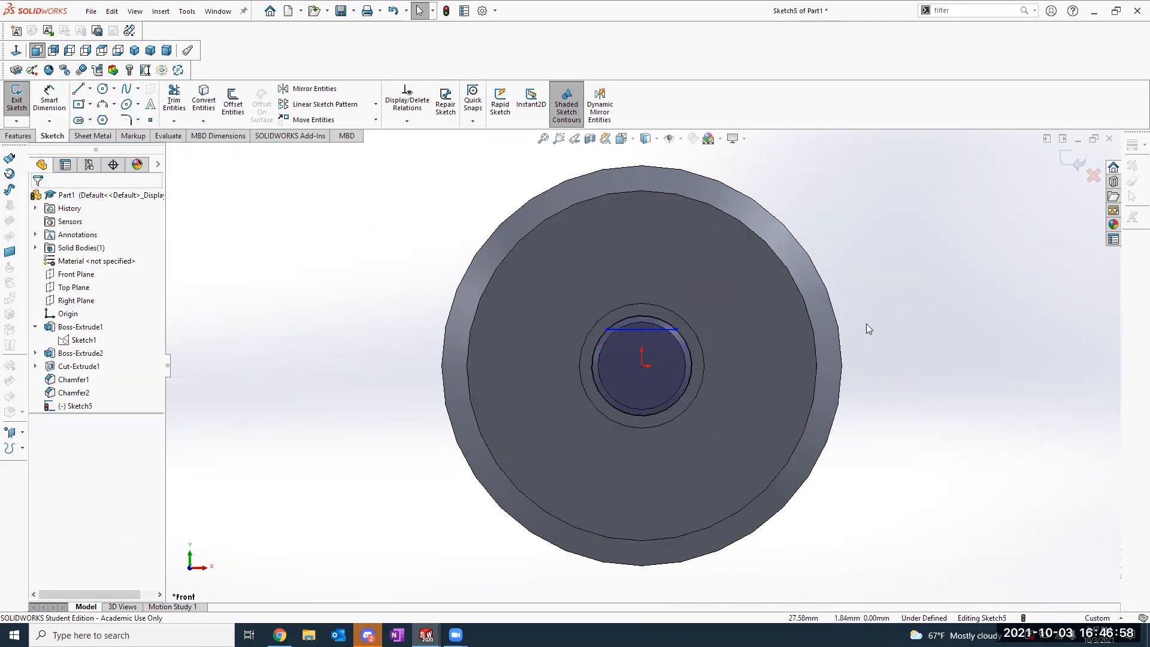
{"action": "left_click", "coordinate": [662, 330]}
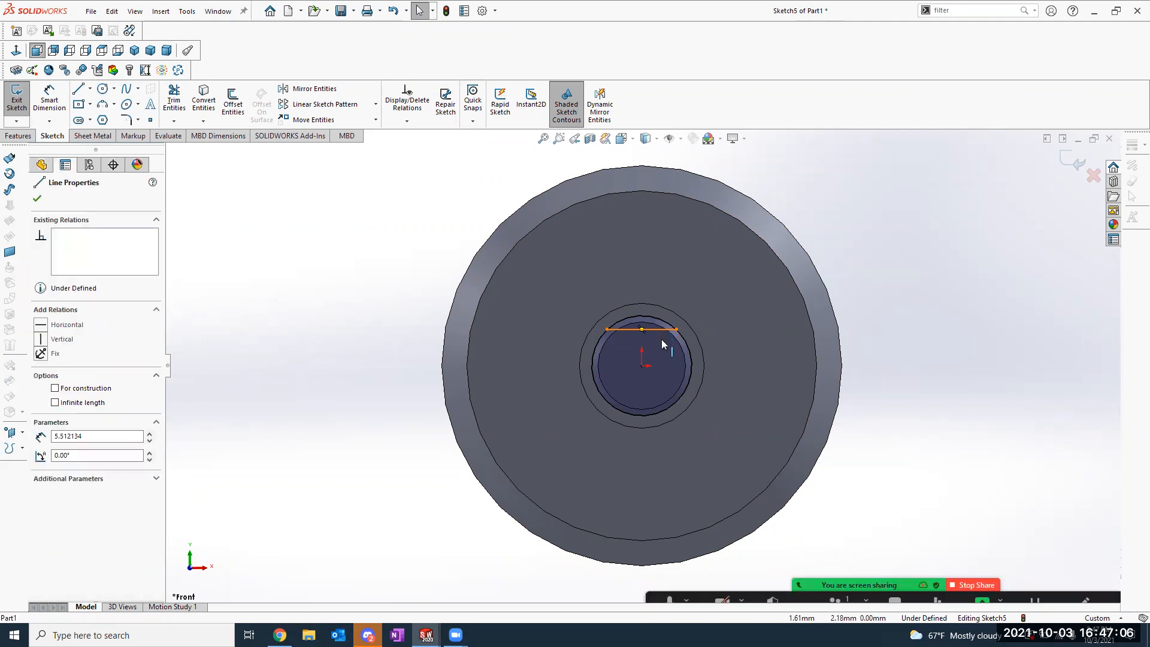
{"action": "left_click_drag", "start_coordinate": [661, 333], "coordinate": [662, 341]}
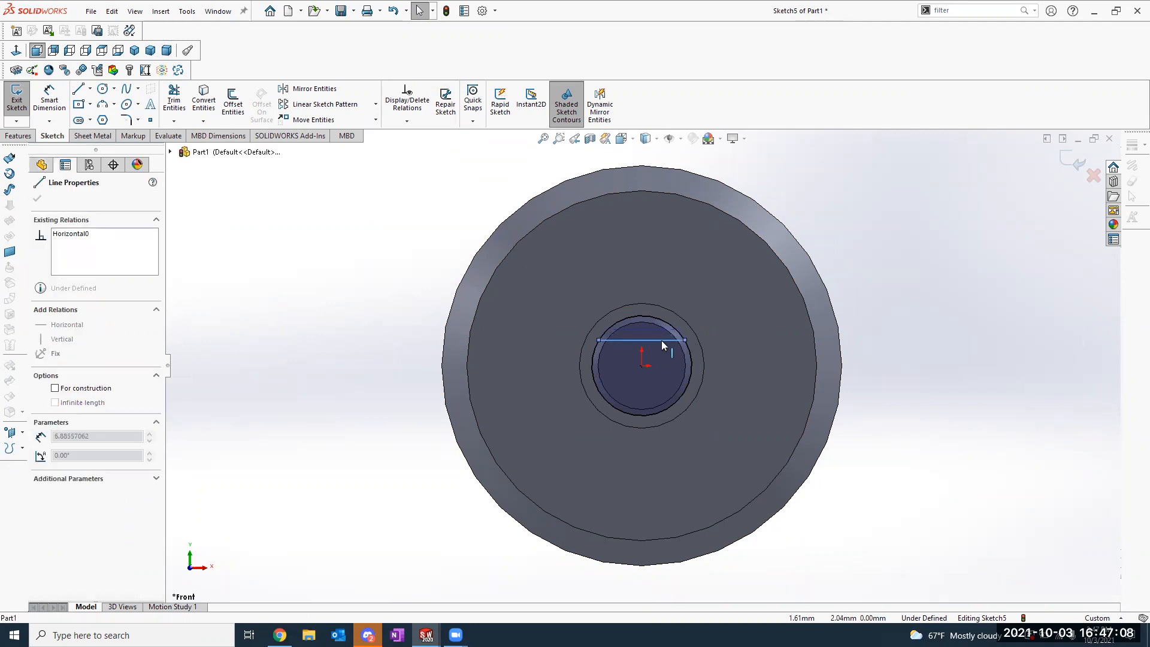
{"action": "left_click", "coordinate": [928, 366]}
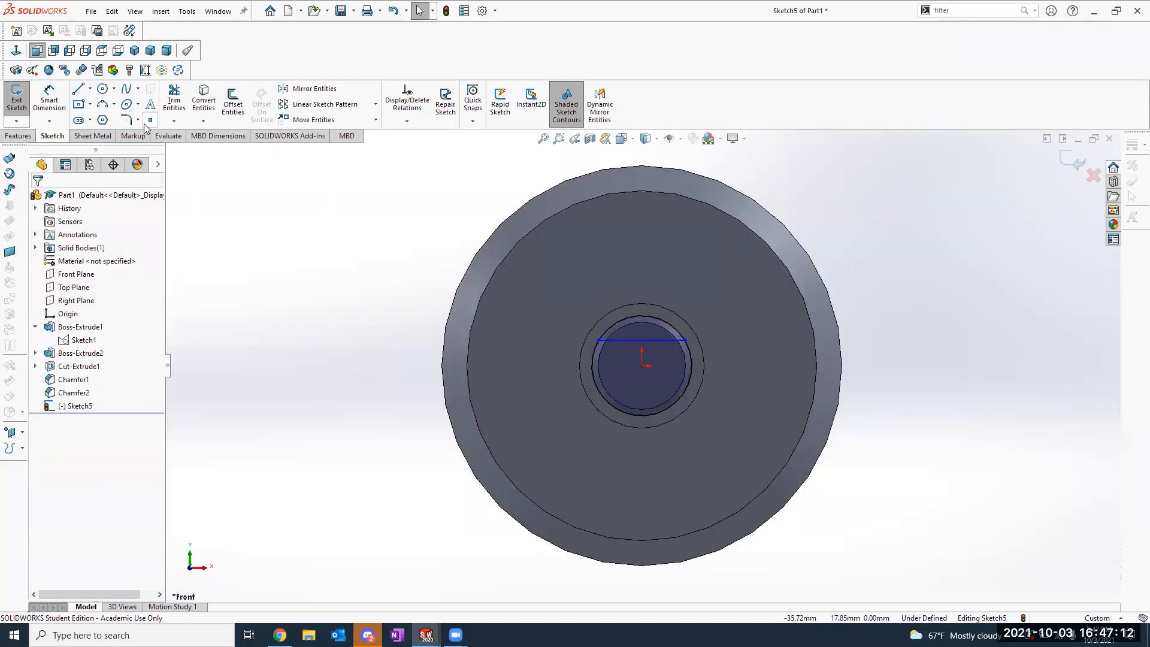
Step: Place a sketch point on the top quadrant of the shaft's 8 mm circle
{"action": "left_click", "coordinate": [150, 120]}
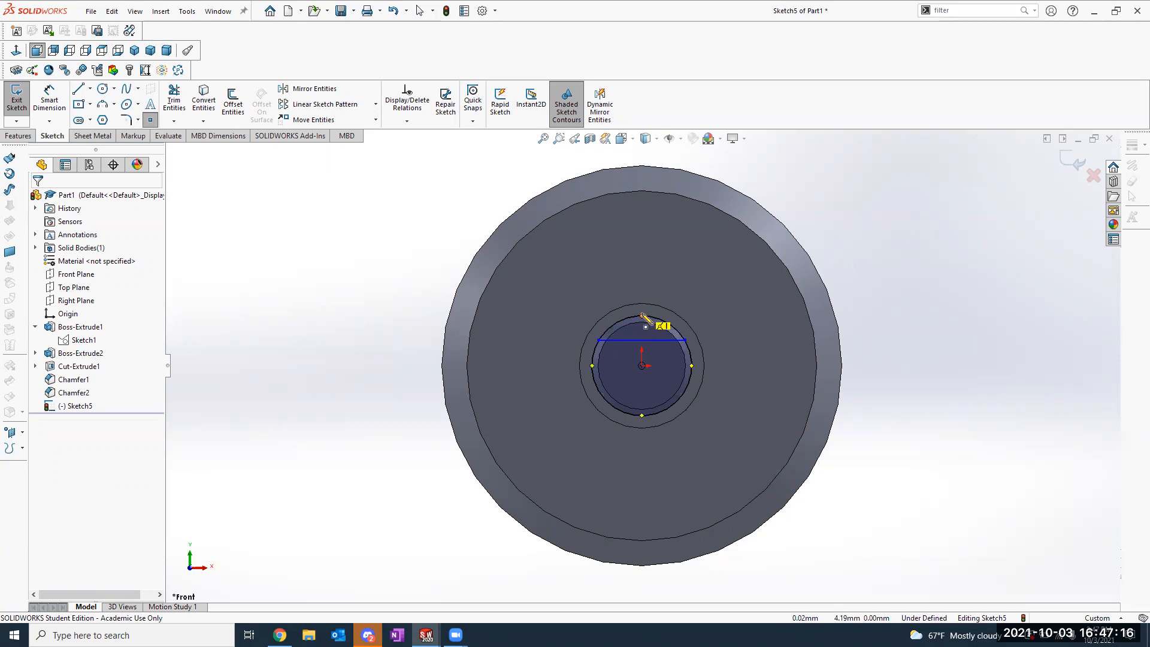
{"action": "left_click", "coordinate": [641, 316]}
{"action": "key", "text": "Escape"}
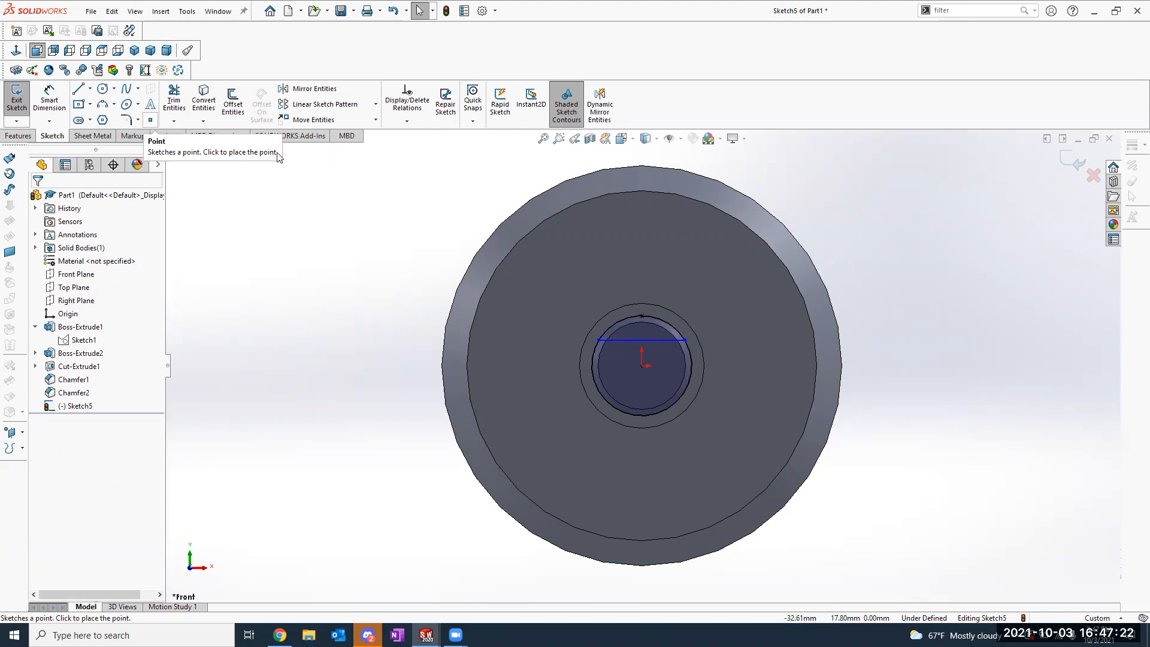
{"action": "left_click", "coordinate": [151, 120]}
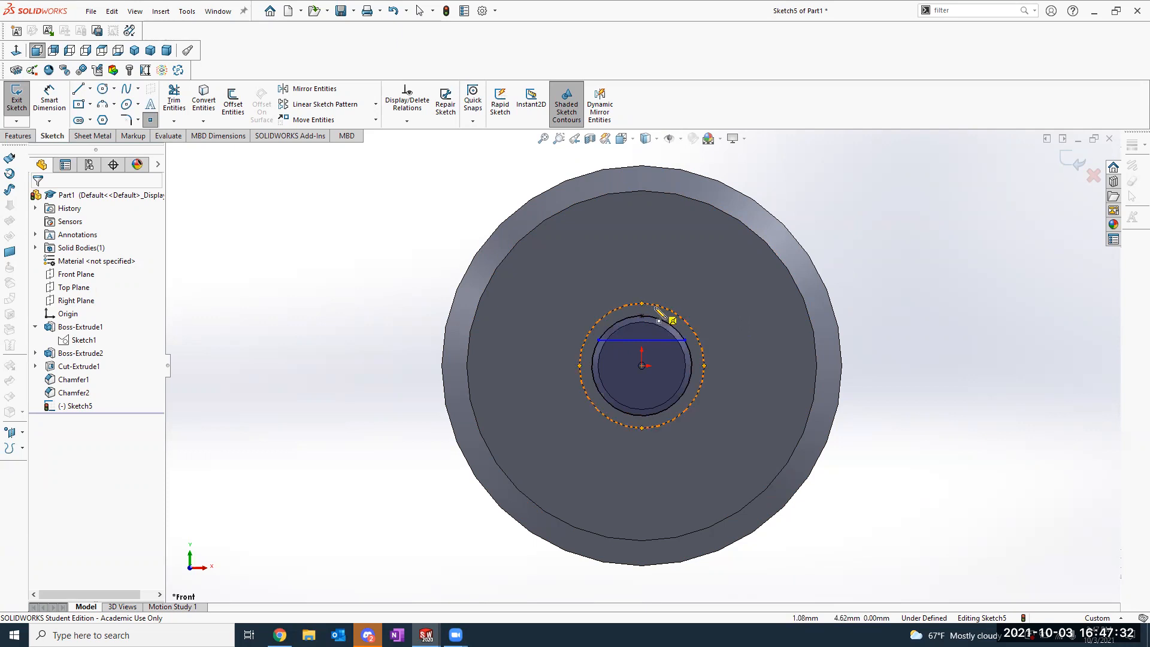
{"action": "key", "text": "Escape"}
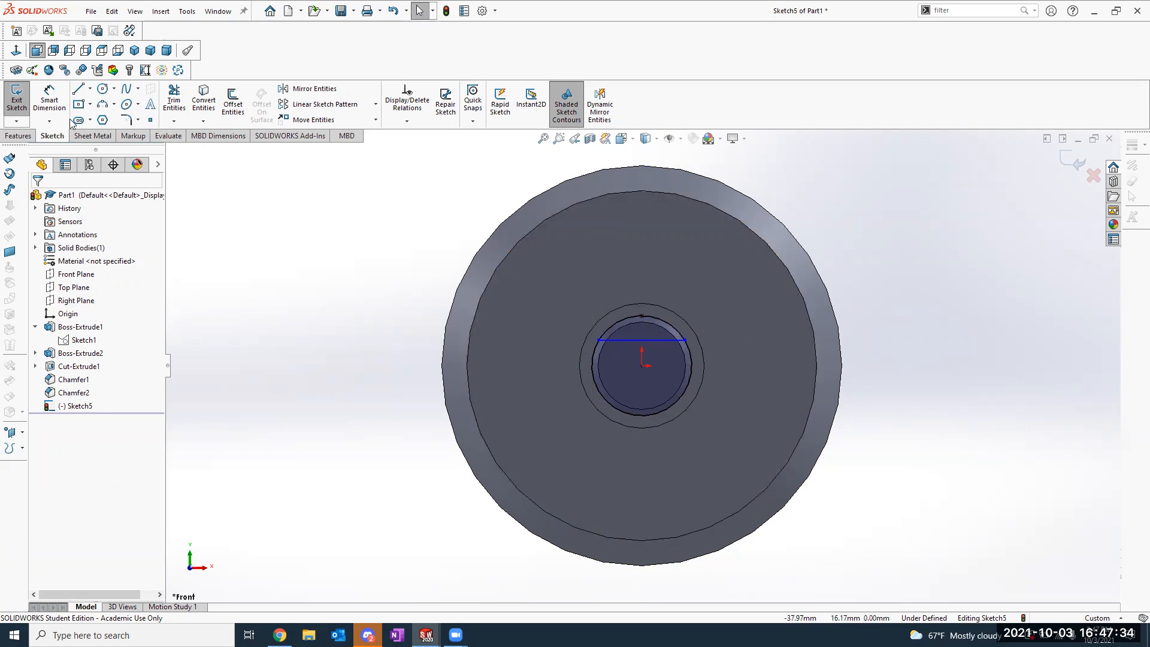
Step: Dimension the vertical distance between the circle's top point and the horizontal line as 1 mm
{"action": "left_click", "coordinate": [52, 113]}
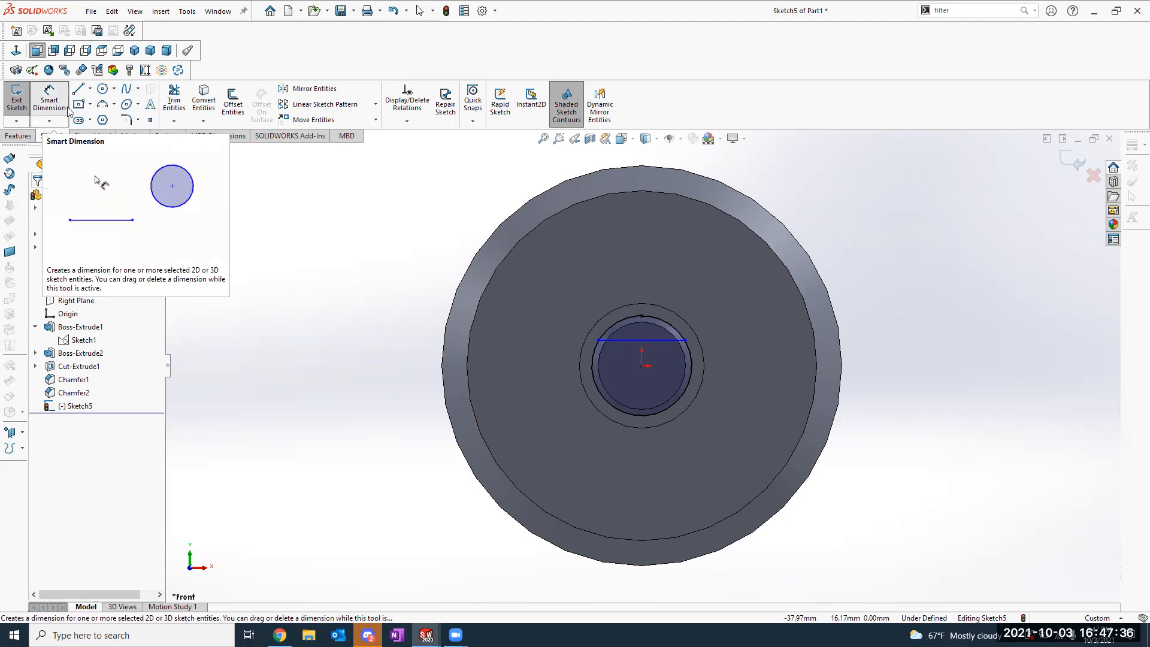
{"action": "left_click", "coordinate": [642, 317]}
{"action": "left_click", "coordinate": [685, 340]}
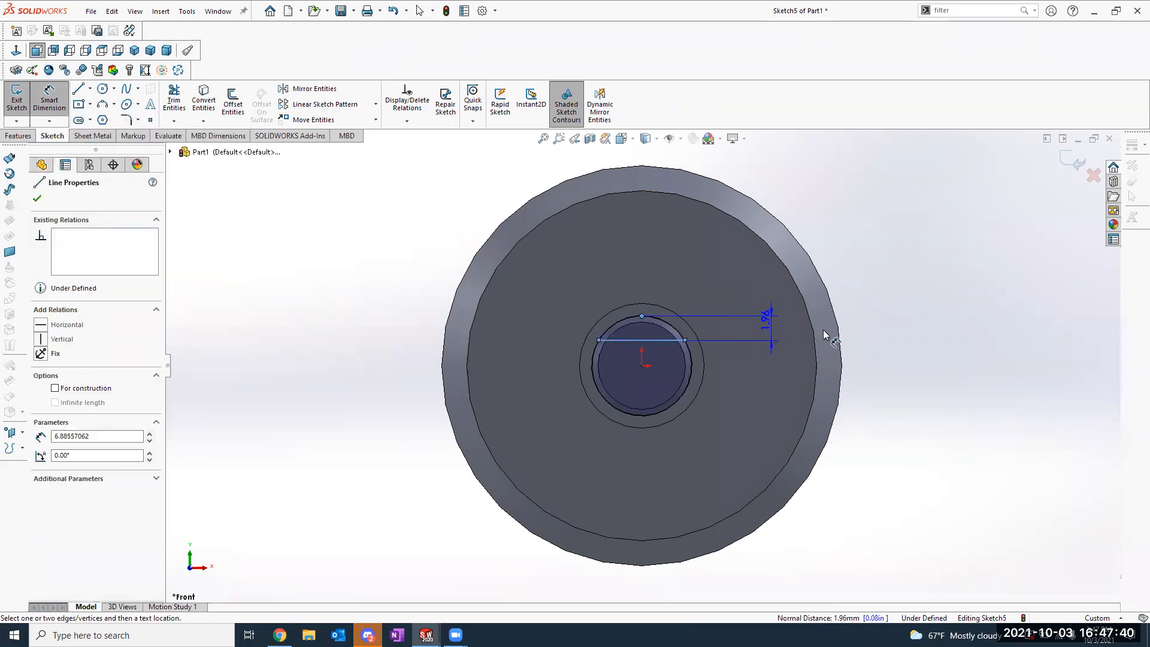
{"action": "left_click", "coordinate": [847, 329]}
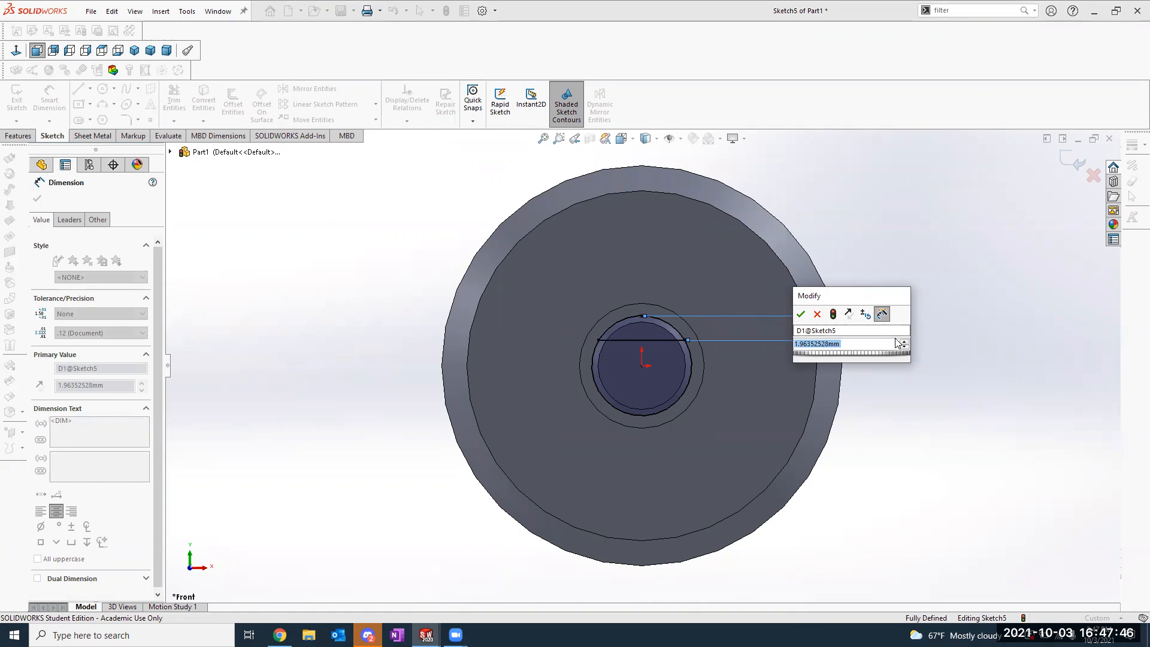
{"action": "type", "text": "1"}
{"action": "key", "text": "Return"}
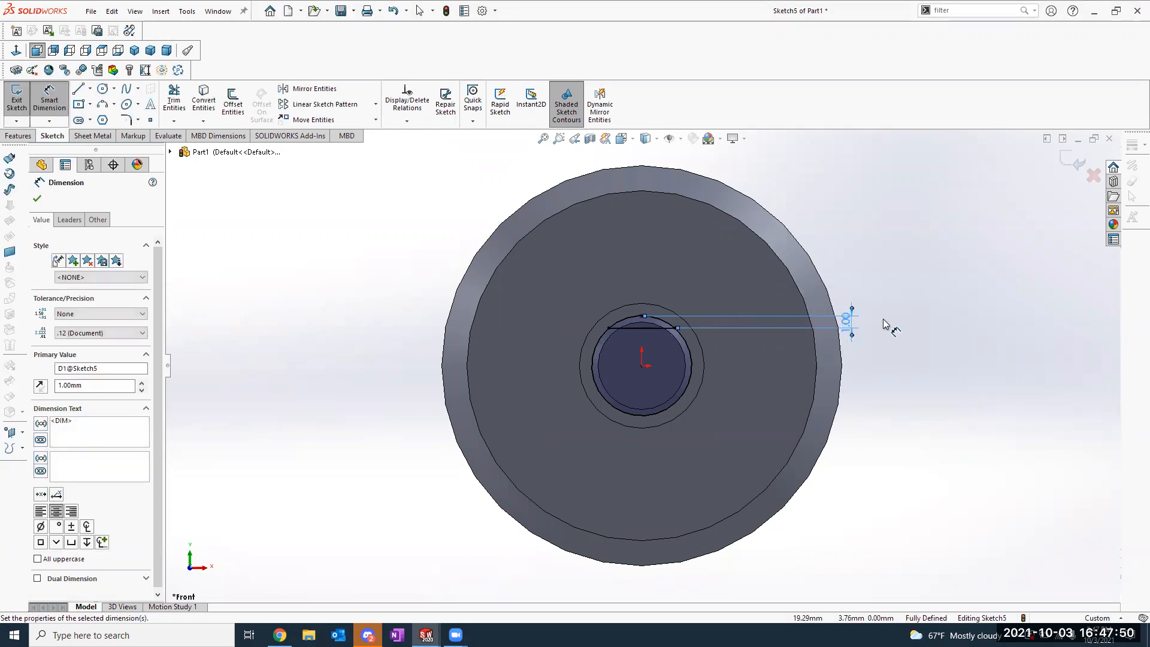
{"action": "key", "text": "Escape"}
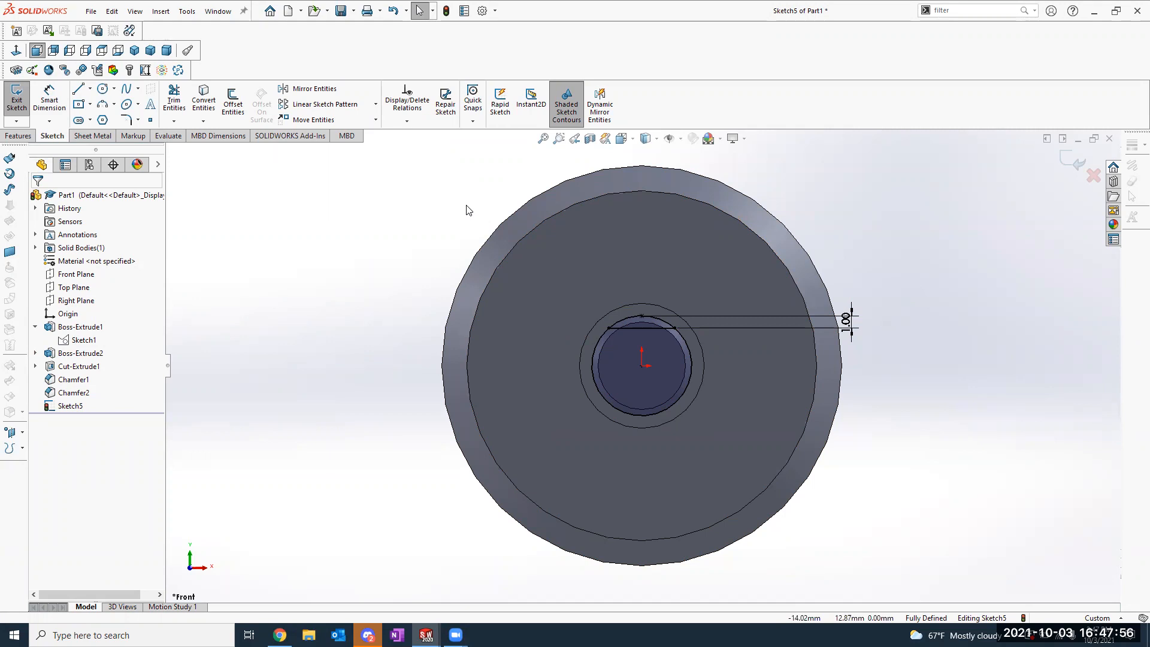
Step: Power trim the circle's arc below the horizontal line, leaving the top segment as the flat's profile, and exit the sketch
{"action": "left_click", "coordinate": [177, 94]}
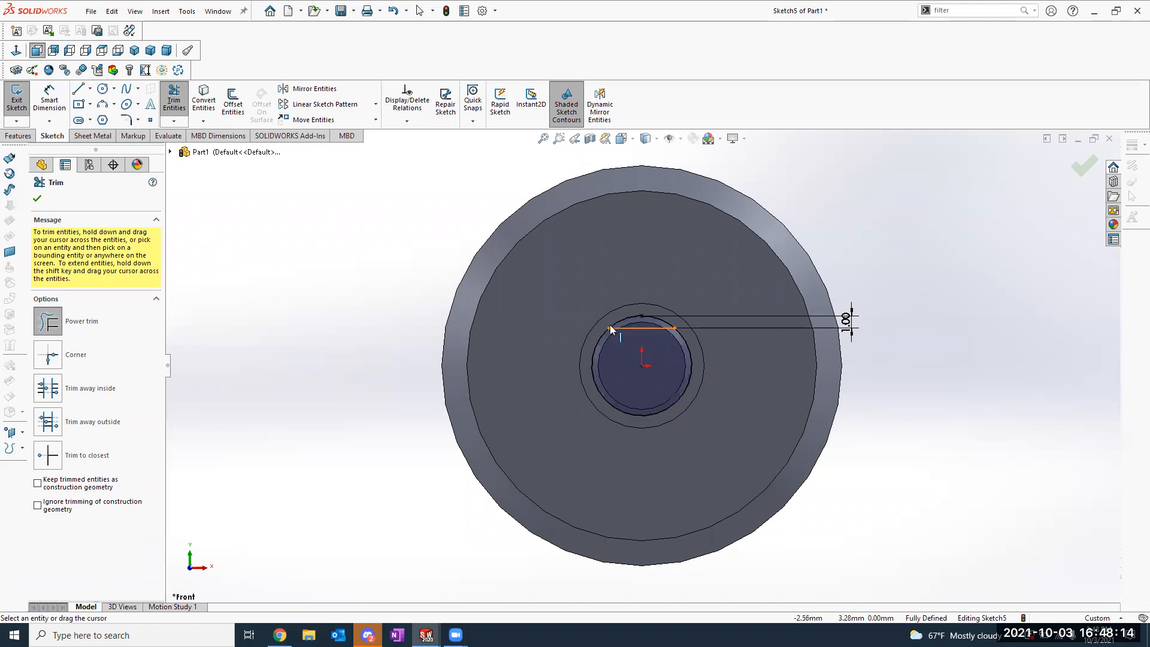
{"action": "key", "text": "Escape"}
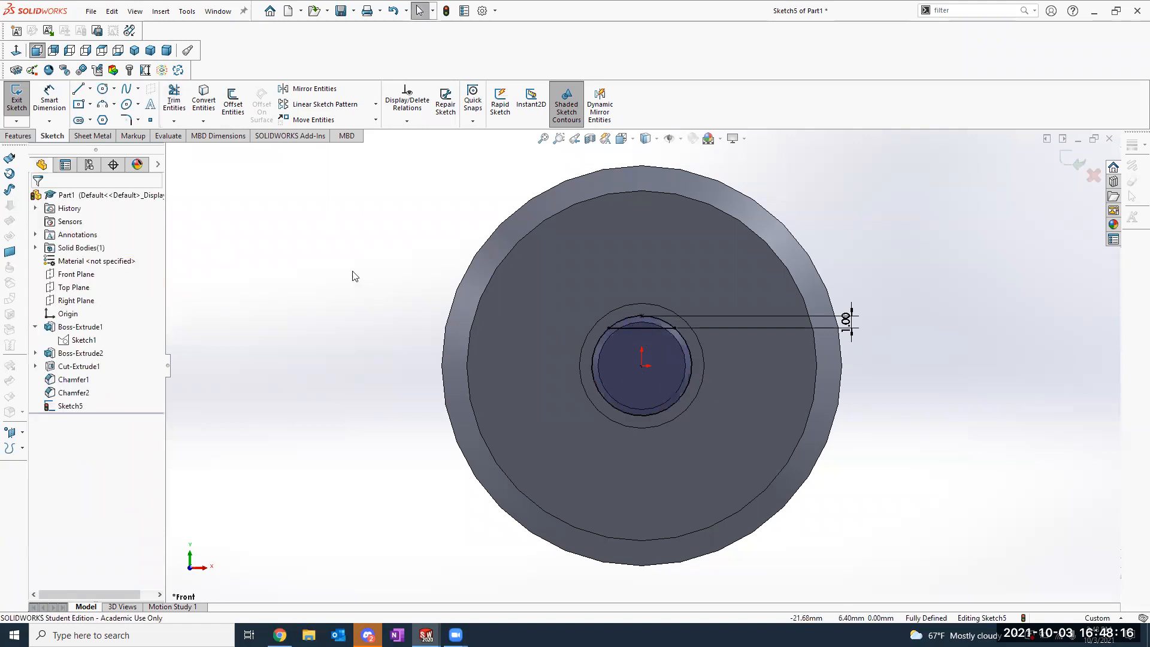
{"action": "left_click", "coordinate": [175, 107]}
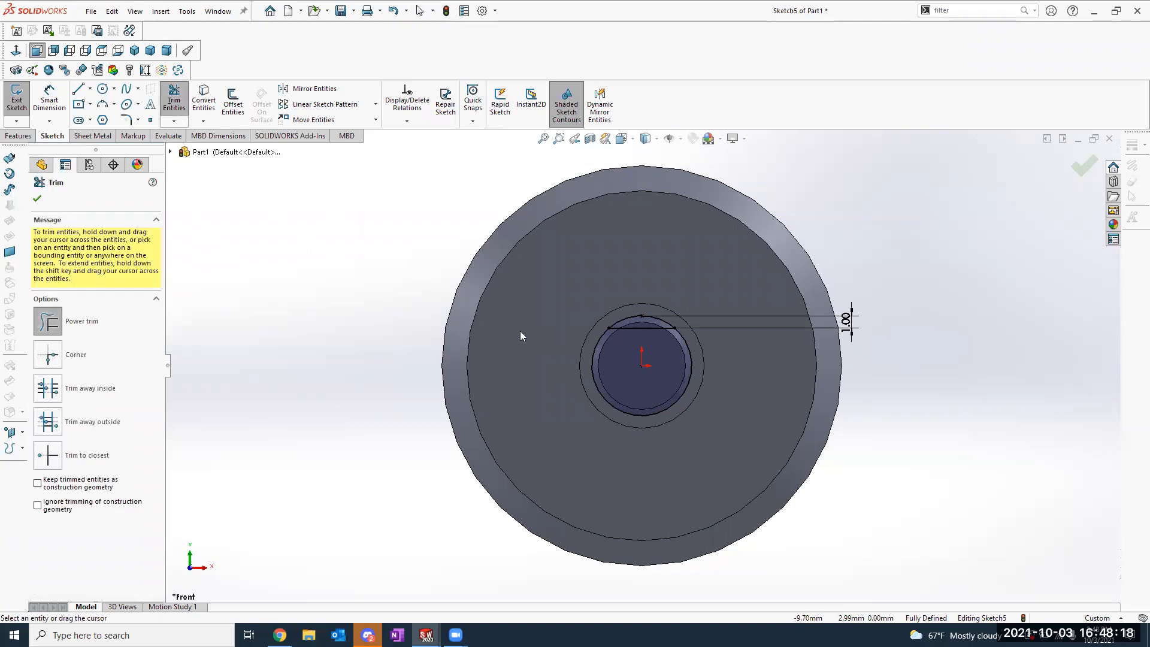
{"action": "left_click_drag", "start_coordinate": [519, 390], "coordinate": [794, 384]}
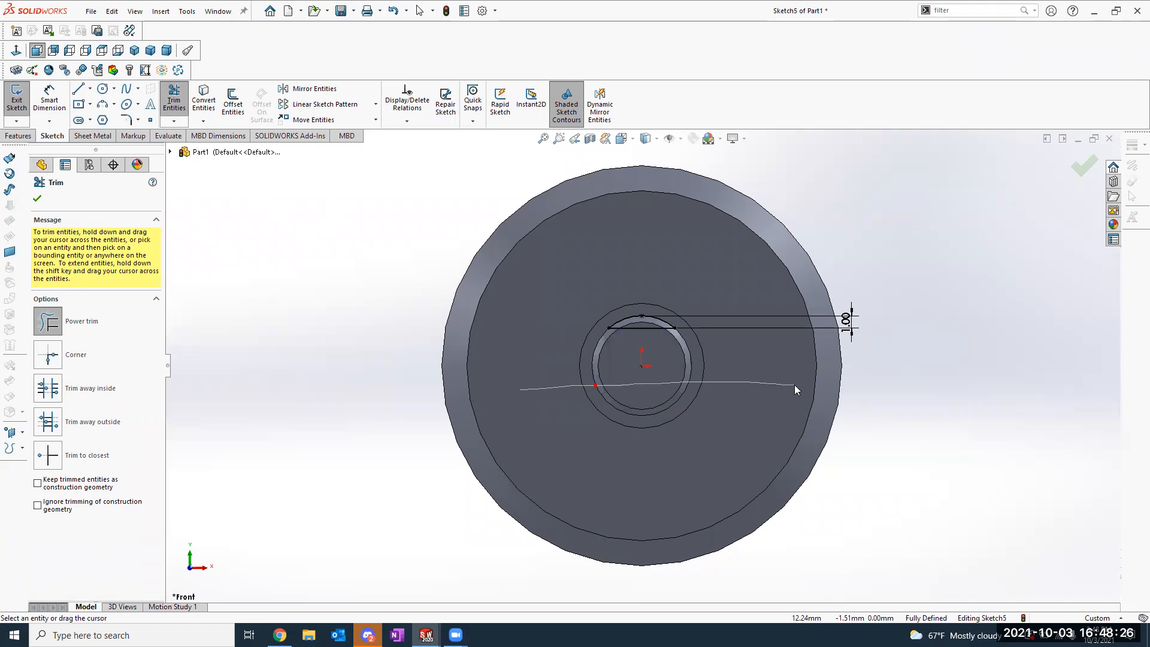
{"action": "left_click_drag", "start_coordinate": [795, 384], "coordinate": [794, 384]}
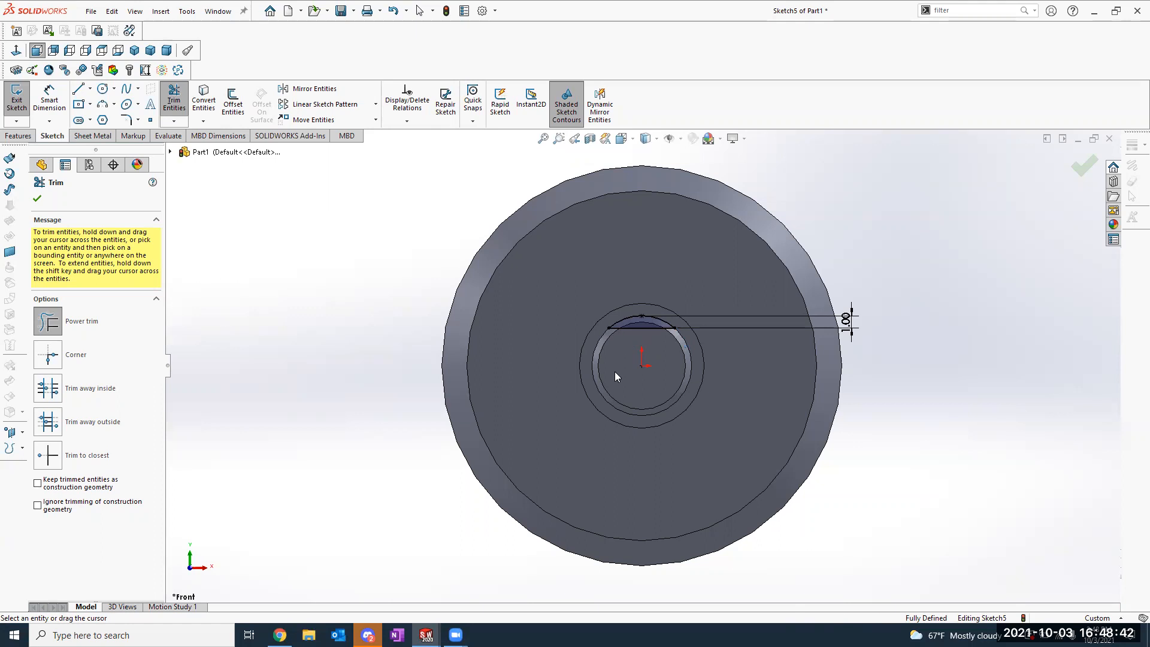
{"action": "key", "text": "Escape"}
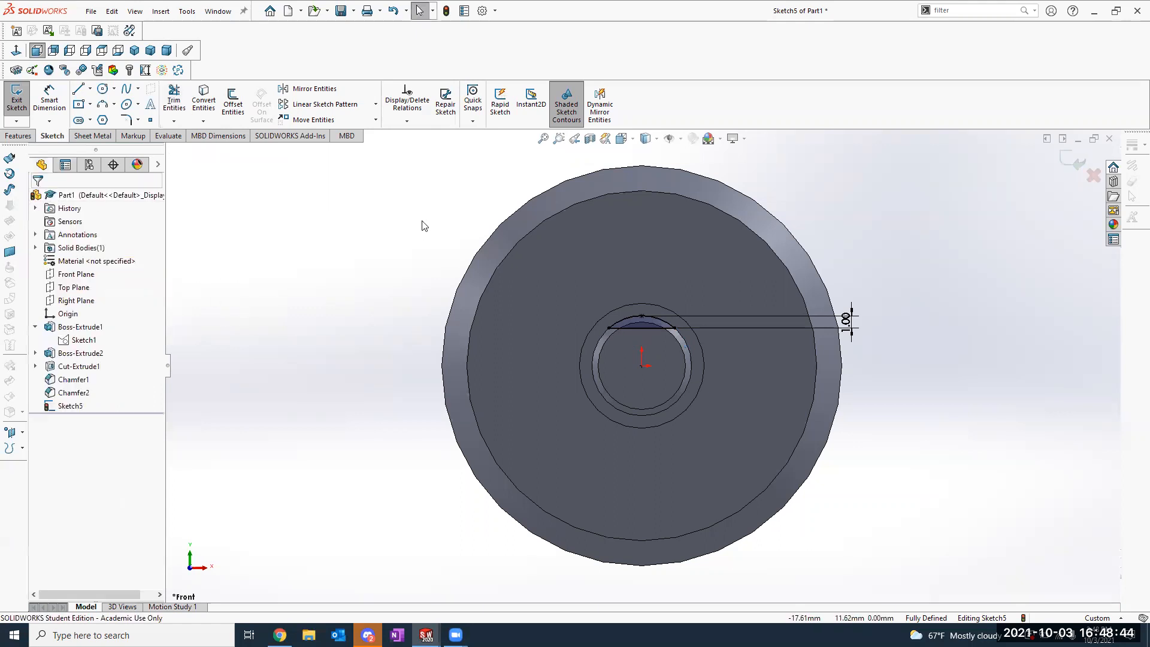
{"action": "left_click", "coordinate": [16, 100]}
{"action": "middle_click_drag", "start_coordinate": [401, 204], "coordinate": [374, 237]}
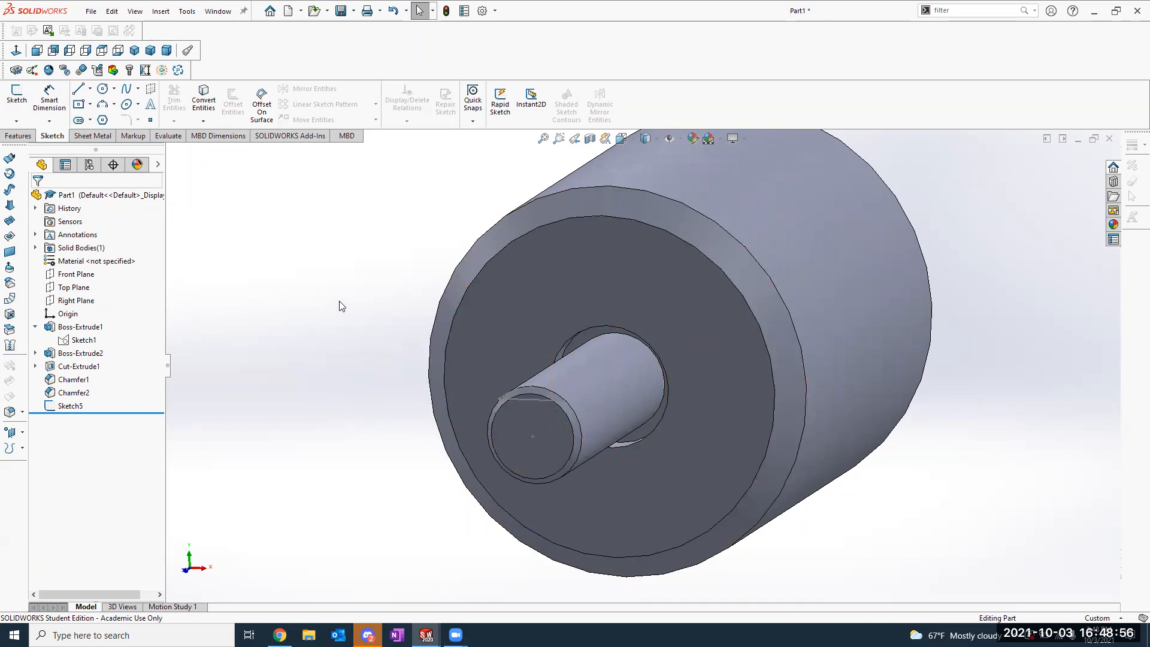
Step: Switch to the Motor Drawing slide to check the dimensions of the shaft's flat, and return to the SOLIDWORKS part
{"action": "key", "text": "alt+Tab"}
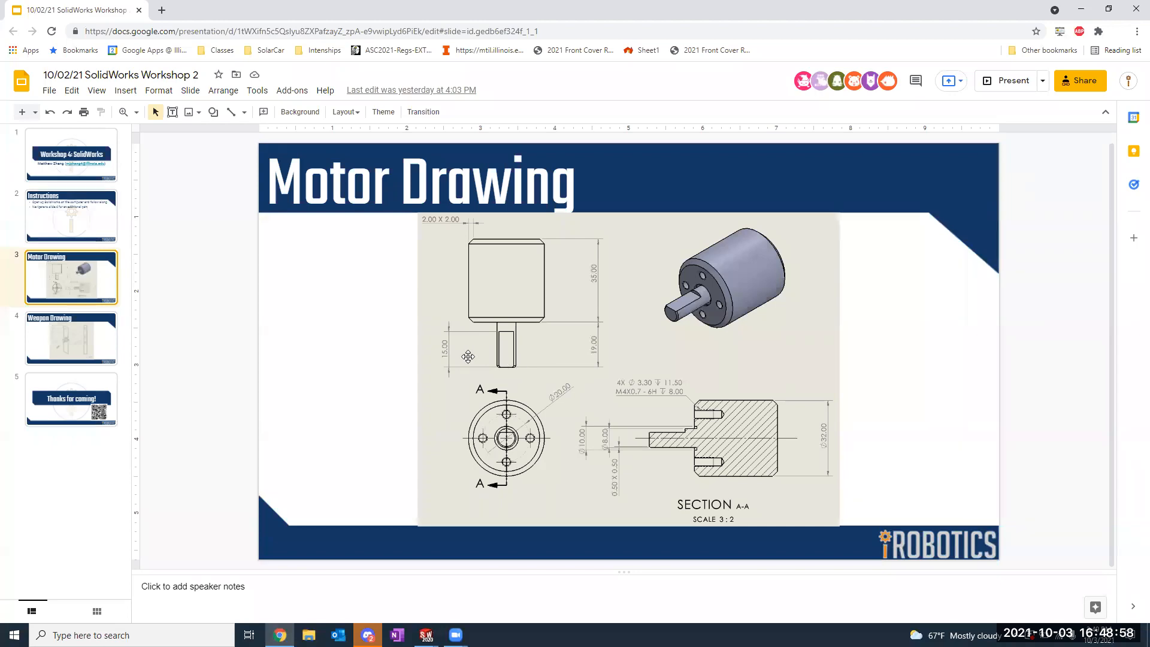
{"action": "key", "text": "alt+Tab"}
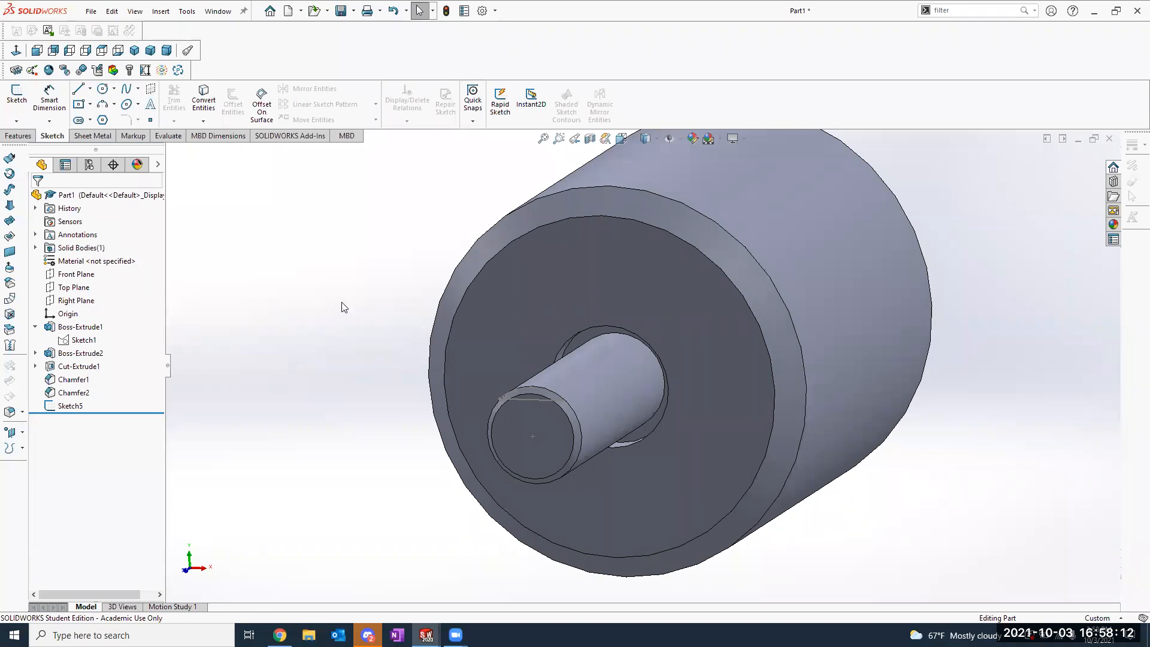
{"action": "scroll", "coordinate": [379, 285], "scroll_direction": "up", "scroll_amount": 2}
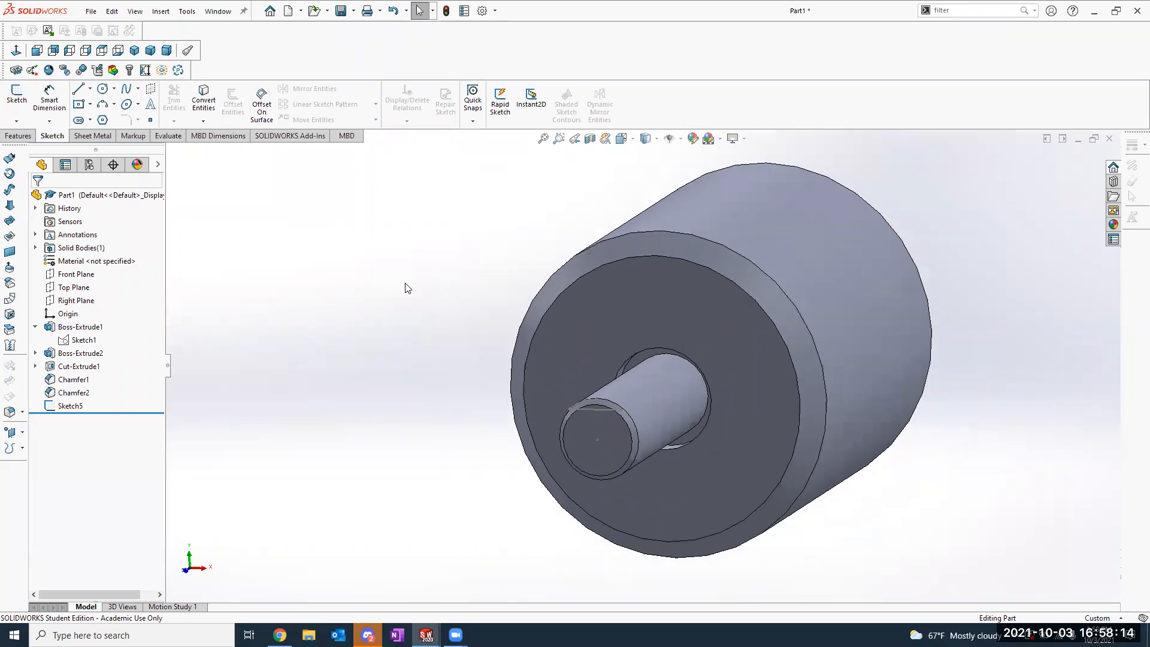
Step: Switch to the workshop presentation and display the closing "Thanks for coming!" slide
{"action": "scroll", "coordinate": [405, 292], "scroll_direction": "down", "scroll_amount": 2}
{"action": "key", "text": "alt+Tab"}
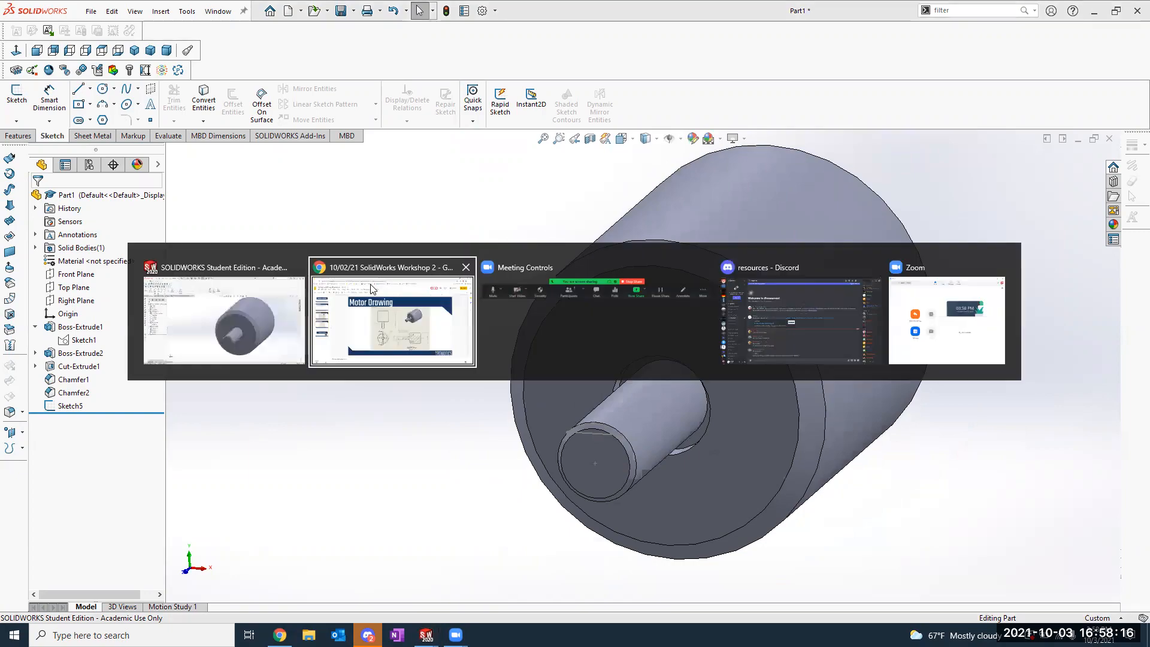
{"action": "left_click", "coordinate": [69, 397]}
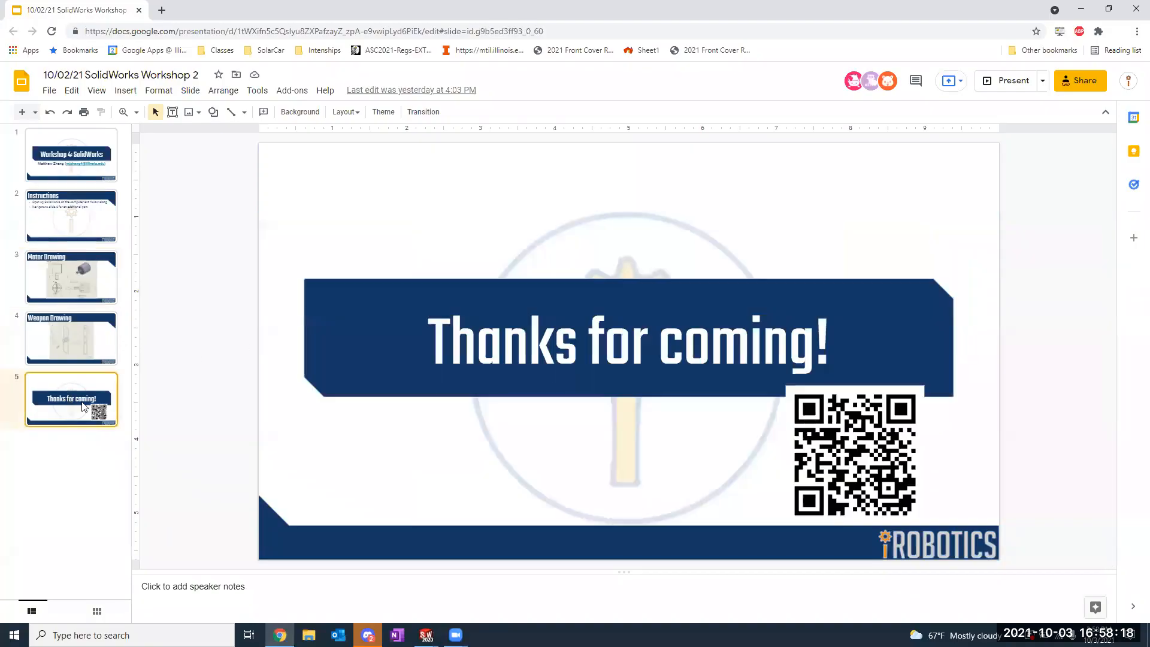
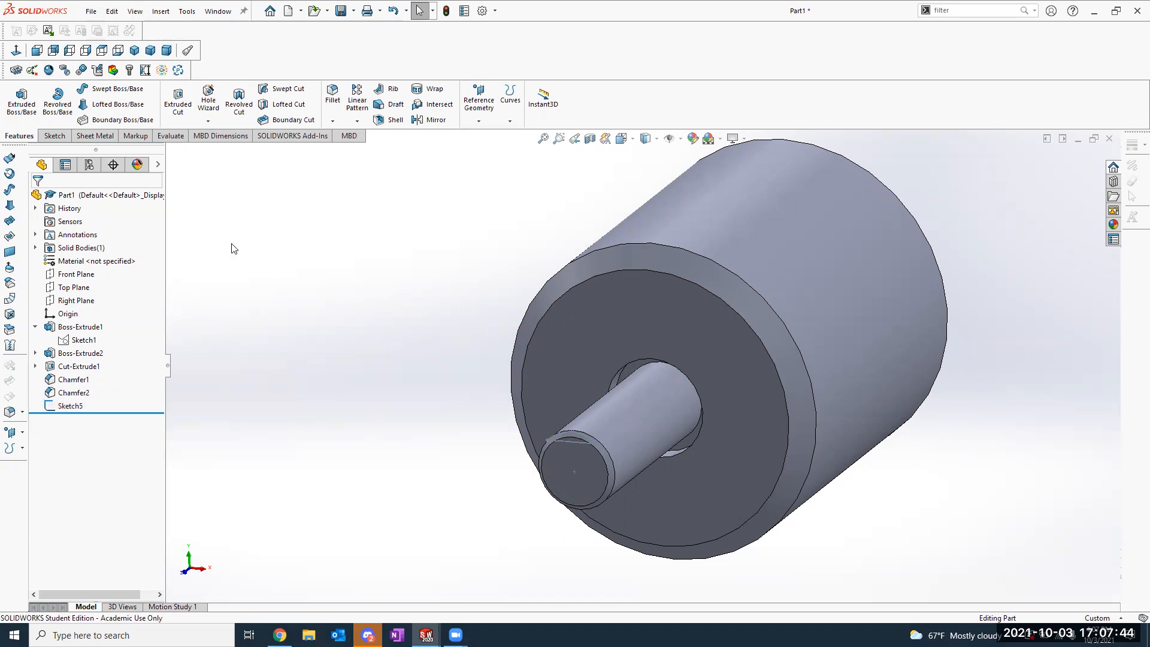
Step: Start an extruded cut from the shaft flat's sketch, replacing the whole-sketch contour with the two regions inside the top segment
{"action": "left_click", "coordinate": [177, 99]}
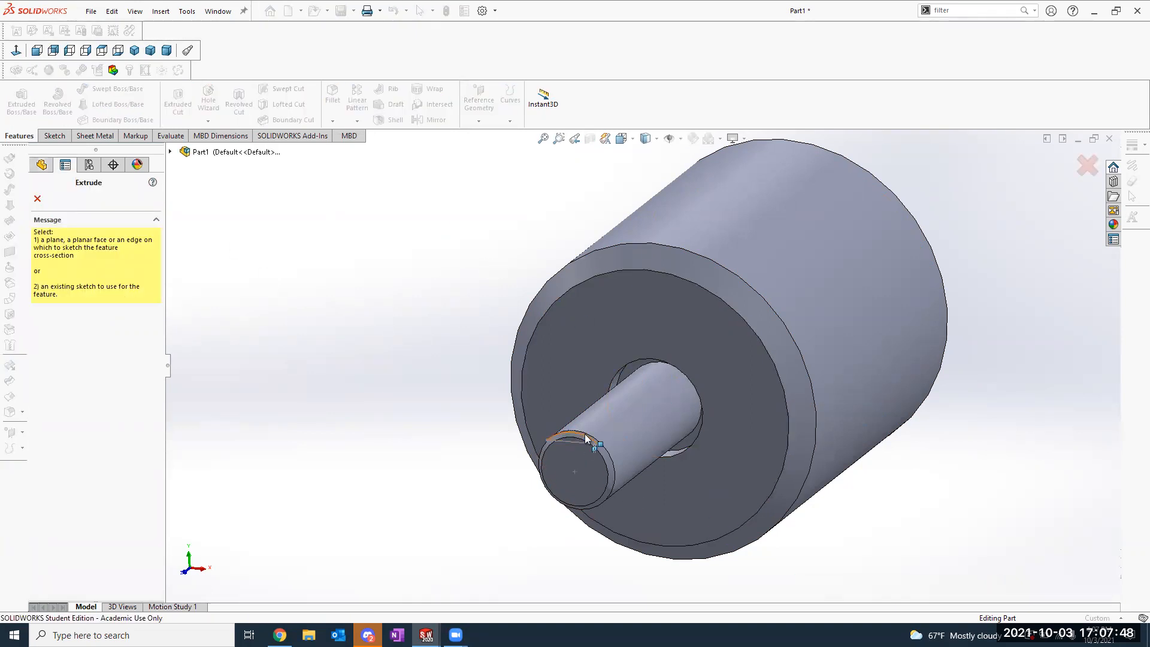
{"action": "key", "text": "Escape"}
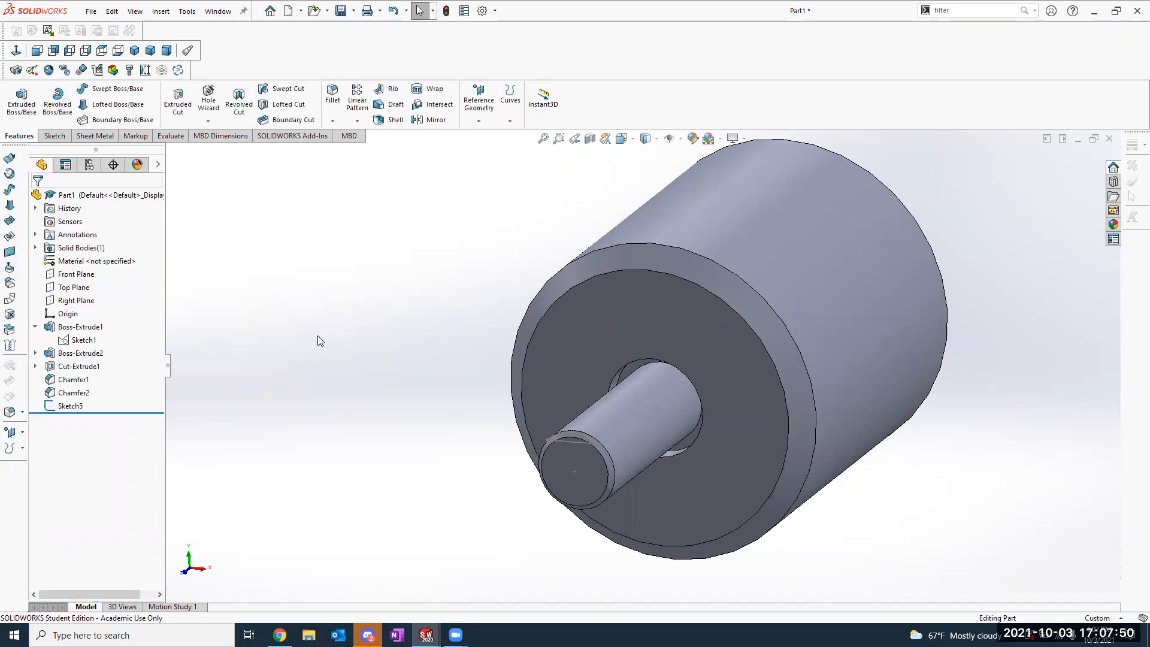
{"action": "left_click", "coordinate": [67, 407]}
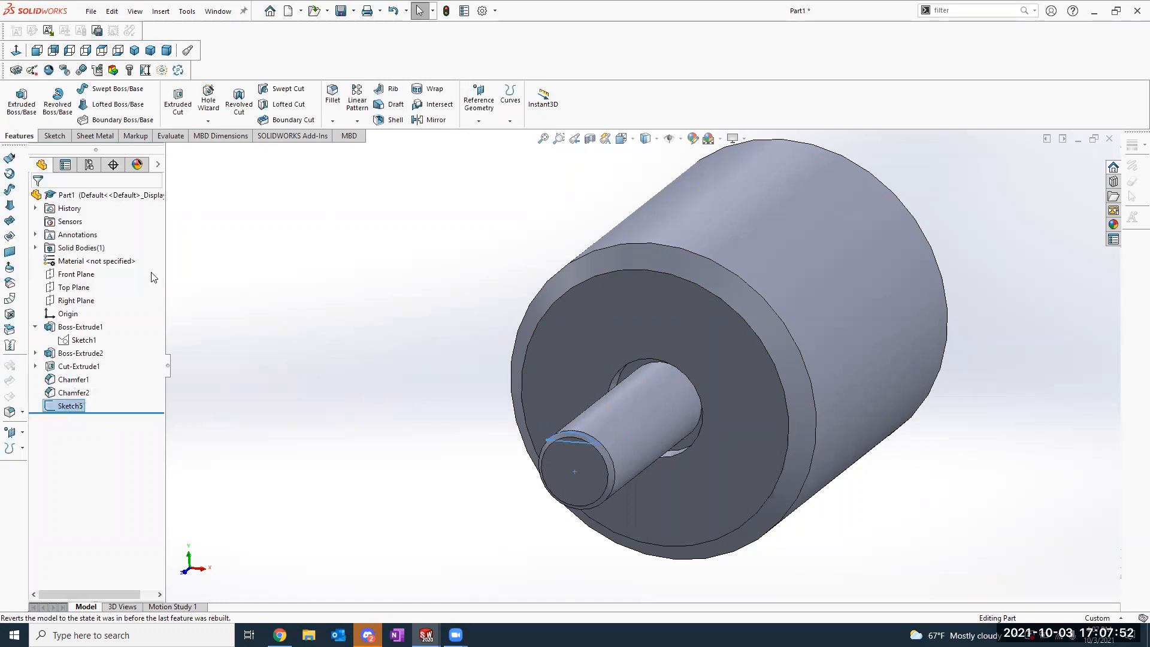
{"action": "left_click", "coordinate": [178, 106]}
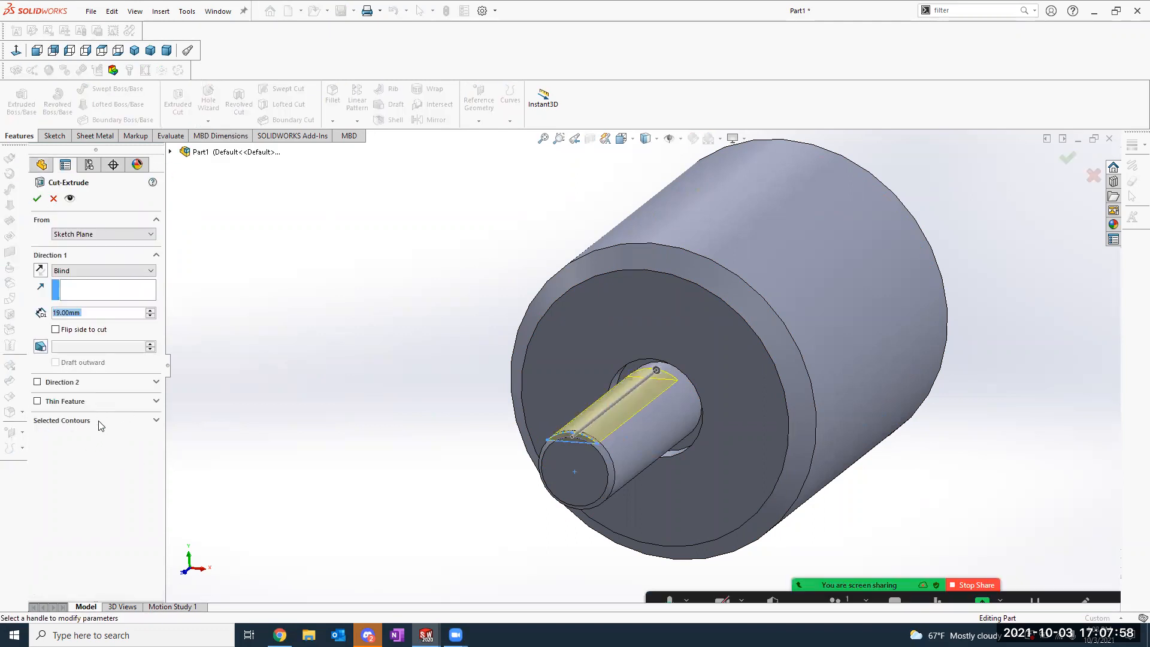
{"action": "left_click", "coordinate": [100, 422]}
{"action": "left_click", "coordinate": [113, 436]}
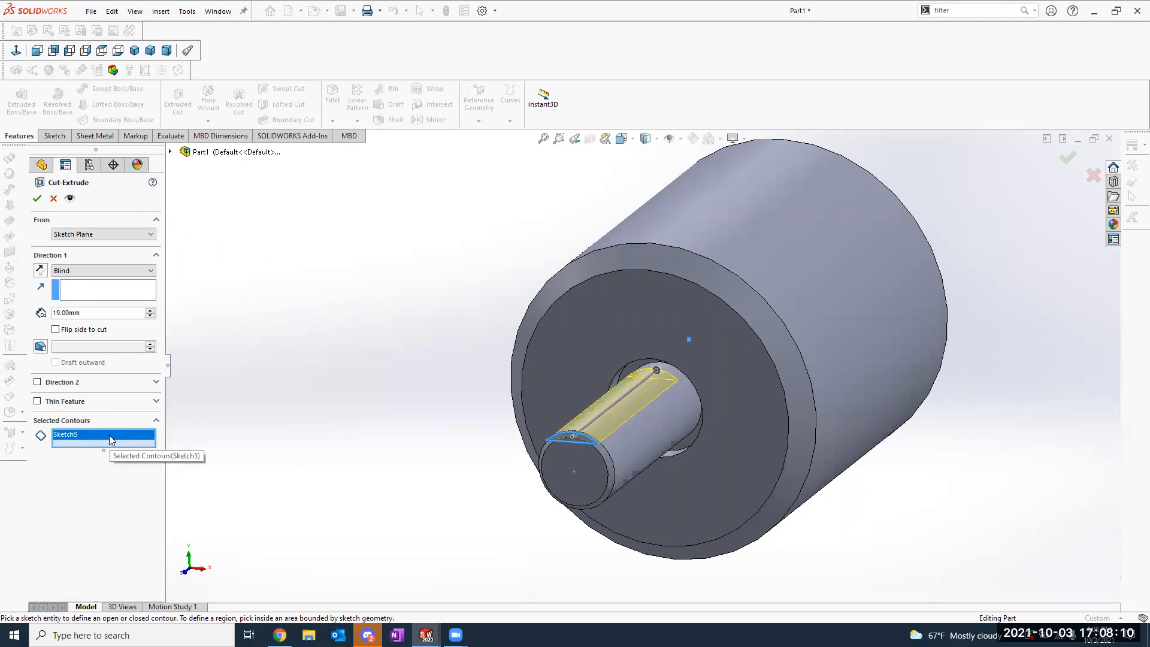
{"action": "right_click", "coordinate": [110, 439]}
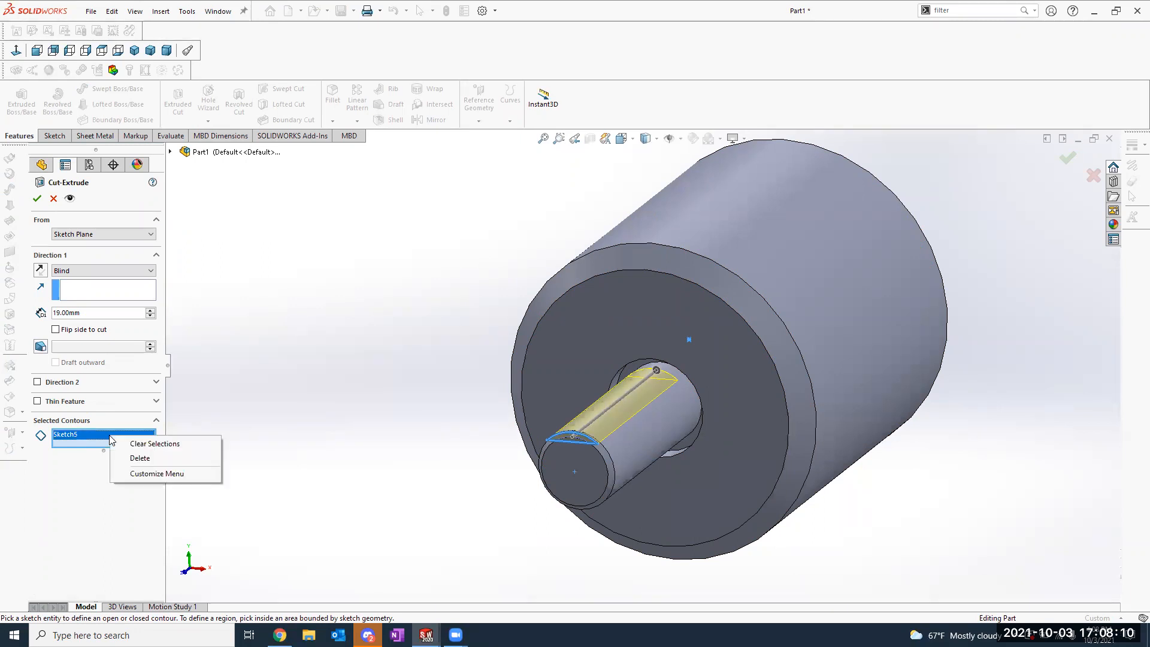
{"action": "left_click", "coordinate": [149, 464]}
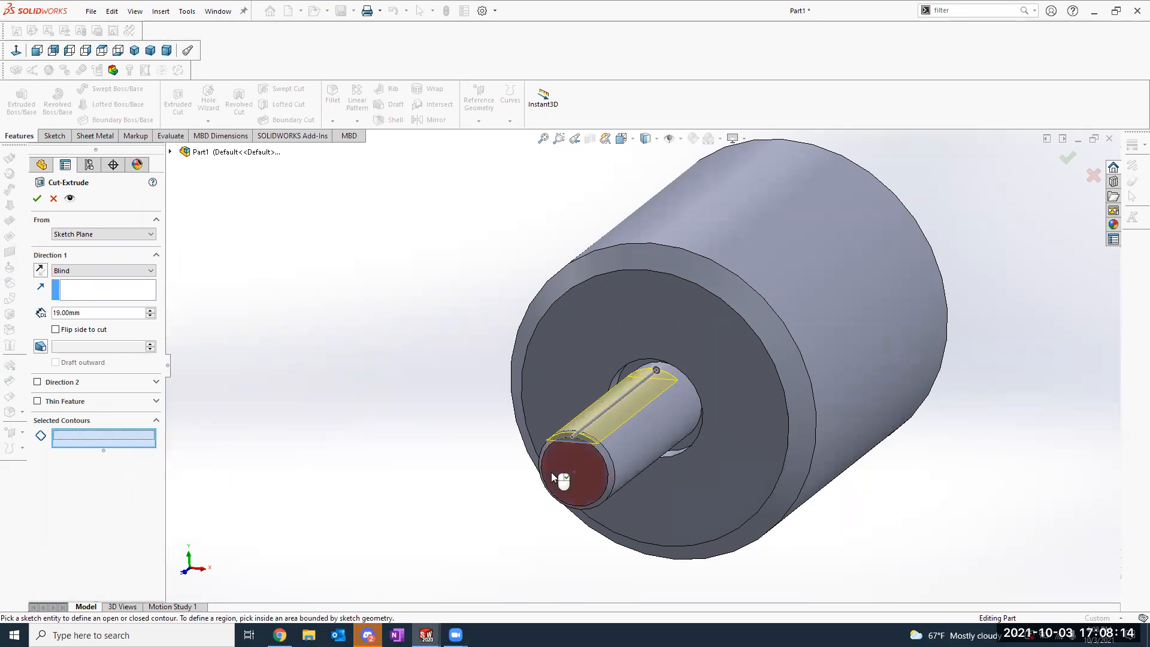
{"action": "scroll", "coordinate": [551, 472], "scroll_direction": "down", "scroll_amount": 3}
{"action": "scroll", "coordinate": [581, 392], "scroll_direction": "down", "scroll_amount": 5}
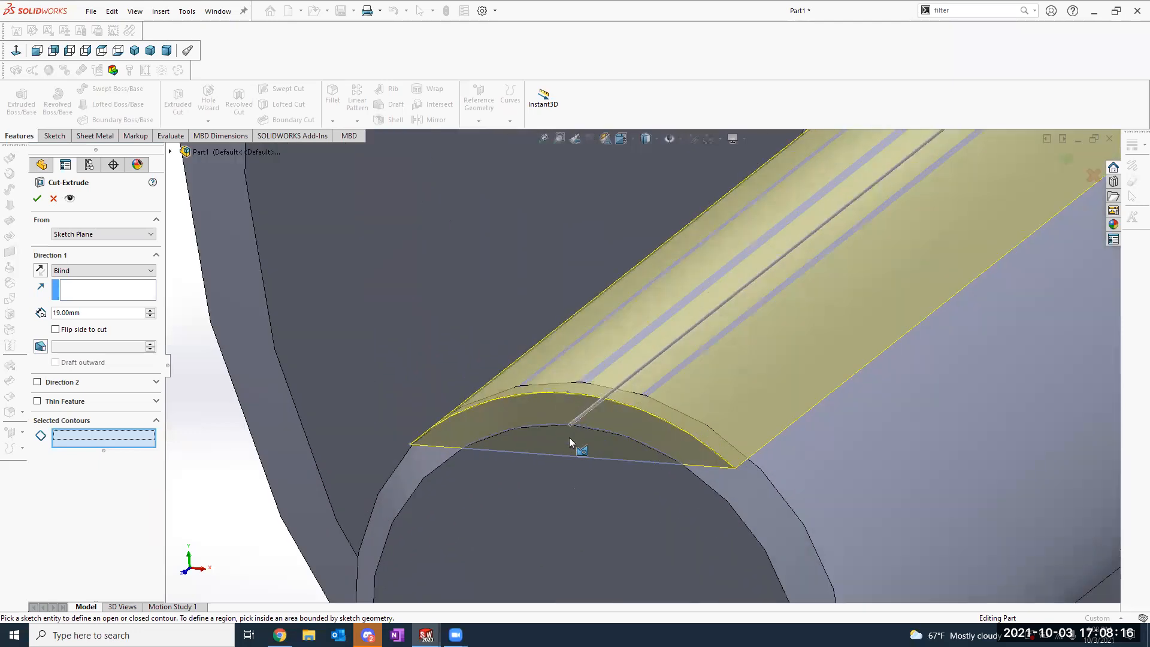
{"action": "left_click", "coordinate": [572, 437]}
{"action": "left_click", "coordinate": [586, 414]}
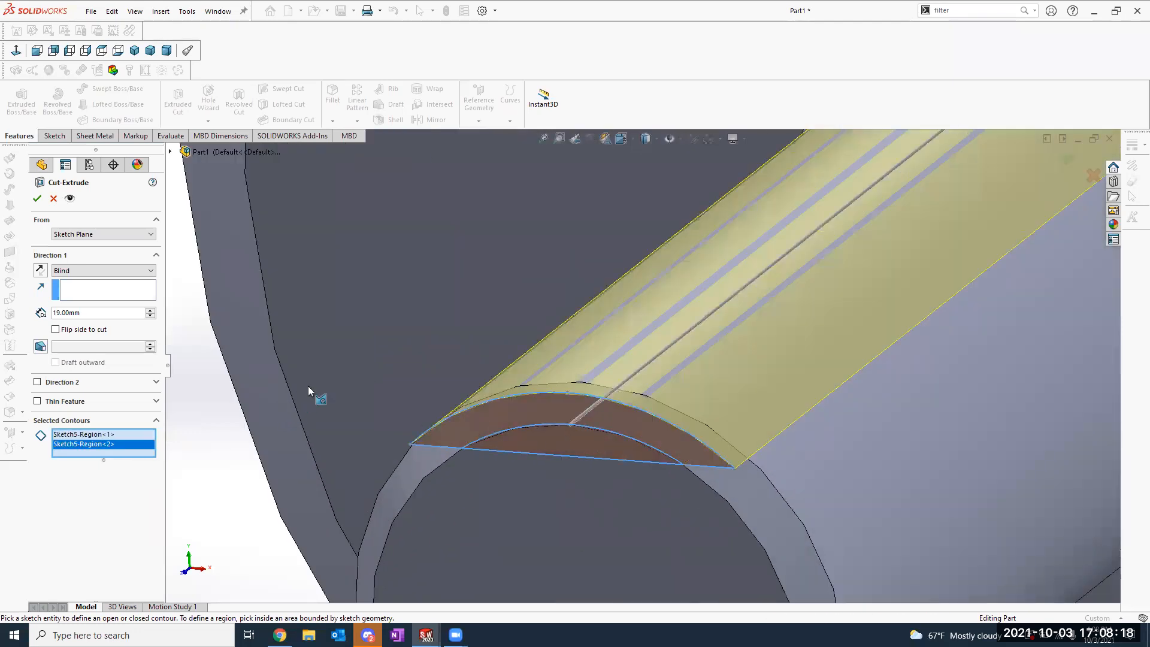
Step: Set the flat's blind cut depth to 15 mm and complete the cut along the shaft
{"action": "scroll", "coordinate": [312, 384], "scroll_direction": "up", "scroll_amount": 5}
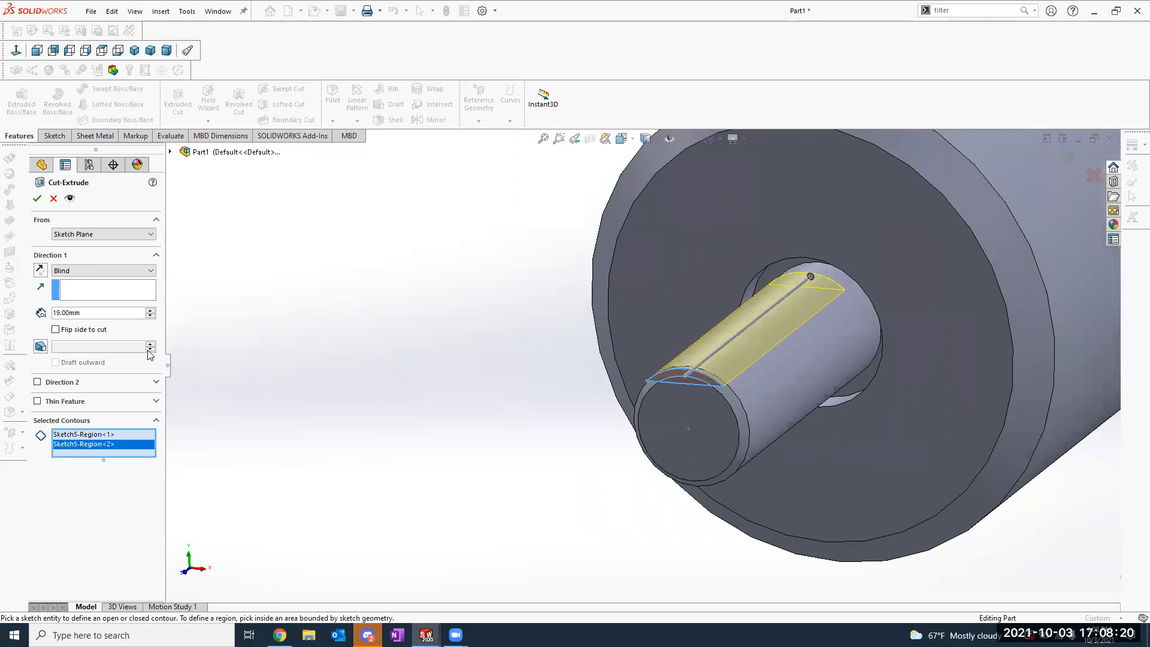
{"action": "double_click", "coordinate": [92, 313]}
{"action": "type", "text": "15"}
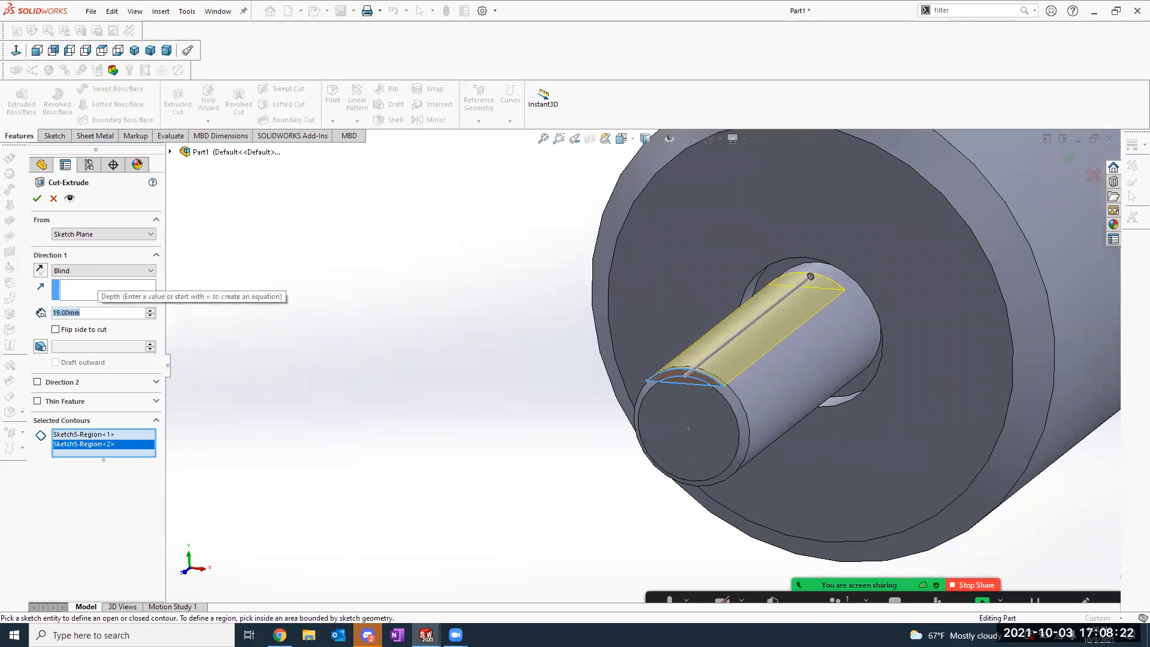
{"action": "key", "text": "Return"}
{"action": "left_click", "coordinate": [36, 198]}
{"action": "scroll", "coordinate": [803, 251], "scroll_direction": "up", "scroll_amount": 4}
{"action": "middle_click_drag", "start_coordinate": [814, 244], "coordinate": [718, 302]}
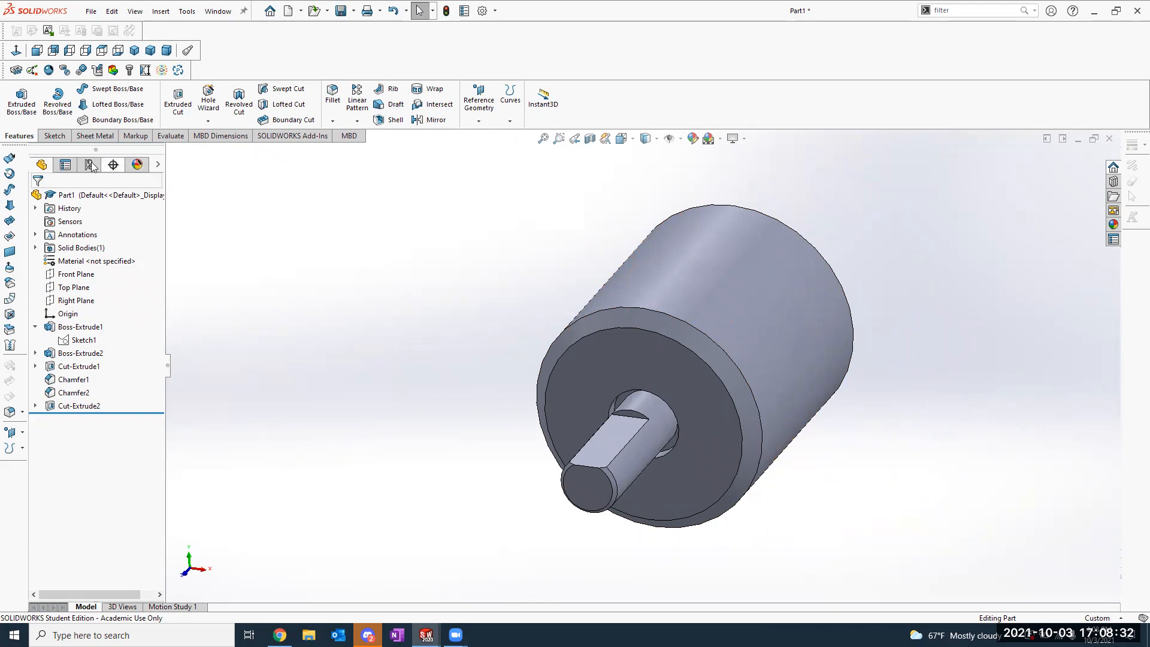
Step: Check the tapped hole callout on the Motor Drawing slide and start a sketch on the motor body's front face
{"action": "left_click", "coordinate": [54, 136]}
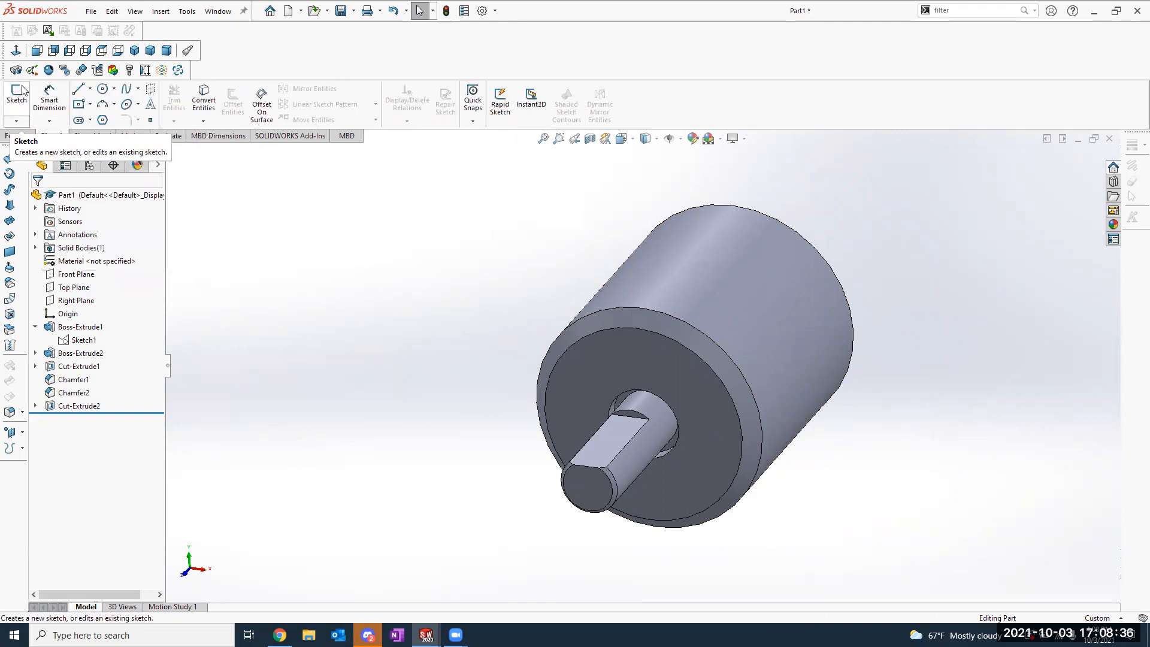
{"action": "key", "text": "alt+Tab"}
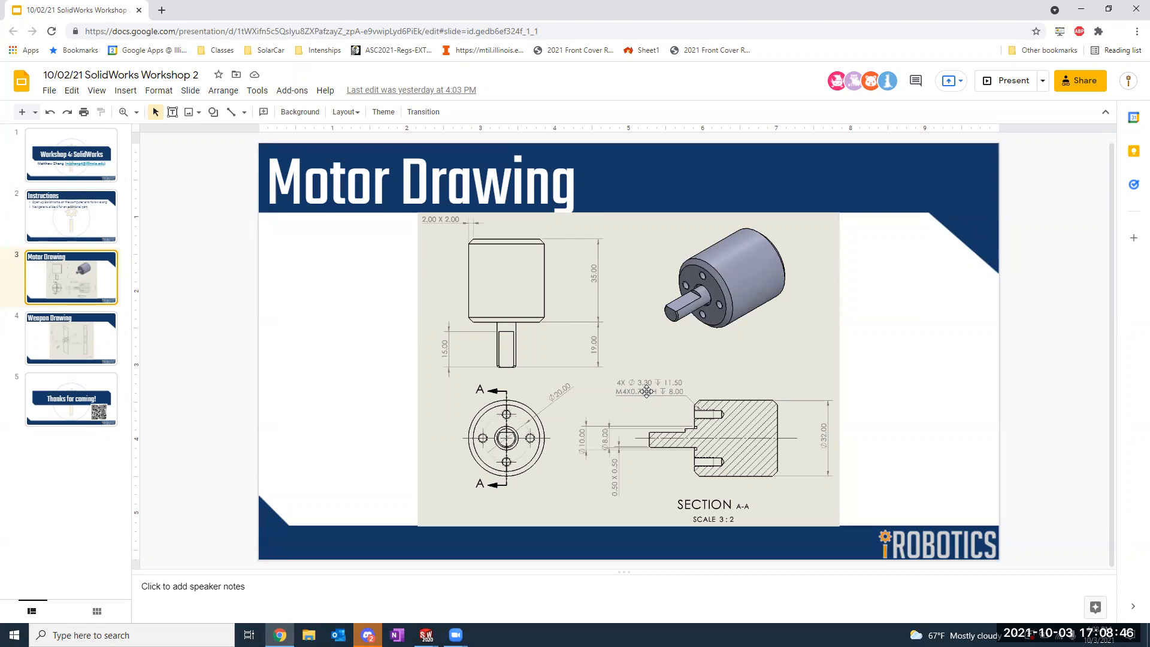
{"action": "key", "text": "alt+Tab"}
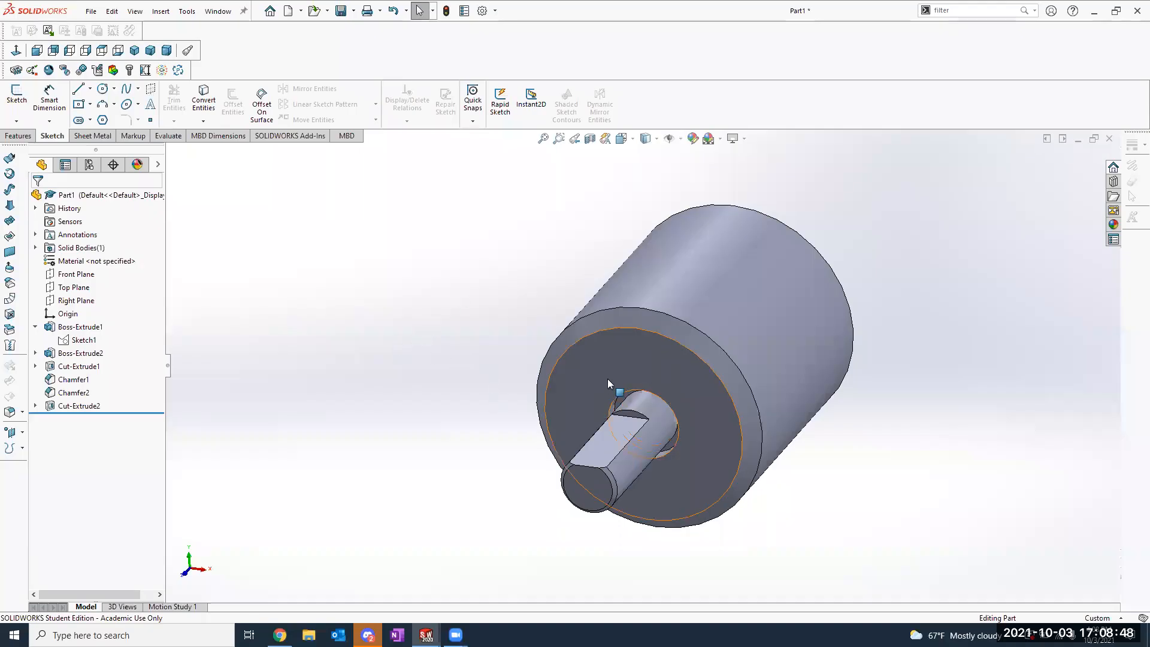
{"action": "left_click", "coordinate": [623, 364]}
{"action": "left_click", "coordinate": [461, 302]}
{"action": "left_click", "coordinate": [17, 94]}
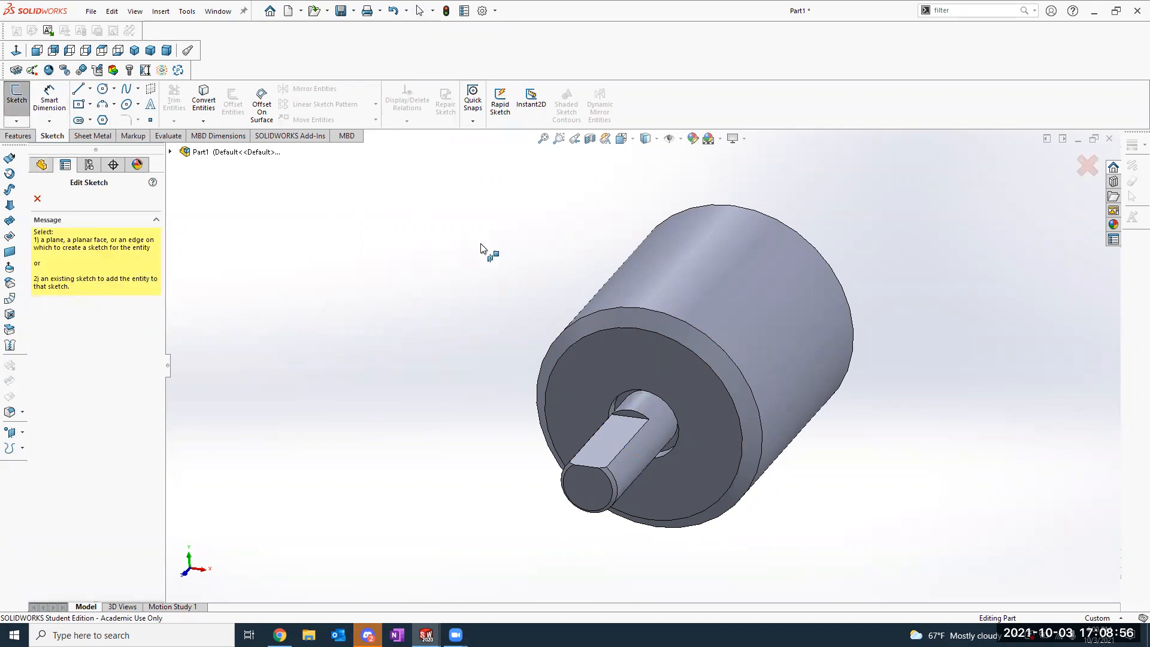
{"action": "left_click", "coordinate": [630, 371]}
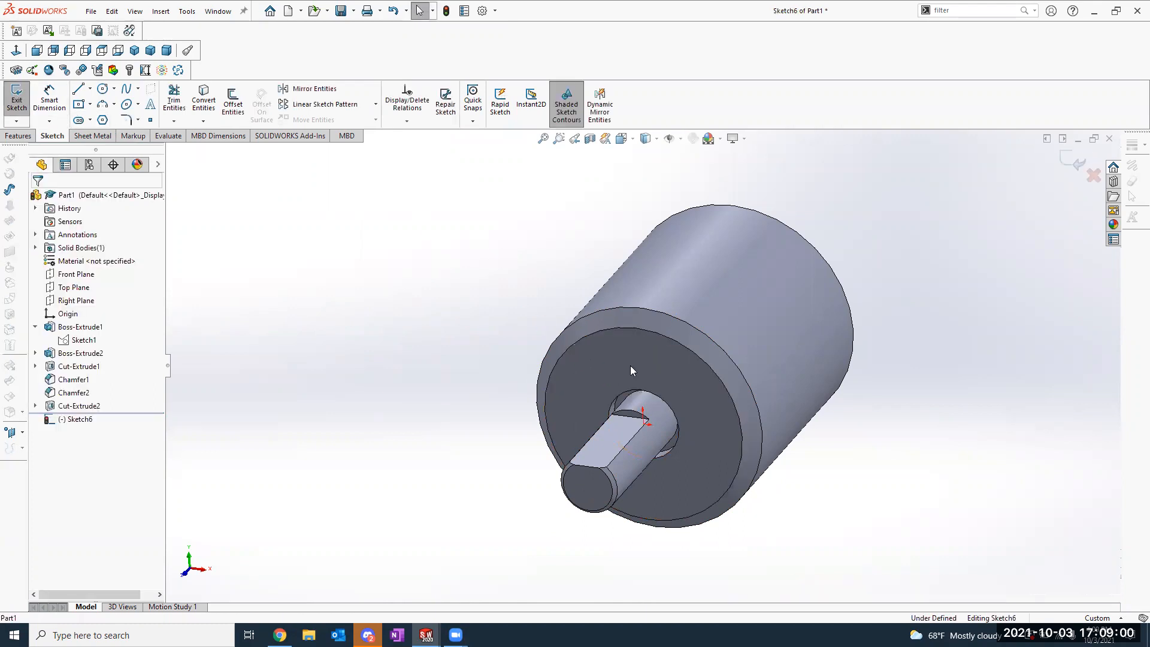
{"action": "key", "text": "space"}
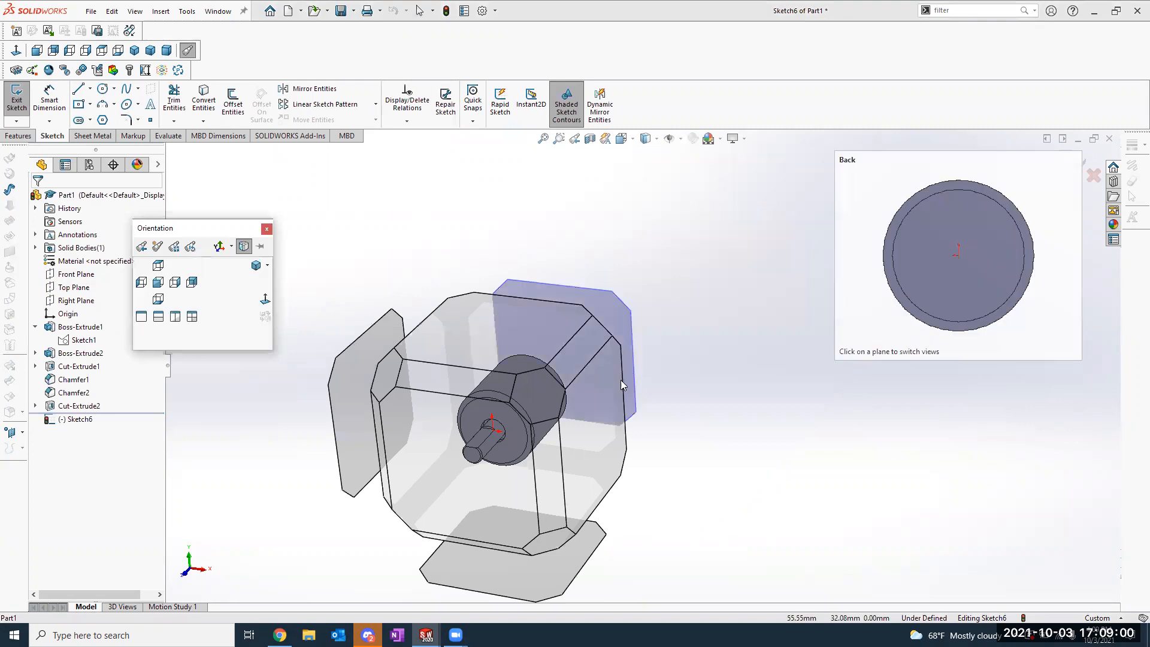
{"action": "left_click", "coordinate": [473, 475]}
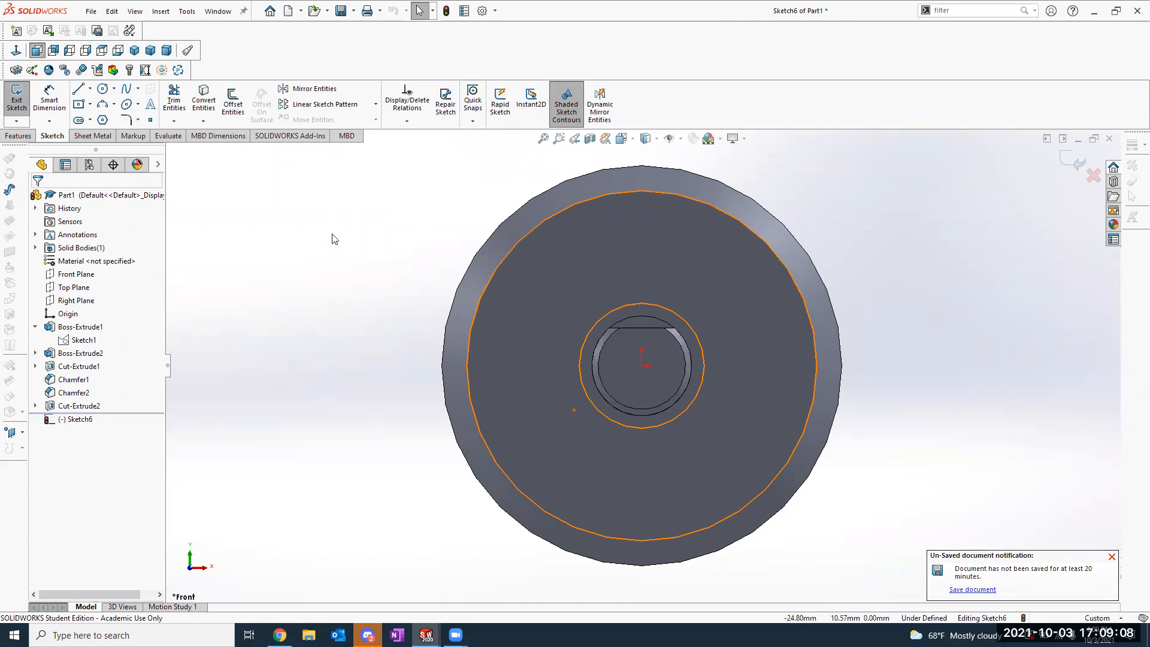
Step: Place a sketch point on the motor's front face, directly above the origin
{"action": "left_click", "coordinate": [150, 119]}
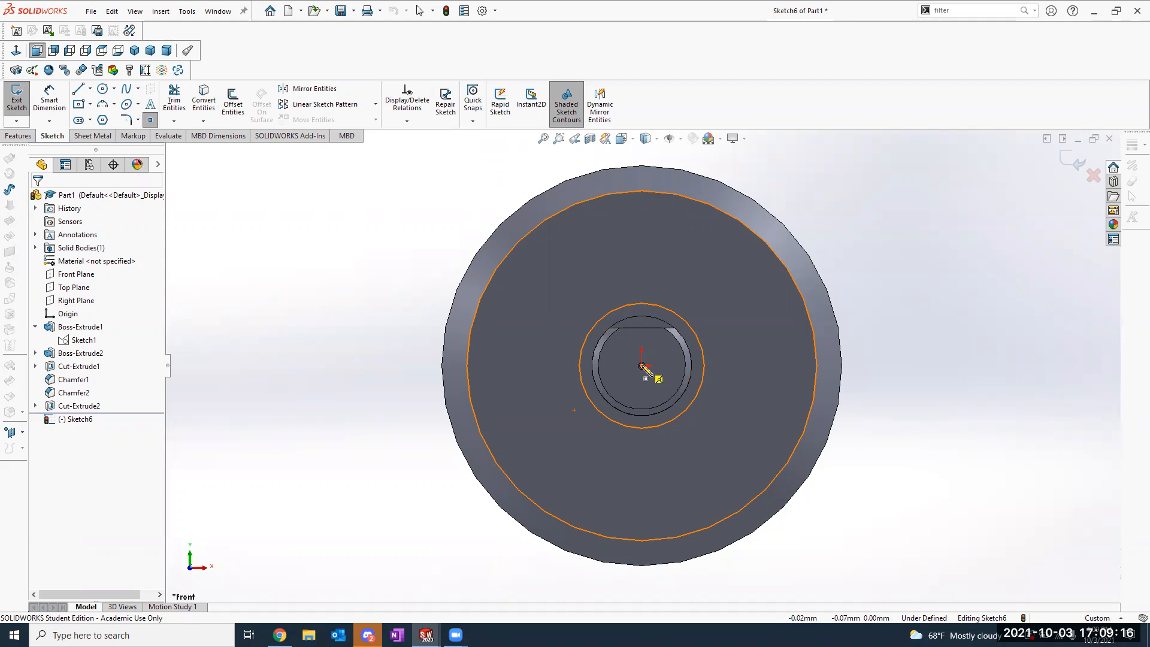
{"action": "left_click", "coordinate": [641, 250]}
{"action": "key", "text": "Escape"}
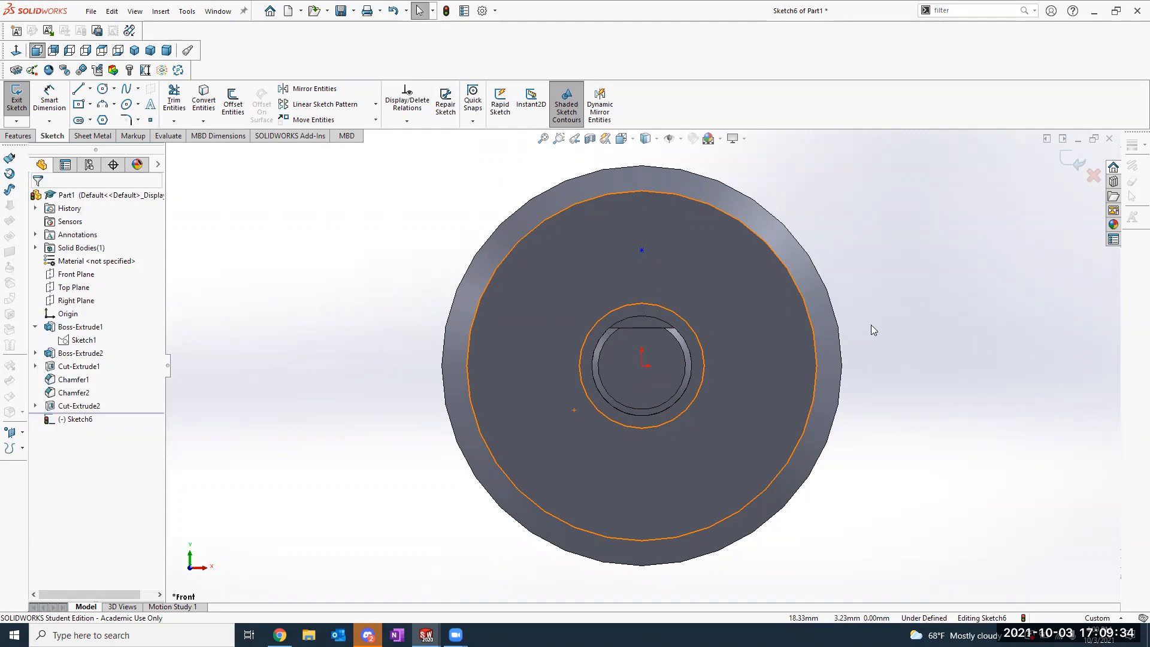
Step: Check the hole circle diameter on the Motor Drawing slide and dimension the point 10 mm from the origin
{"action": "key", "text": "alt+Tab"}
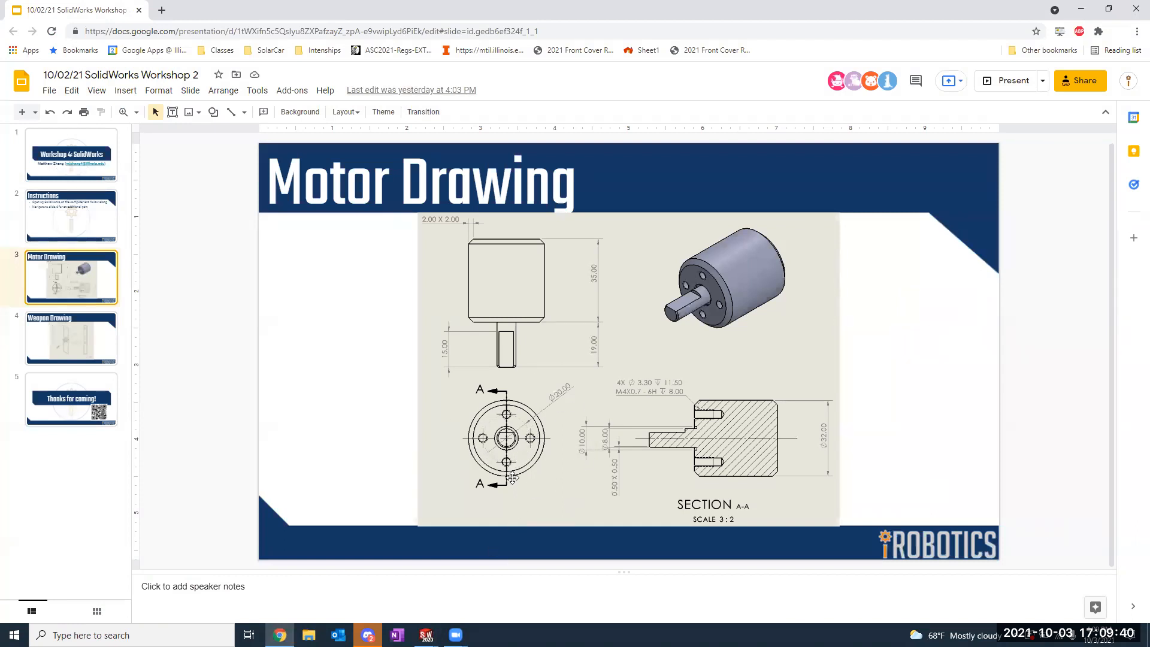
{"action": "key", "text": "alt+Tab"}
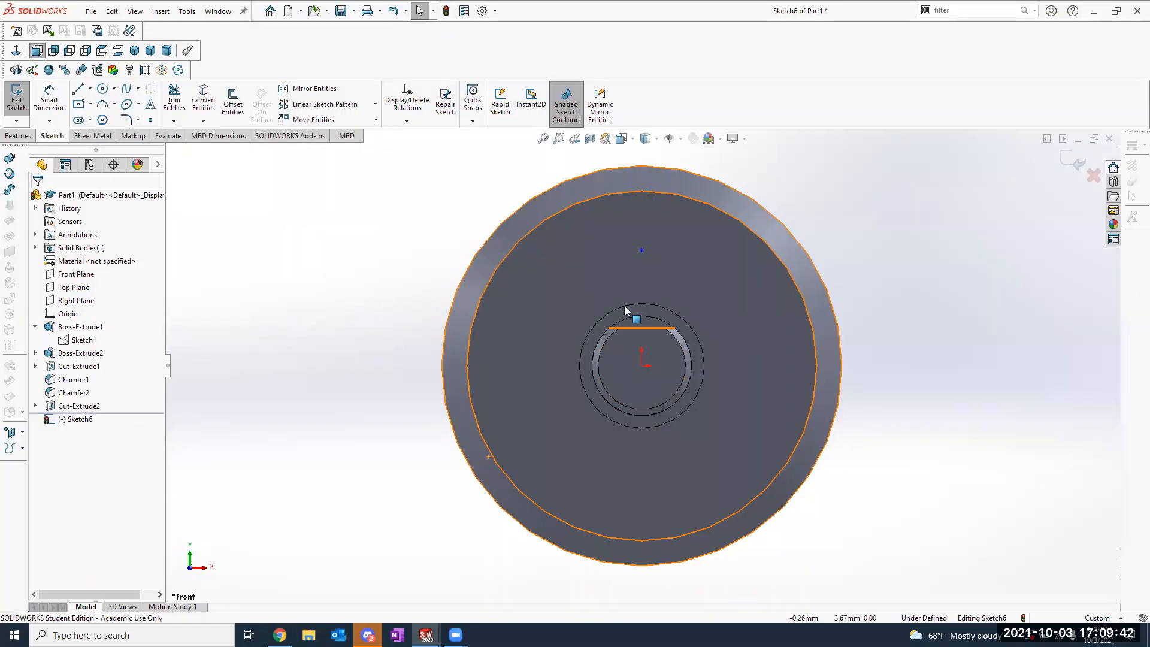
{"action": "left_click", "coordinate": [51, 102]}
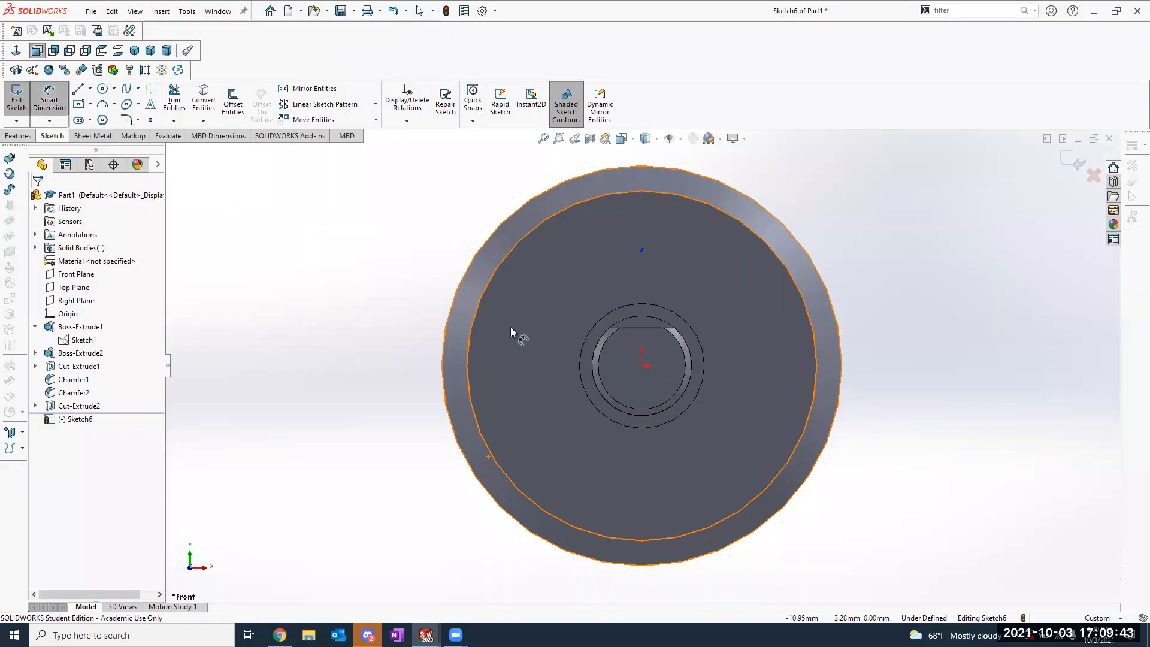
{"action": "left_click", "coordinate": [641, 366]}
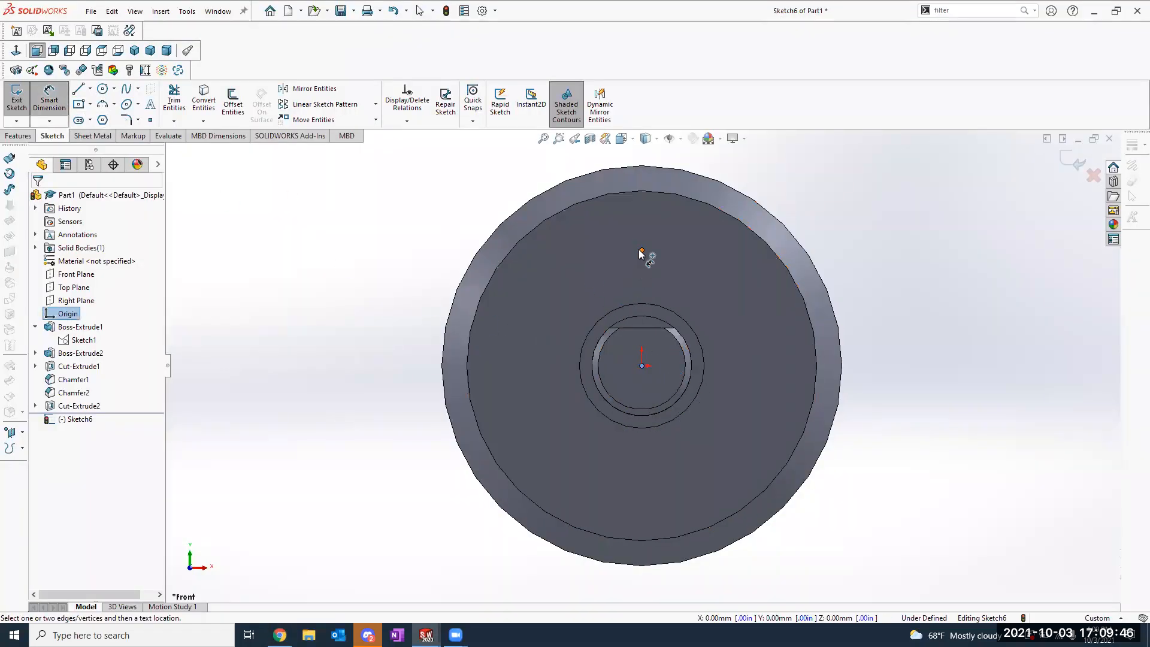
{"action": "left_click", "coordinate": [642, 251]}
{"action": "left_click", "coordinate": [528, 307]}
{"action": "type", "text": "10"}
{"action": "key", "text": "Return"}
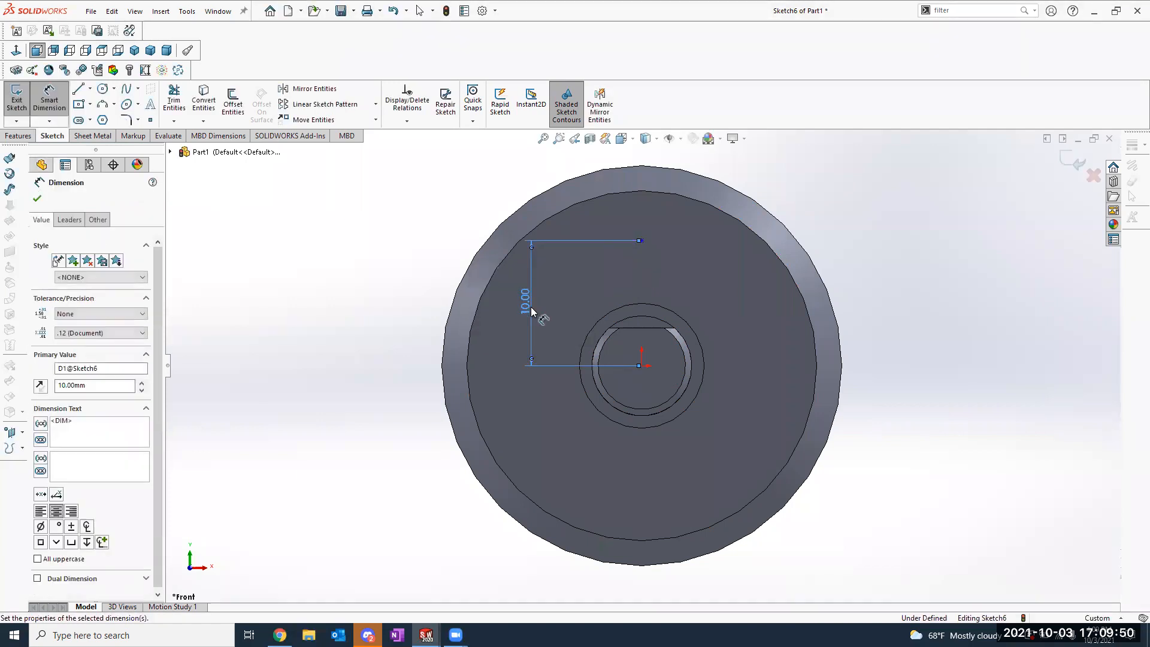
{"action": "key", "text": "Escape"}
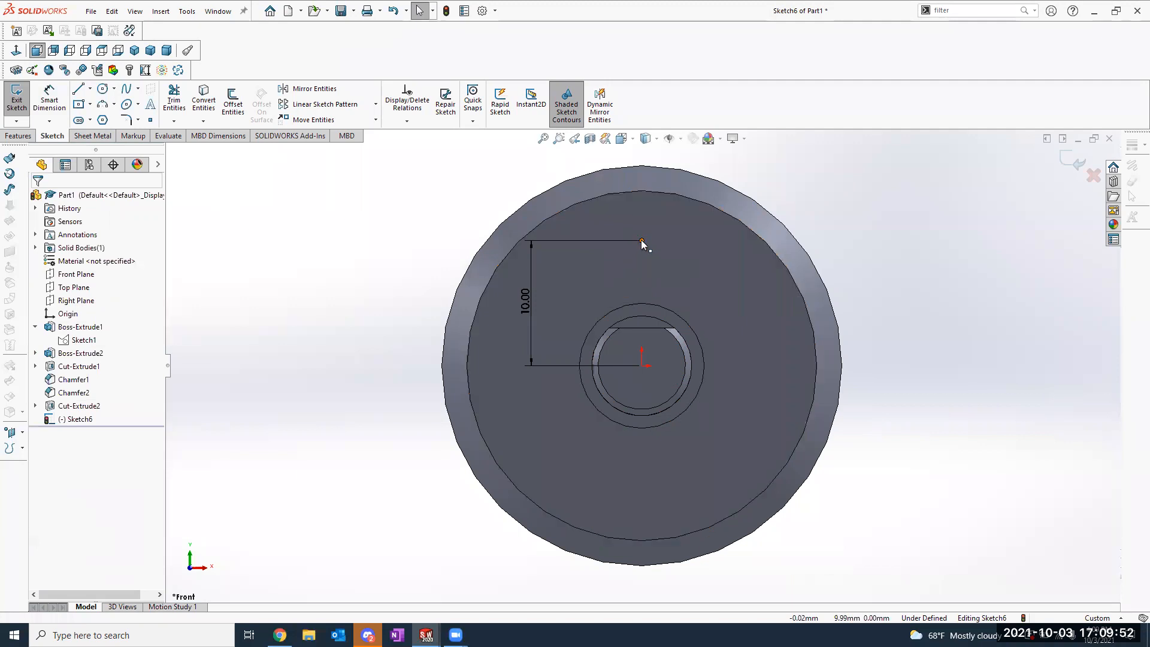
Step: Move the dimensioned point around the origin to test its remaining freedom
{"action": "left_click", "coordinate": [667, 245]}
{"action": "mouse_move", "coordinate": [667, 245]}
{"action": "left_mouse_down"}
{"action": "mouse_move", "coordinate": [627, 246]}
{"action": "mouse_move", "coordinate": [540, 309]}
{"action": "mouse_move", "coordinate": [563, 270]}
{"action": "mouse_move", "coordinate": [651, 248]}
{"action": "mouse_move", "coordinate": [586, 244]}
{"action": "mouse_move", "coordinate": [710, 262]}
{"action": "mouse_move", "coordinate": [741, 287]}
{"action": "mouse_move", "coordinate": [626, 489]}
{"action": "mouse_move", "coordinate": [521, 335]}
{"action": "mouse_move", "coordinate": [527, 315]}
{"action": "mouse_move", "coordinate": [562, 297]}
{"action": "mouse_move", "coordinate": [688, 288]}
{"action": "mouse_move", "coordinate": [618, 277]}
{"action": "mouse_move", "coordinate": [690, 298]}
{"action": "left_mouse_up"}
{"action": "left_click", "coordinate": [898, 360]}
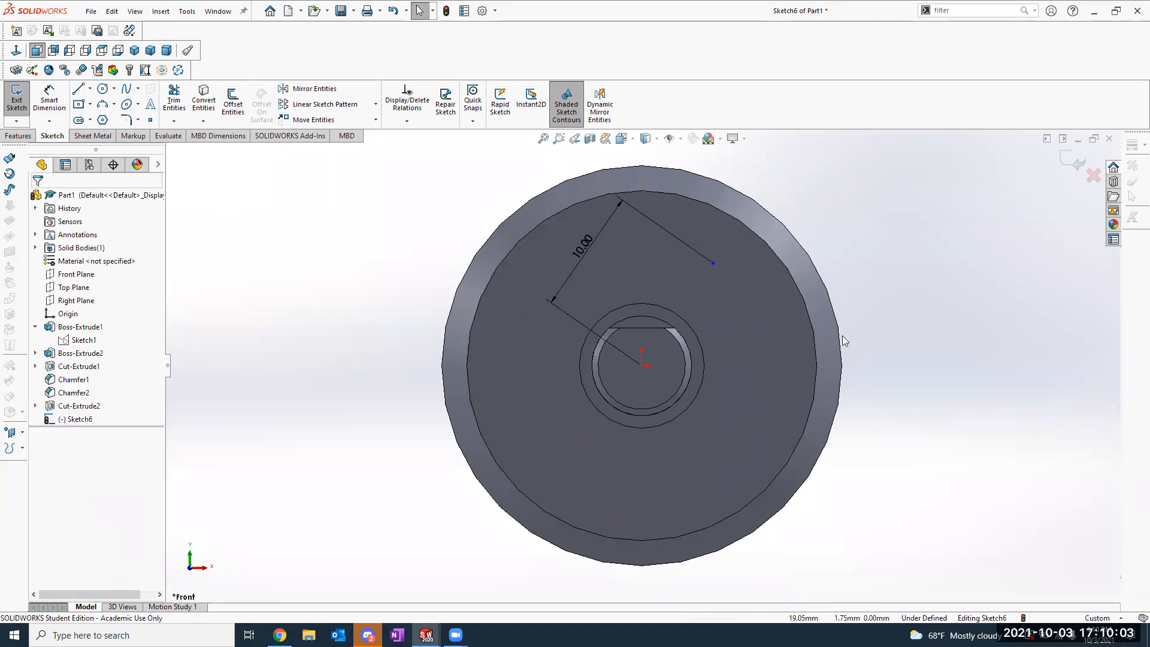
Step: Add a Vertical relation between the sketch point and the origin
{"action": "left_click", "coordinate": [713, 263]}
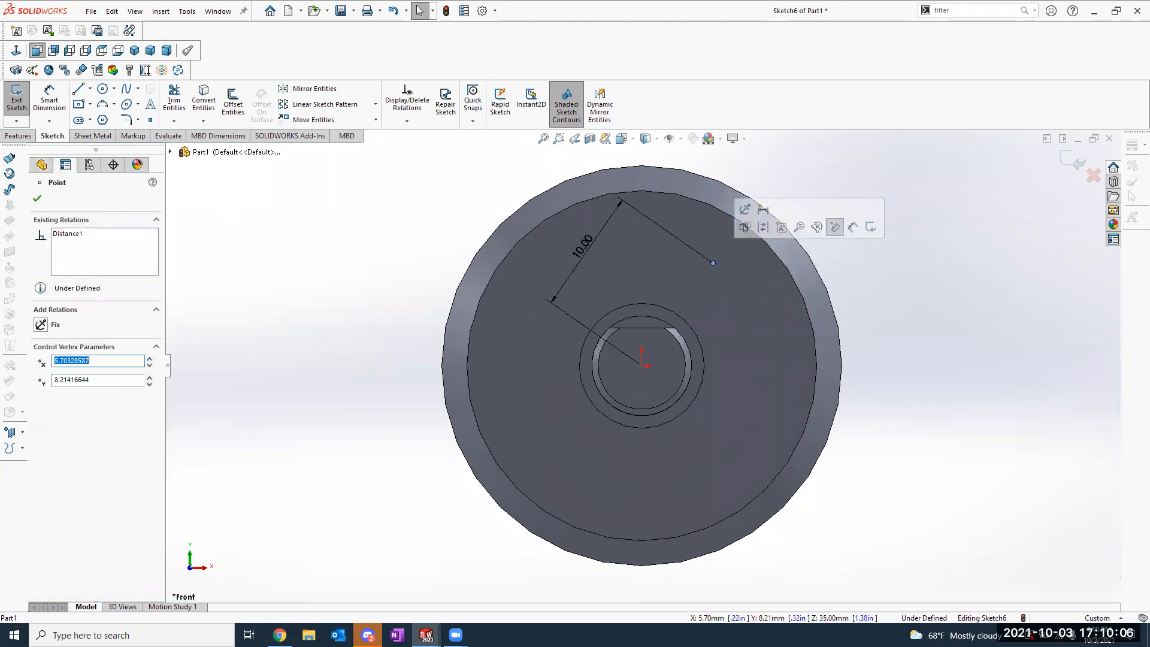
{"action": "left_click", "coordinate": [643, 366], "text": "ctrl"}
{"action": "left_click", "coordinate": [41, 407]}
{"action": "left_click", "coordinate": [290, 334]}
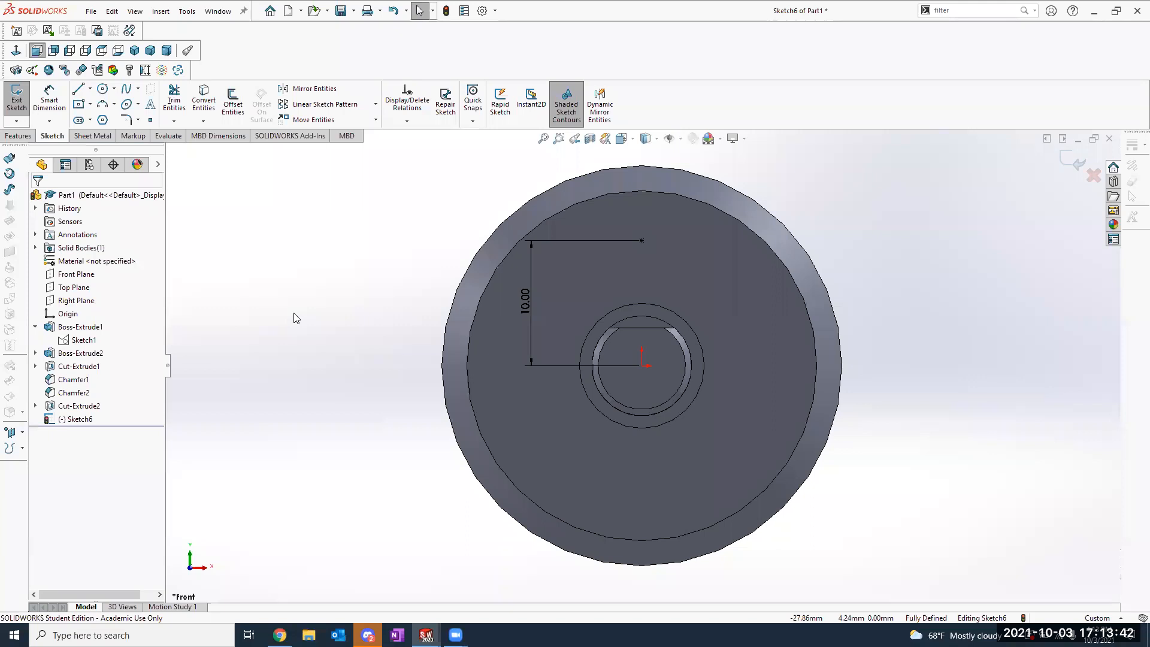
{"action": "left_click", "coordinate": [644, 240]}
{"action": "left_click", "coordinate": [911, 258]}
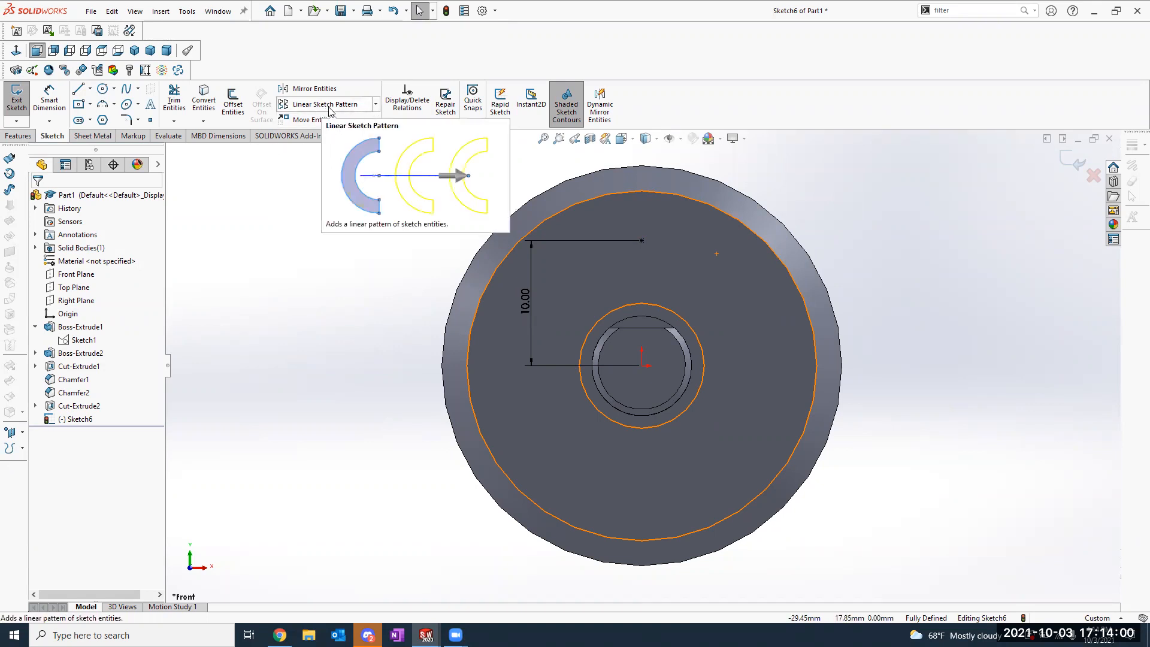
{"action": "left_click", "coordinate": [375, 112]}
{"action": "left_click", "coordinate": [367, 135]}
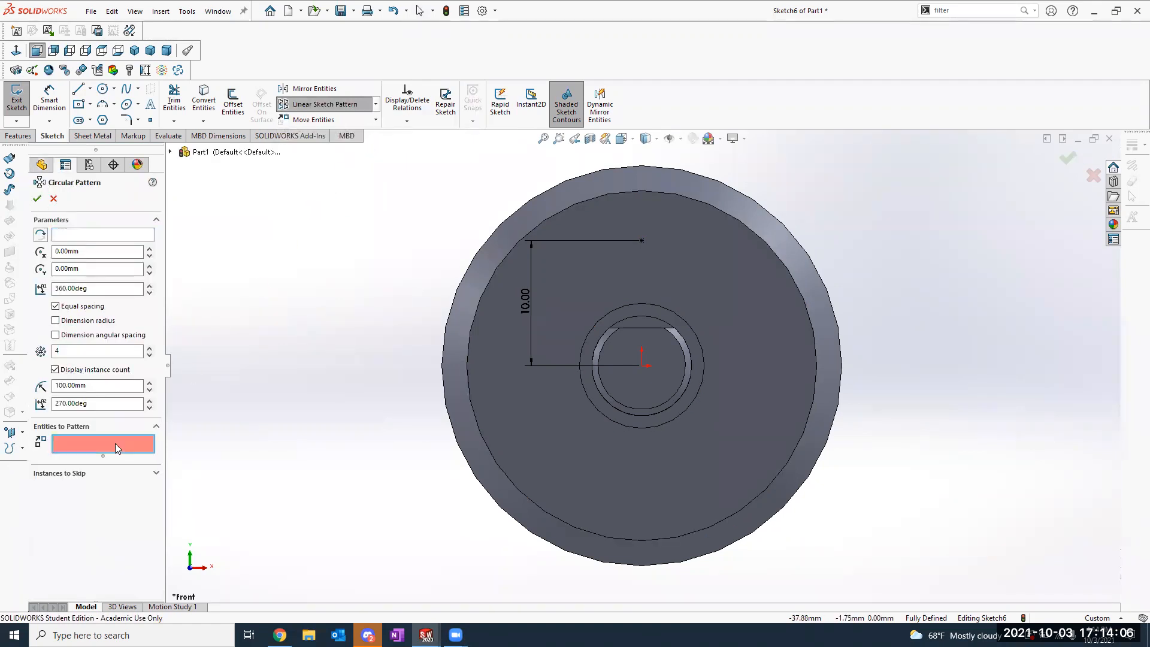
{"action": "left_click", "coordinate": [642, 241]}
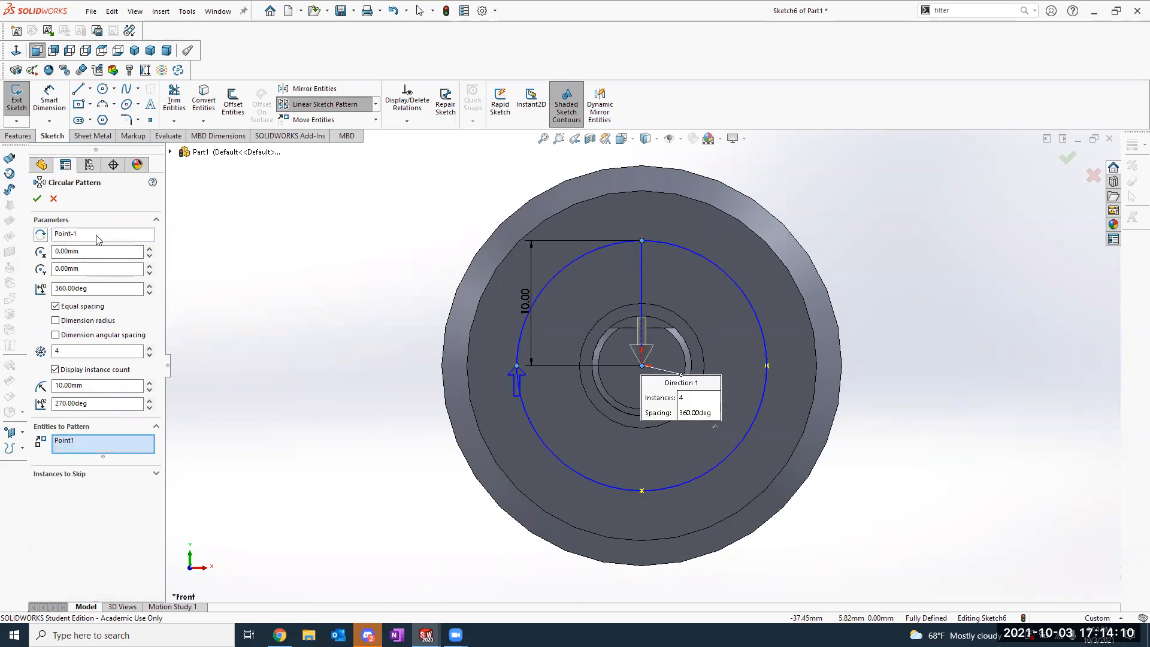
{"action": "left_click", "coordinate": [82, 440]}
{"action": "right_click", "coordinate": [86, 442]}
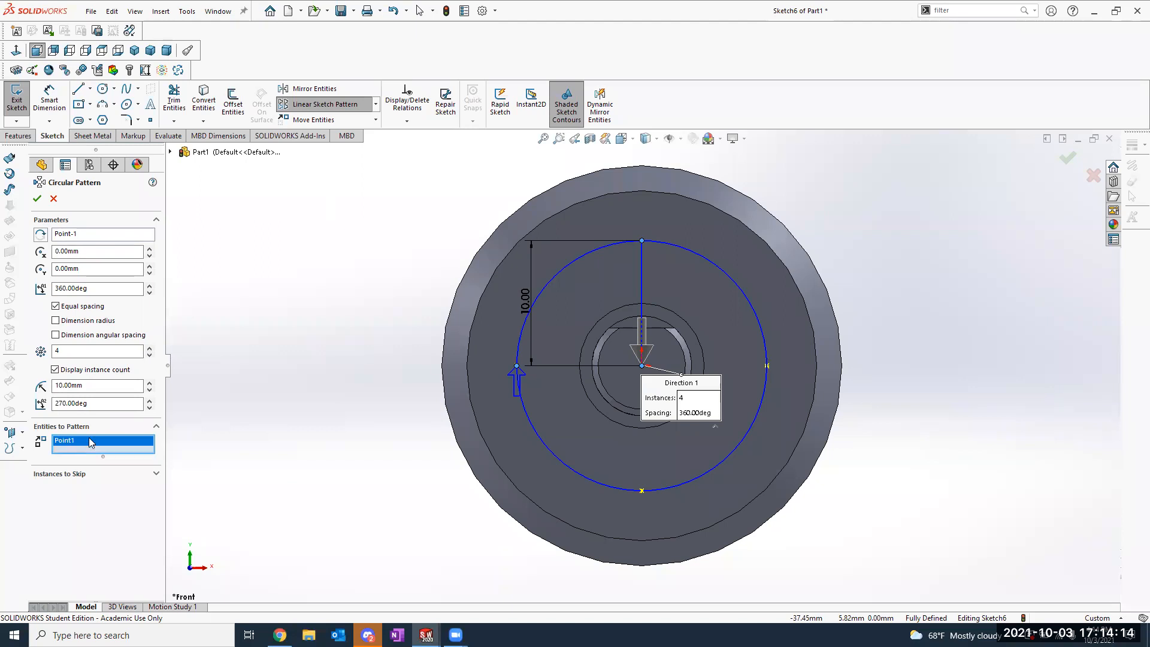
{"action": "left_click", "coordinate": [108, 456]}
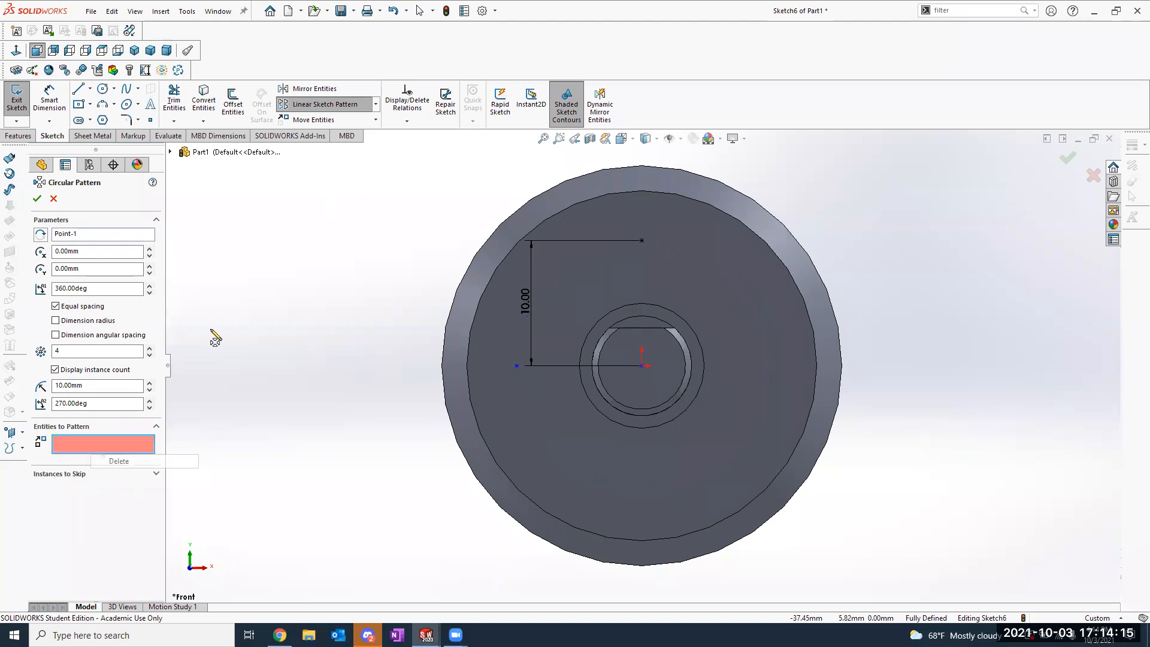
{"action": "left_click", "coordinate": [641, 242]}
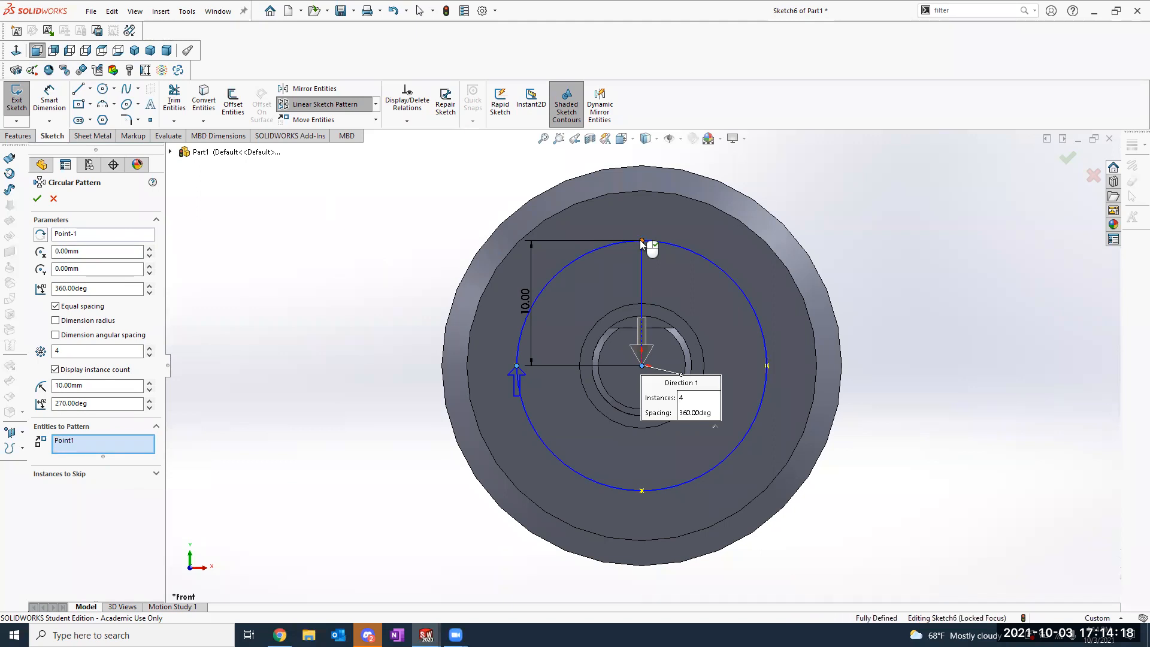
{"action": "left_click", "coordinate": [75, 234]}
{"action": "right_click", "coordinate": [74, 234]}
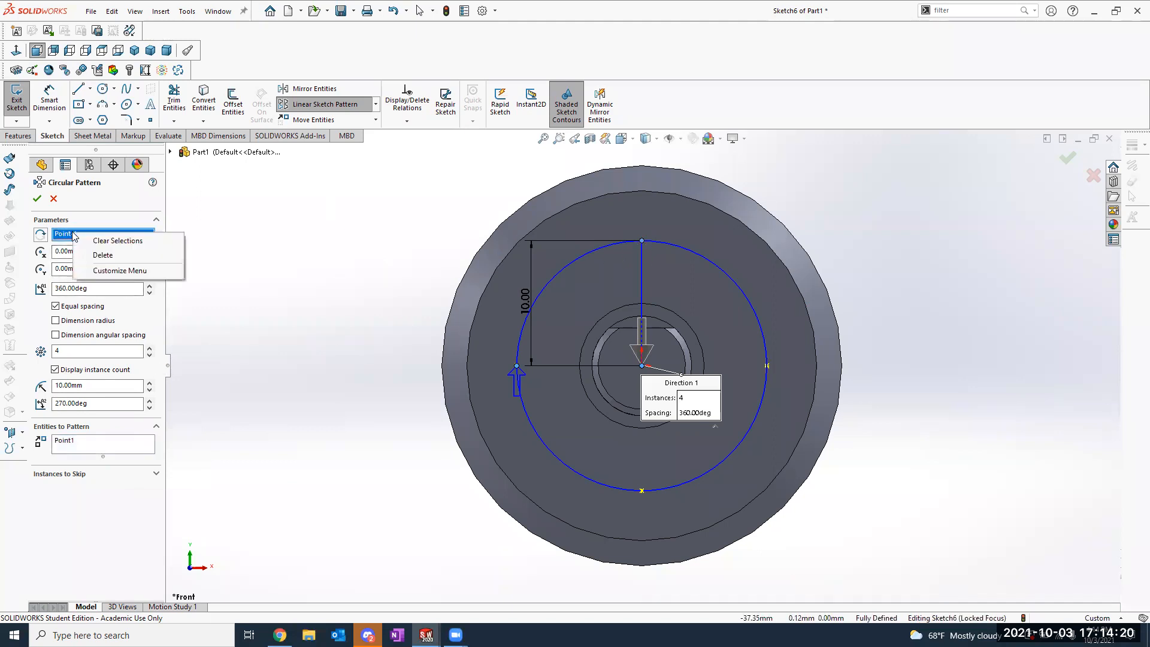
{"action": "left_click", "coordinate": [103, 255]}
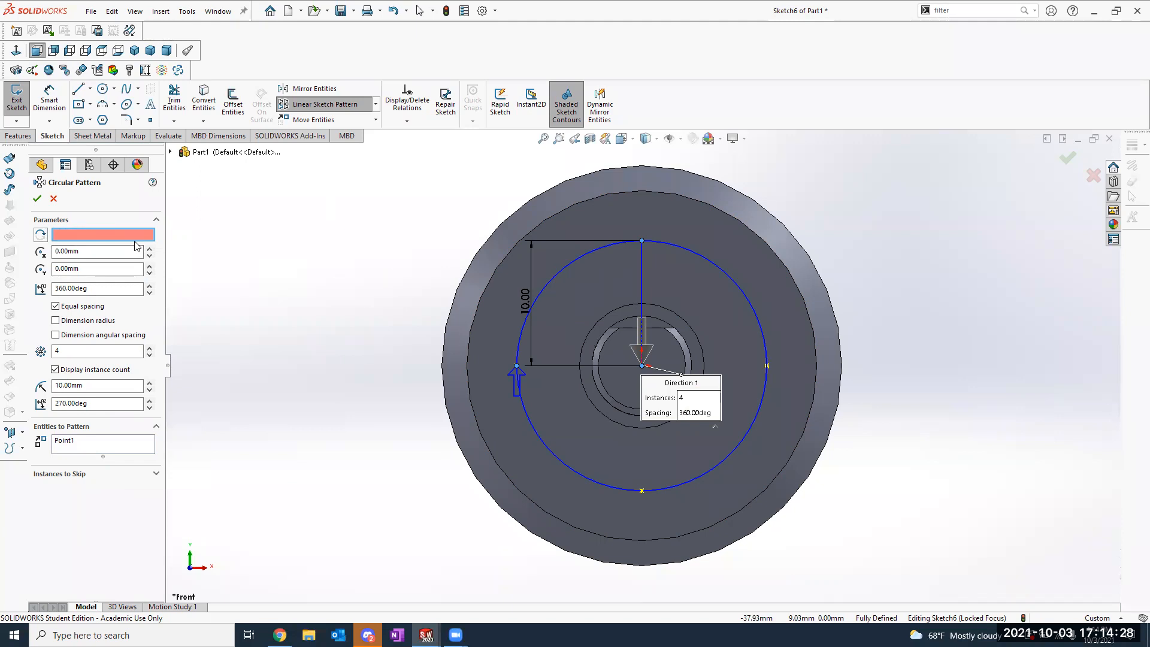
{"action": "left_click", "coordinate": [643, 366]}
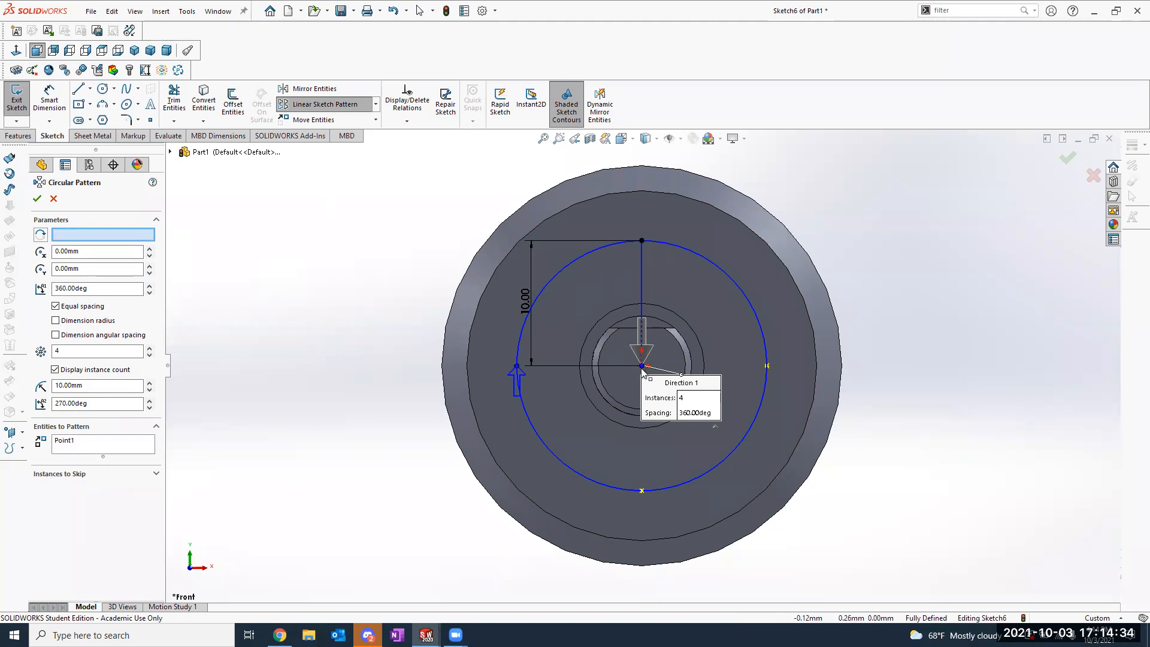
{"action": "key", "text": "Escape"}
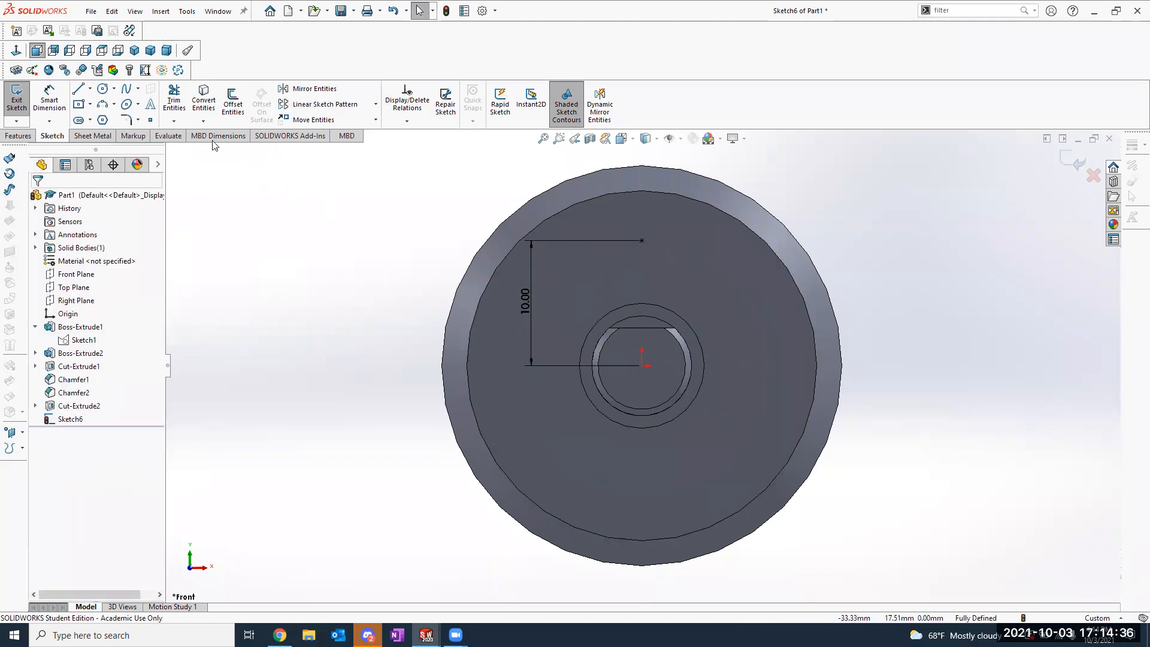
Step: Place a second sketch point at the origin in the centre of the motor's front face
{"action": "left_click", "coordinate": [150, 121]}
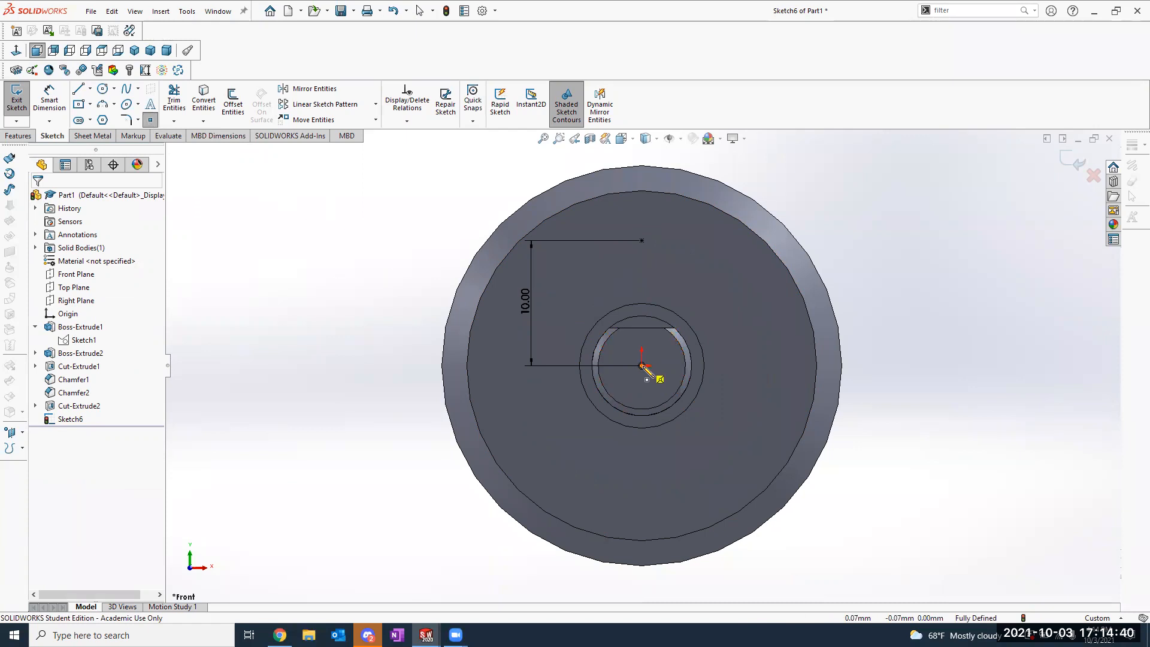
{"action": "key", "text": "Escape"}
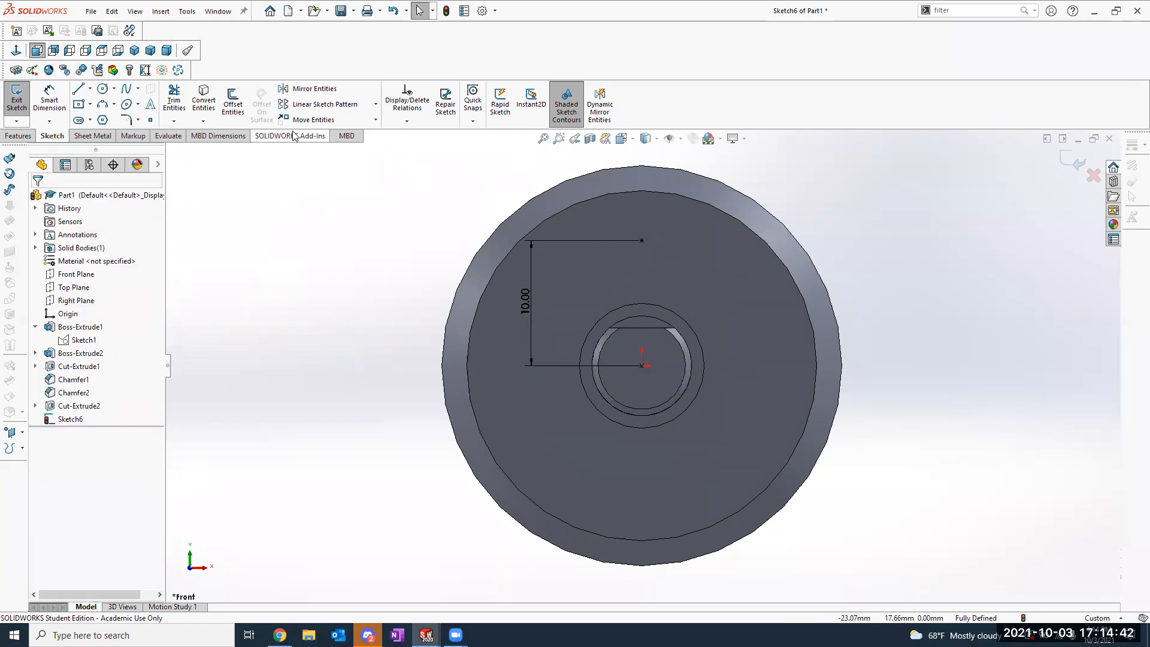
{"action": "left_click", "coordinate": [376, 104]}
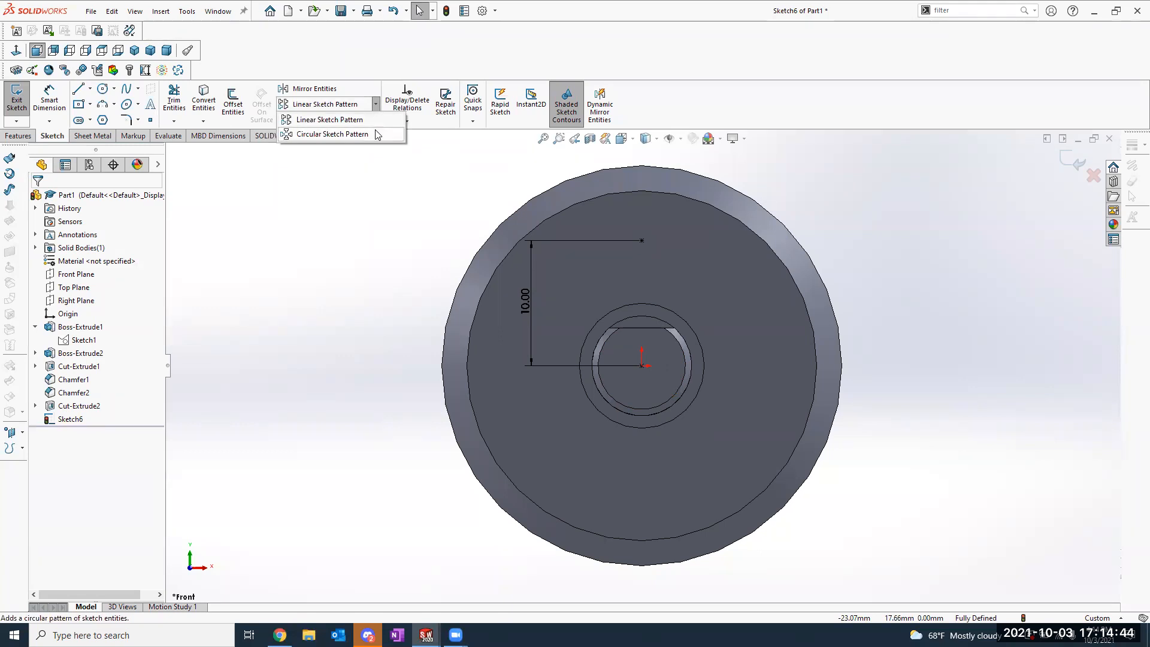
{"action": "left_click", "coordinate": [374, 133]}
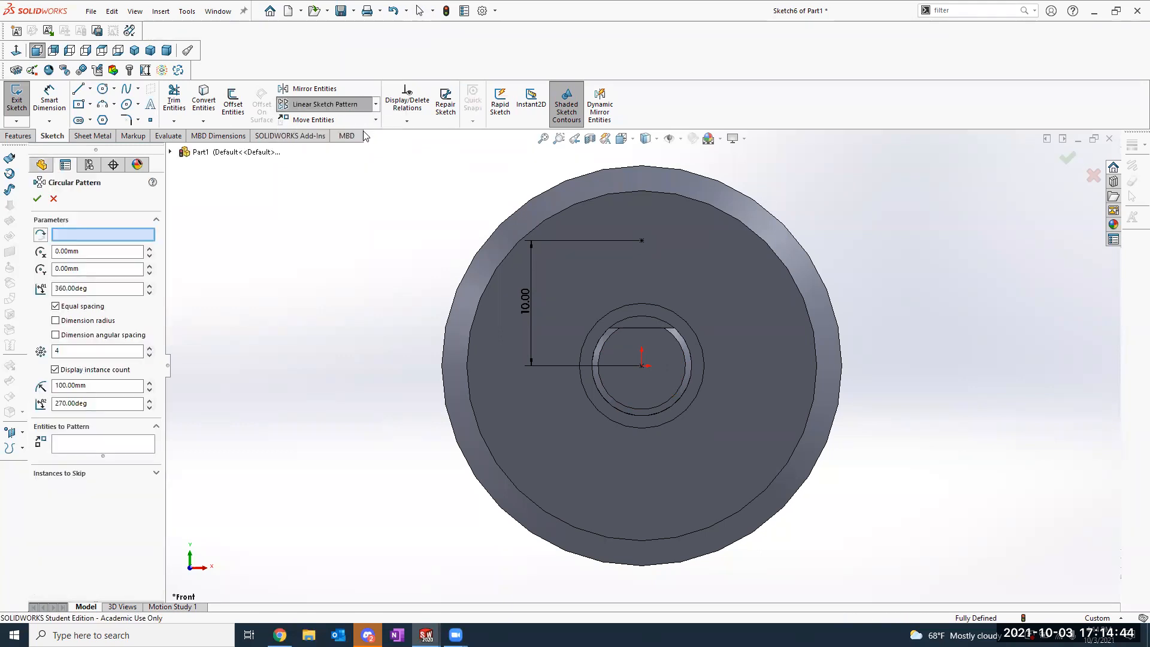
{"action": "left_click", "coordinate": [643, 366]}
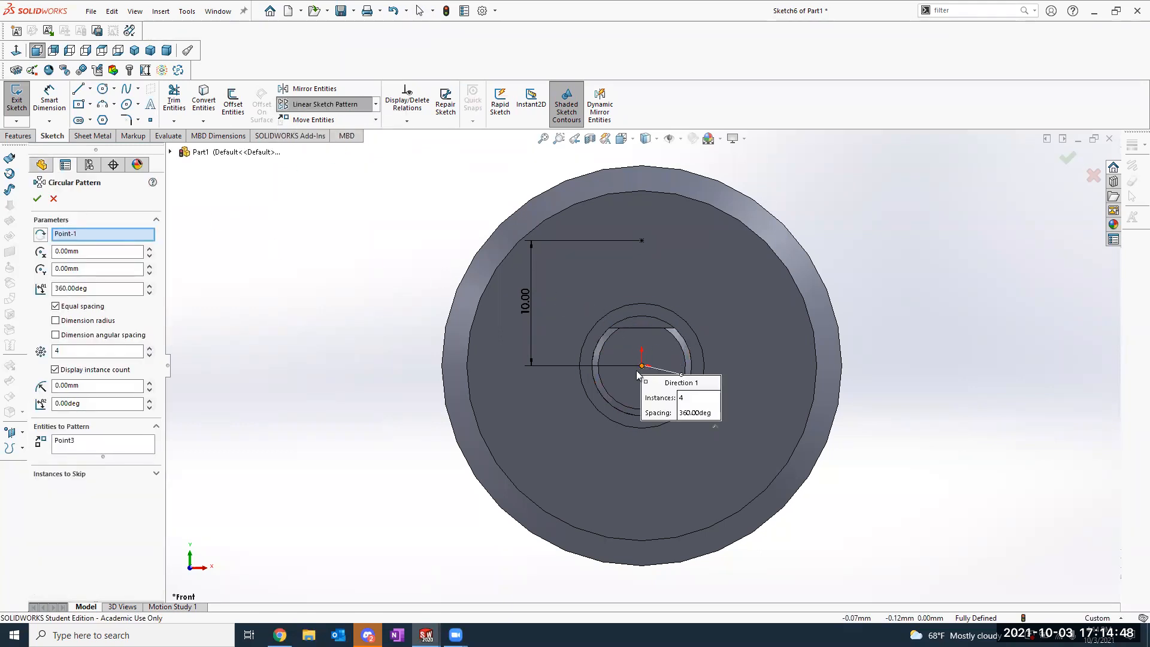
{"action": "left_click", "coordinate": [94, 448]}
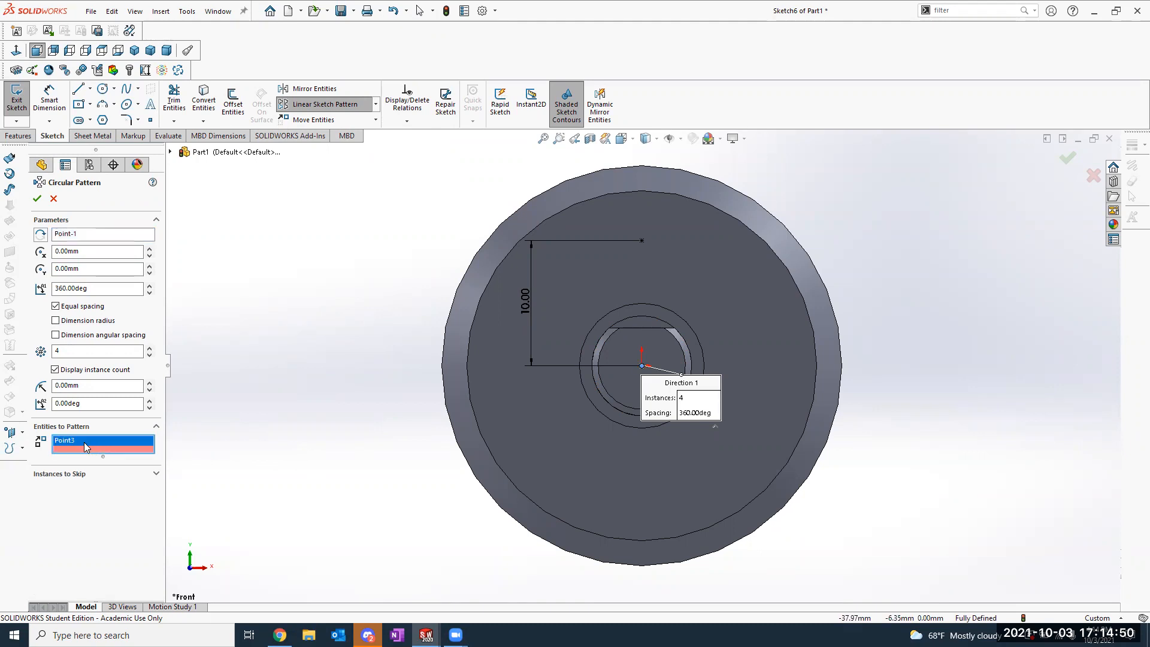
{"action": "right_click", "coordinate": [80, 442]}
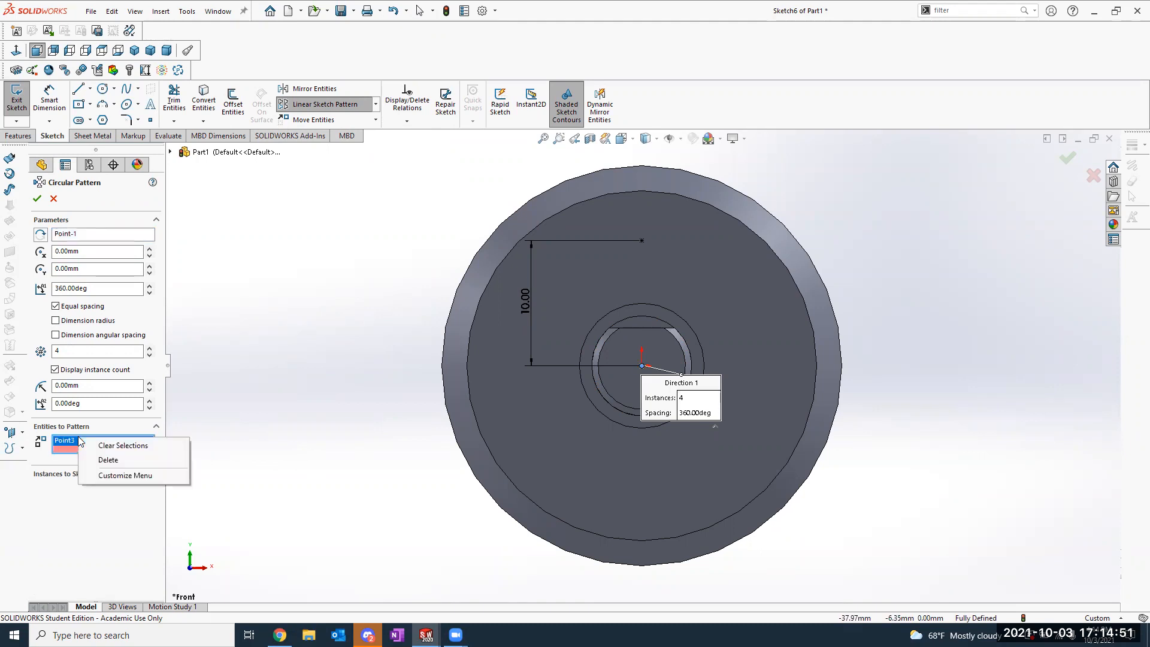
{"action": "left_click", "coordinate": [106, 461]}
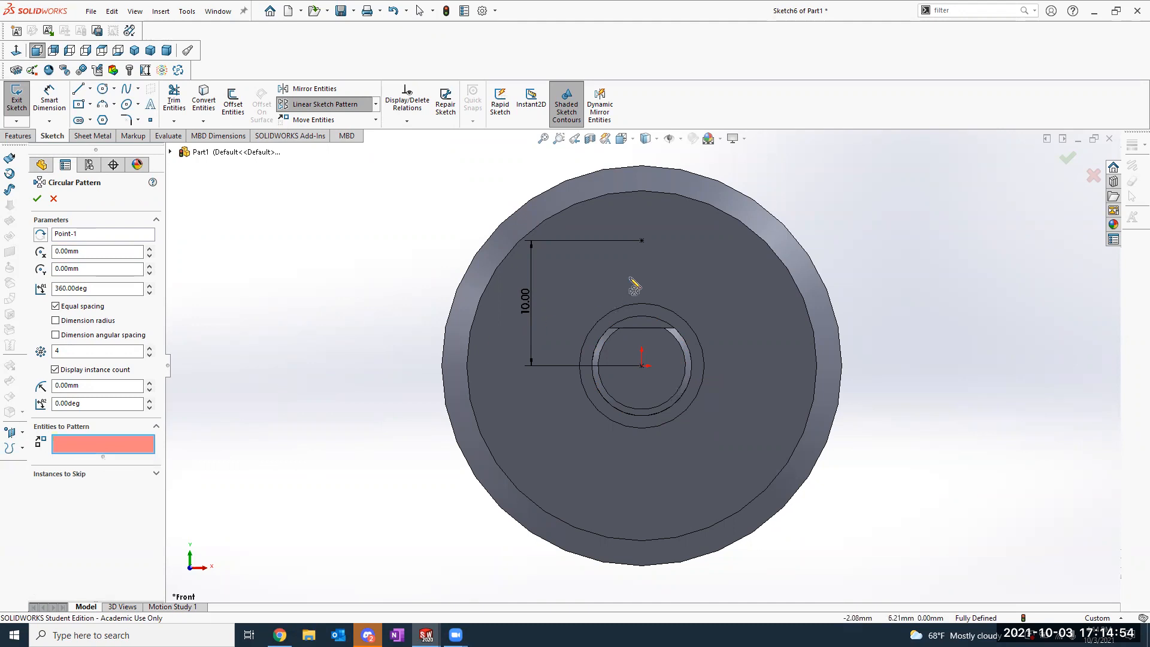
{"action": "left_click", "coordinate": [642, 241]}
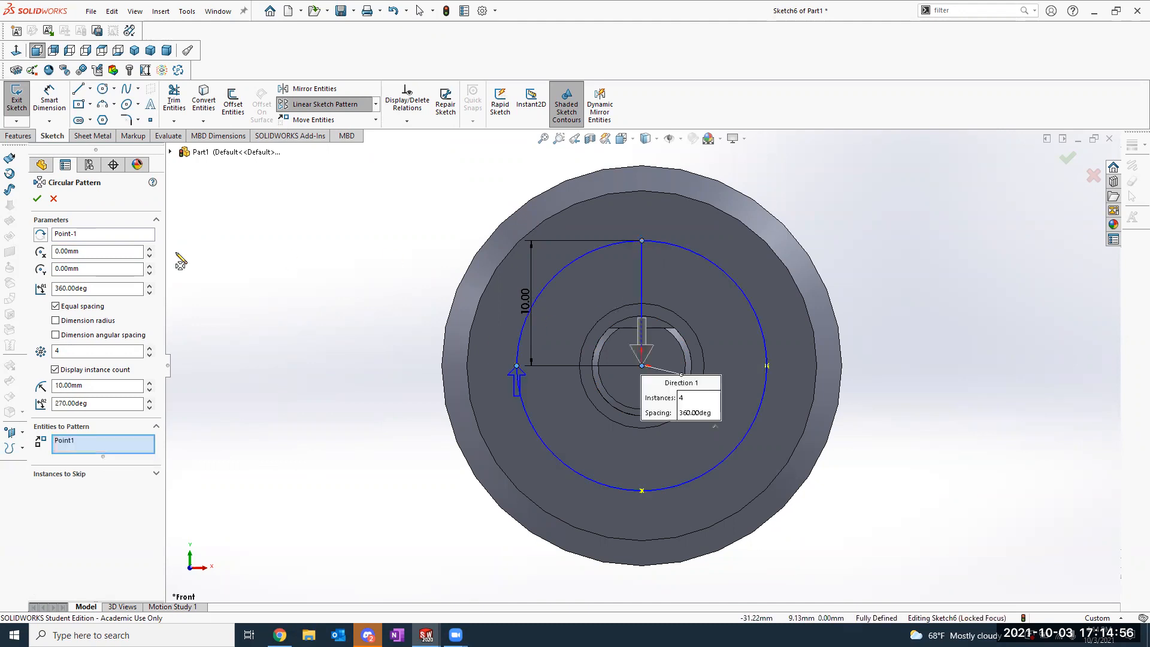
{"action": "left_click", "coordinate": [73, 235]}
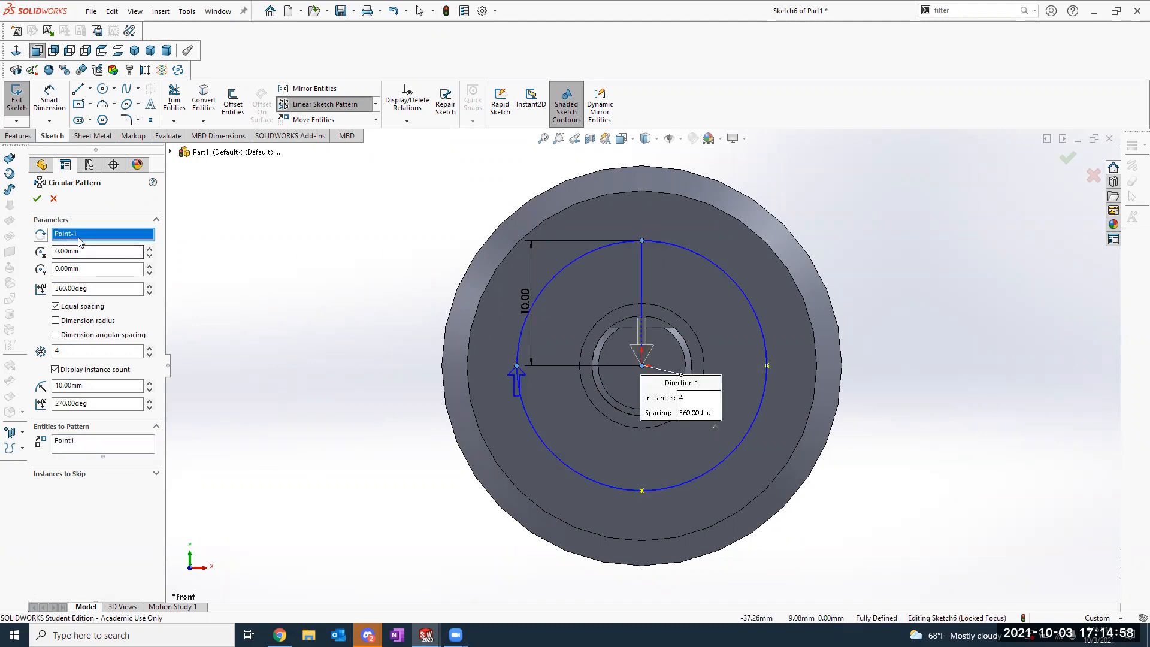
{"action": "right_click", "coordinate": [79, 236]}
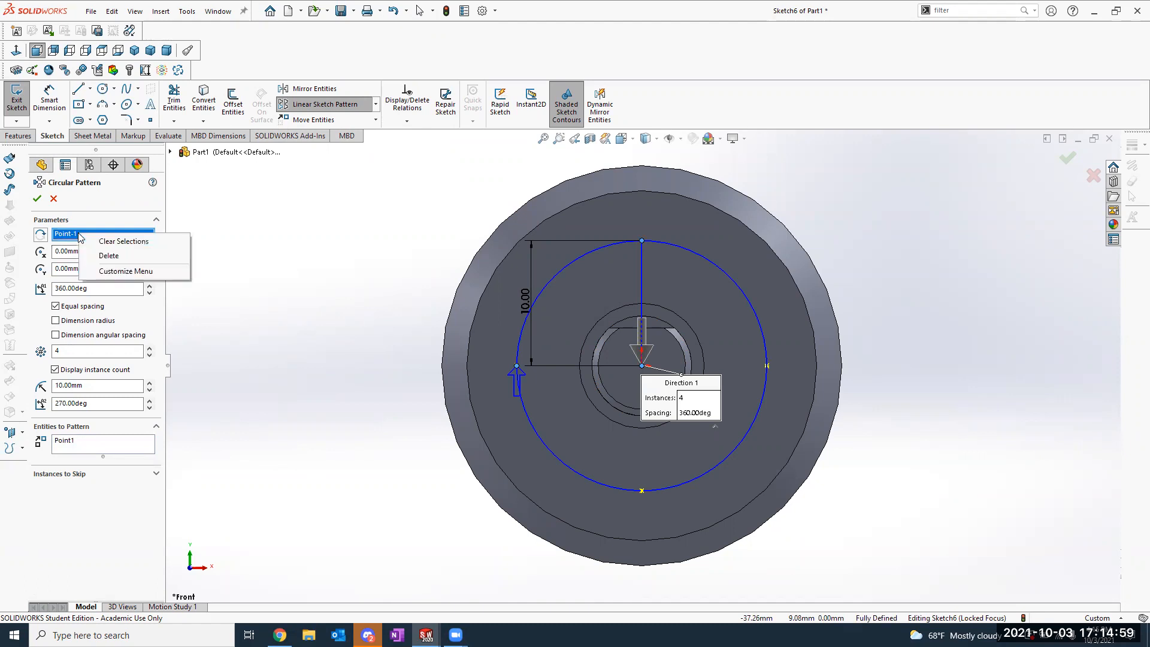
{"action": "left_click", "coordinate": [108, 255]}
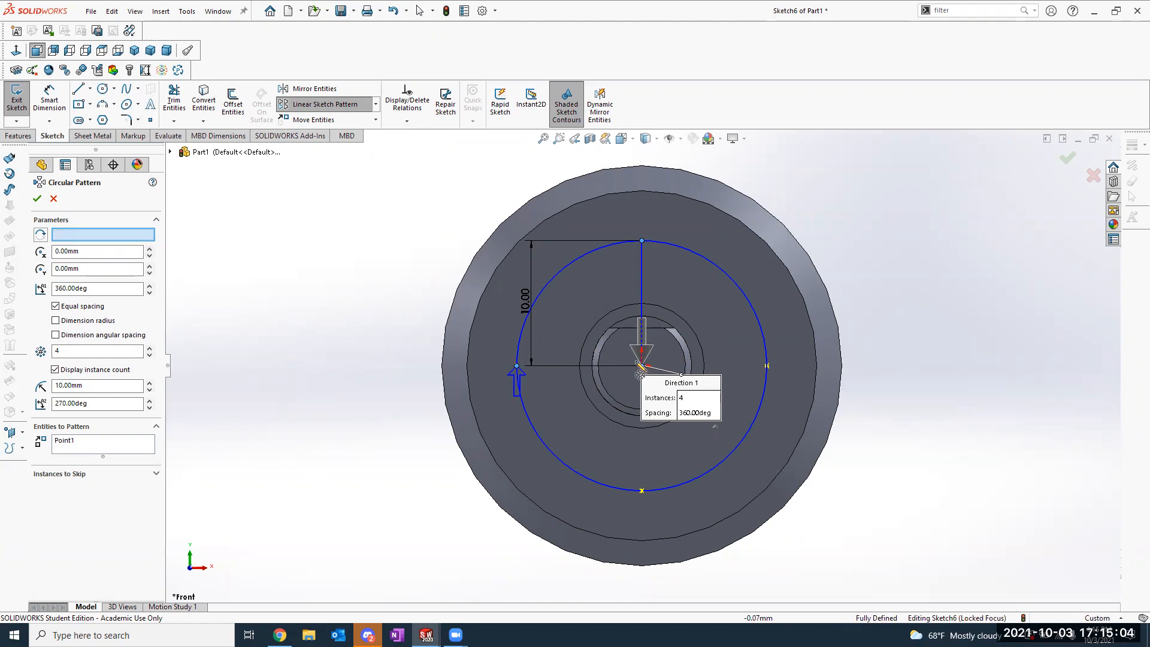
{"action": "key", "text": "Escape"}
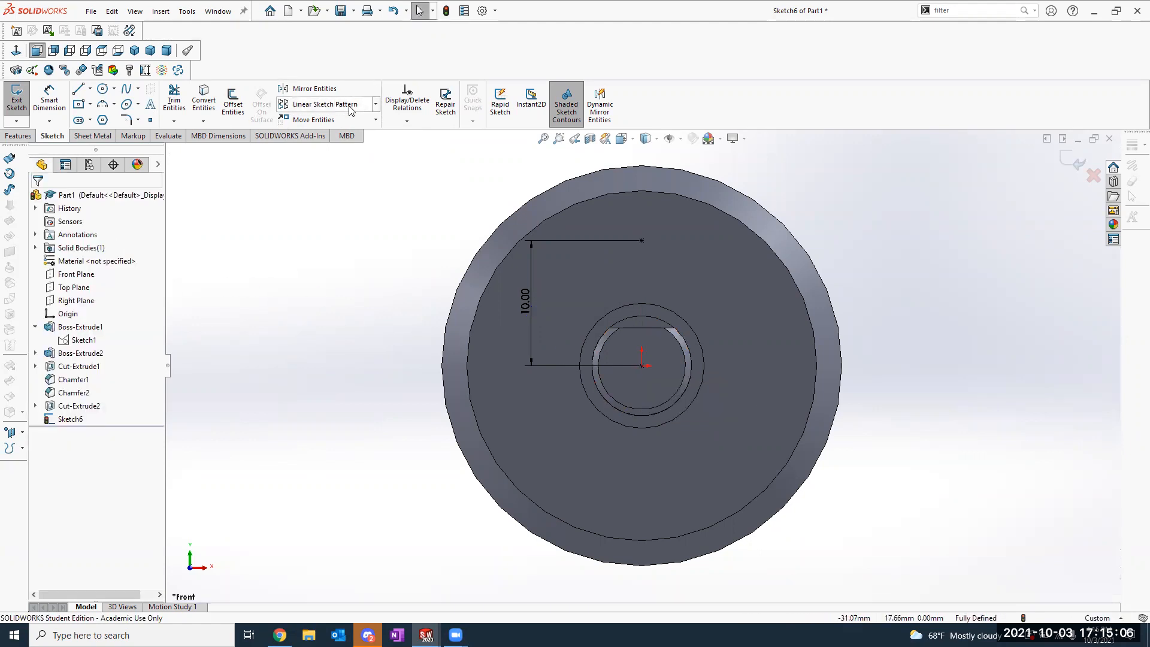
Step: Set up a circular sketch pattern of the point above the origin, with 4 equally spaced instances over 360°
{"action": "left_click", "coordinate": [375, 104]}
{"action": "left_click", "coordinate": [371, 136]}
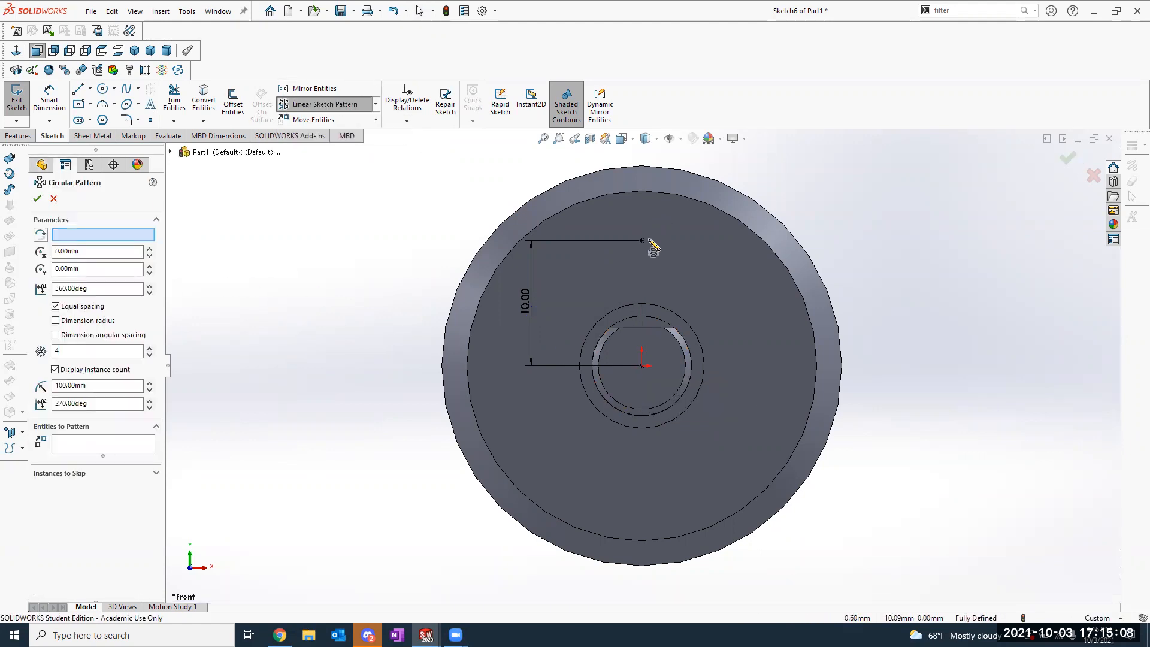
{"action": "left_click", "coordinate": [116, 442]}
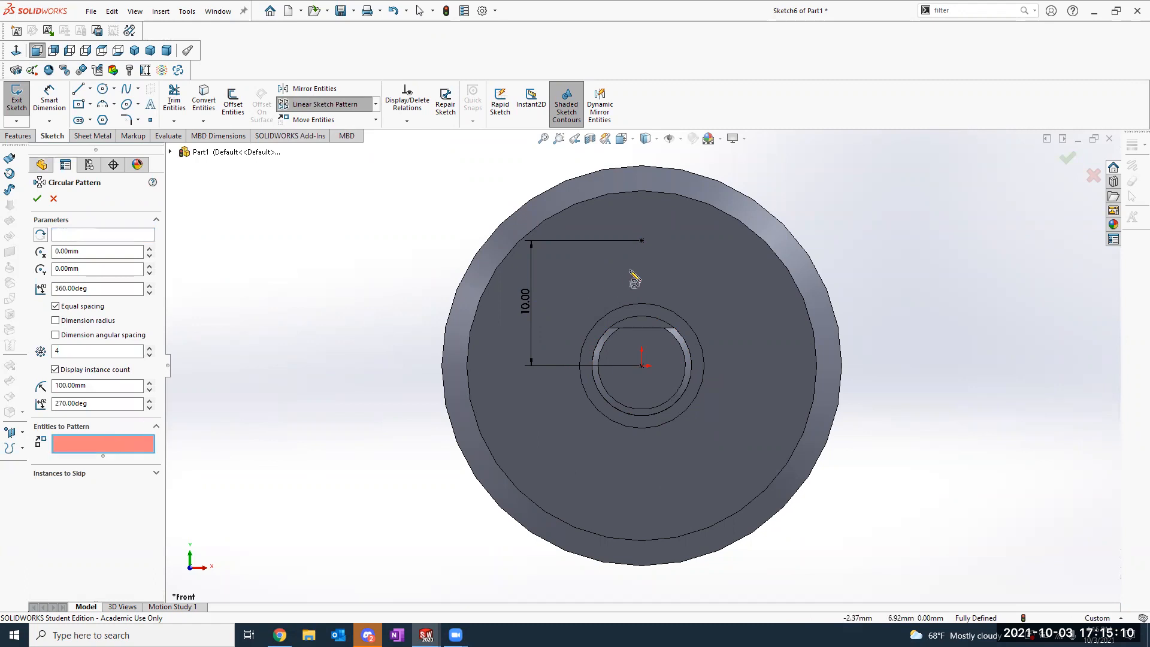
{"action": "left_click", "coordinate": [643, 240]}
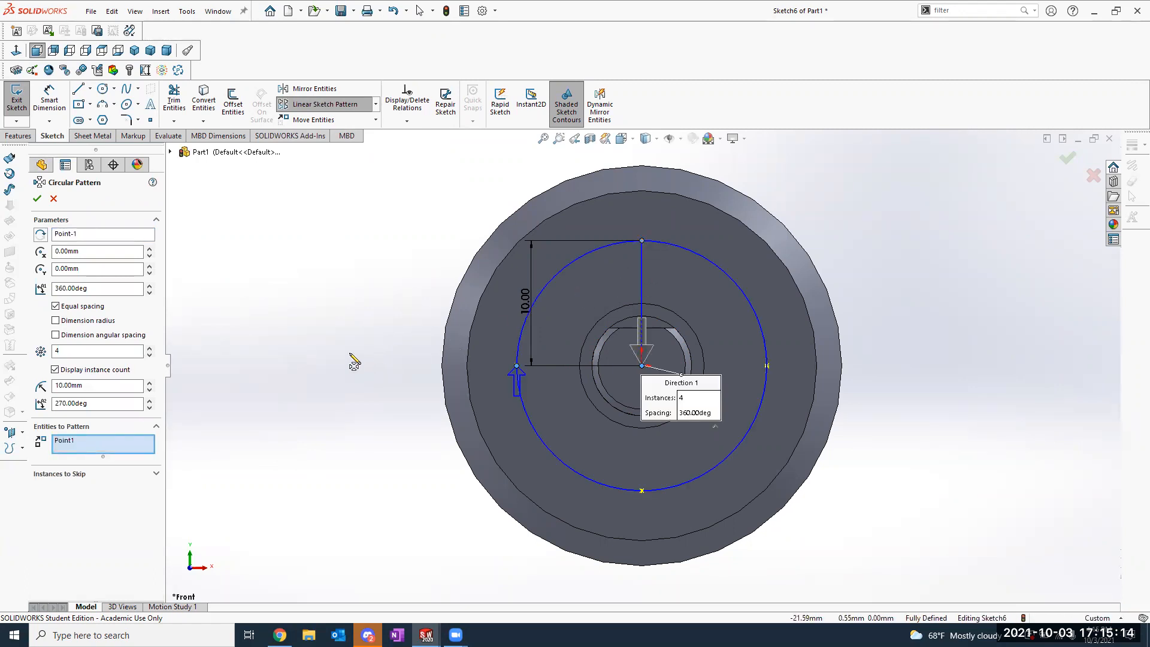
{"action": "double_click", "coordinate": [85, 387]}
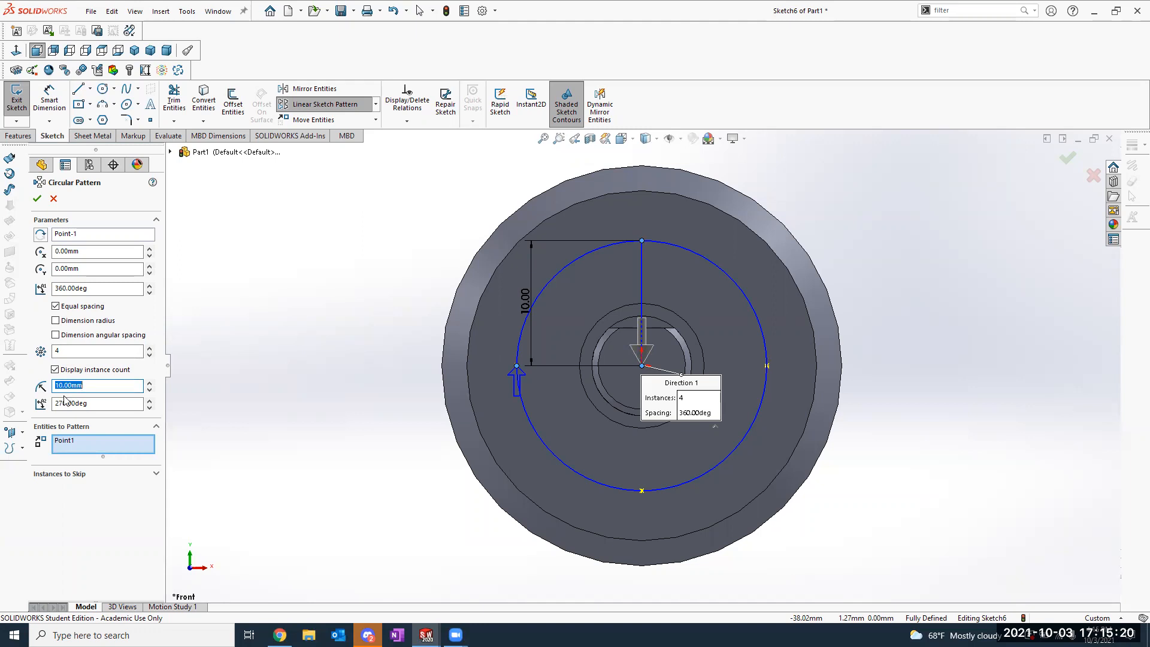
{"action": "left_click", "coordinate": [63, 403]}
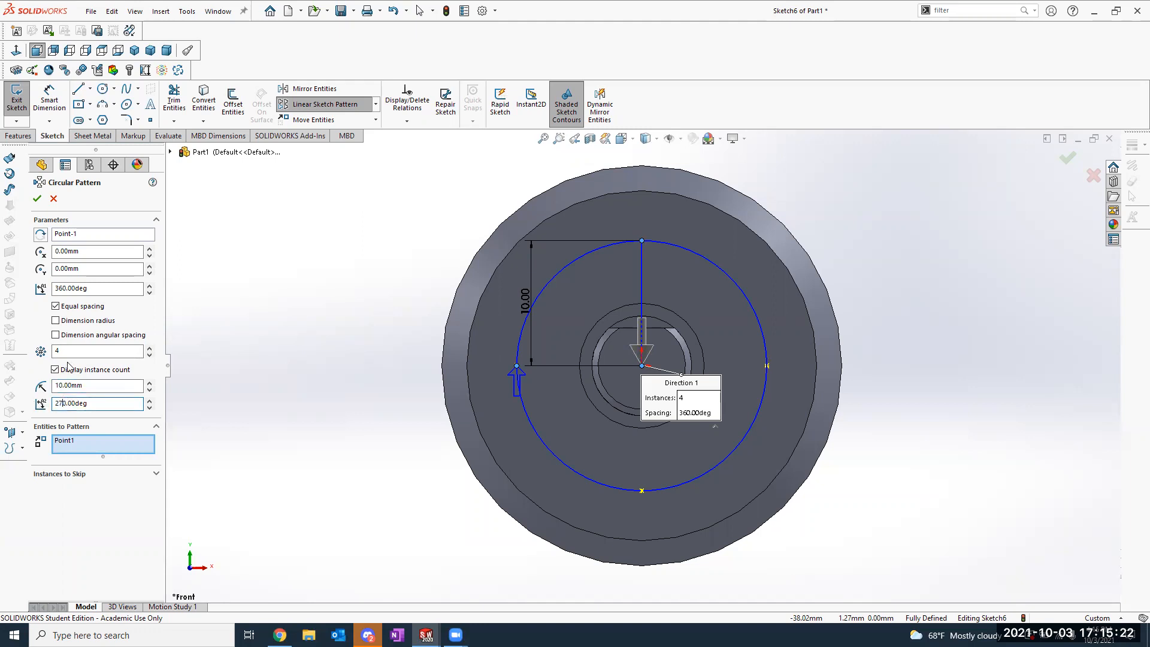
{"action": "double_click", "coordinate": [93, 292]}
{"action": "left_click", "coordinate": [92, 293]}
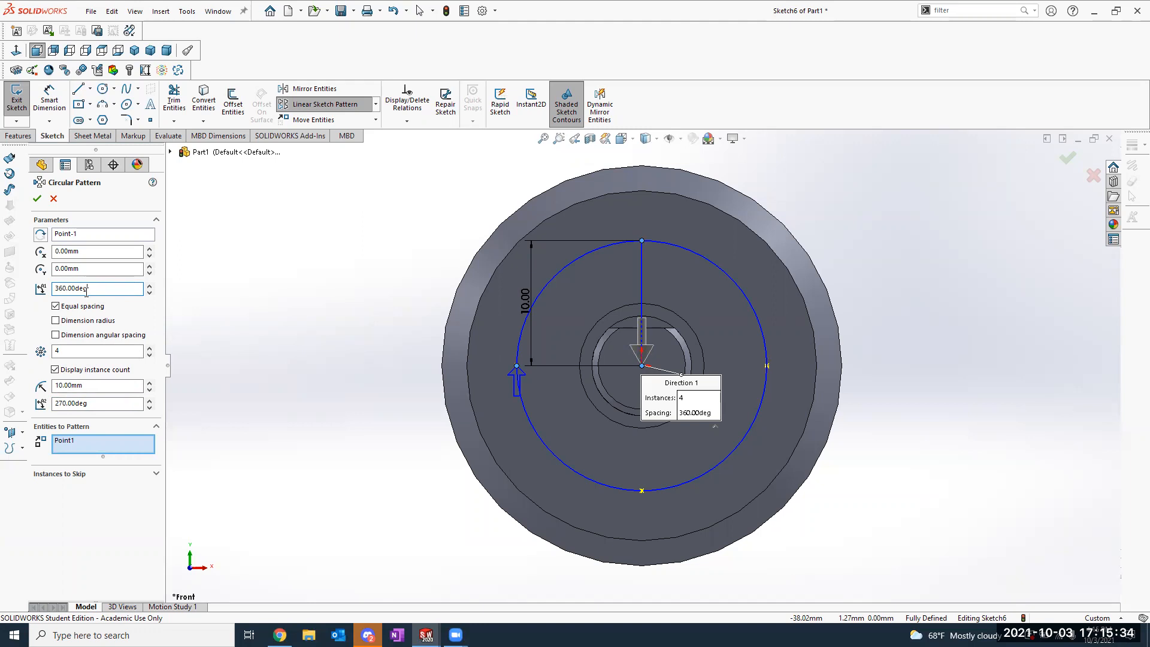
Step: Try the circular pattern with 6 and 10 instances and return the instance count to 4
{"action": "left_click", "coordinate": [78, 351]}
{"action": "type", "text": "6"}
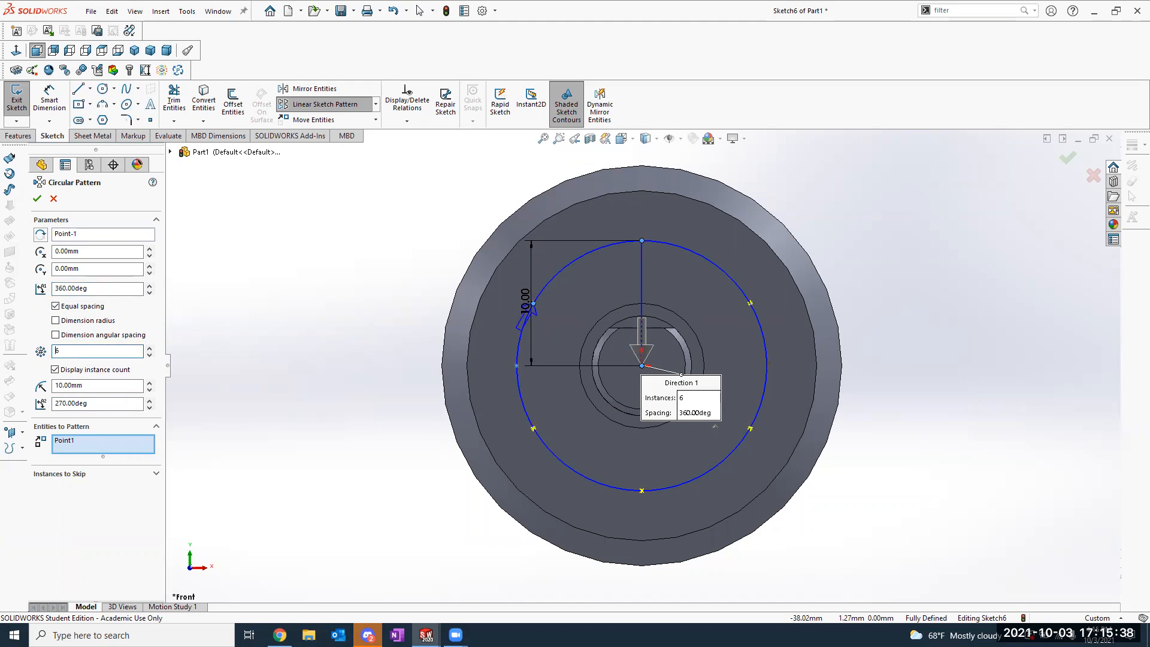
{"action": "left_click", "coordinate": [75, 351]}
{"action": "type", "text": "10"}
{"action": "left_click", "coordinate": [76, 351]}
{"action": "type", "text": "4"}
Step: Turn on Dimension radius for the circular pattern and create the four patterned points
{"action": "left_click", "coordinate": [91, 321]}
{"action": "left_click", "coordinate": [92, 322]}
{"action": "left_click", "coordinate": [92, 321]}
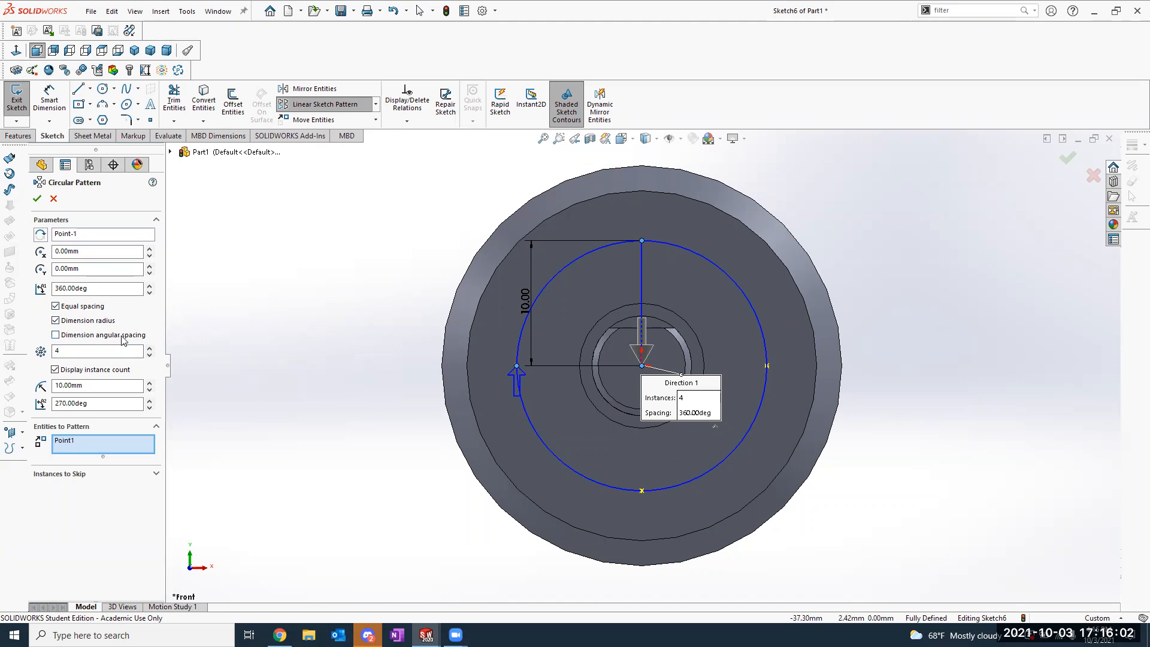
{"action": "left_click", "coordinate": [37, 200]}
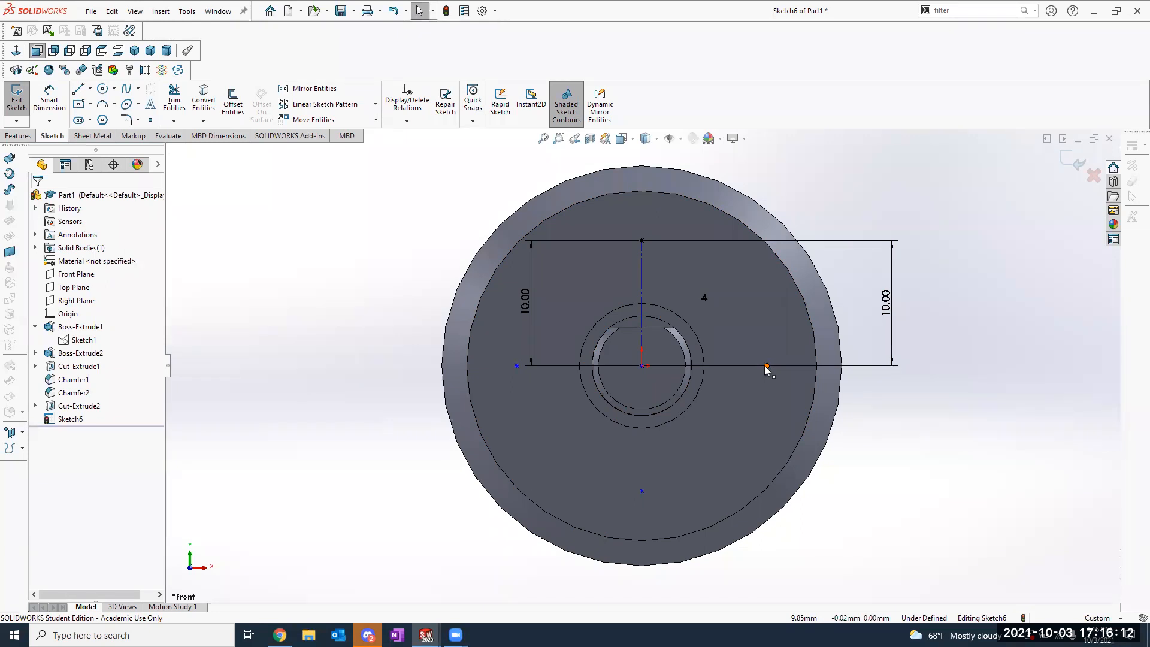
Step: Move a patterned point to test its freedom, and try a Coincident relation between the pattern centre and the point at the origin
{"action": "mouse_move", "coordinate": [766, 366]}
{"action": "left_mouse_down"}
{"action": "mouse_move", "coordinate": [765, 404]}
{"action": "mouse_move", "coordinate": [808, 356]}
{"action": "mouse_move", "coordinate": [649, 394]}
{"action": "mouse_move", "coordinate": [749, 437]}
{"action": "mouse_move", "coordinate": [953, 305]}
{"action": "mouse_move", "coordinate": [963, 347]}
{"action": "left_mouse_up"}
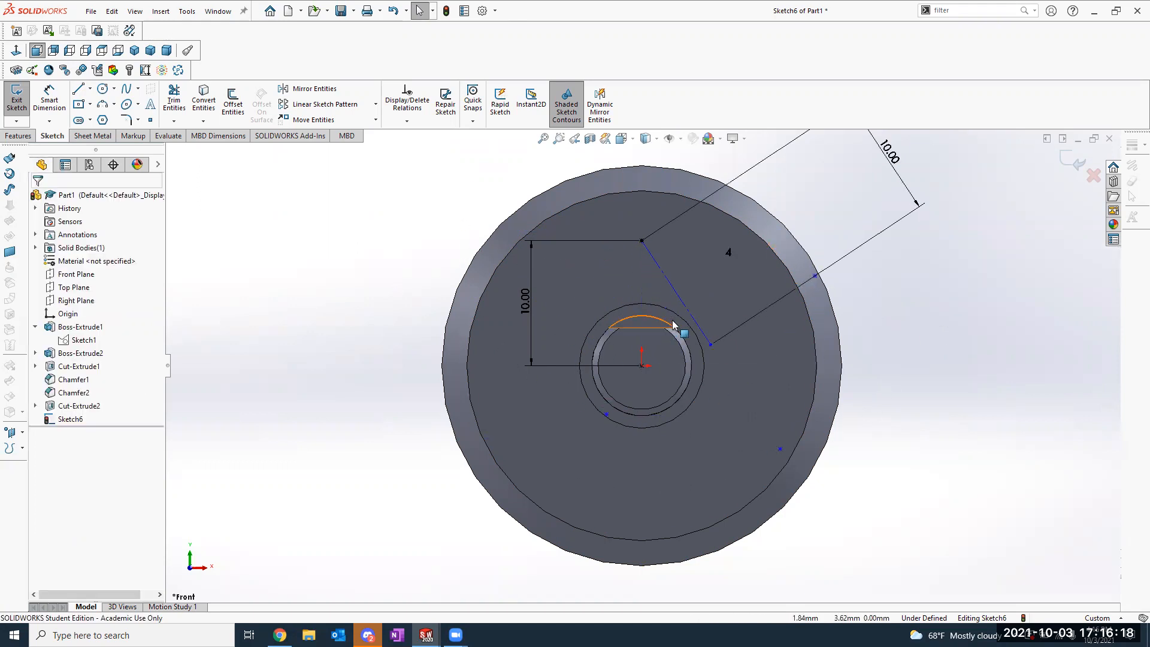
{"action": "left_click", "coordinate": [713, 346]}
{"action": "left_click", "coordinate": [642, 366], "text": "ctrl"}
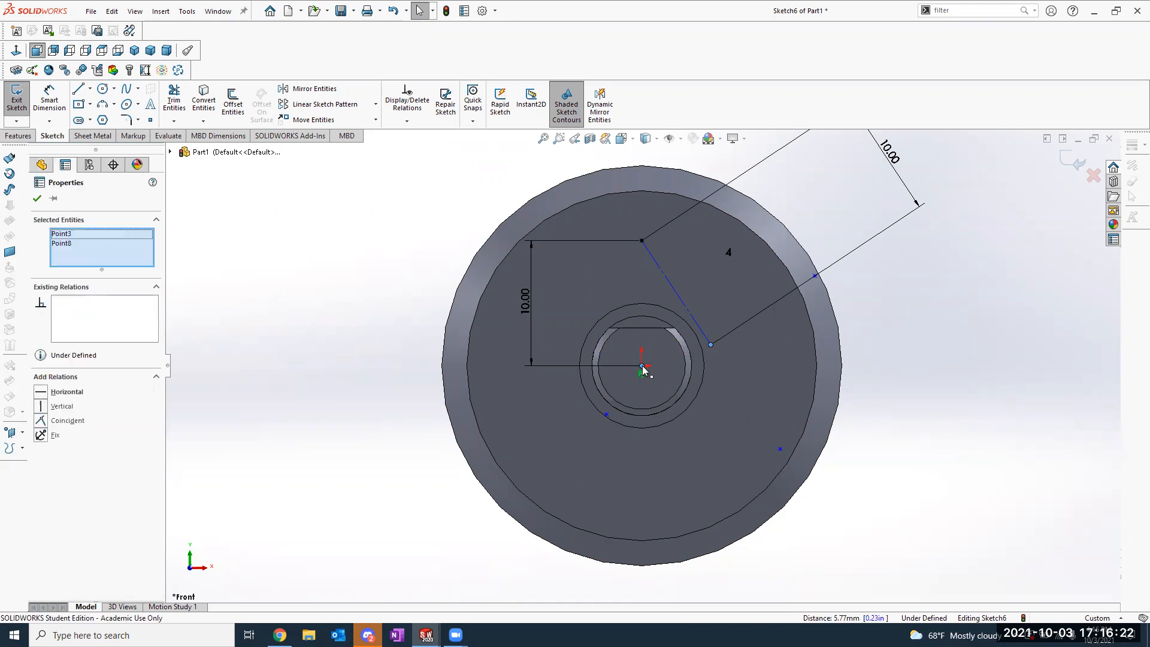
{"action": "left_click", "coordinate": [60, 421]}
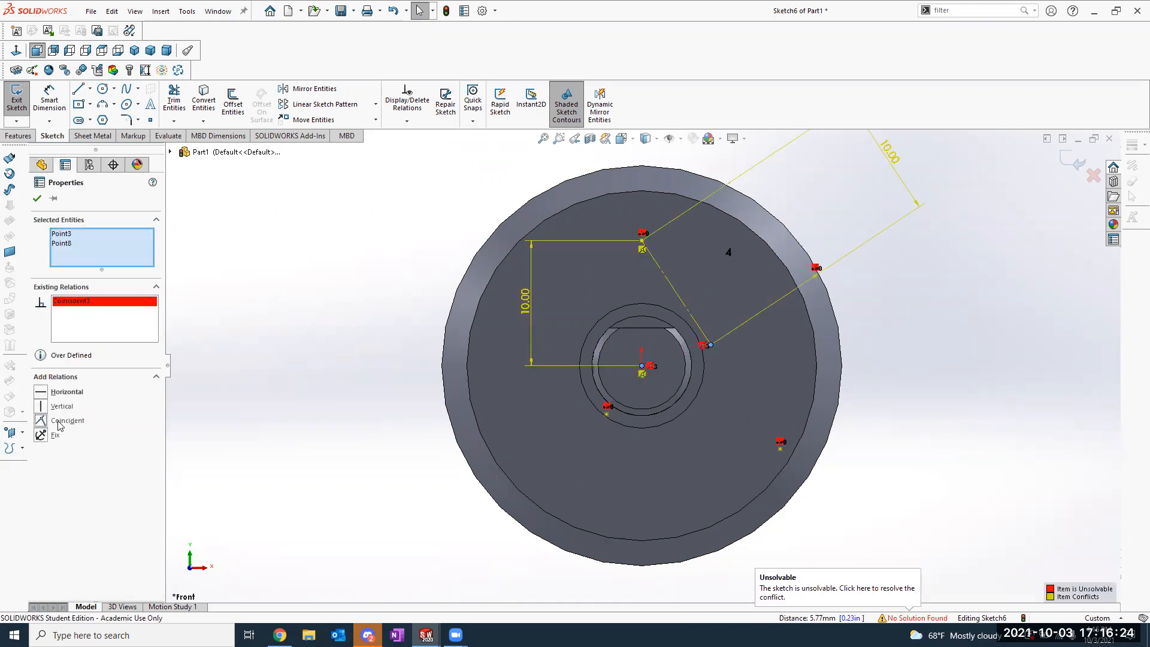
Step: Undo the Coincident relation and try to move the circular pattern's centre onto the origin
{"action": "key", "text": "ctrl+z"}
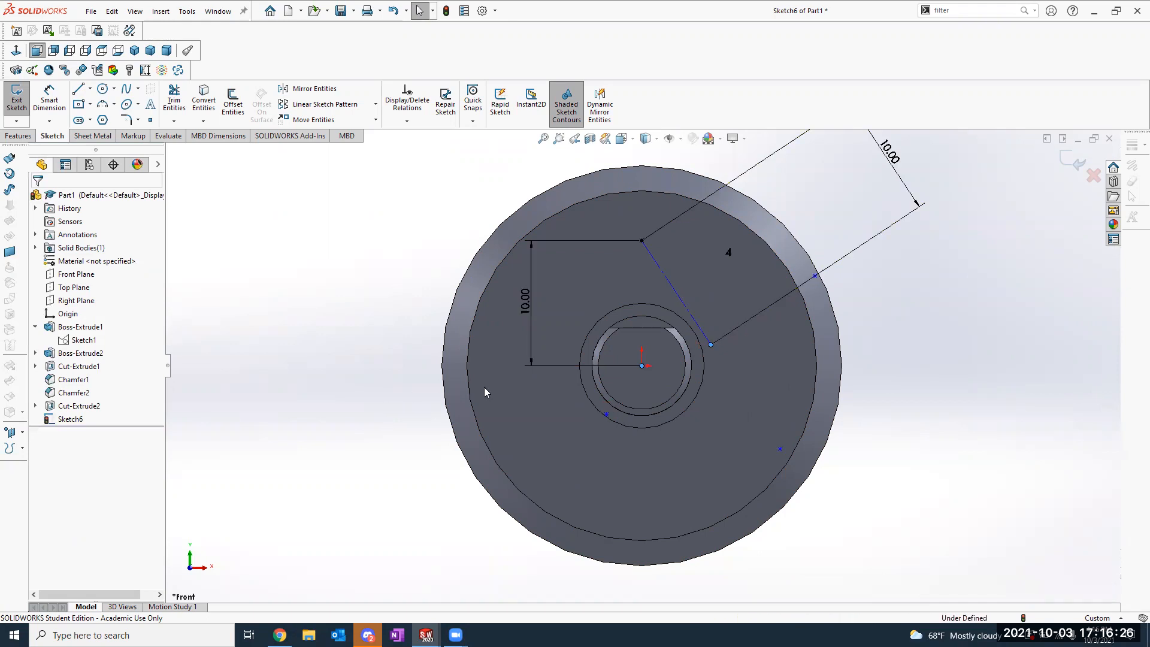
{"action": "left_click", "coordinate": [905, 364]}
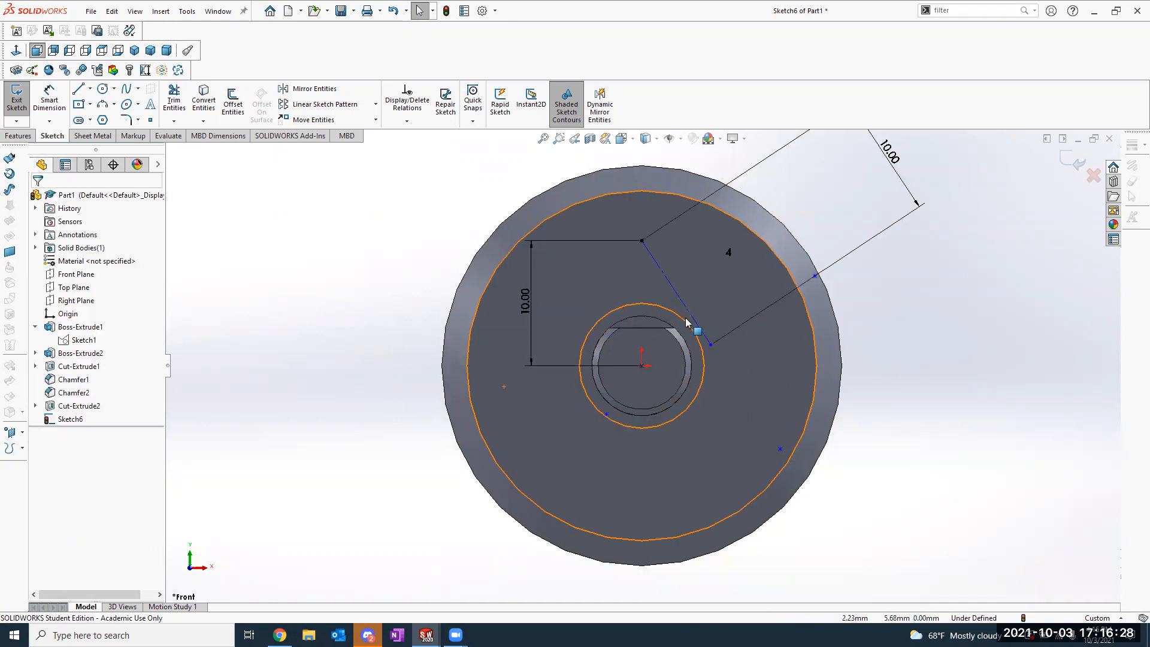
{"action": "left_click_drag", "start_coordinate": [711, 344], "coordinate": [642, 365]}
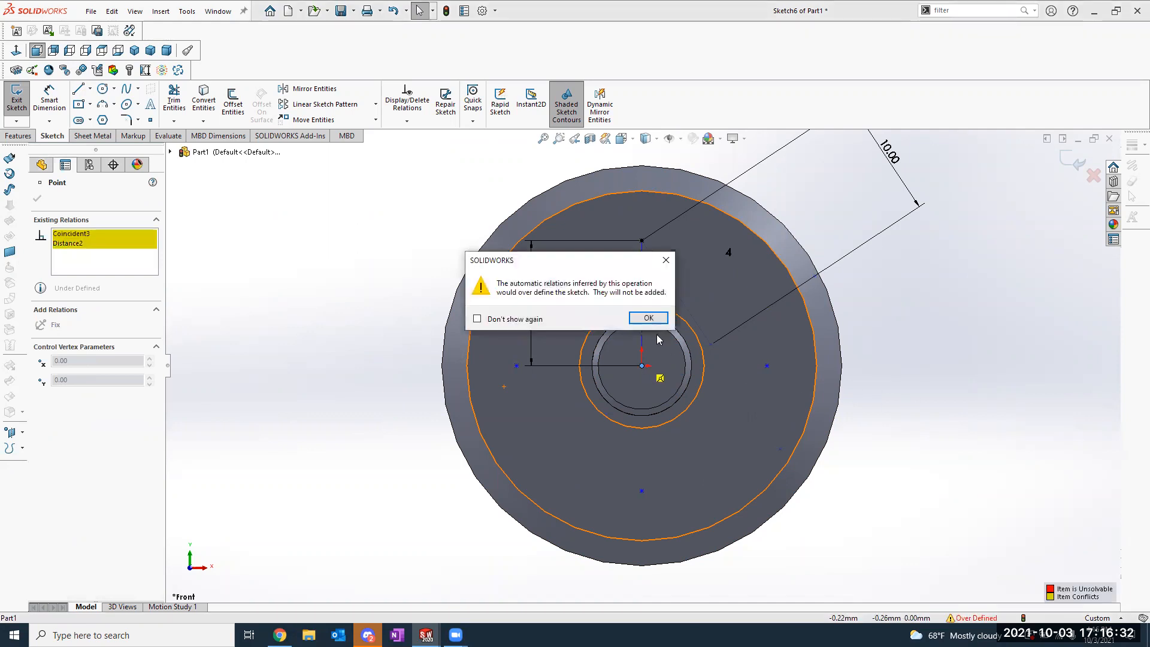
{"action": "left_click", "coordinate": [649, 317]}
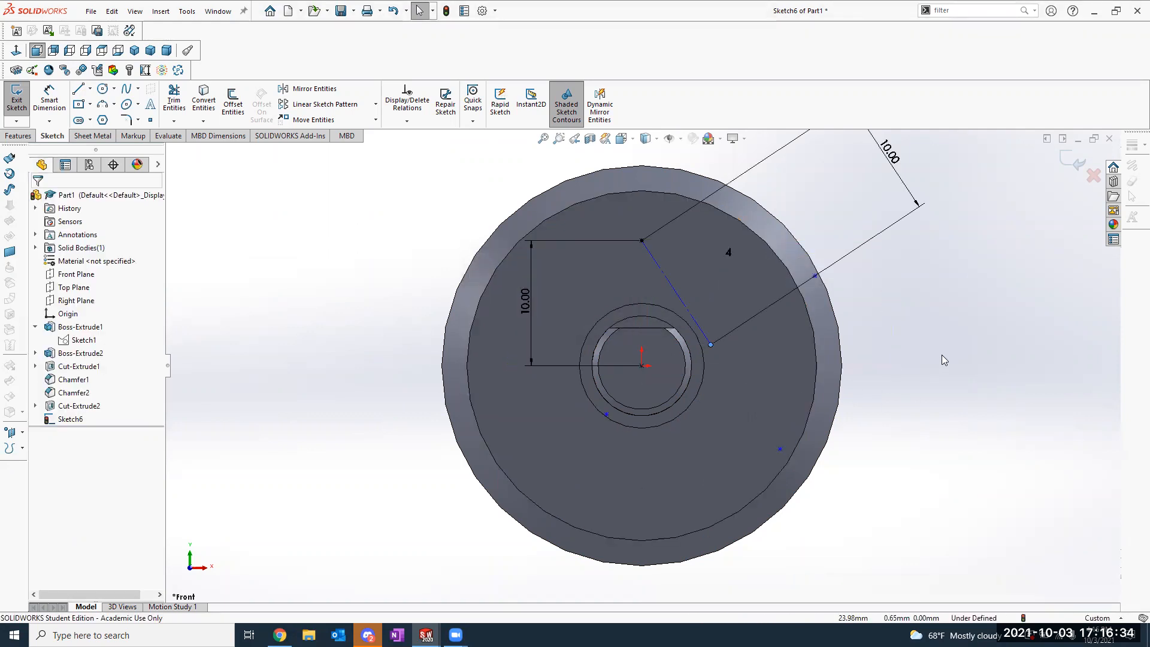
Step: Make the circular pattern's construction line Vertical to fully define the four points, and exit the sketch
{"action": "left_click", "coordinate": [687, 318]}
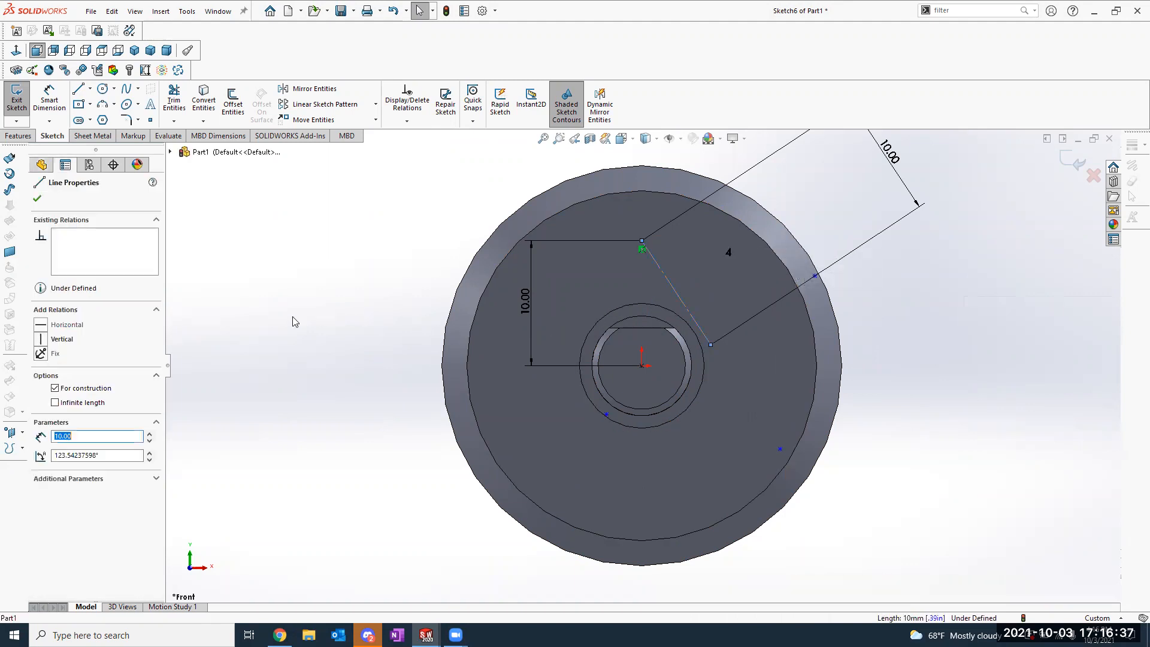
{"action": "left_click", "coordinate": [60, 339]}
{"action": "key", "text": "Escape"}
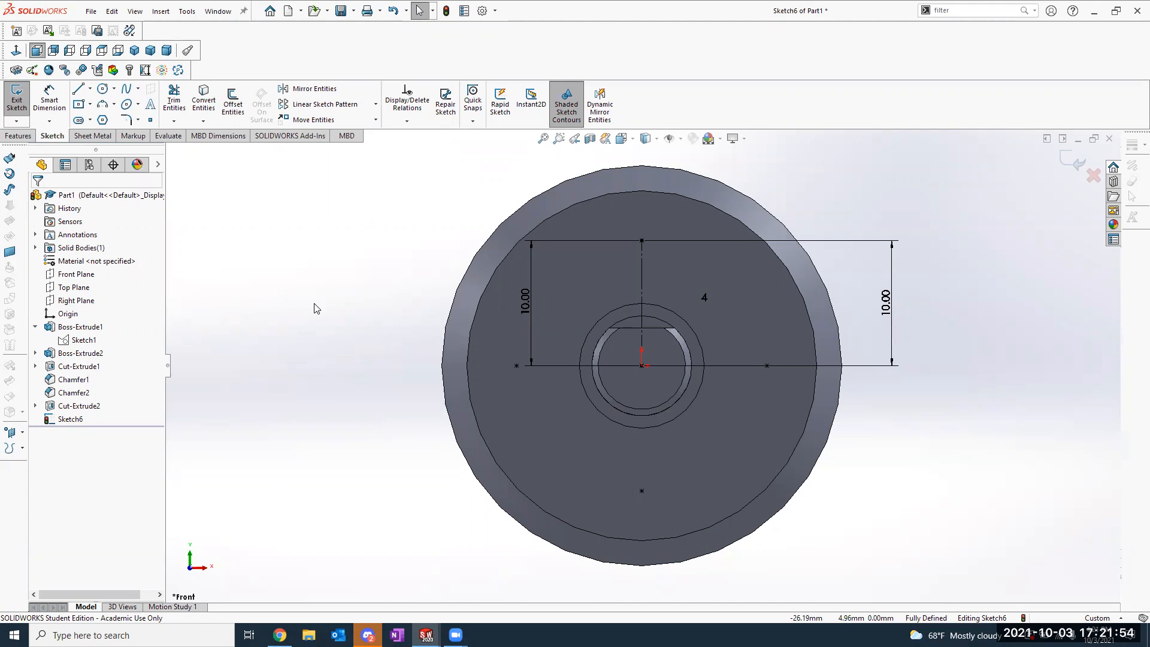
{"action": "left_click", "coordinate": [16, 96]}
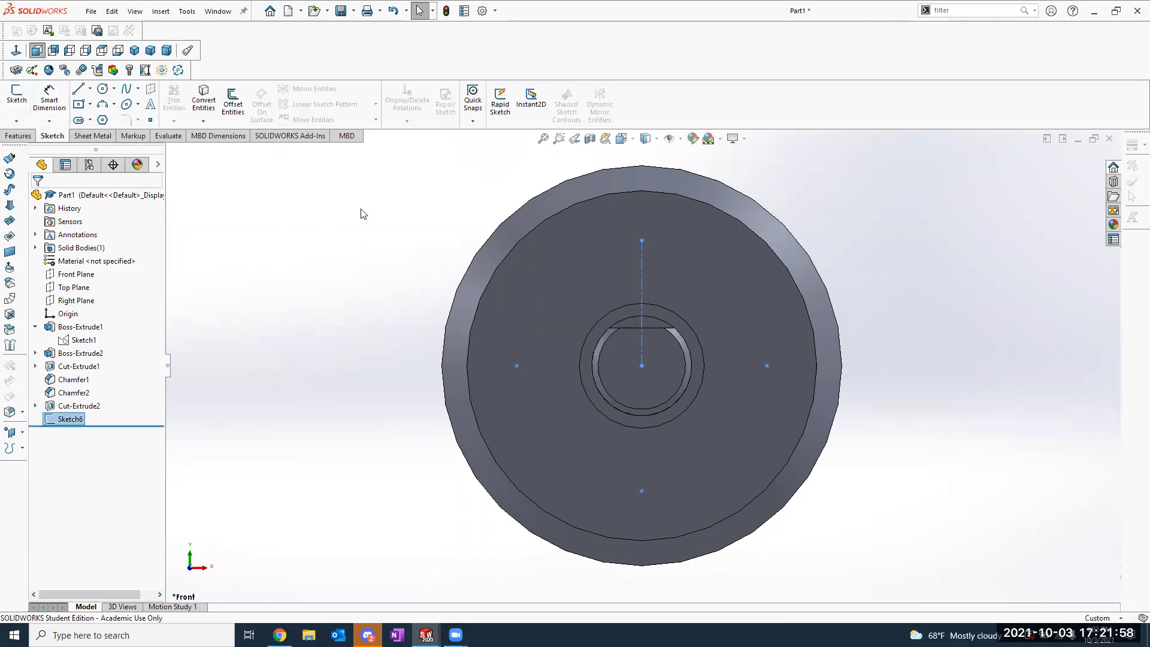
Step: Start a Straight Tap hole with the Hole Wizard and check the tapped-hole callout on the Motor Drawing slide
{"action": "key", "text": "ctrl+7"}
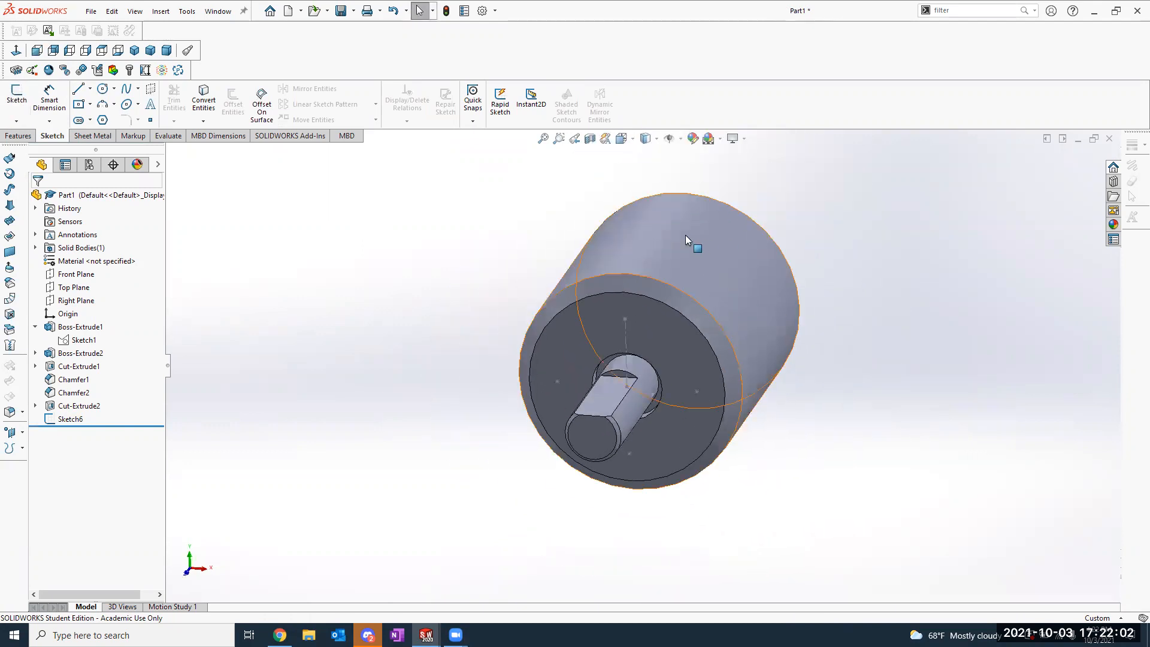
{"action": "left_click", "coordinate": [18, 137]}
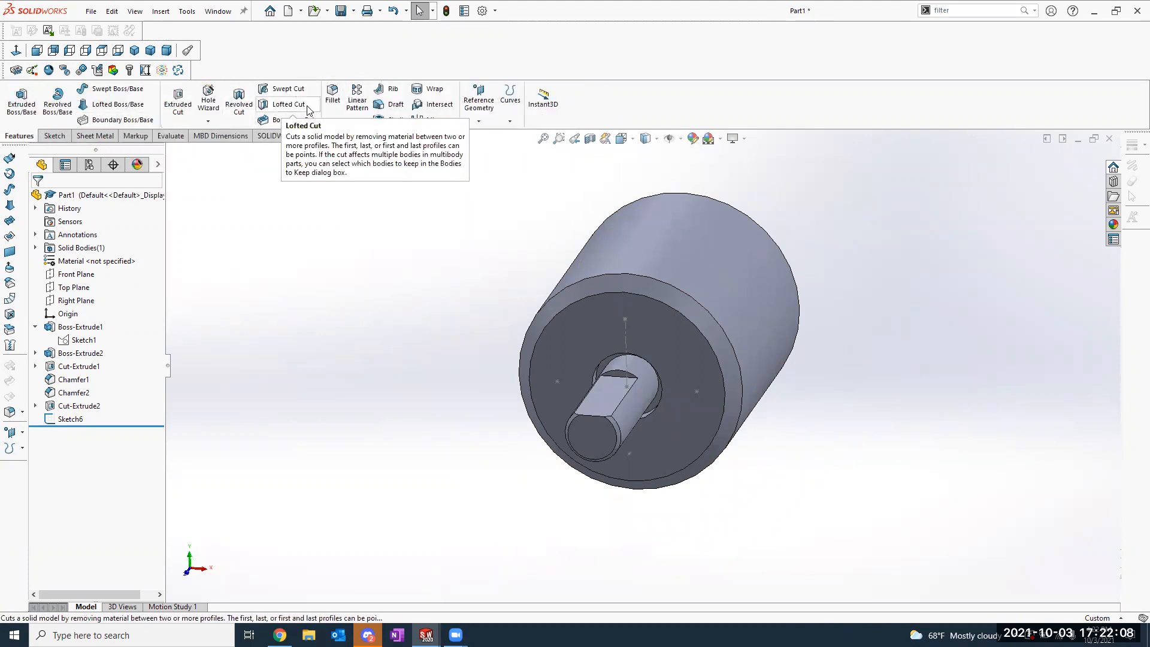
{"action": "left_click", "coordinate": [210, 96]}
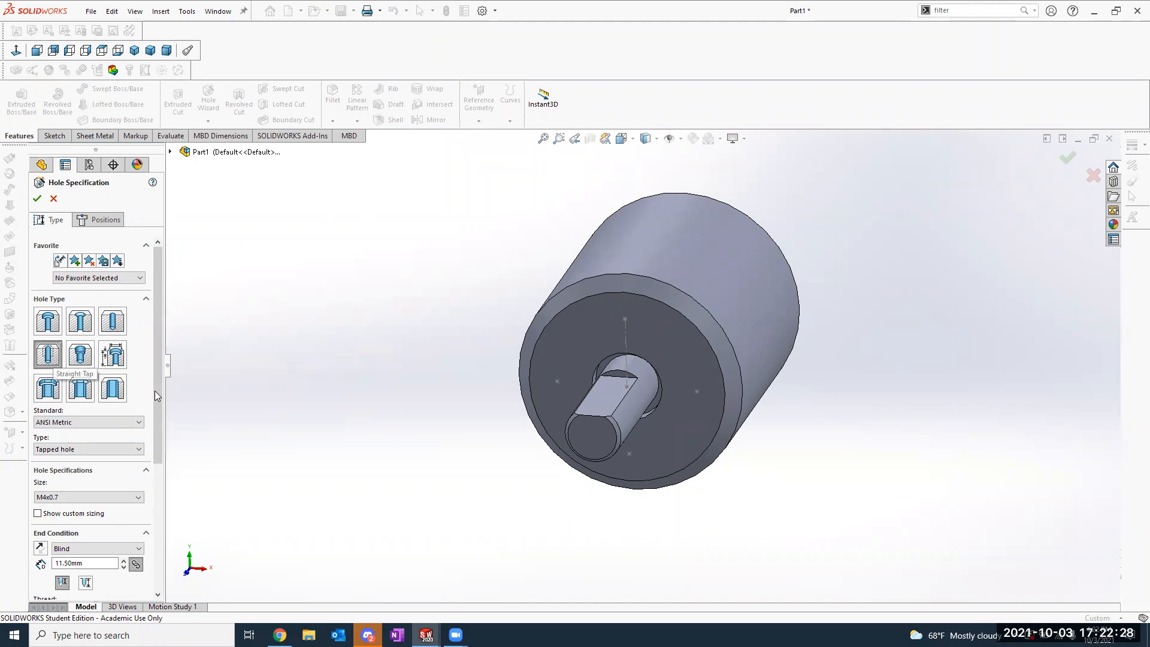
{"action": "scroll", "coordinate": [153, 407], "scroll_direction": "down", "scroll_amount": 1}
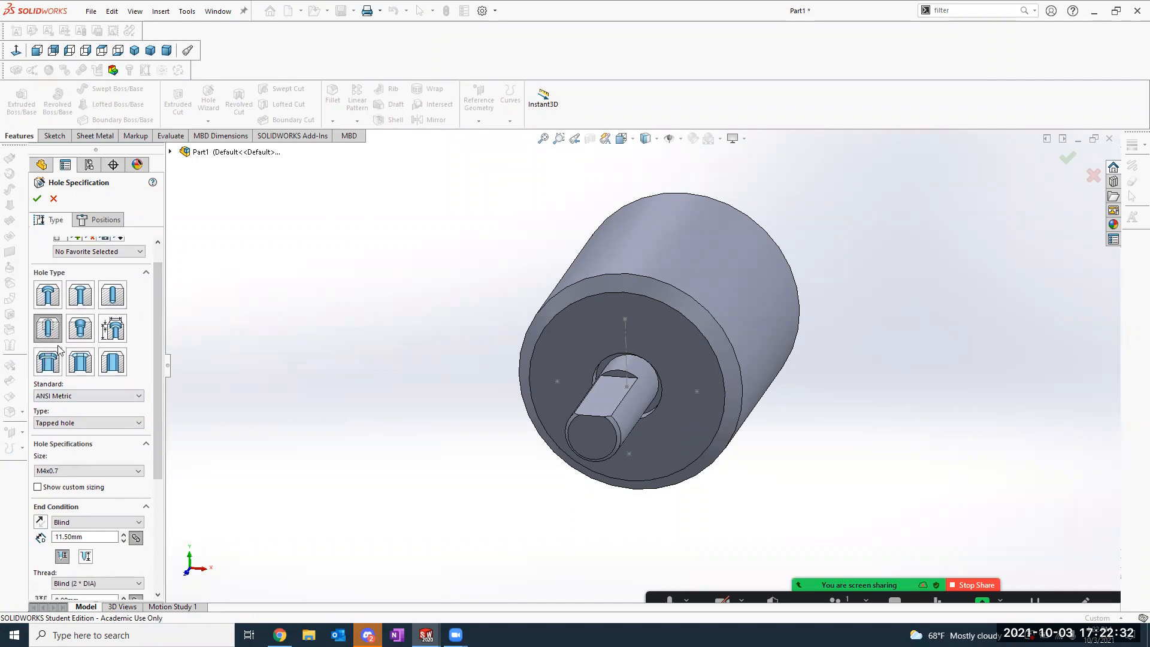
{"action": "key", "text": "alt+Tab"}
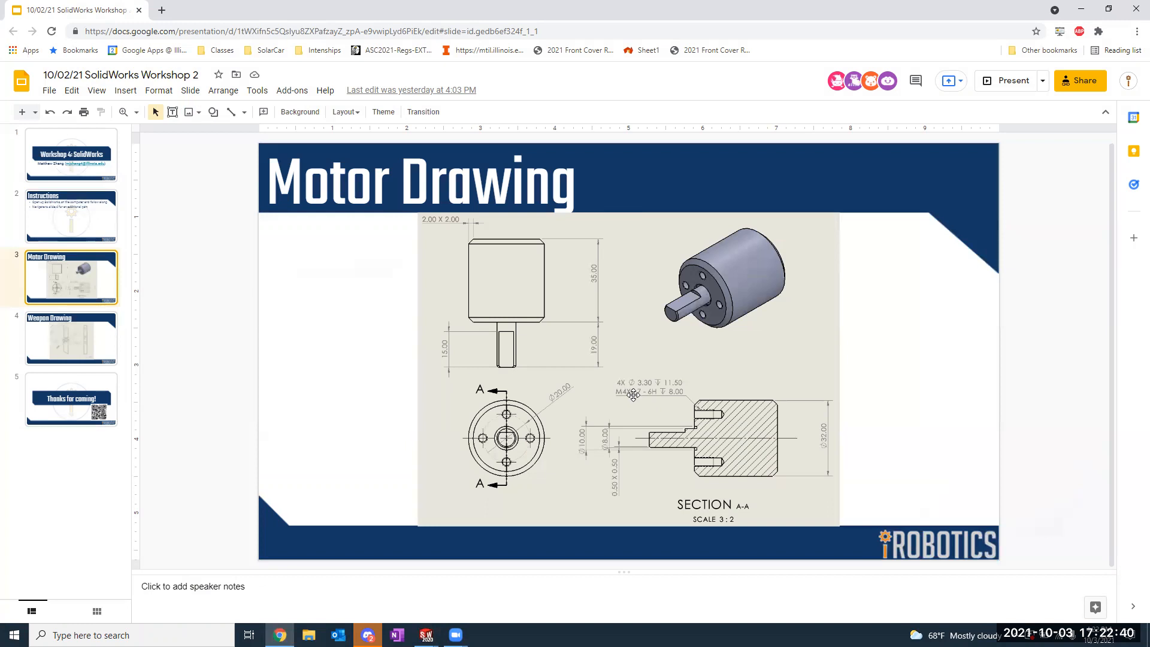
{"action": "key", "text": "alt+Tab"}
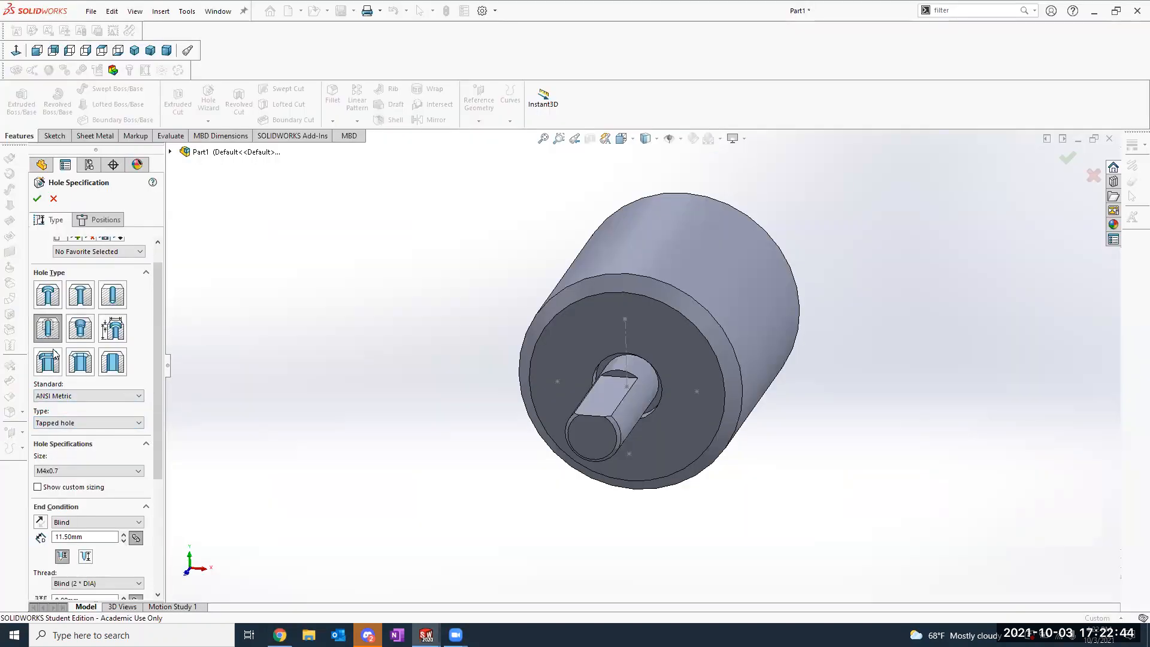
Step: Specify the hole with the ANSI Metric standard, Tapped hole type and M4x0.7 size
{"action": "left_click", "coordinate": [77, 397]}
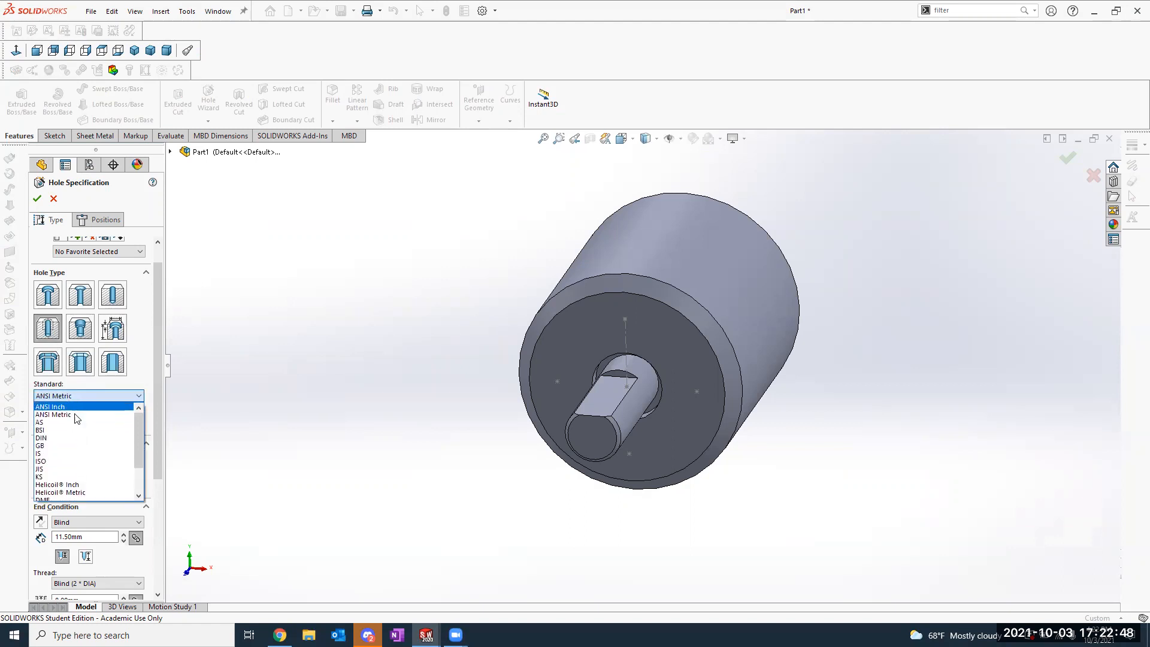
{"action": "left_click", "coordinate": [72, 415]}
{"action": "left_click", "coordinate": [76, 424]}
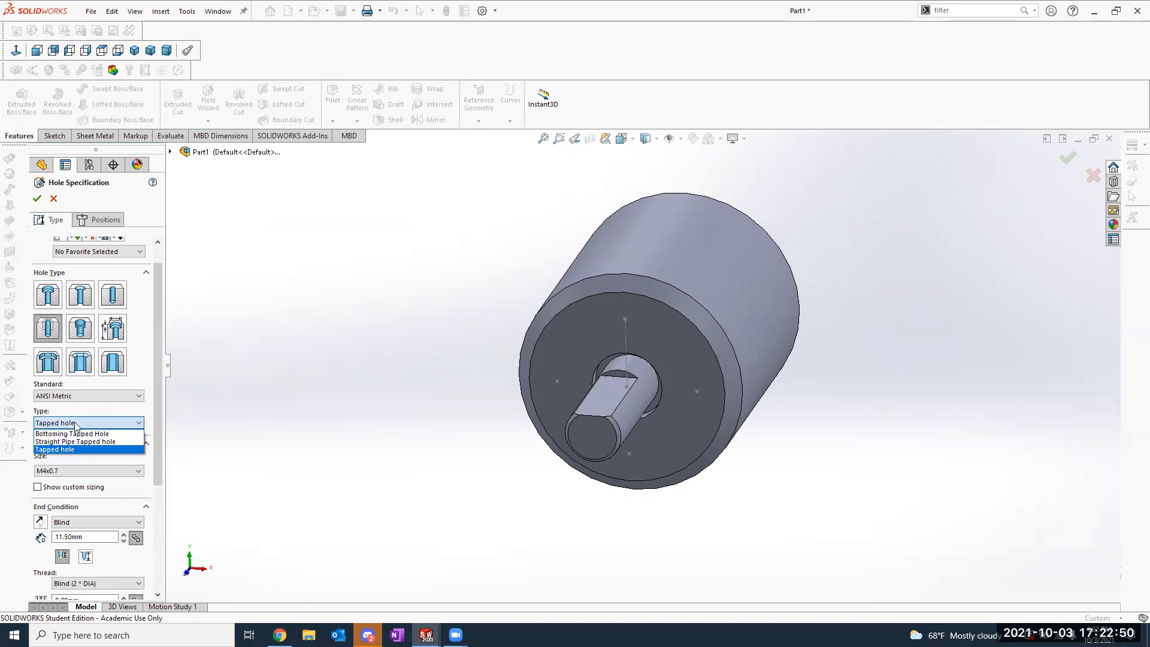
{"action": "left_click", "coordinate": [83, 449]}
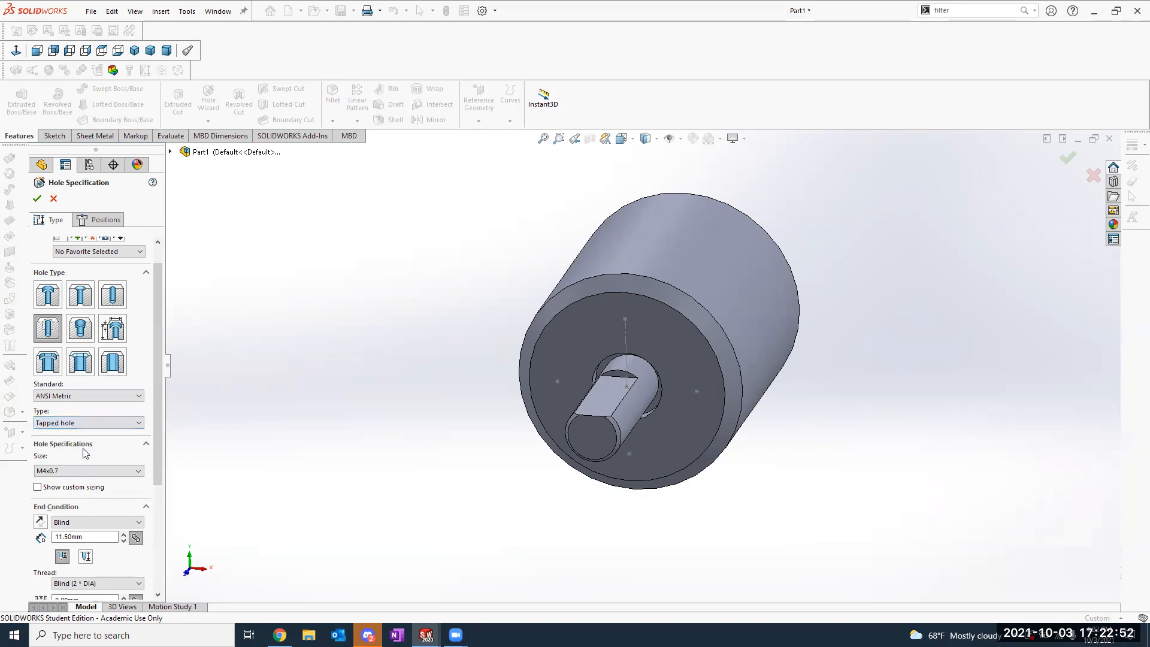
{"action": "left_click", "coordinate": [85, 470]}
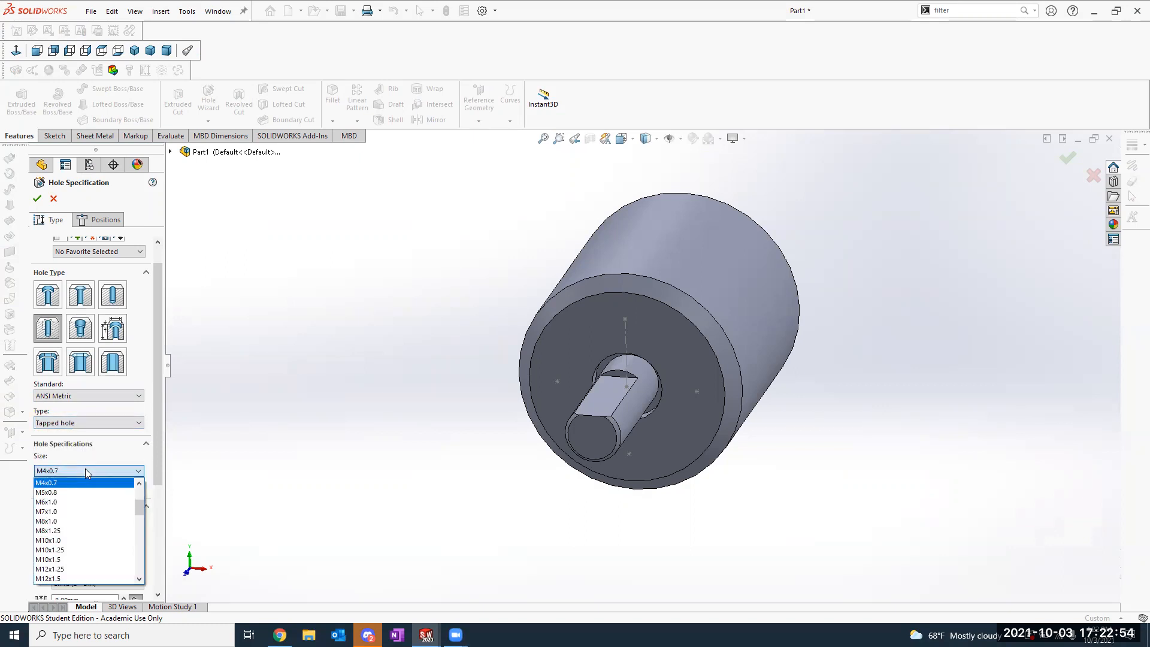
{"action": "scroll", "coordinate": [99, 492], "scroll_direction": "up", "scroll_amount": 1}
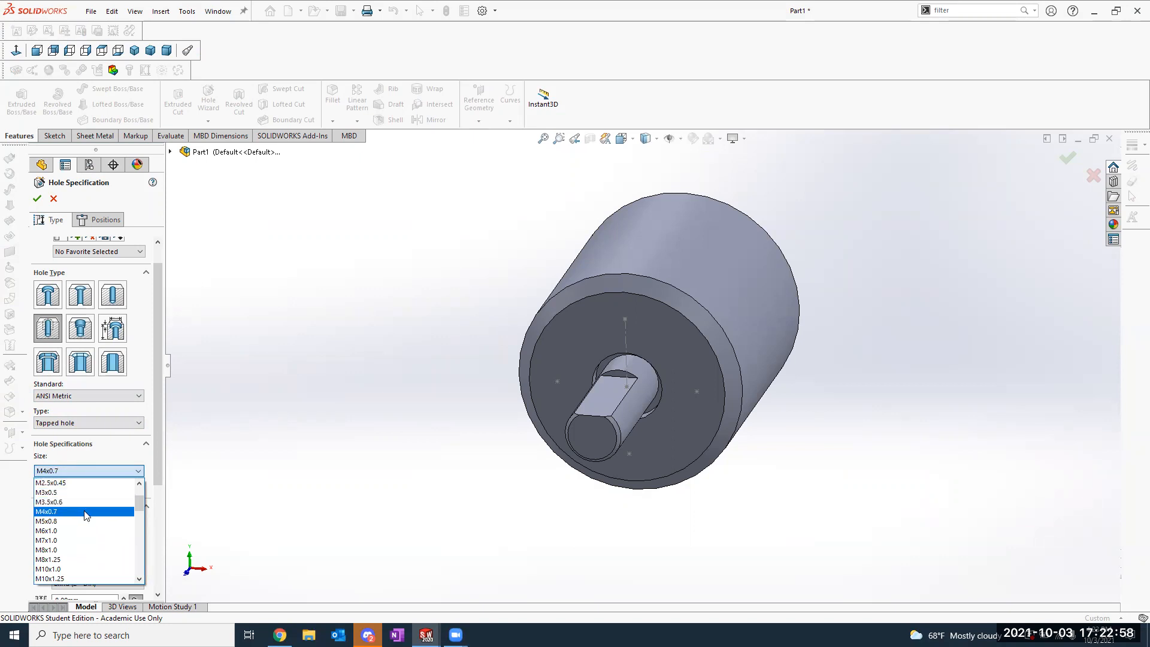
{"action": "left_click", "coordinate": [86, 512]}
Step: Compare the hole's blind and thread depth settings with the callout on the Motor Drawing slide
{"action": "left_click_drag", "start_coordinate": [161, 456], "coordinate": [158, 495]}
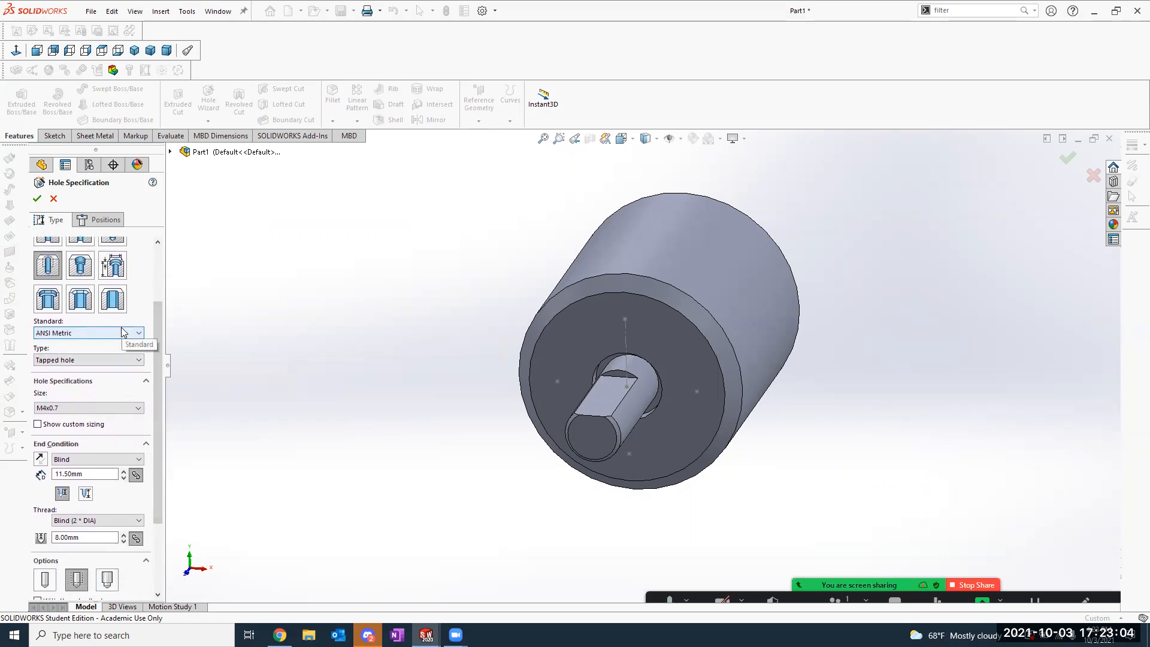
{"action": "left_click", "coordinate": [91, 474]}
{"action": "key", "text": "alt+Tab"}
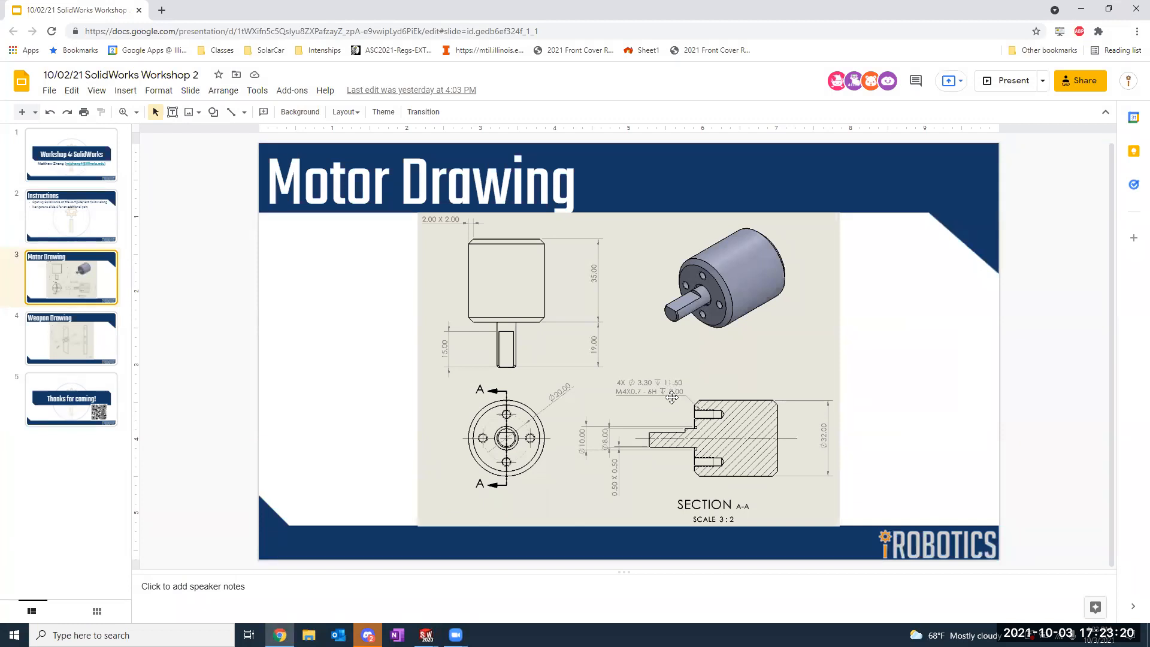
{"action": "key", "text": "alt+Tab"}
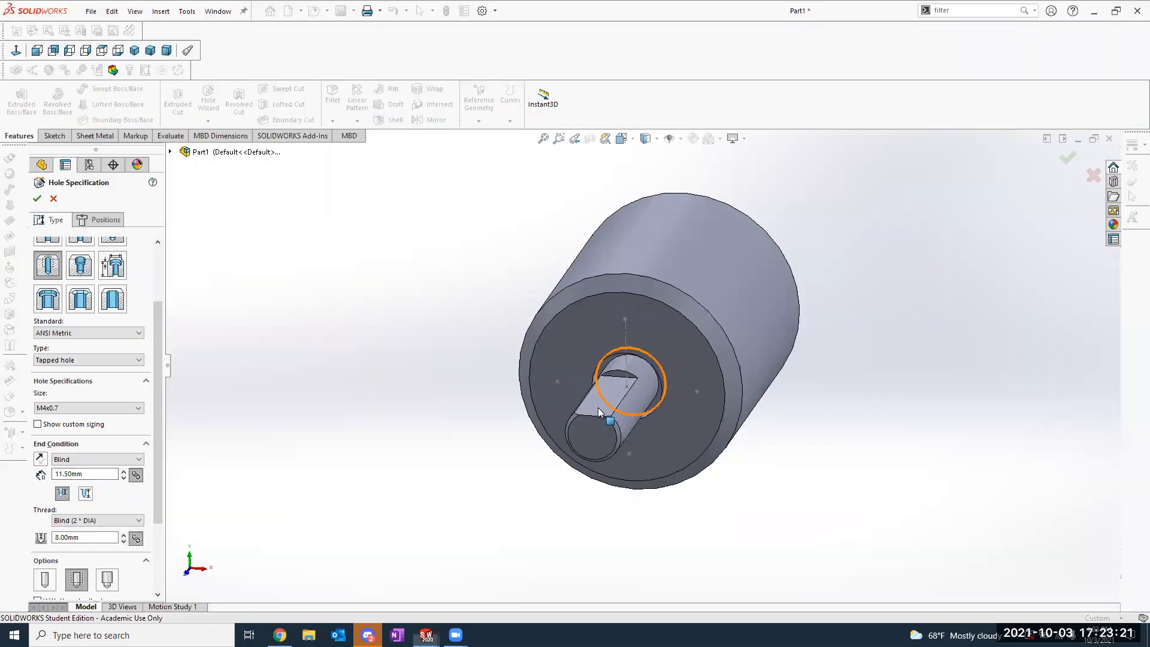
{"action": "double_click", "coordinate": [109, 471]}
{"action": "key", "text": "BackSpace"}
{"action": "type", "text": "3"}
{"action": "key", "text": "Return"}
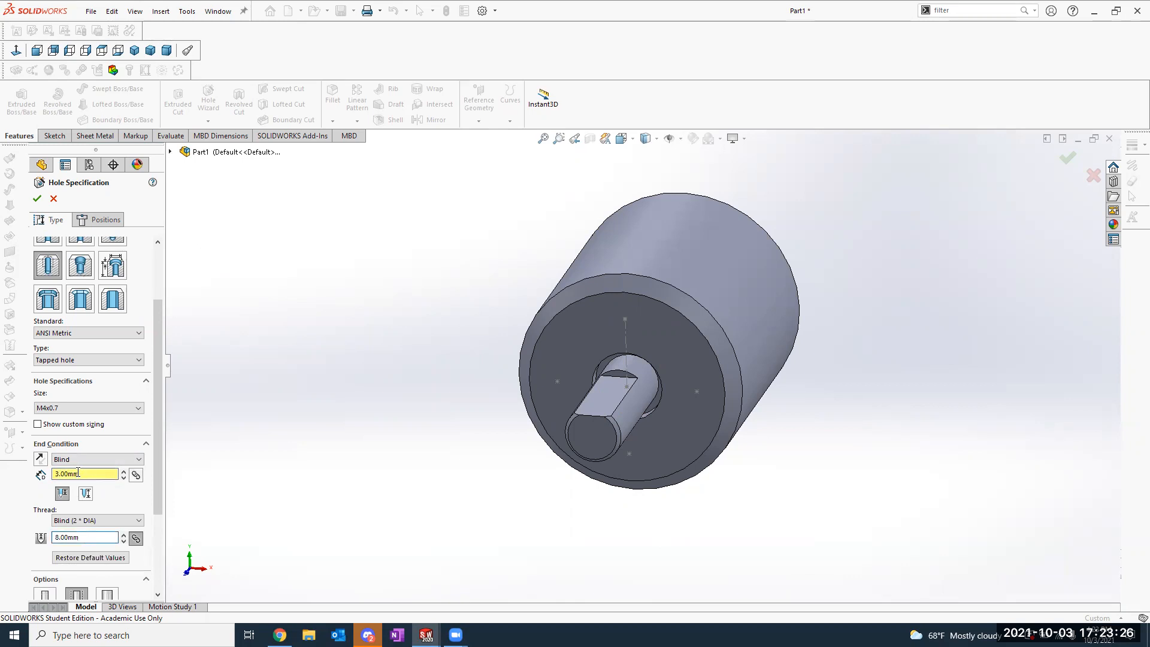
Step: Set the blind hole depth to 11.5 mm, leaving the thread at Blind (2 * DIA)
{"action": "double_click", "coordinate": [77, 473]}
{"action": "type", "text": "11.5"}
{"action": "key", "text": "Return"}
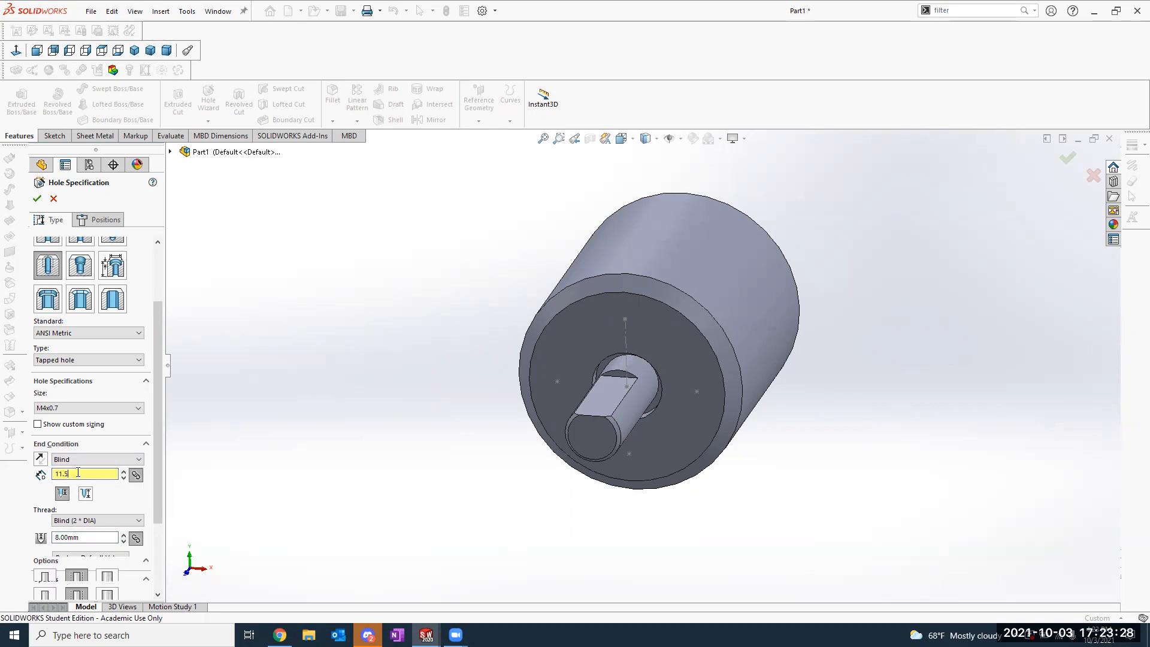
{"action": "double_click", "coordinate": [77, 536]}
{"action": "left_click_drag", "start_coordinate": [76, 537], "coordinate": [79, 540]}
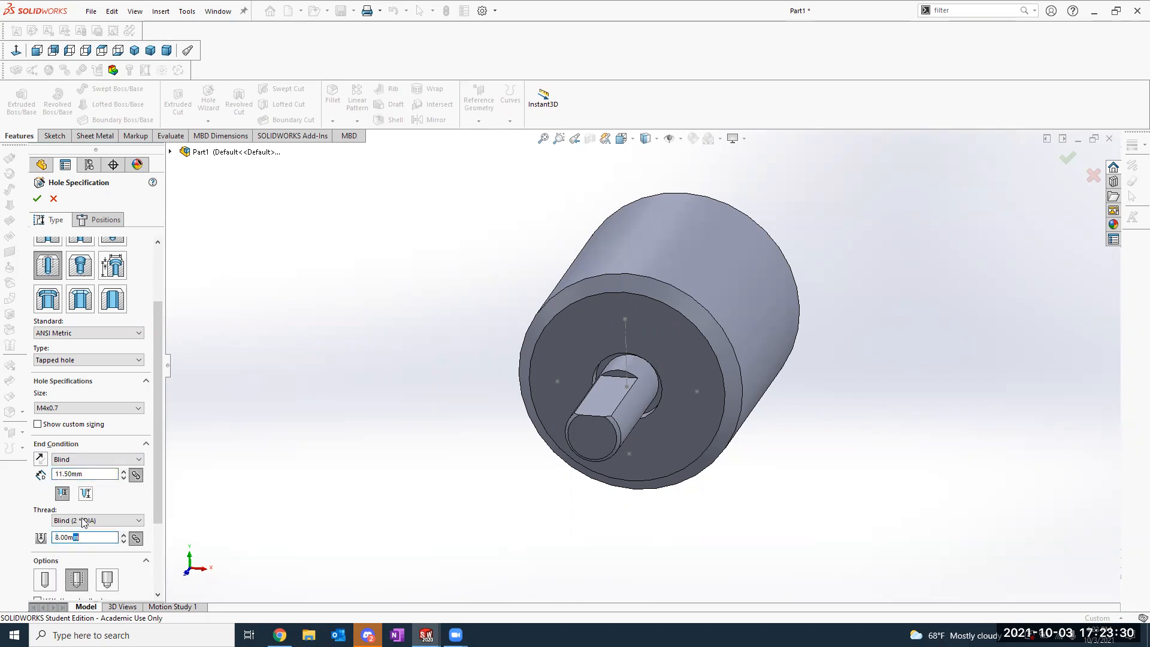
{"action": "left_click", "coordinate": [92, 473]}
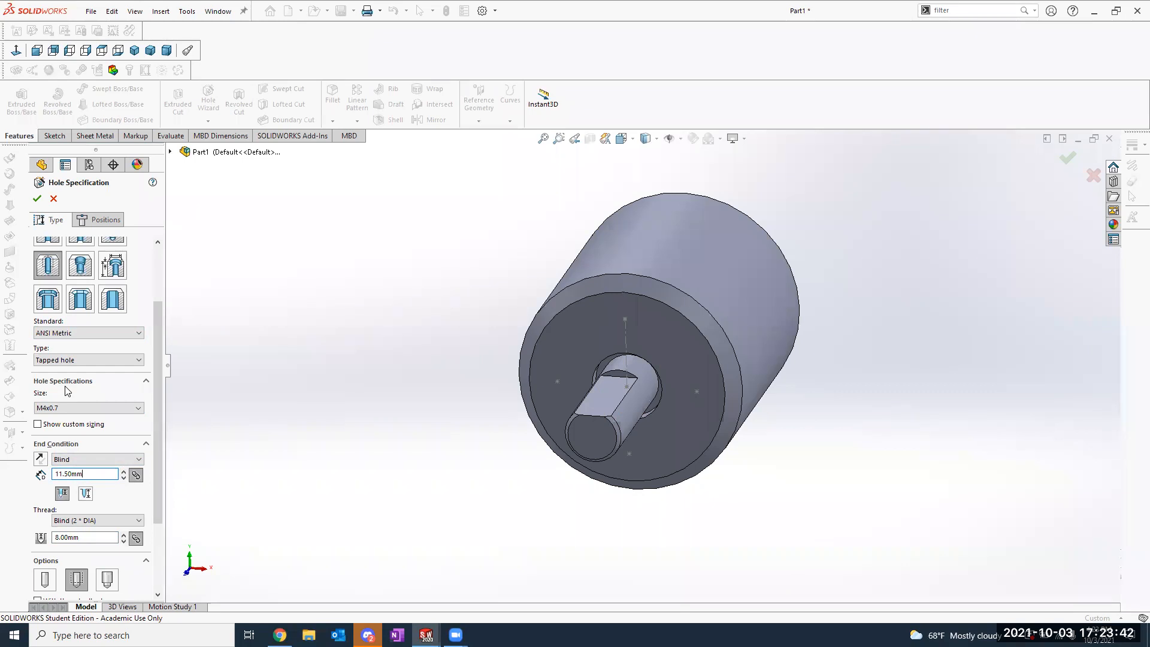
Step: Place the tapped holes on the motor's front face at the four patterned sketch points and create them
{"action": "left_click", "coordinate": [97, 226]}
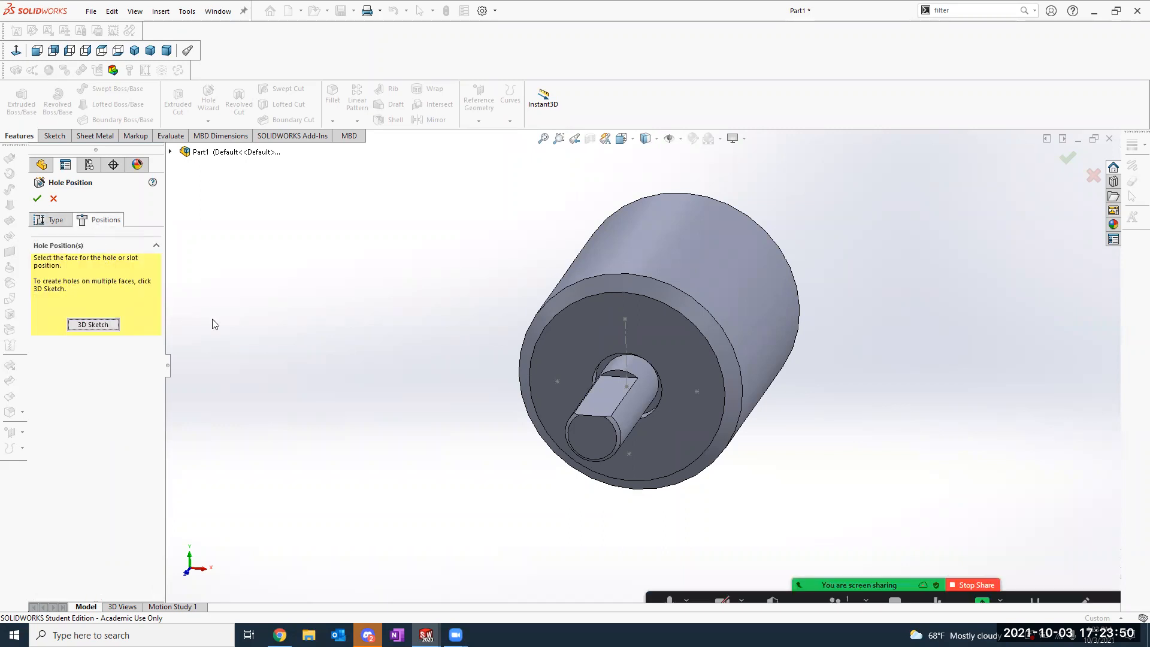
{"action": "left_click", "coordinate": [596, 329]}
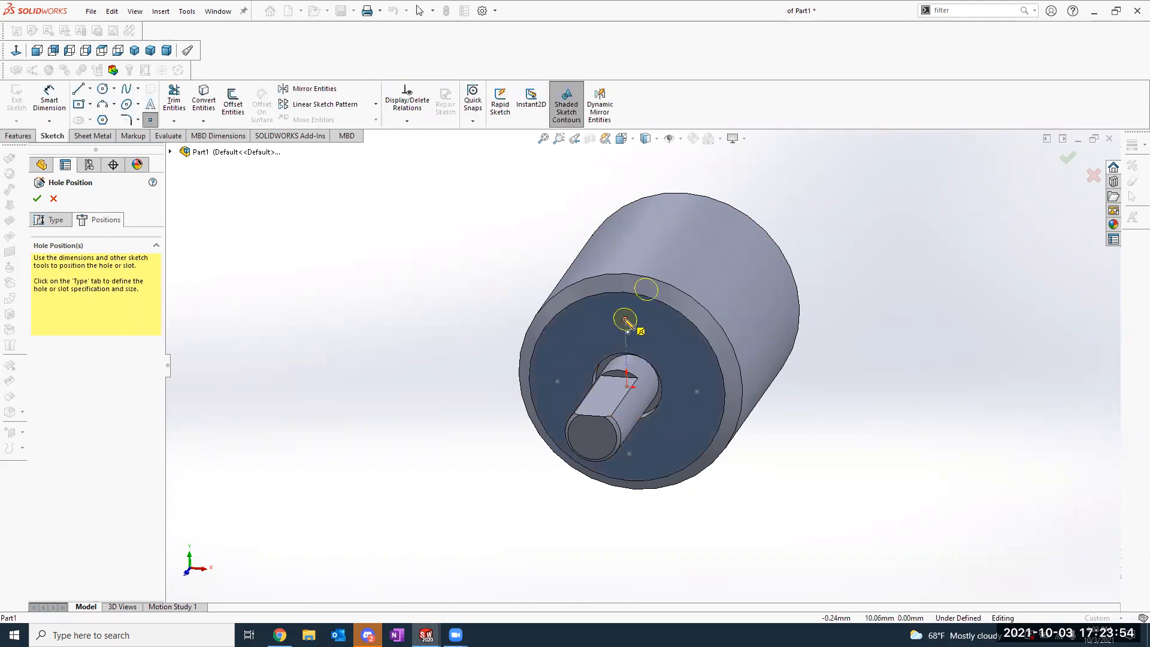
{"action": "left_click", "coordinate": [625, 319]}
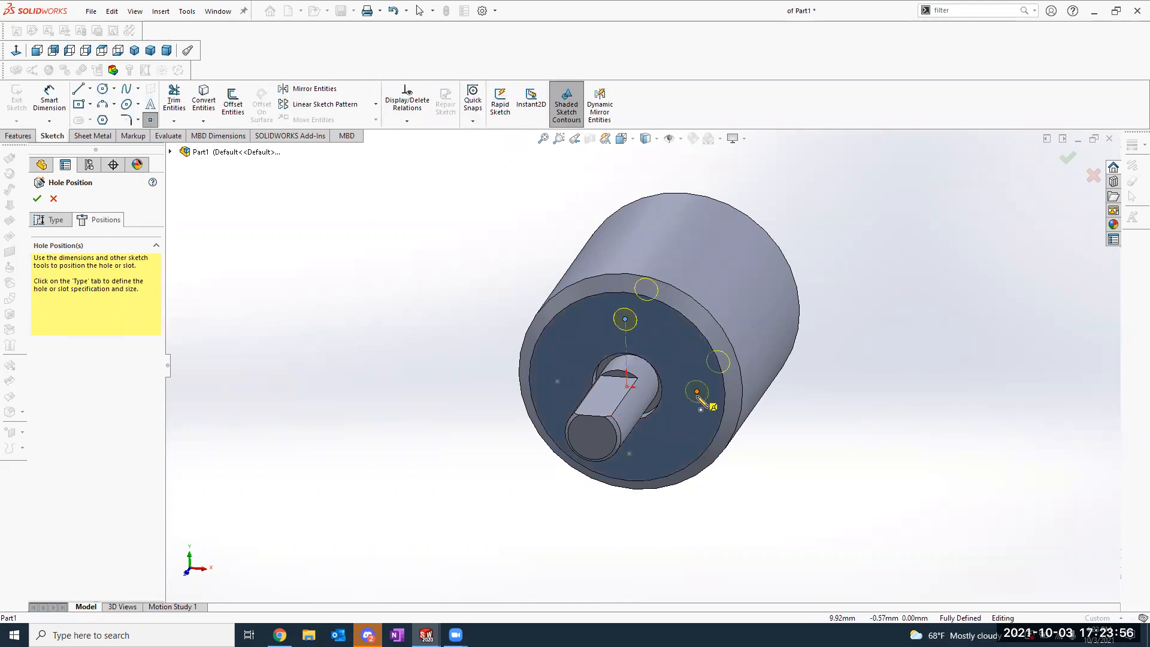
{"action": "left_click", "coordinate": [629, 454]}
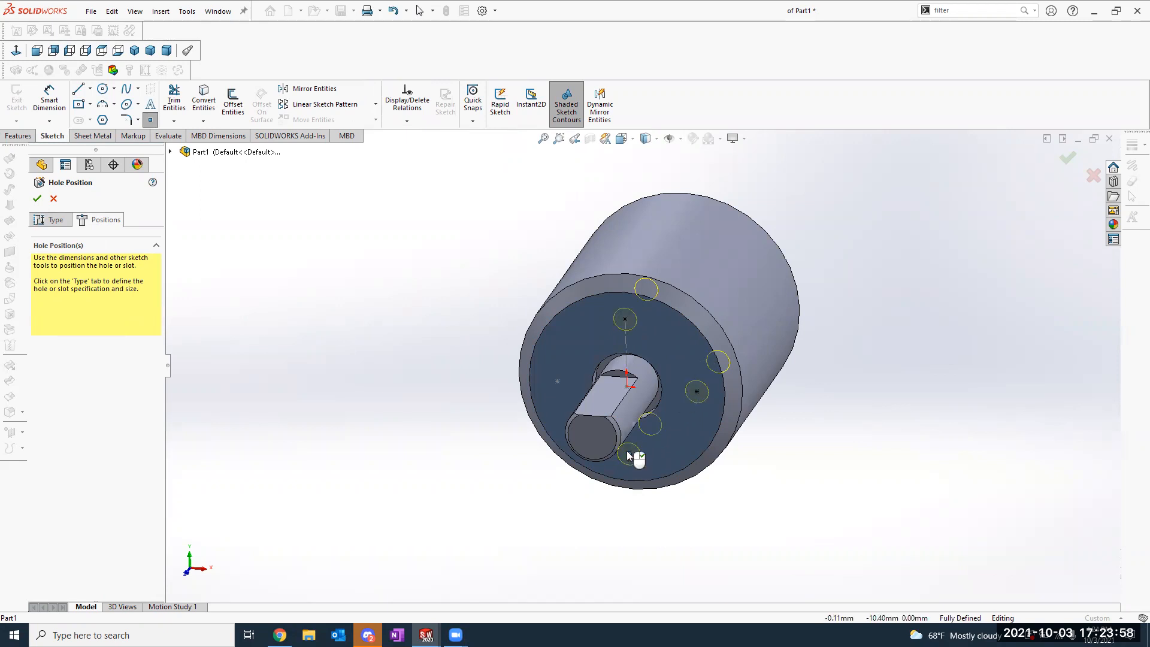
{"action": "left_click", "coordinate": [560, 382]}
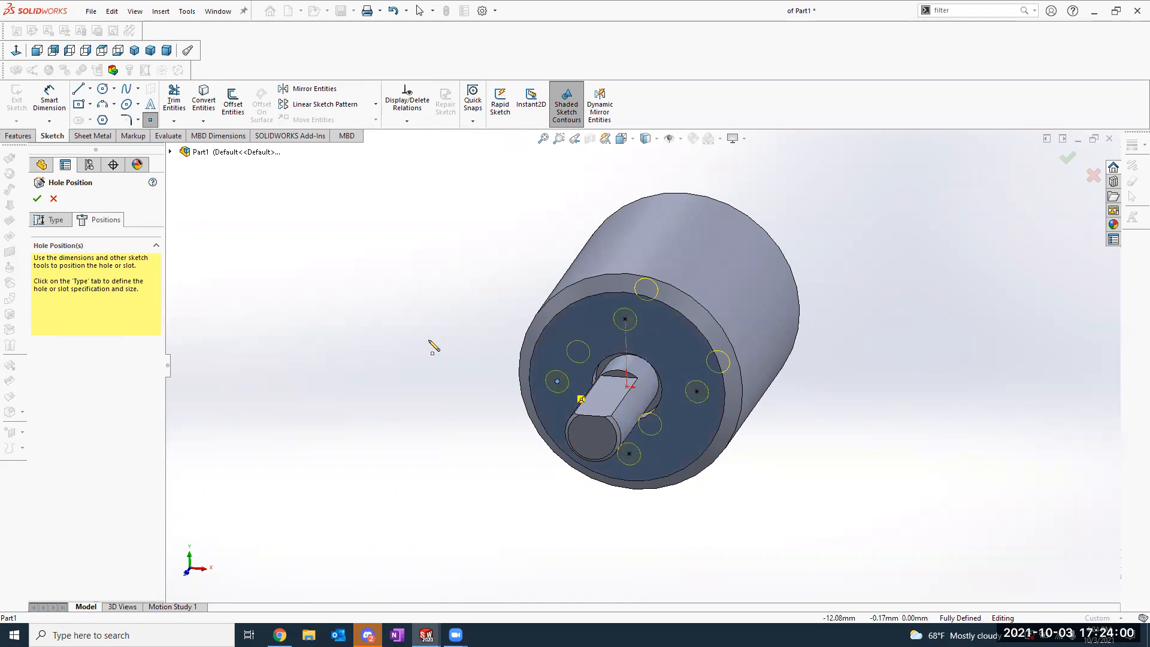
{"action": "left_click", "coordinate": [37, 198]}
Step: Reopen the M4x0.7 tapped hole feature for editing and review its type, size, end condition and thread settings
{"action": "middle_click_drag", "start_coordinate": [398, 285], "coordinate": [419, 347]}
{"action": "double_click", "coordinate": [111, 433]}
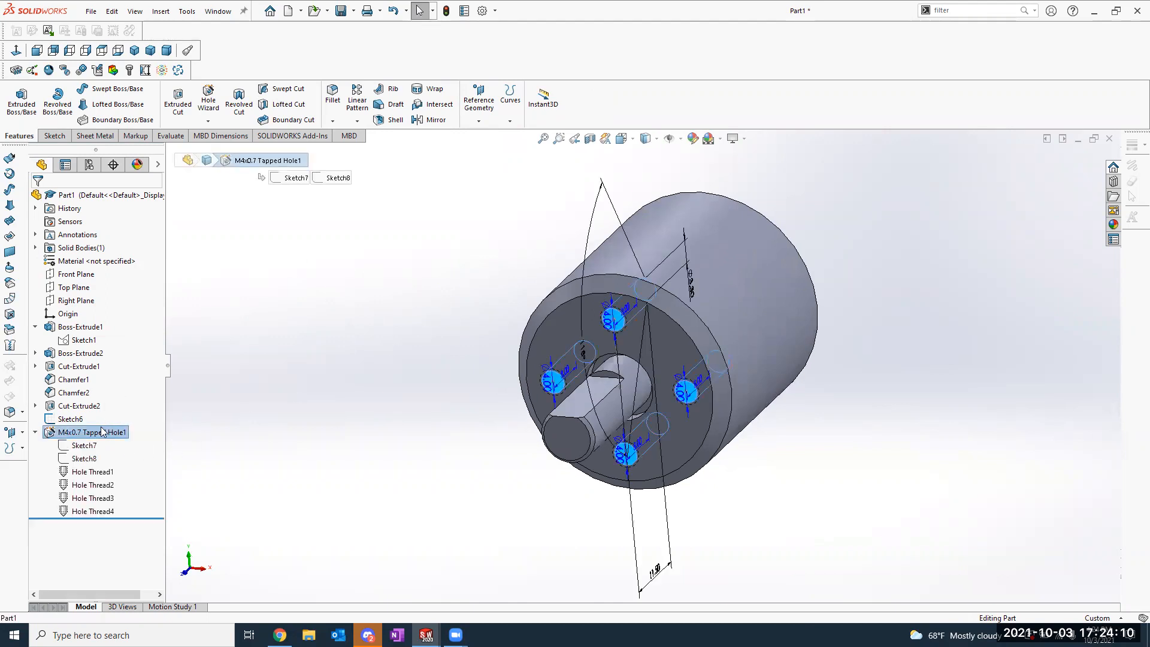
{"action": "right_click", "coordinate": [101, 434]}
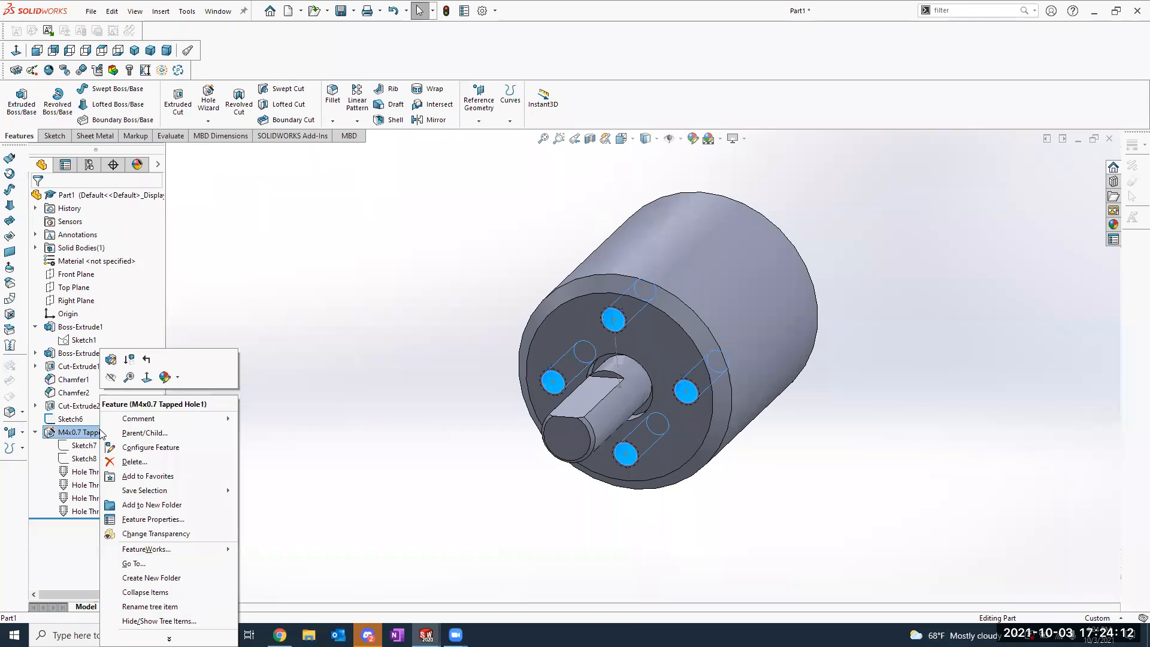
{"action": "left_click", "coordinate": [112, 366]}
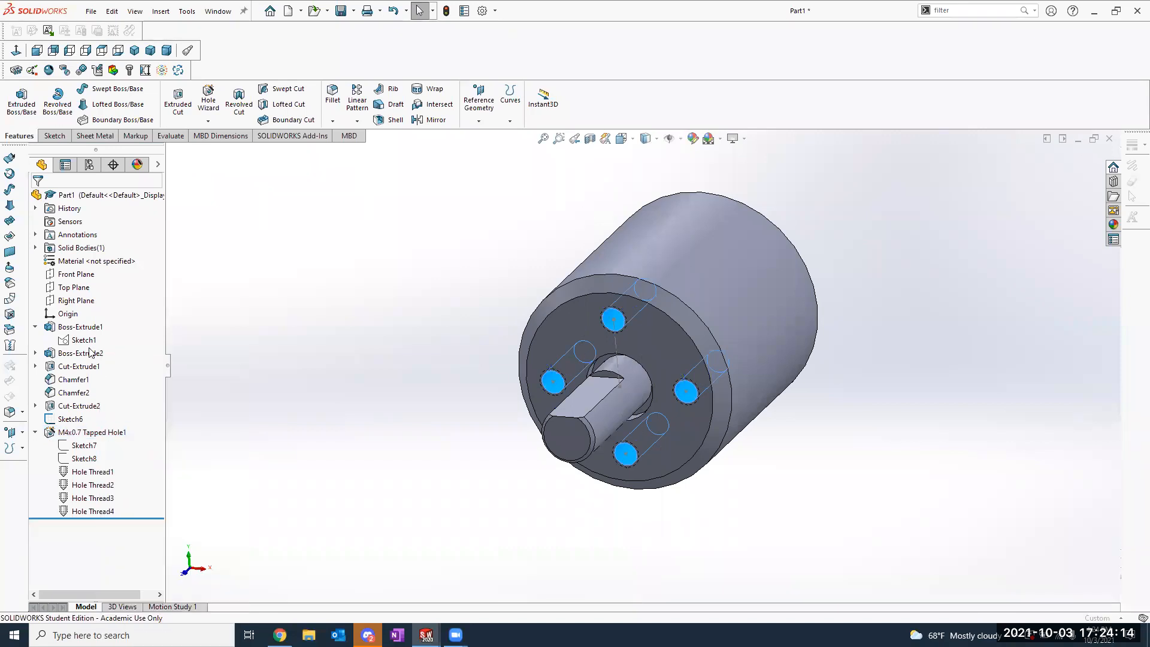
{"action": "scroll", "coordinate": [157, 392], "scroll_direction": "down", "scroll_amount": 3}
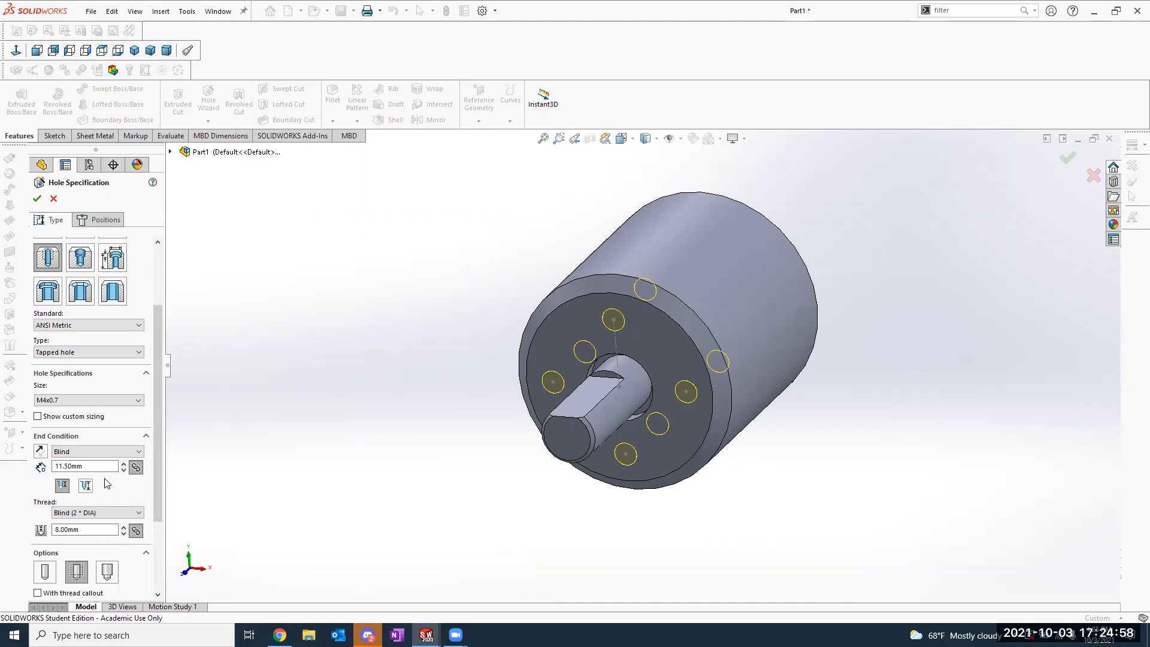
{"action": "scroll", "coordinate": [73, 430], "scroll_direction": "up", "scroll_amount": 3}
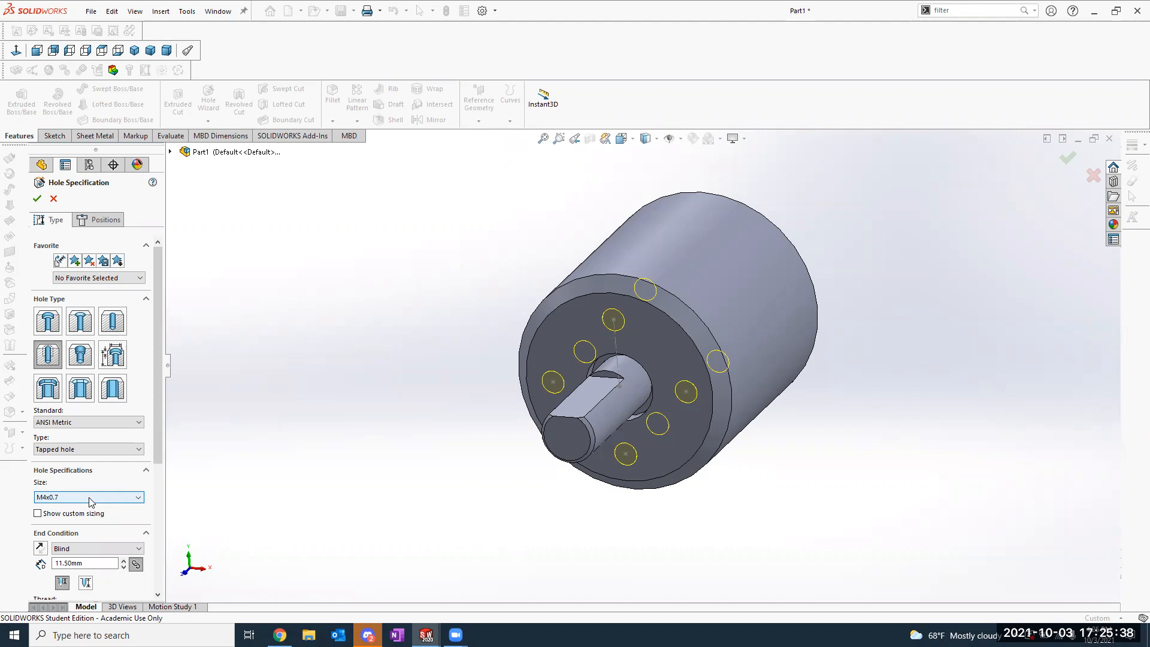
Step: Try the Through All end condition on the M4x0.7 tapped holes and inspect the available thread options
{"action": "left_click", "coordinate": [90, 499]}
{"action": "left_click", "coordinate": [113, 474]}
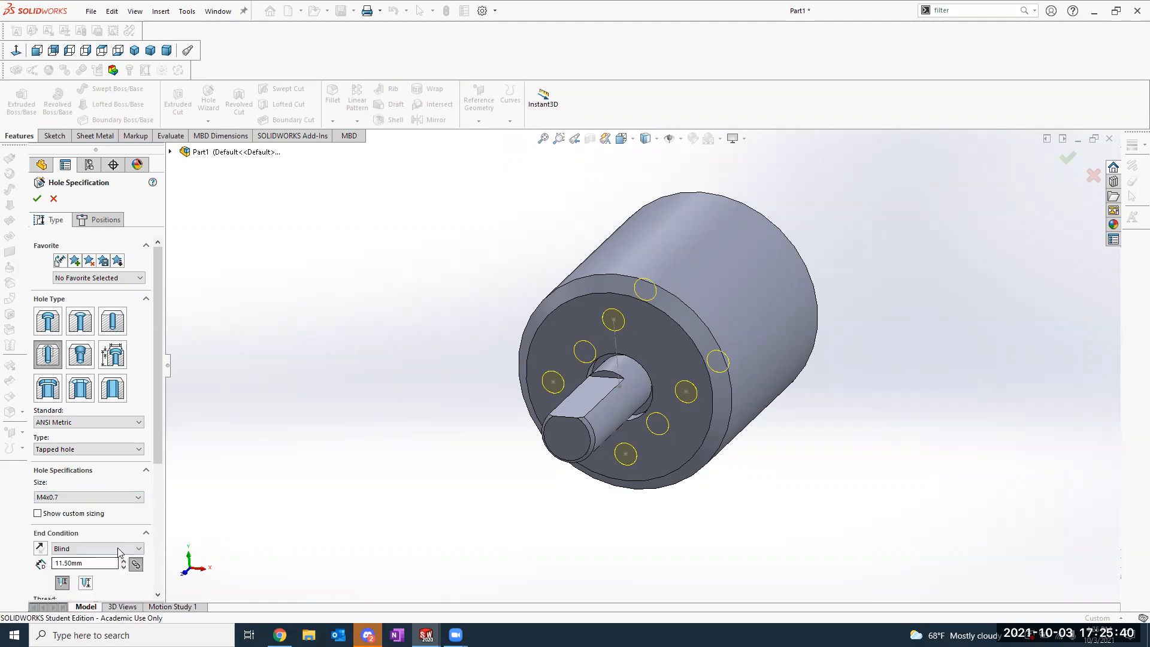
{"action": "left_click", "coordinate": [117, 549]}
{"action": "left_click", "coordinate": [124, 563]}
{"action": "left_click", "coordinate": [124, 572]}
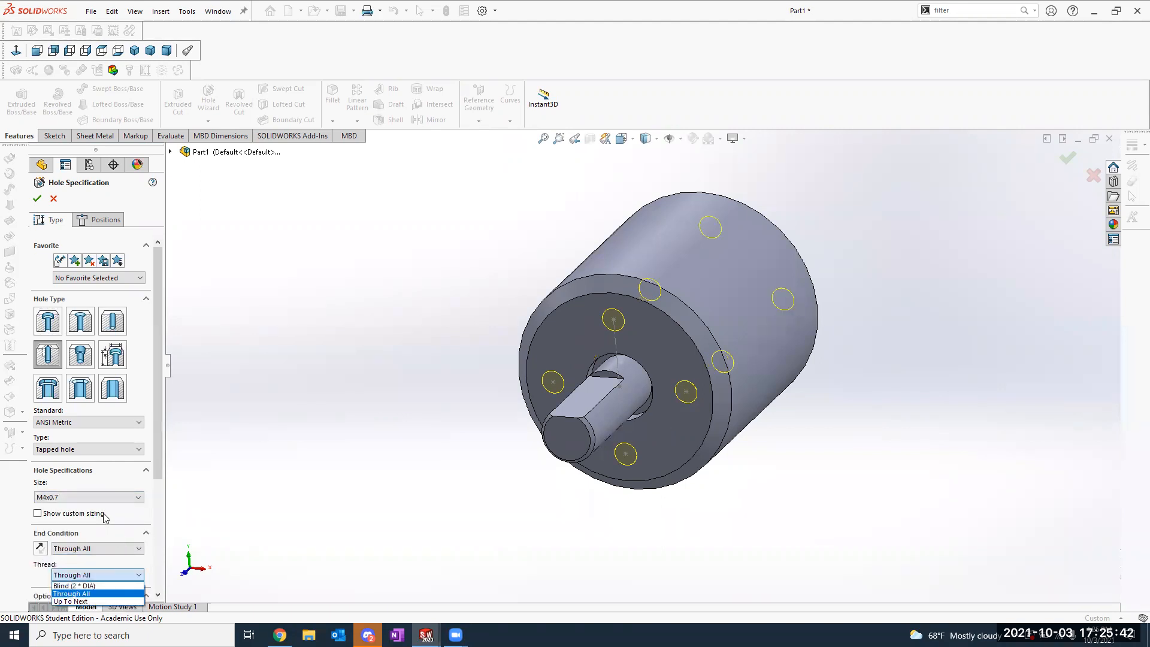
{"action": "scroll", "coordinate": [105, 515], "scroll_direction": "down", "scroll_amount": 3}
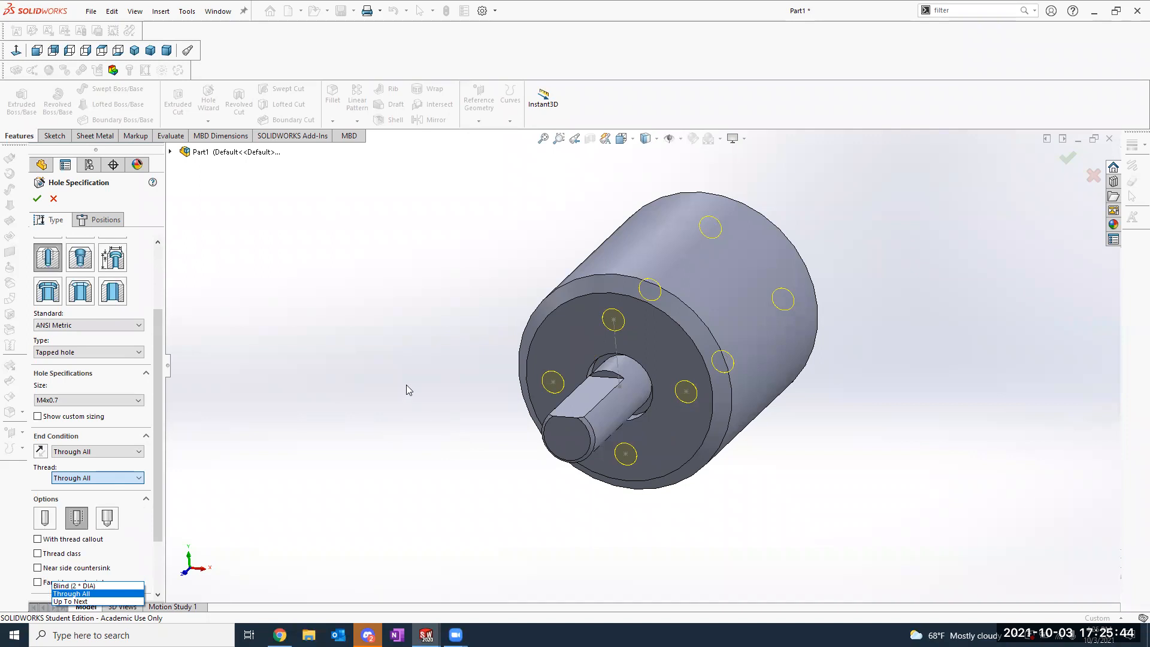
Step: Set the tapped holes' end condition back to Blind and apply the hole feature edit
{"action": "left_click", "coordinate": [118, 454]}
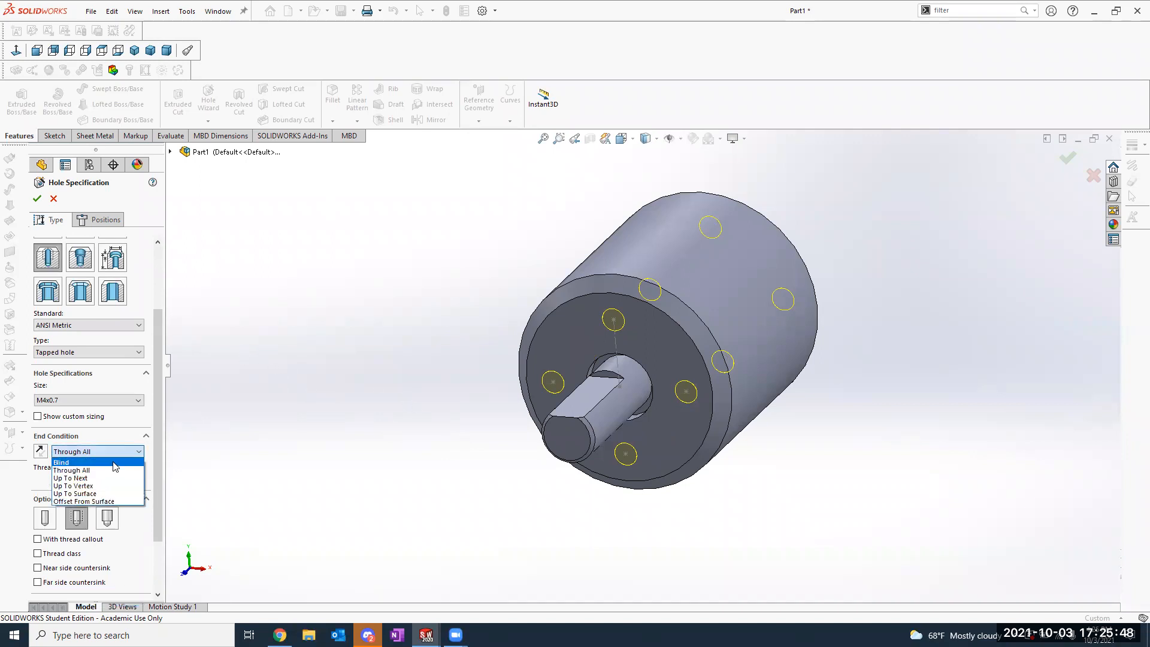
{"action": "left_click", "coordinate": [111, 460]}
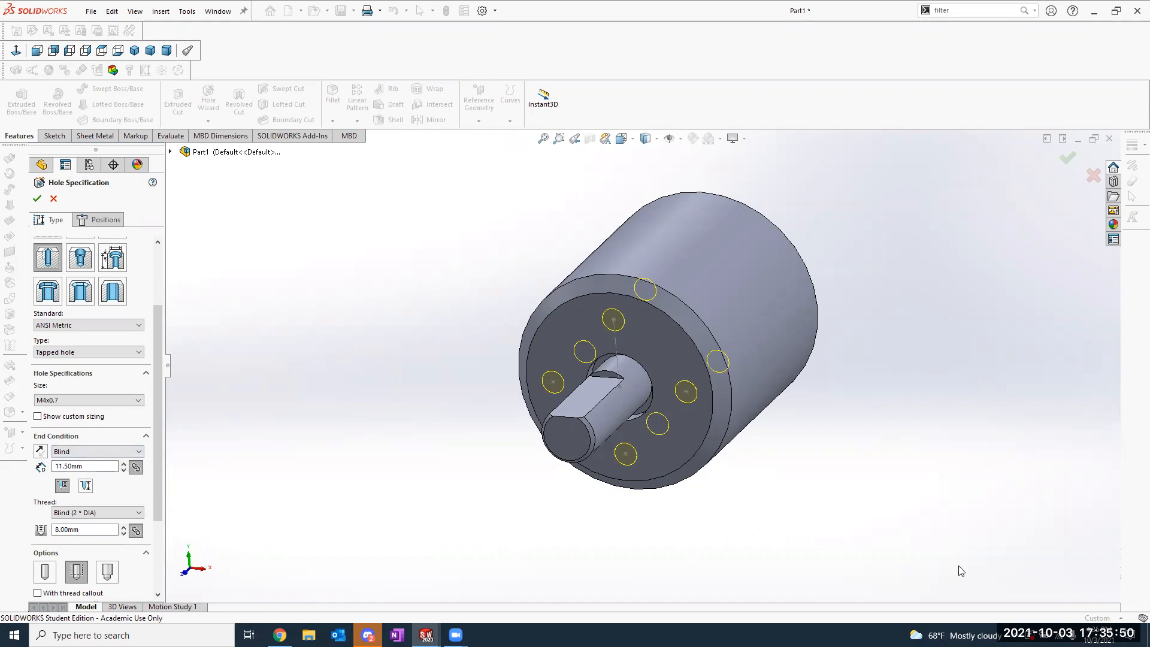
{"action": "left_click", "coordinate": [37, 201]}
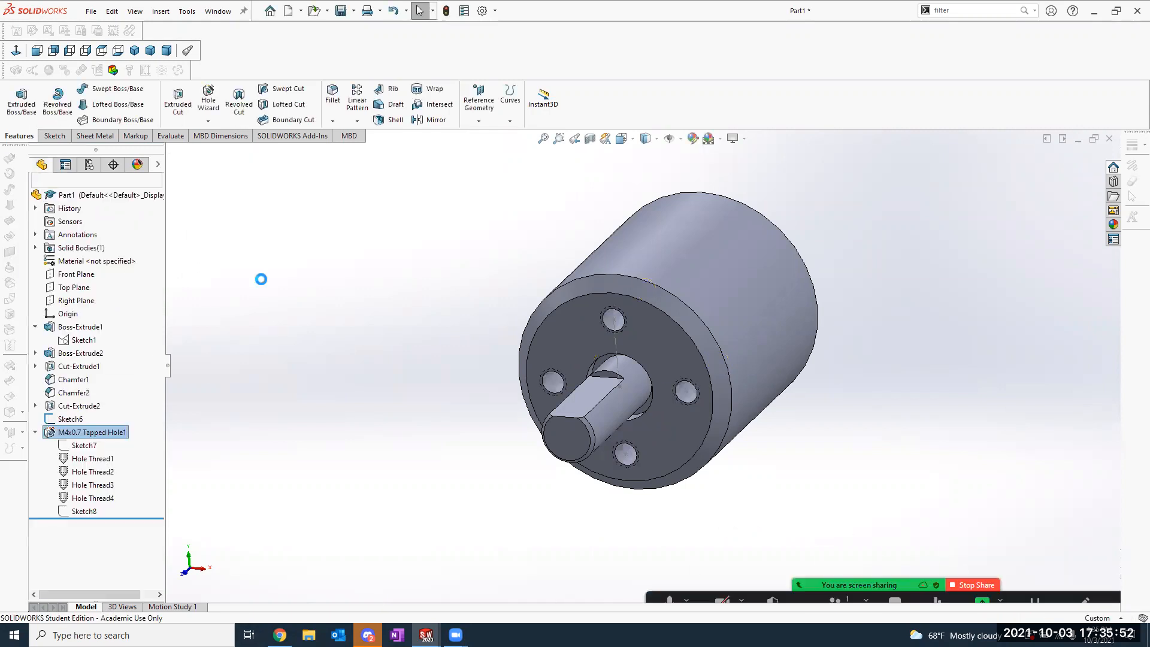